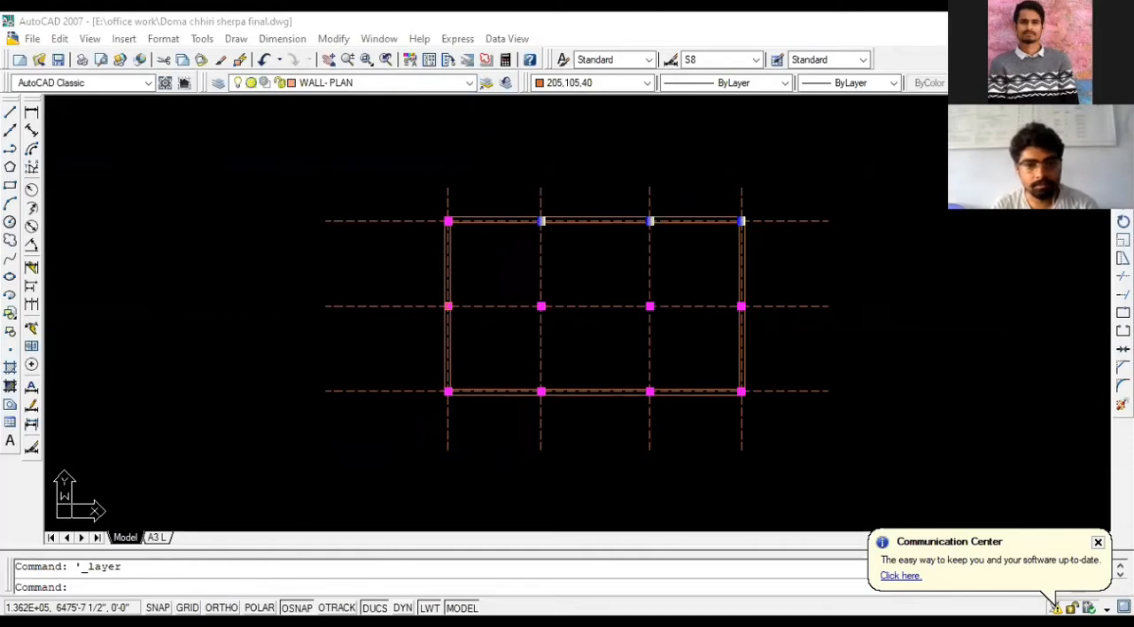
- Examine the walls around the bedrooms and staircase in the reference ground floor plan
{"action": "scroll", "coordinate": [593, 264], "scroll_direction": "down", "scroll_amount": 2}
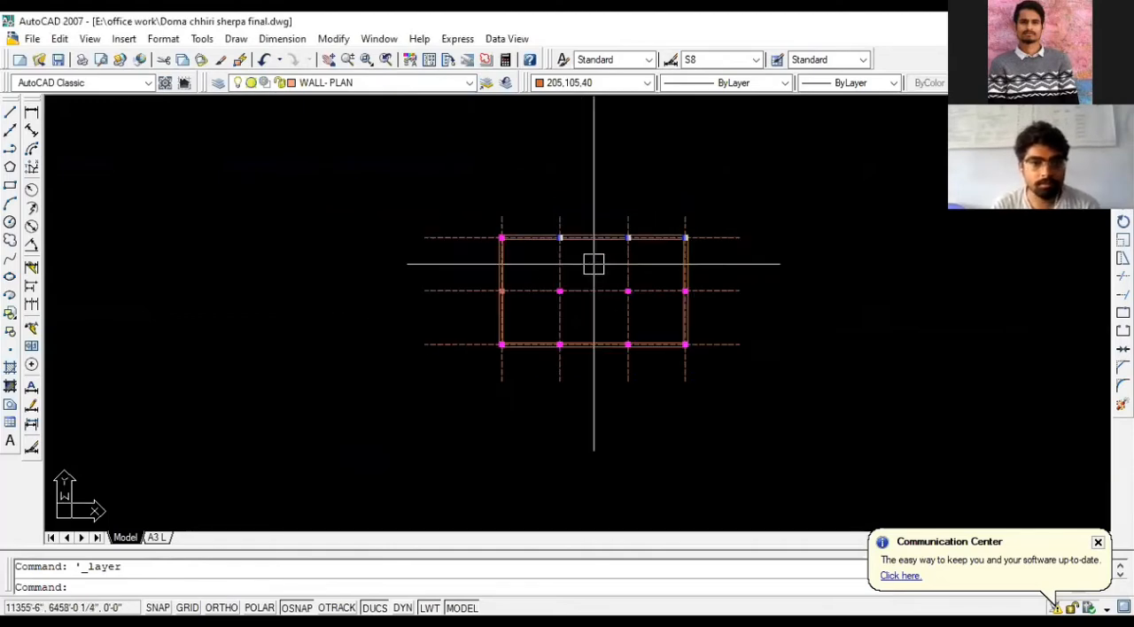
{"action": "scroll", "coordinate": [594, 265], "scroll_direction": "down", "scroll_amount": 8}
{"action": "scroll", "coordinate": [258, 282], "scroll_direction": "up", "scroll_amount": 5}
{"action": "scroll", "coordinate": [499, 266], "scroll_direction": "down", "scroll_amount": 2}
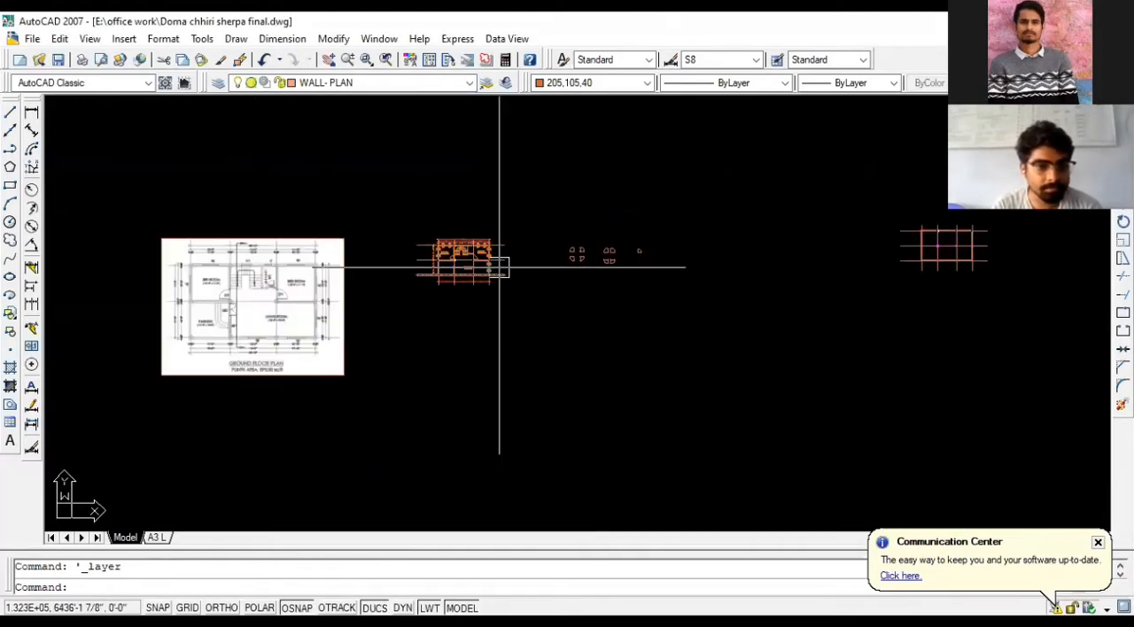
{"action": "scroll", "coordinate": [499, 267], "scroll_direction": "up", "scroll_amount": 6}
{"action": "scroll", "coordinate": [182, 211], "scroll_direction": "up", "scroll_amount": 3}
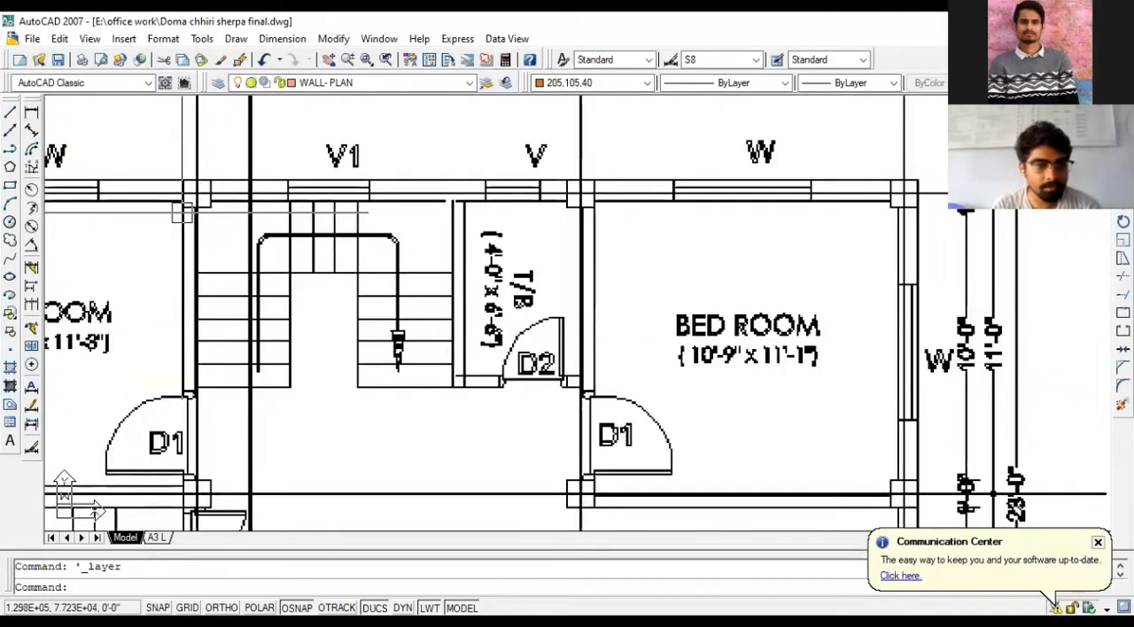
{"action": "scroll", "coordinate": [182, 211], "scroll_direction": "up", "scroll_amount": 1}
{"action": "scroll", "coordinate": [186, 272], "scroll_direction": "down", "scroll_amount": 2}
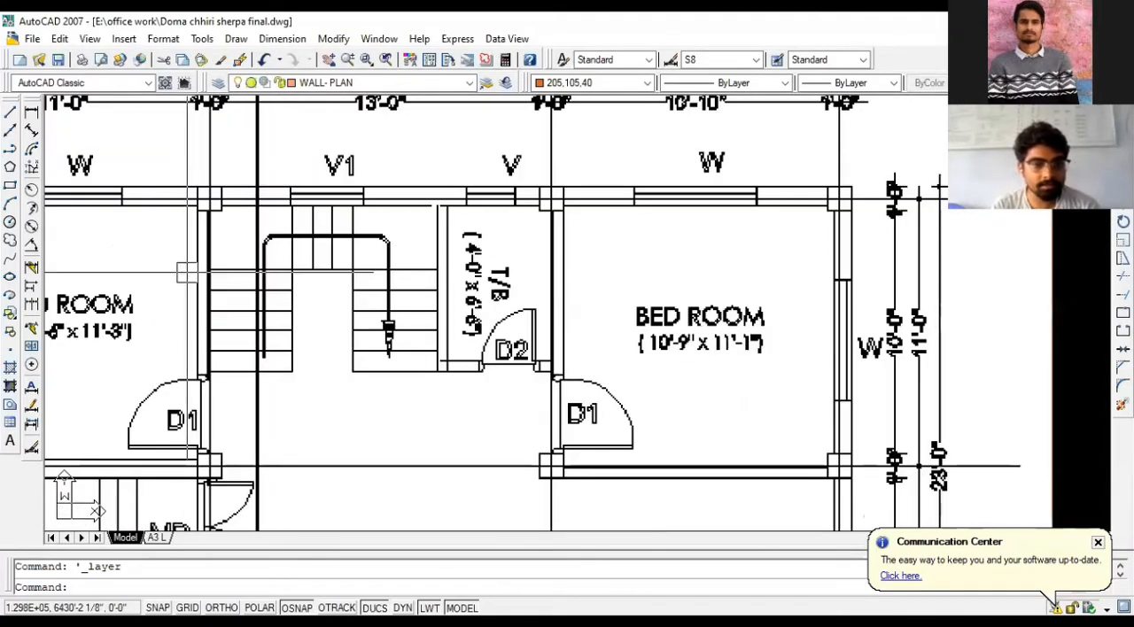
{"action": "scroll", "coordinate": [186, 272], "scroll_direction": "down", "scroll_amount": 4}
{"action": "scroll", "coordinate": [124, 272], "scroll_direction": "up", "scroll_amount": 3}
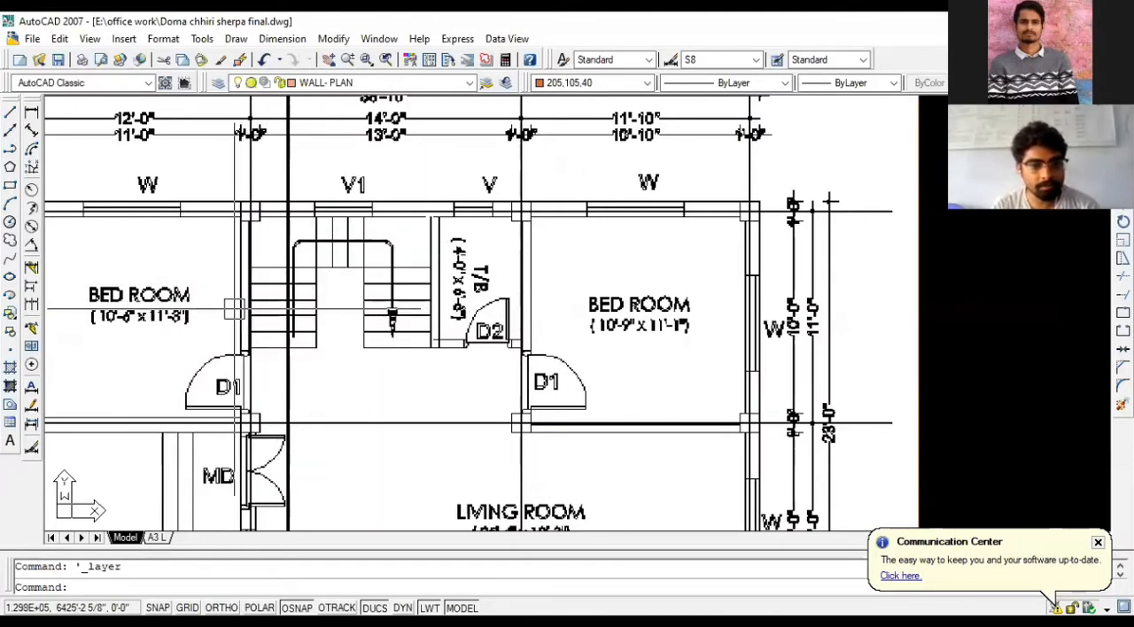
{"action": "scroll", "coordinate": [233, 308], "scroll_direction": "down", "scroll_amount": 4}
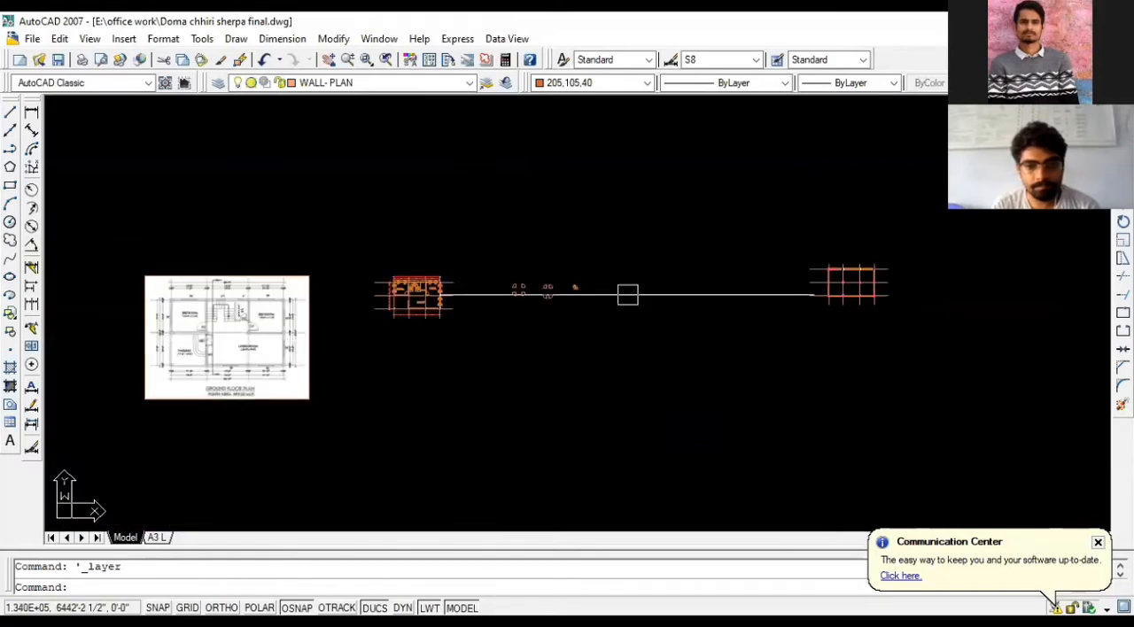
{"action": "scroll", "coordinate": [852, 289], "scroll_direction": "up", "scroll_amount": 2}
{"action": "scroll", "coordinate": [369, 269], "scroll_direction": "down", "scroll_amount": 2}
{"action": "scroll", "coordinate": [753, 268], "scroll_direction": "up", "scroll_amount": 2}
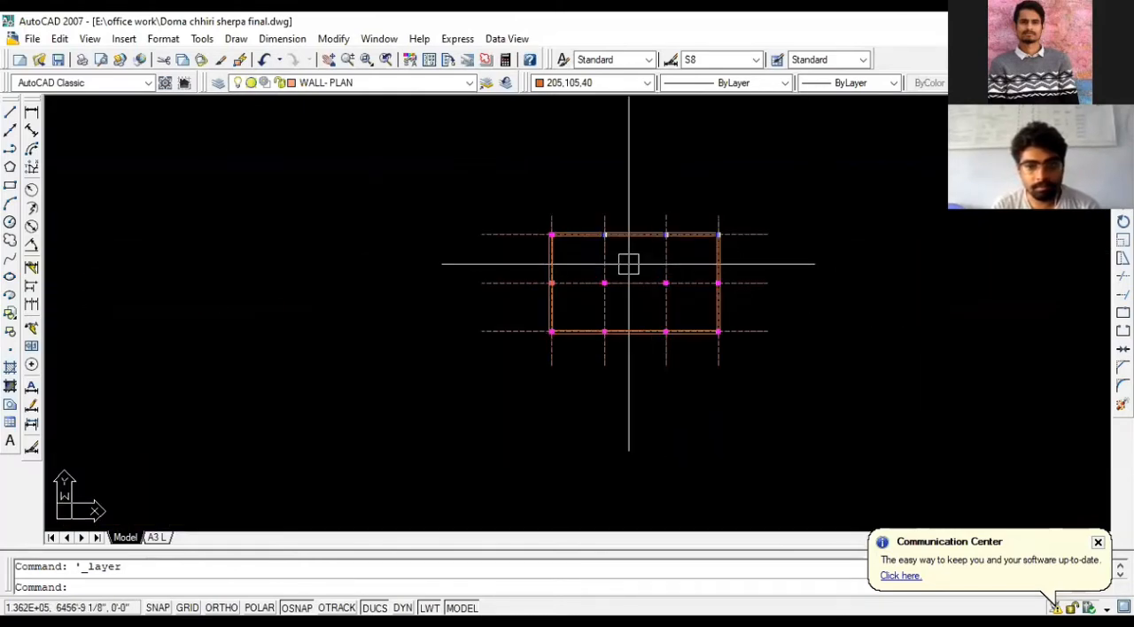
{"action": "scroll", "coordinate": [628, 263], "scroll_direction": "up", "scroll_amount": 2}
{"action": "key", "text": "Return"}
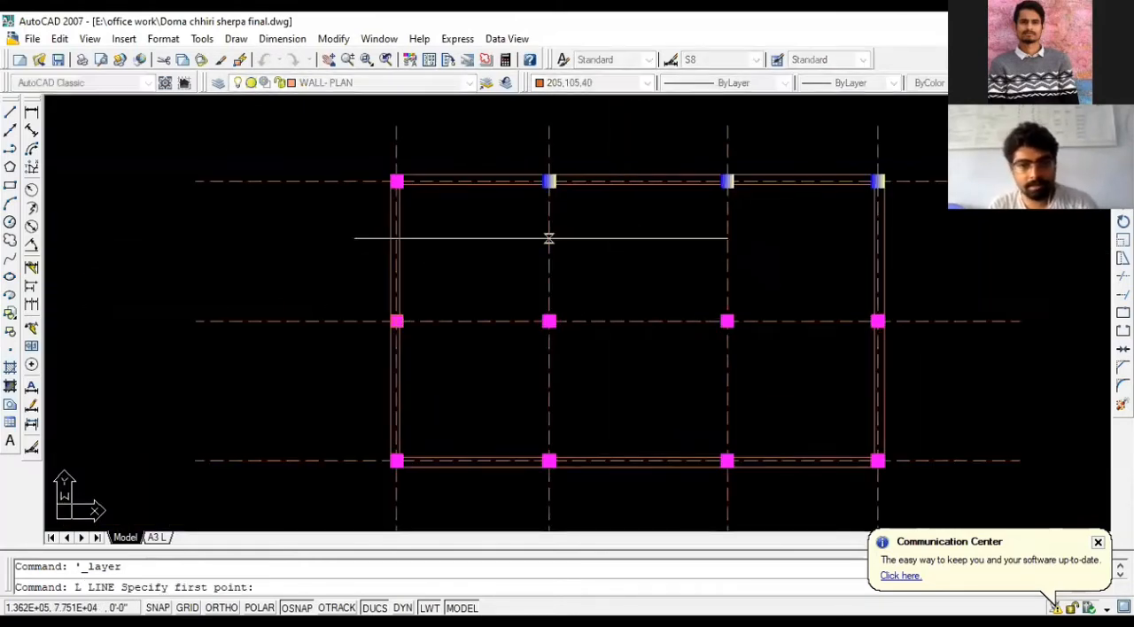
{"action": "scroll", "coordinate": [545, 215], "scroll_direction": "up", "scroll_amount": 2}
{"action": "left_click", "coordinate": [542, 158]}
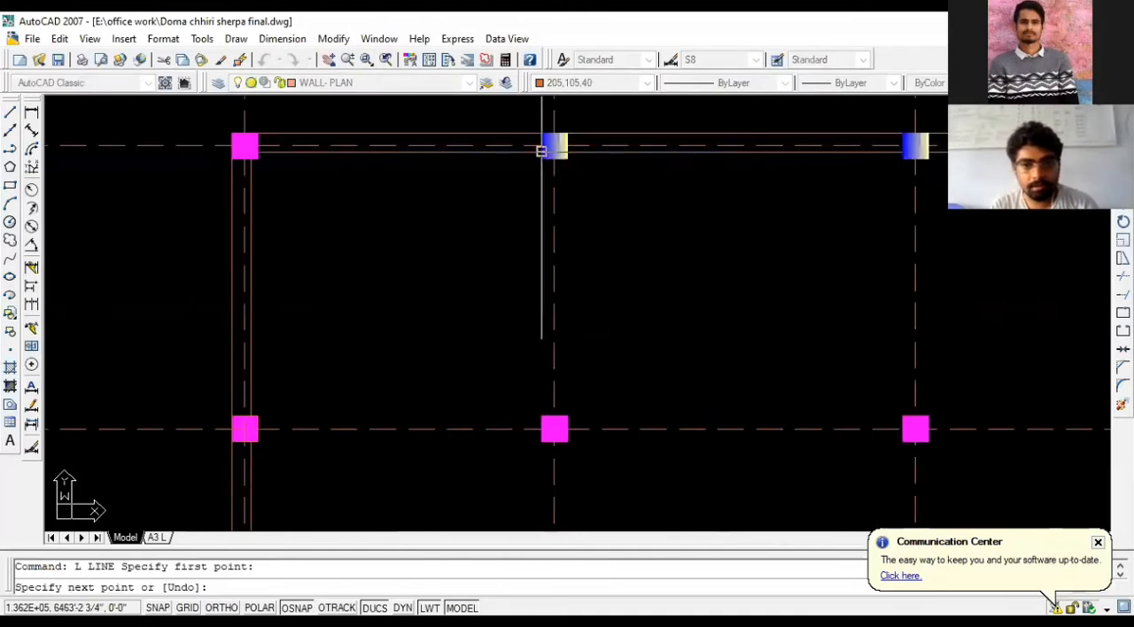
{"action": "key", "text": "Return"}
{"action": "key", "text": "Return"}
- Draw a wall line from the second top-row column's lower-left corner down to the upper-left corner of the middle-row column below
{"action": "scroll", "coordinate": [537, 169], "scroll_direction": "up", "scroll_amount": 2}
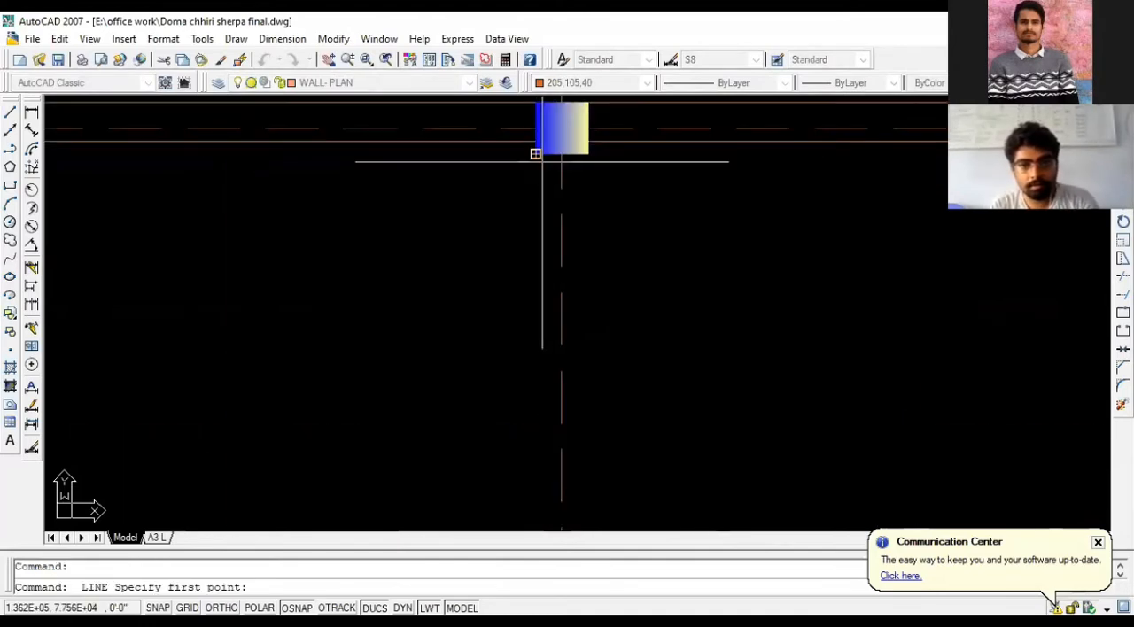
{"action": "left_click", "coordinate": [535, 154]}
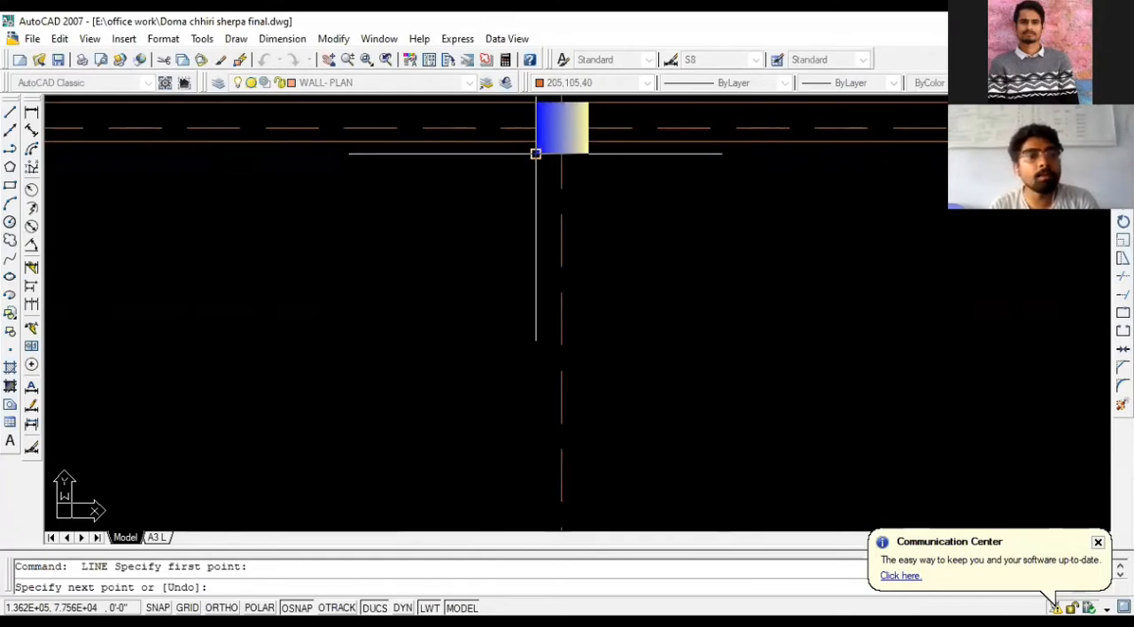
{"action": "scroll", "coordinate": [537, 155], "scroll_direction": "down", "scroll_amount": 2}
{"action": "scroll", "coordinate": [545, 483], "scroll_direction": "up", "scroll_amount": 2}
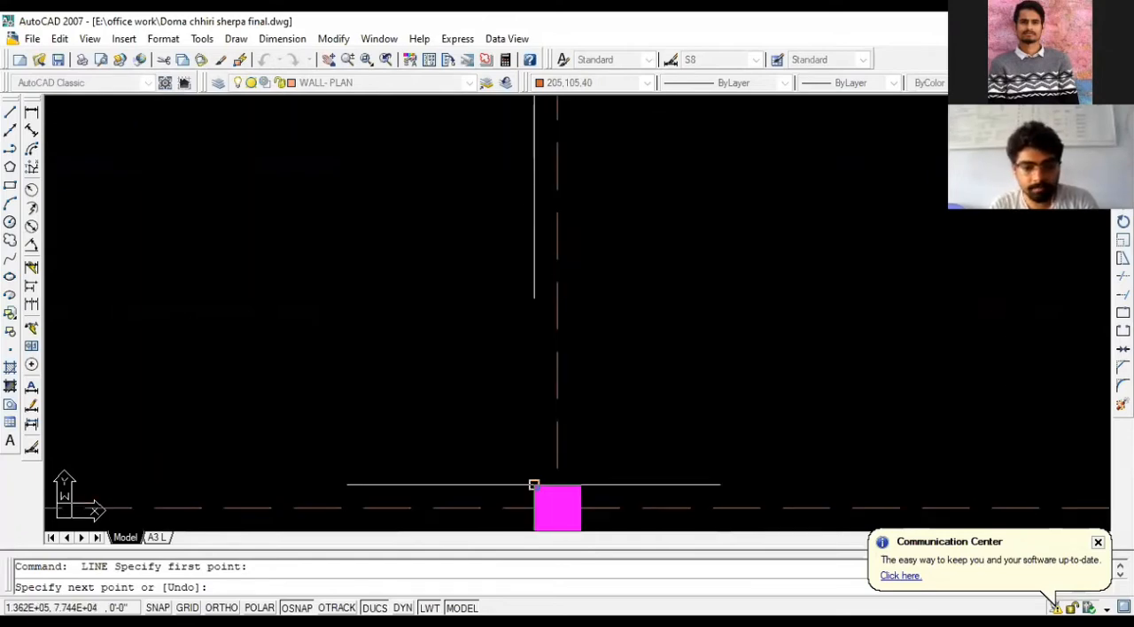
{"action": "left_click", "coordinate": [534, 483]}
{"action": "key", "text": "Escape"}
{"action": "scroll", "coordinate": [364, 435], "scroll_direction": "down", "scroll_amount": 2}
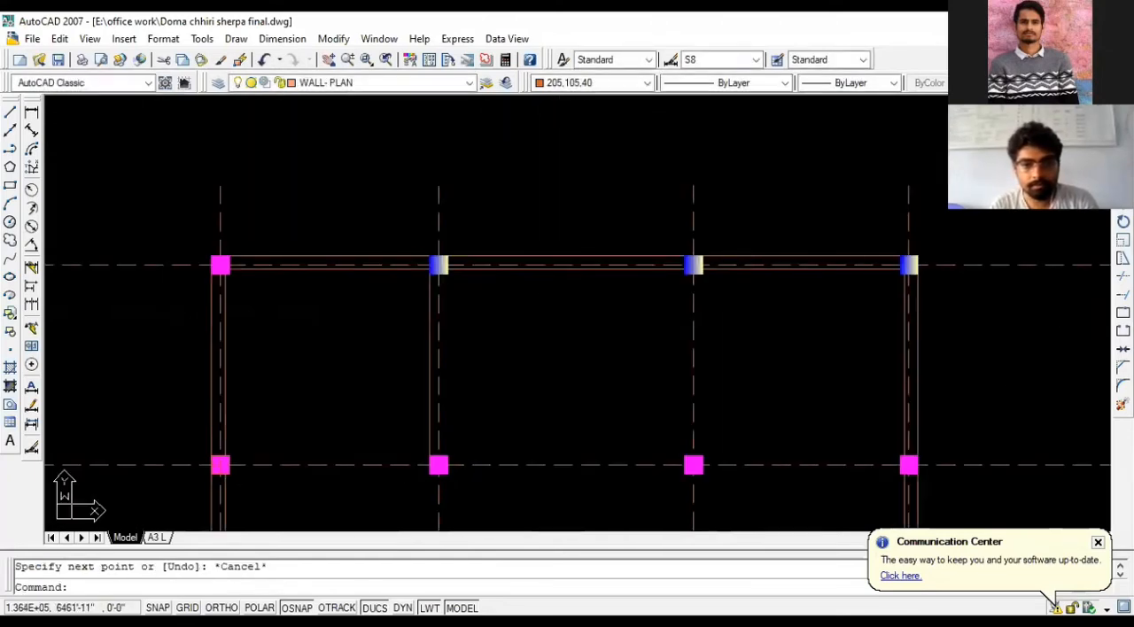
- Check the reference plan and draw a wall line along the right faces of the third top-row and middle-row columns
{"action": "scroll", "coordinate": [777, 286], "scroll_direction": "down", "scroll_amount": 2}
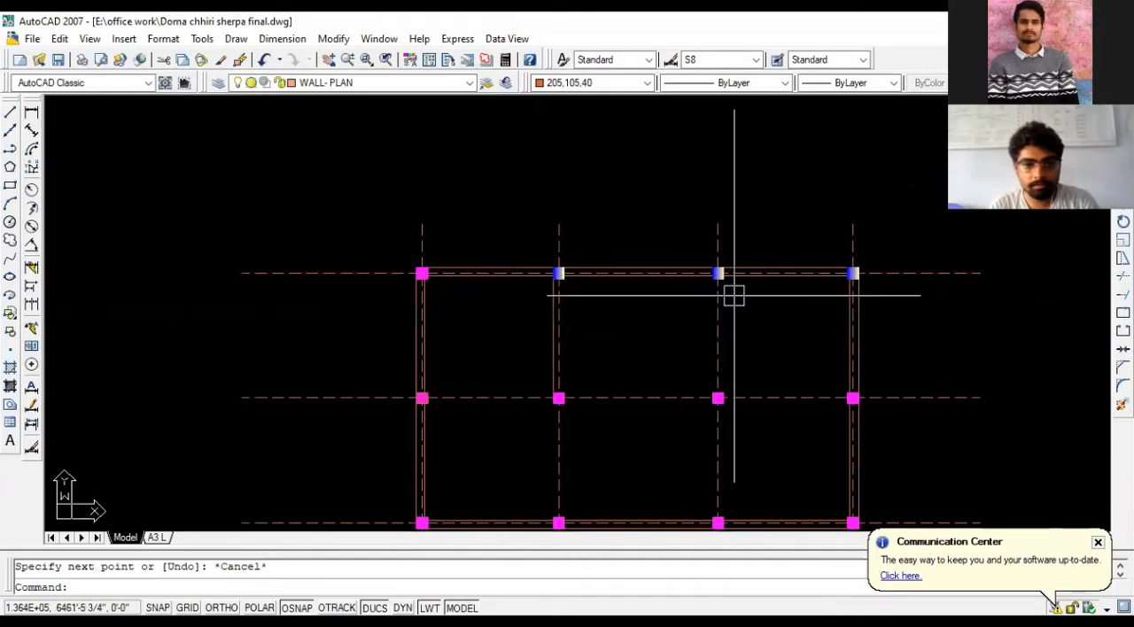
{"action": "scroll", "coordinate": [777, 277], "scroll_direction": "down", "scroll_amount": 5}
{"action": "scroll", "coordinate": [200, 314], "scroll_direction": "up", "scroll_amount": 8}
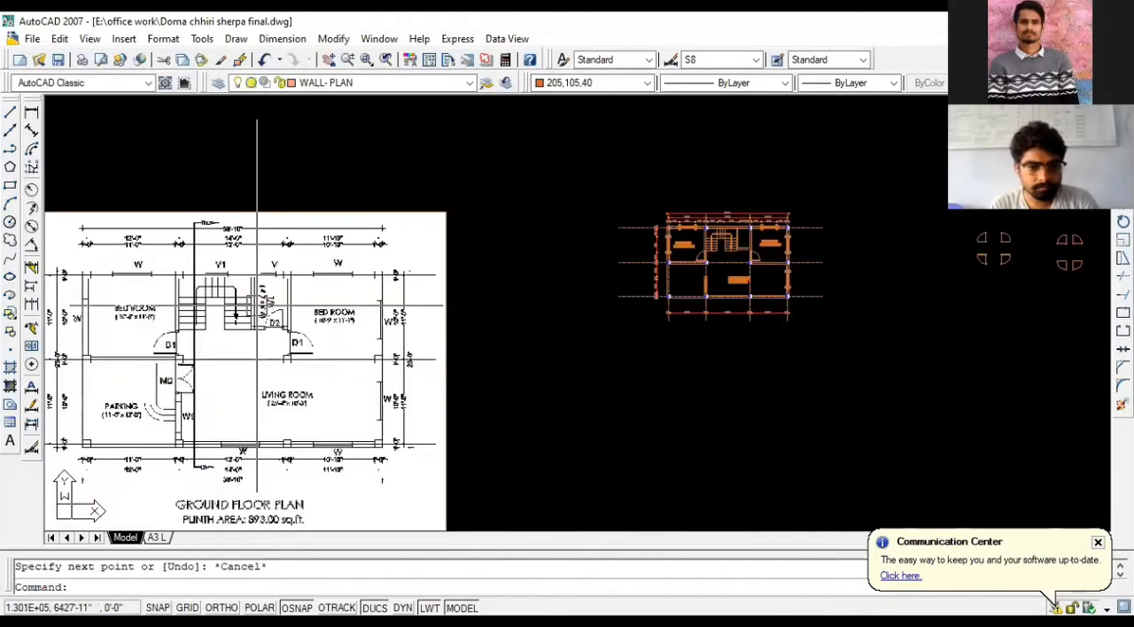
{"action": "scroll", "coordinate": [249, 300], "scroll_direction": "down", "scroll_amount": 4}
{"action": "scroll", "coordinate": [257, 311], "scroll_direction": "down", "scroll_amount": 5}
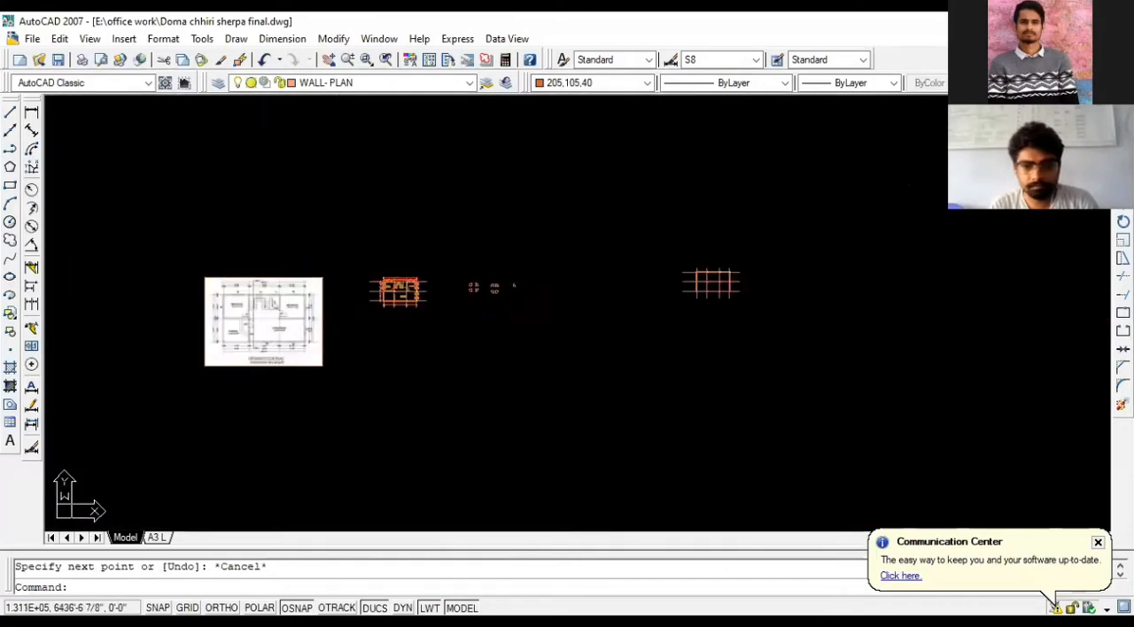
{"action": "scroll", "coordinate": [752, 283], "scroll_direction": "up", "scroll_amount": 4}
{"action": "scroll", "coordinate": [753, 283], "scroll_direction": "up", "scroll_amount": 5}
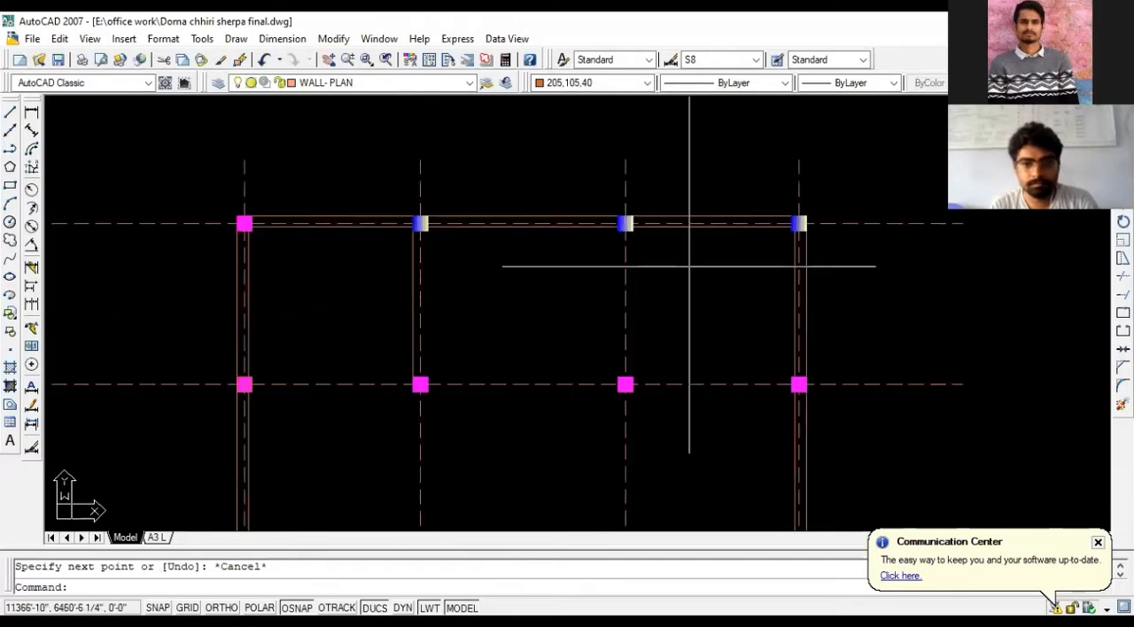
{"action": "key", "text": "l"}
{"action": "key", "text": "Return"}
{"action": "left_click", "coordinate": [632, 230]}
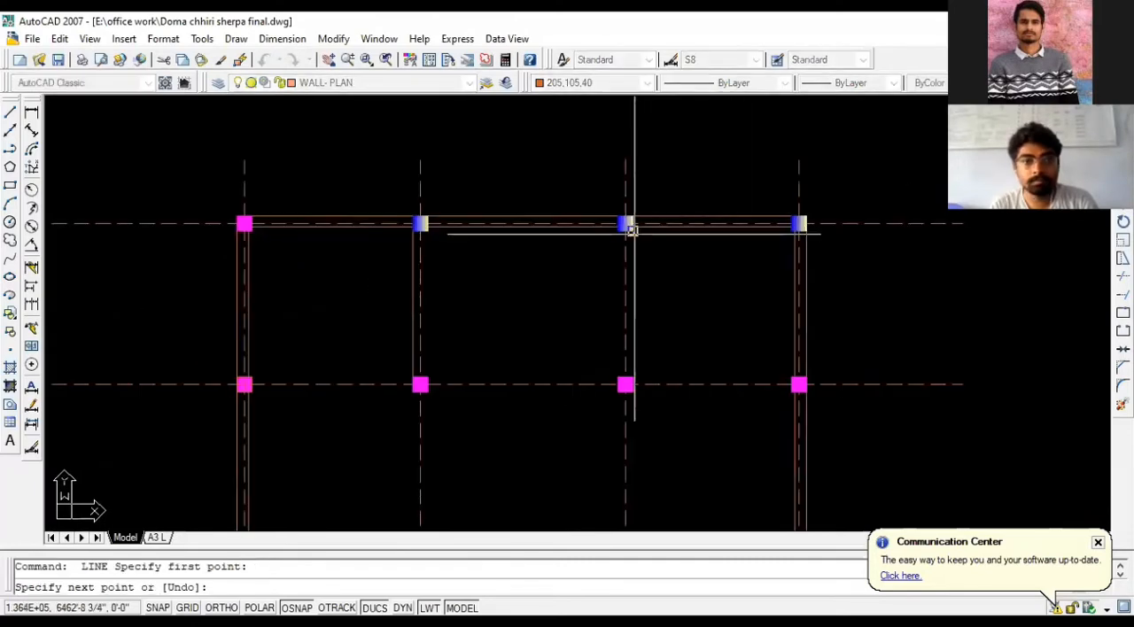
{"action": "left_click", "coordinate": [633, 378]}
{"action": "key", "text": "Escape"}
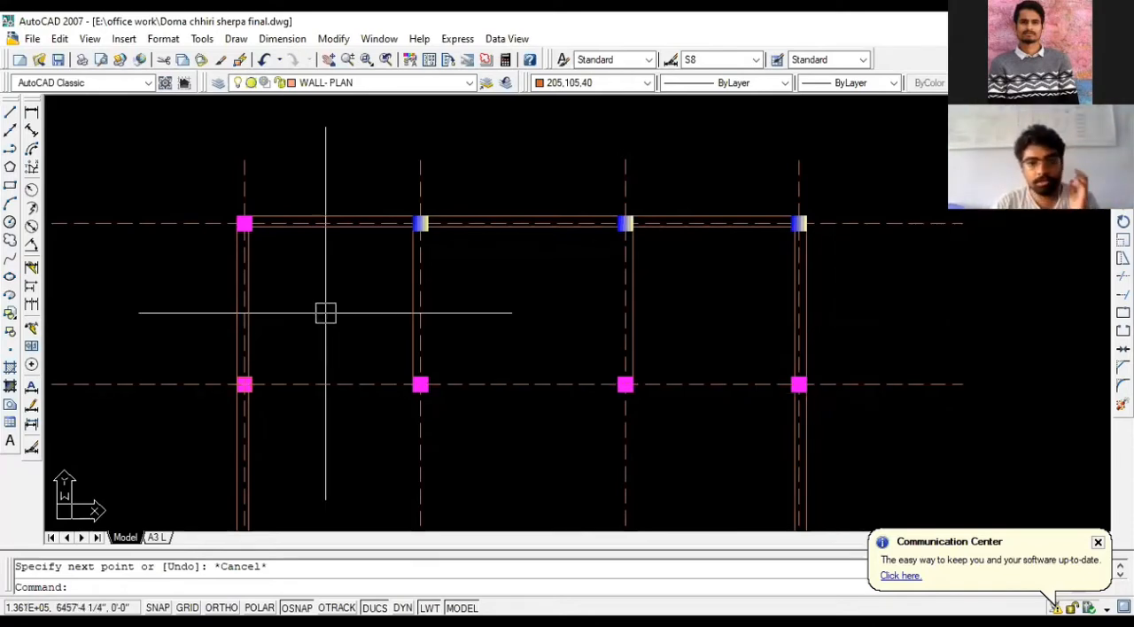
- Offset the two new vertical wall lines by 5 toward the central bay
{"action": "scroll", "coordinate": [396, 311], "scroll_direction": "up", "scroll_amount": 2}
{"action": "scroll", "coordinate": [348, 289], "scroll_direction": "down", "scroll_amount": 1}
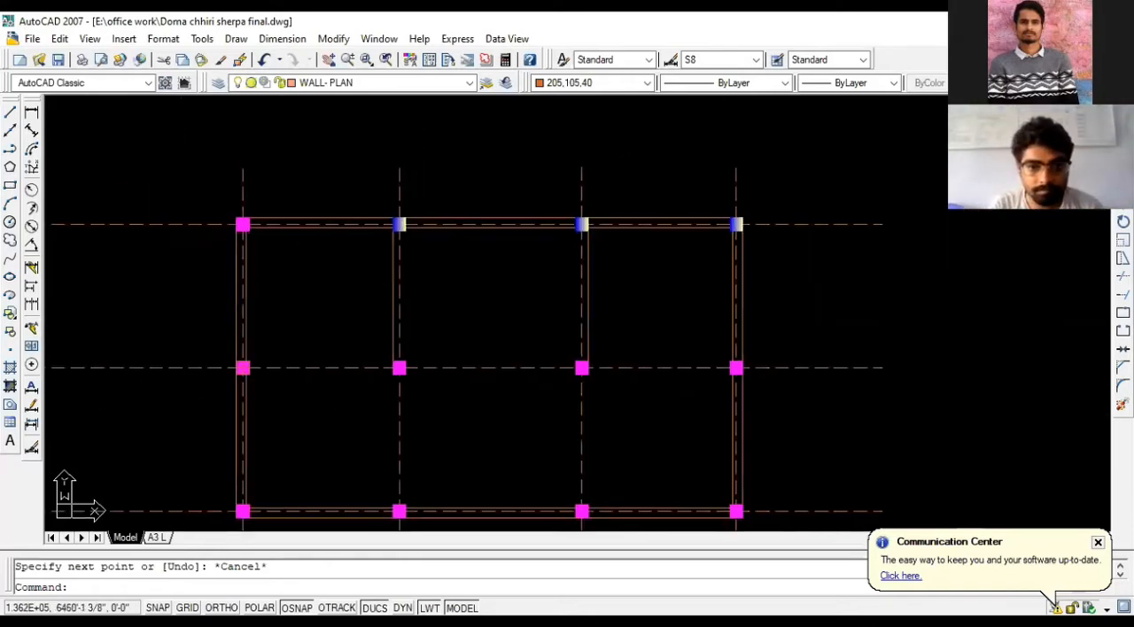
{"action": "scroll", "coordinate": [396, 290], "scroll_direction": "down", "scroll_amount": 1}
{"action": "scroll", "coordinate": [396, 309], "scroll_direction": "up", "scroll_amount": 2}
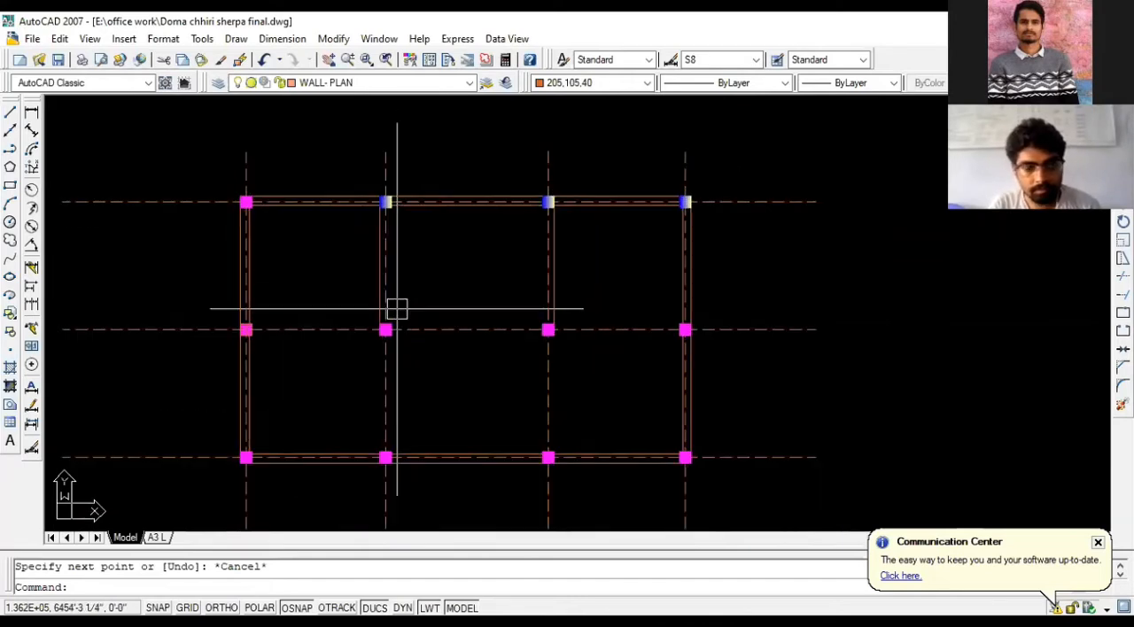
{"action": "scroll", "coordinate": [396, 309], "scroll_direction": "up", "scroll_amount": 2}
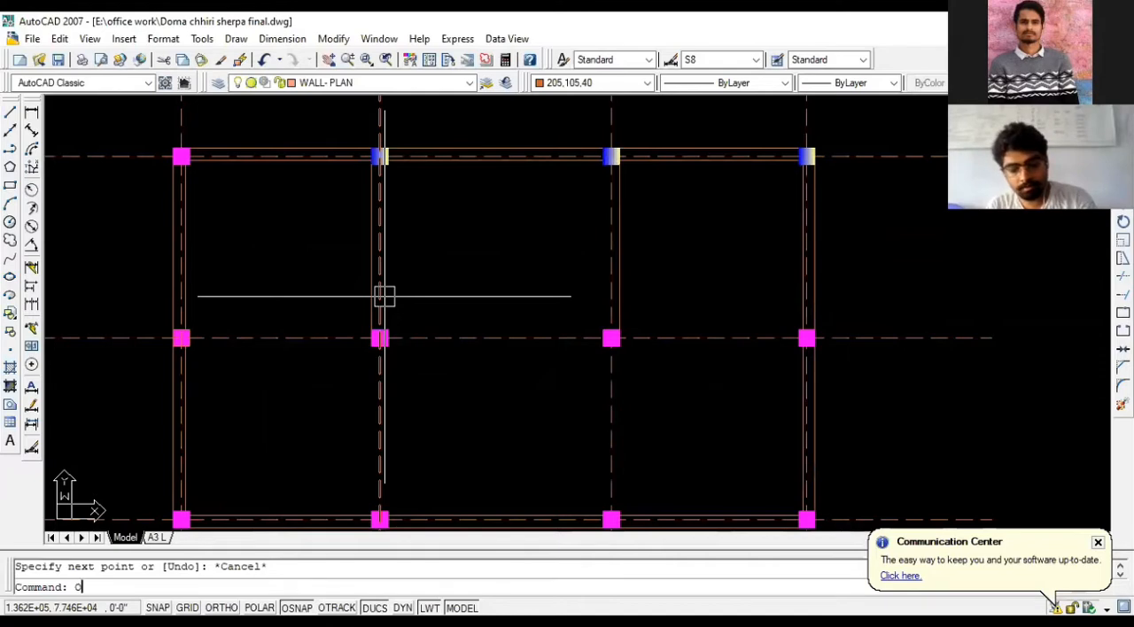
{"action": "key", "text": "Return"}
{"action": "type", "text": "5"}
{"action": "key", "text": "Return"}
{"action": "left_click", "coordinate": [365, 292]}
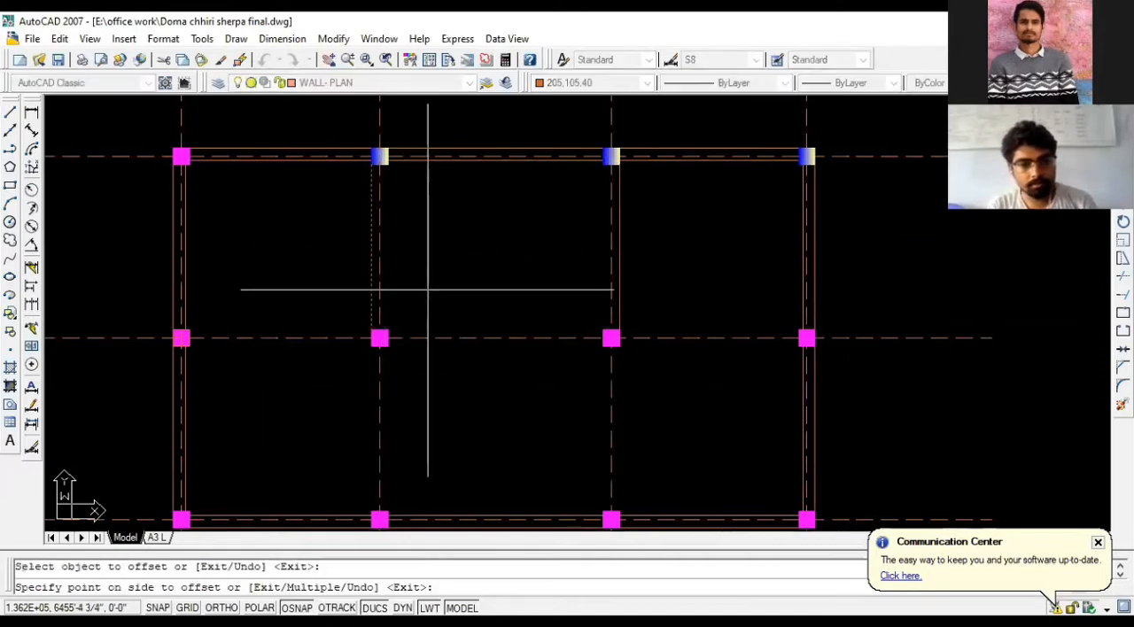
{"action": "left_click", "coordinate": [430, 288]}
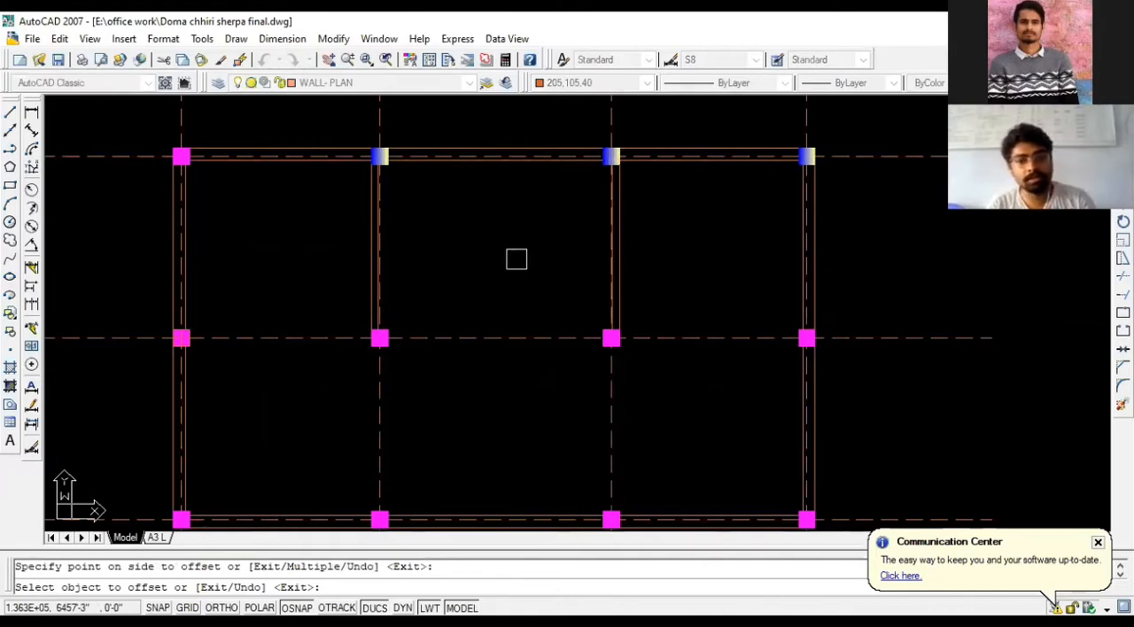
{"action": "key", "text": "Escape"}
- Compare the drawn walls with the parking and living room walls in the reference ground floor plan
{"action": "scroll", "coordinate": [547, 257], "scroll_direction": "down", "scroll_amount": 2}
{"action": "scroll", "coordinate": [547, 257], "scroll_direction": "up", "scroll_amount": 1}
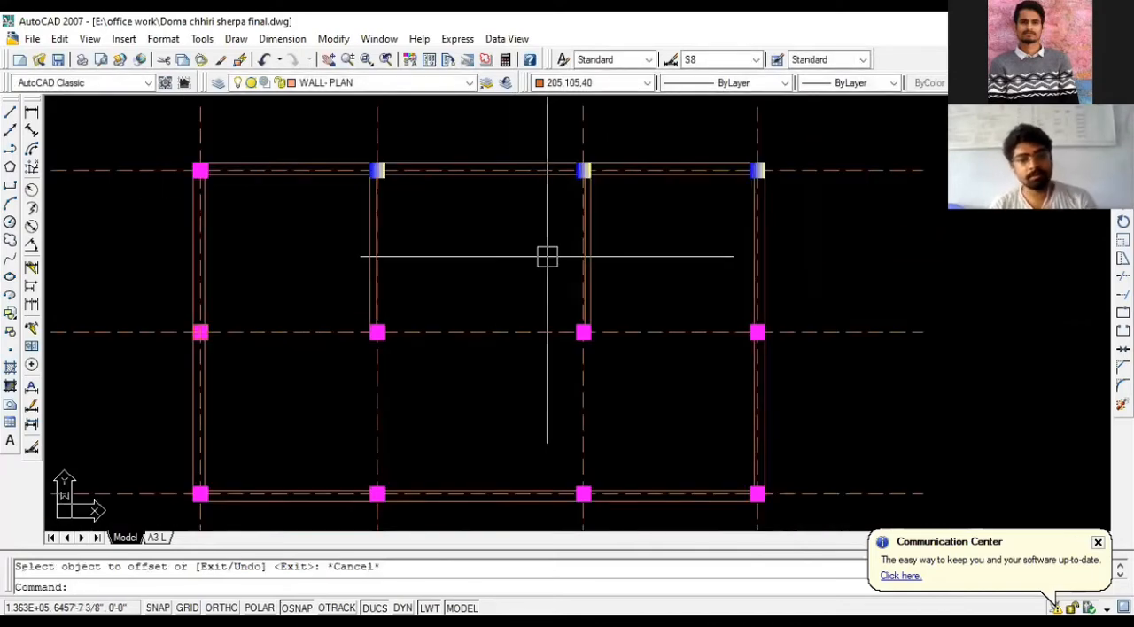
{"action": "scroll", "coordinate": [350, 270], "scroll_direction": "up", "scroll_amount": 2}
{"action": "scroll", "coordinate": [311, 274], "scroll_direction": "down", "scroll_amount": 3}
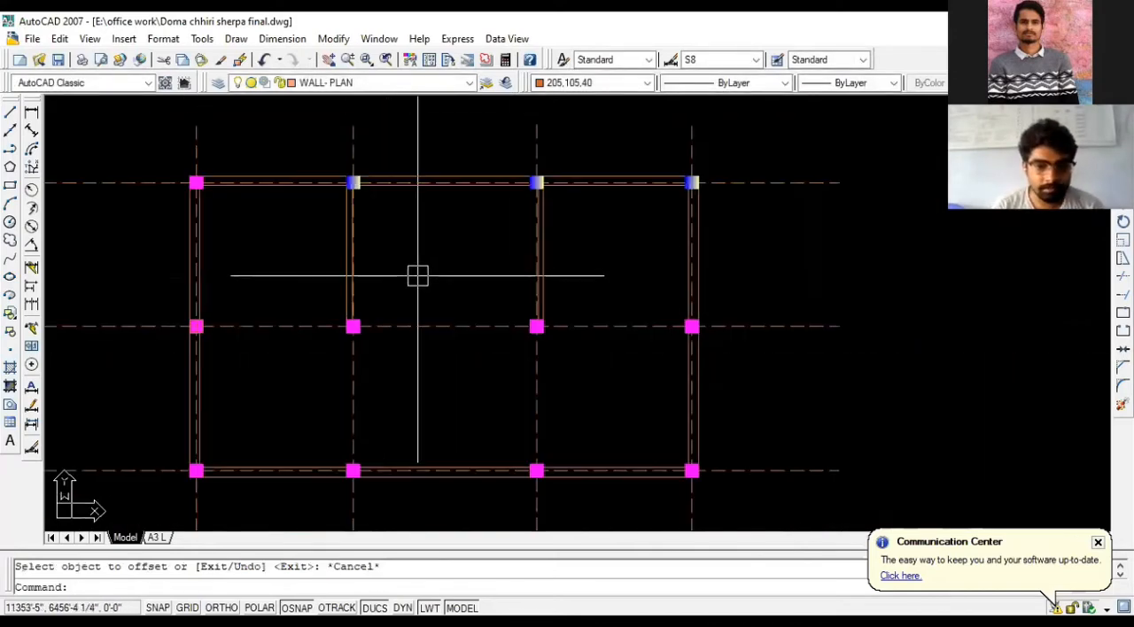
{"action": "scroll", "coordinate": [540, 364], "scroll_direction": "up", "scroll_amount": 3}
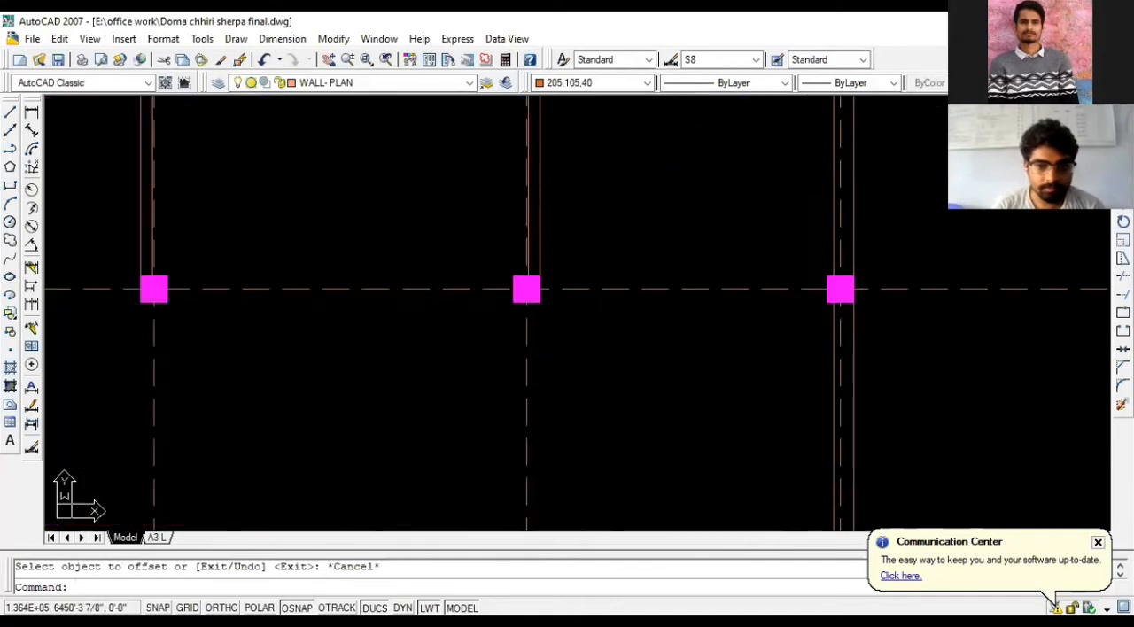
{"action": "scroll", "coordinate": [565, 341], "scroll_direction": "down", "scroll_amount": 3}
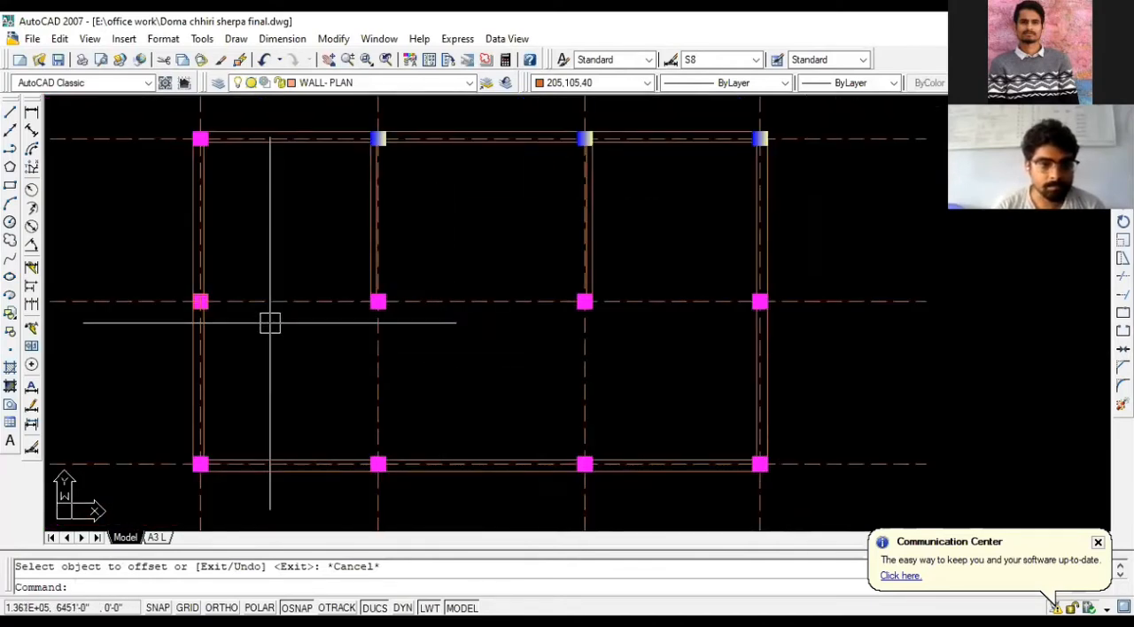
{"action": "scroll", "coordinate": [236, 319], "scroll_direction": "up", "scroll_amount": 3}
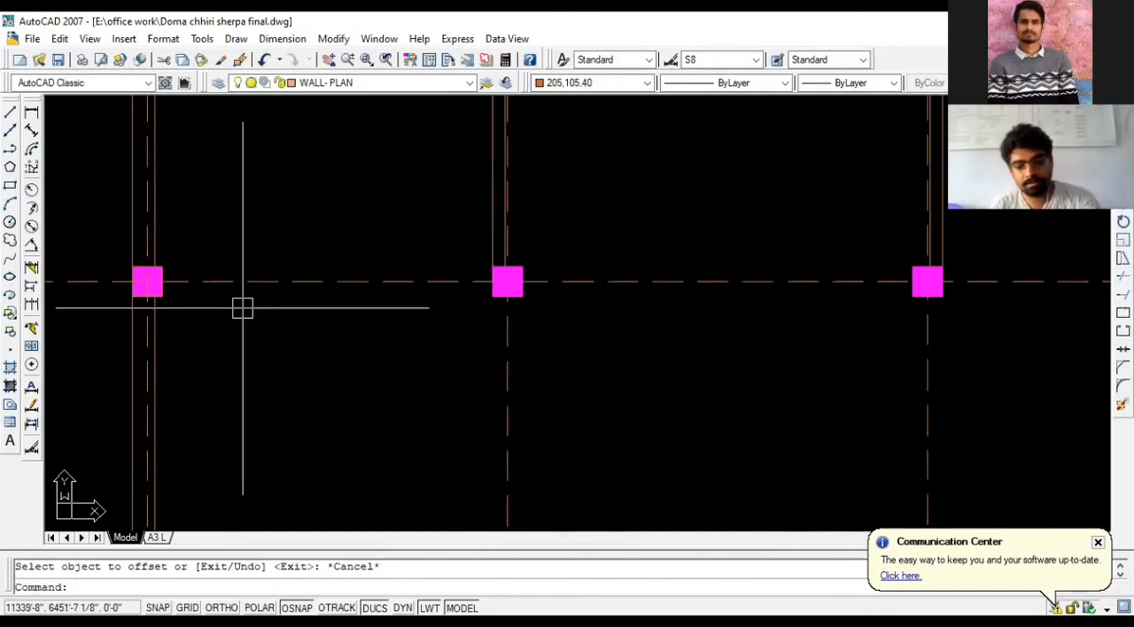
{"action": "scroll", "coordinate": [319, 310], "scroll_direction": "down", "scroll_amount": 5}
{"action": "scroll", "coordinate": [545, 355], "scroll_direction": "down", "scroll_amount": 6}
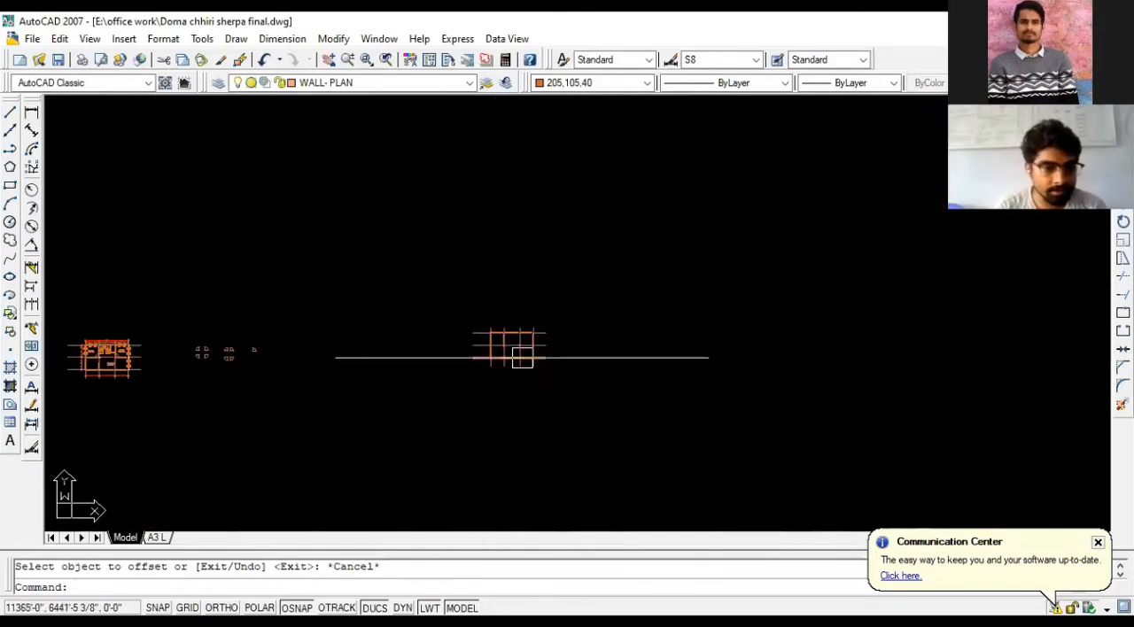
{"action": "scroll", "coordinate": [116, 405], "scroll_direction": "up", "scroll_amount": 9}
{"action": "scroll", "coordinate": [150, 379], "scroll_direction": "up", "scroll_amount": 2}
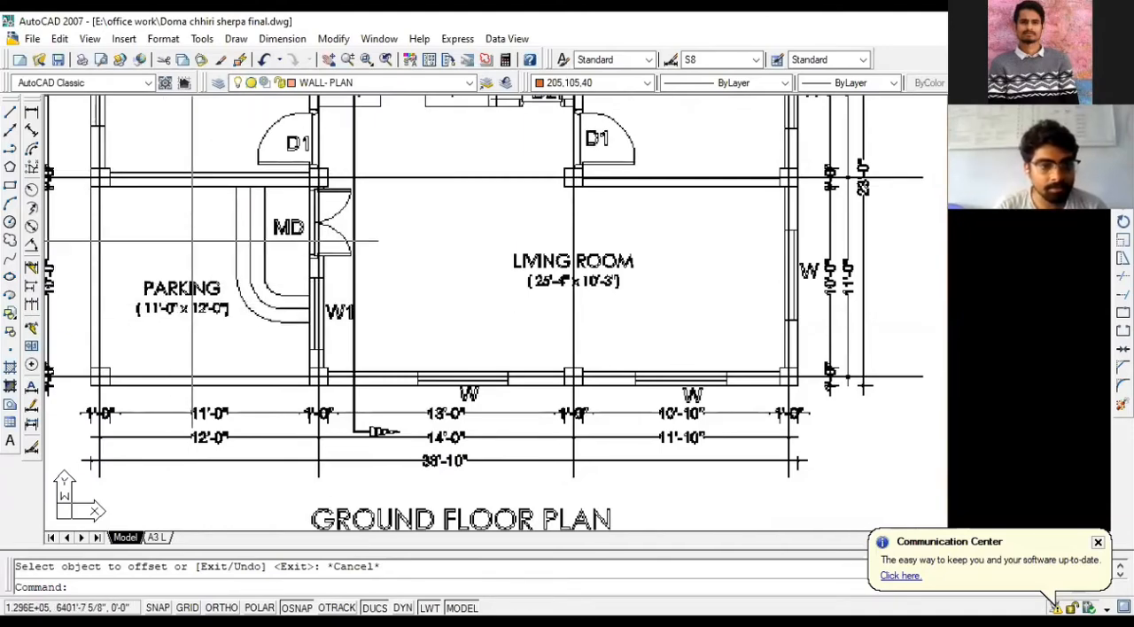
{"action": "scroll", "coordinate": [363, 266], "scroll_direction": "down", "scroll_amount": 6}
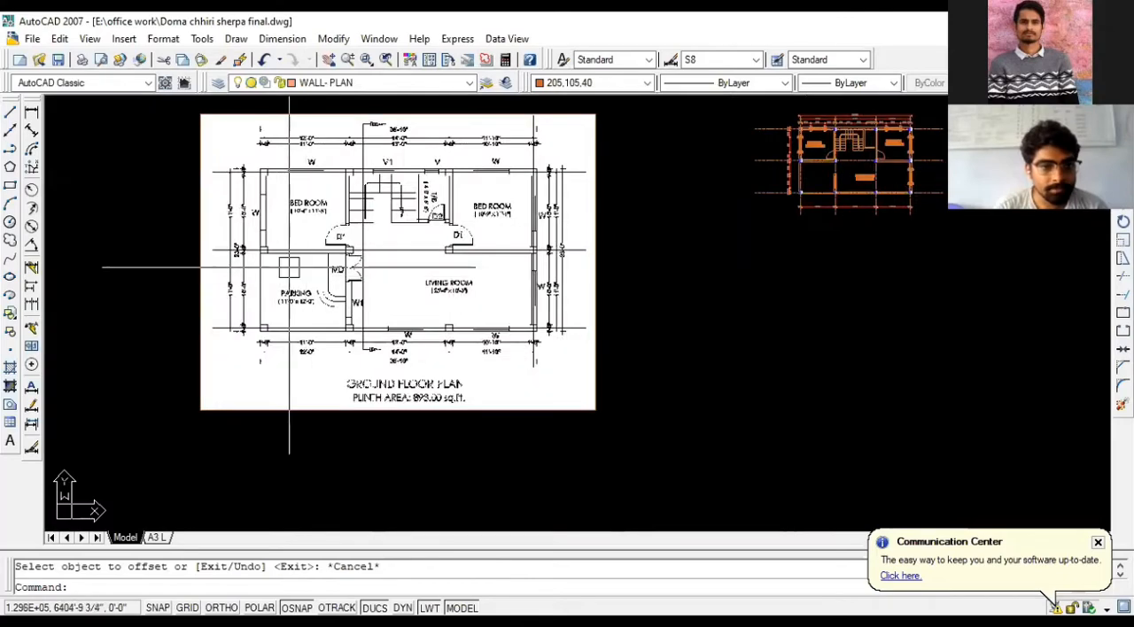
{"action": "scroll", "coordinate": [365, 259], "scroll_direction": "up", "scroll_amount": 3}
{"action": "scroll", "coordinate": [362, 257], "scroll_direction": "down", "scroll_amount": 7}
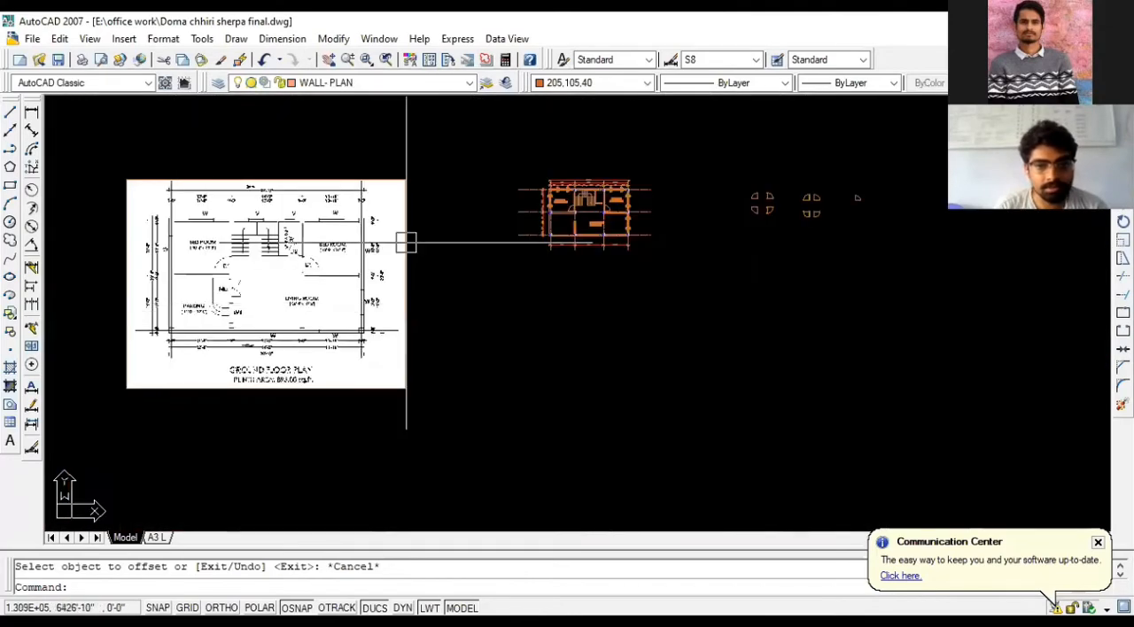
- Draw a horizontal wall line from the second middle-row column's lower-left corner to the first middle-row column's lower-right corner
{"action": "scroll", "coordinate": [880, 251], "scroll_direction": "up", "scroll_amount": 3}
{"action": "scroll", "coordinate": [852, 240], "scroll_direction": "up", "scroll_amount": 5}
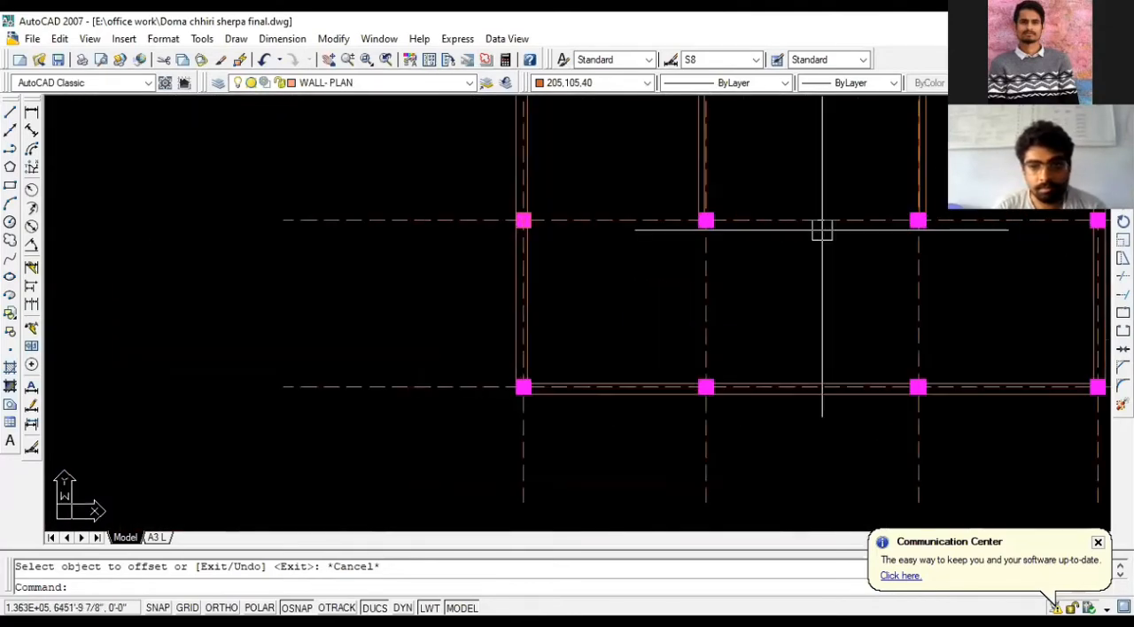
{"action": "type", "text": "L"}
{"action": "key", "text": "Return"}
{"action": "scroll", "coordinate": [755, 240], "scroll_direction": "up", "scroll_amount": 3}
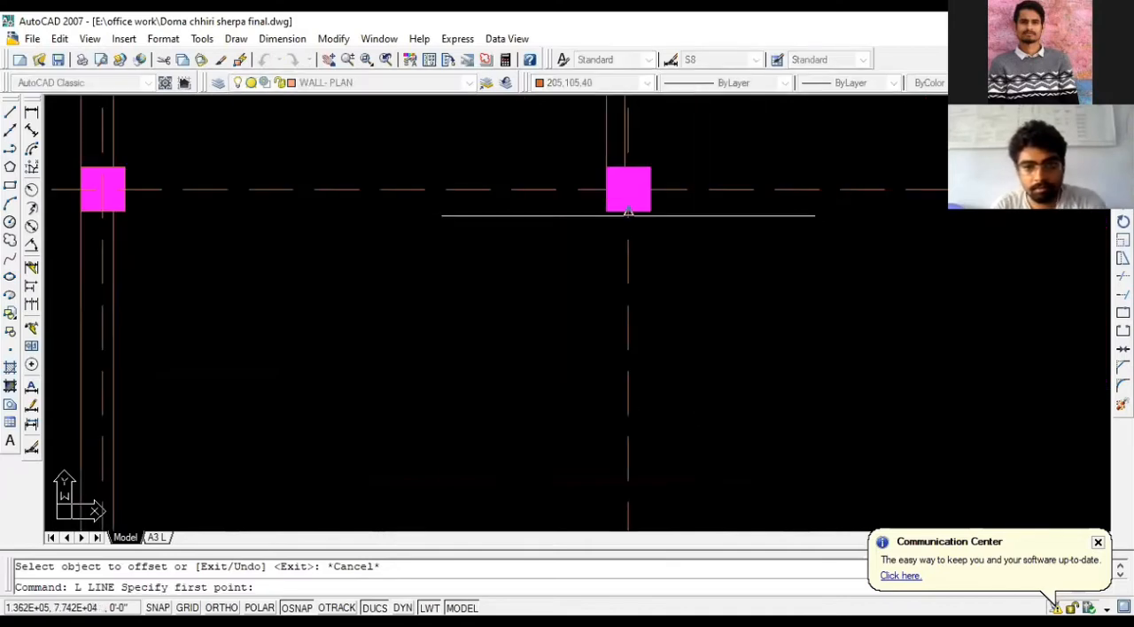
{"action": "left_click", "coordinate": [606, 211]}
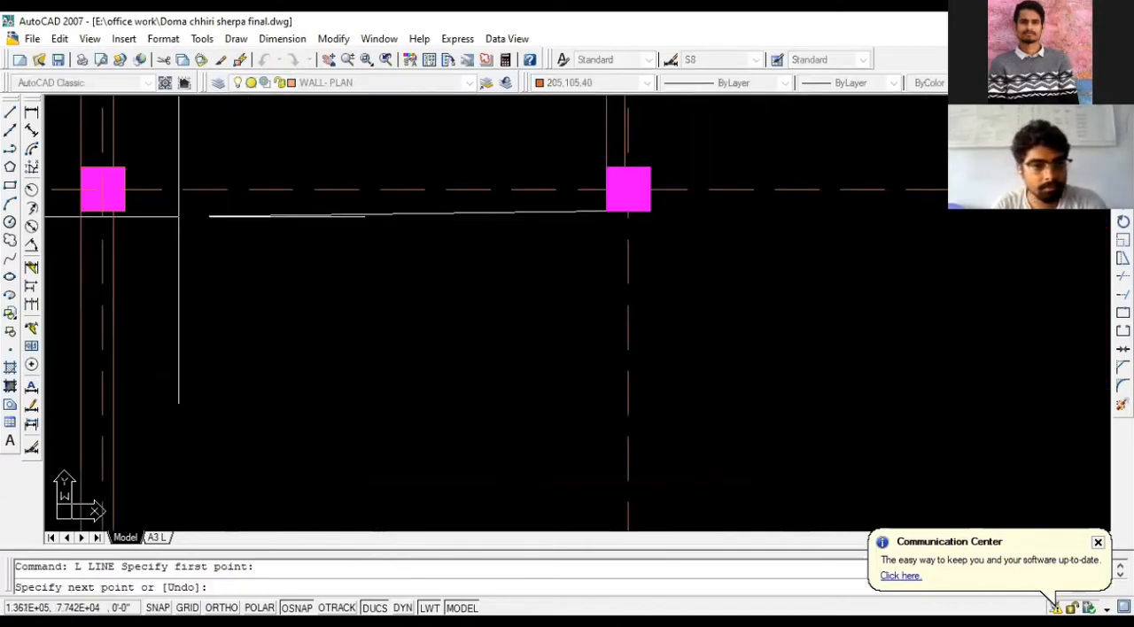
{"action": "left_click", "coordinate": [124, 211]}
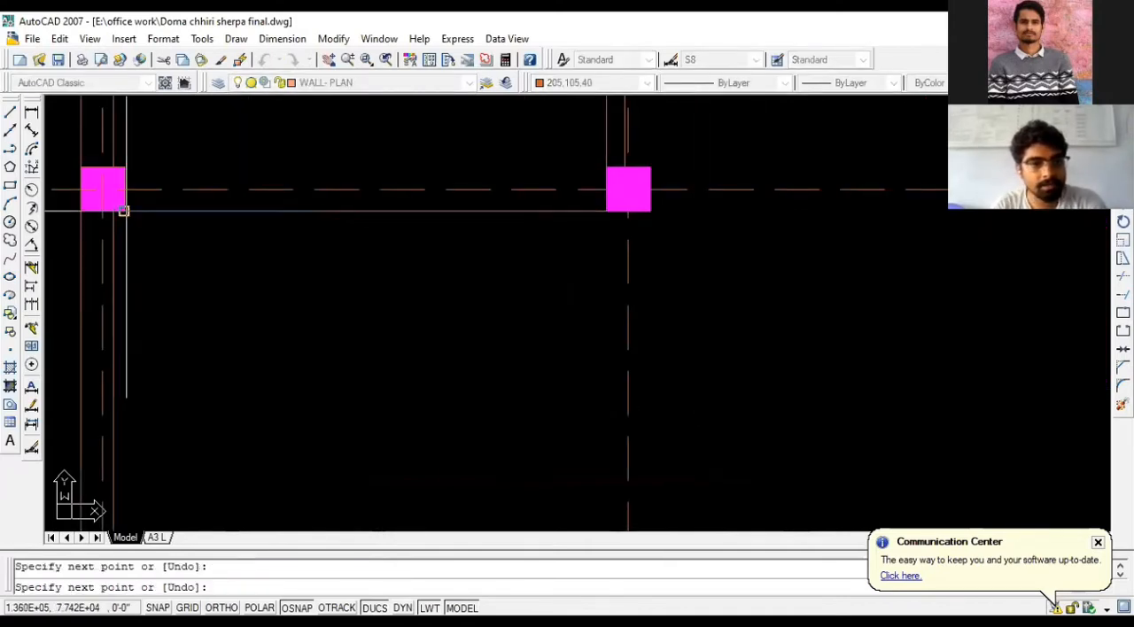
{"action": "key", "text": "Return"}
{"action": "scroll", "coordinate": [229, 240], "scroll_direction": "down", "scroll_amount": 4}
- Draw a vertical wall line from the second middle-row column's lower-left corner down to the upper-left corner of the bottom-row column below
{"action": "key", "text": "Return"}
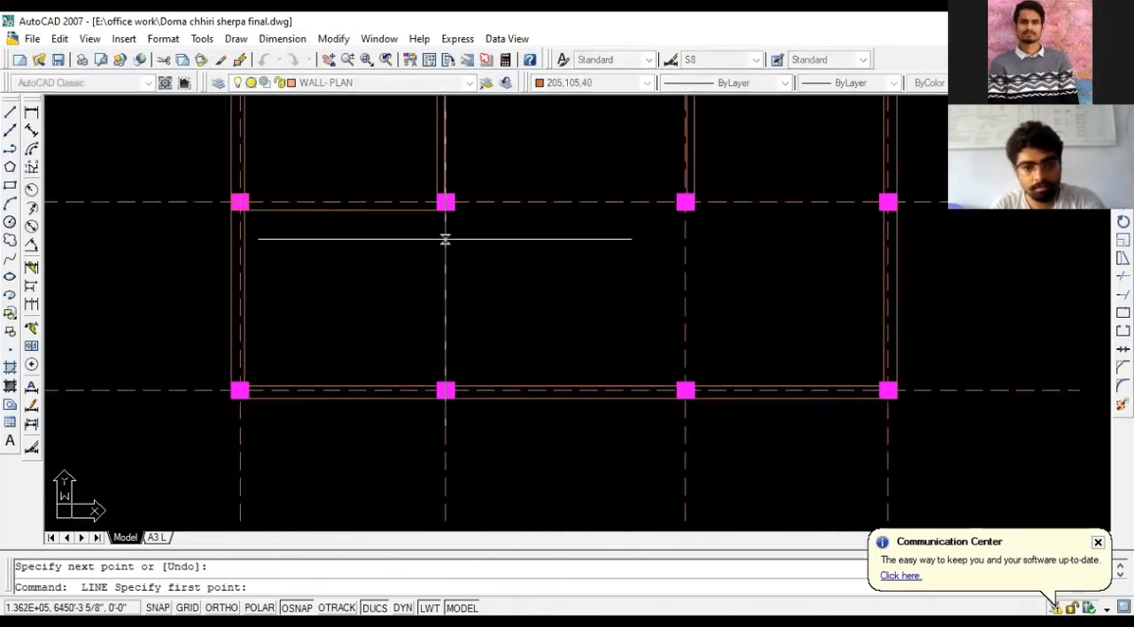
{"action": "left_click", "coordinate": [437, 208]}
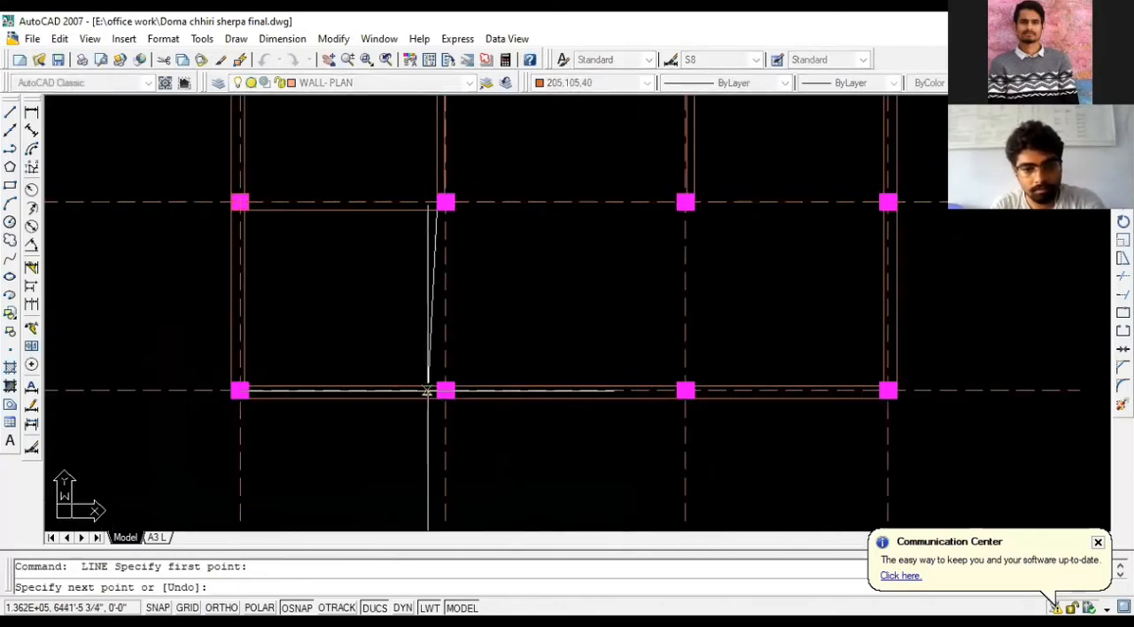
{"action": "left_click", "coordinate": [437, 387]}
{"action": "key", "text": "Return"}
- Offset the new parking wall lines by 9, the vertical one toward the living room and the horizontal one toward the bedroom
{"action": "type", "text": "O"}
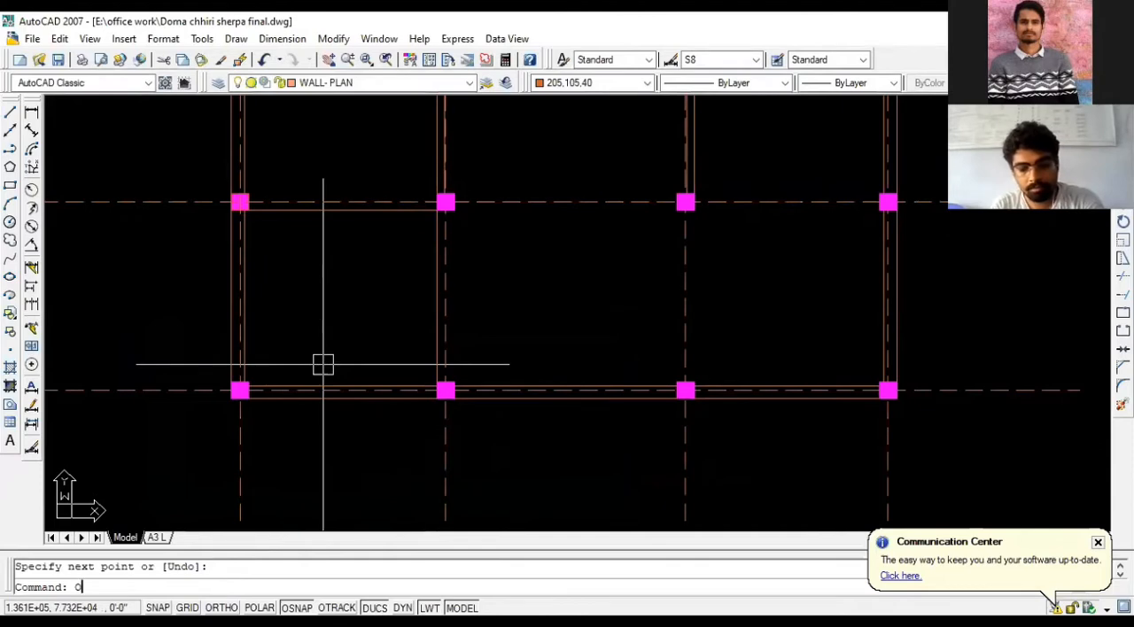
{"action": "key", "text": "Return"}
{"action": "type", "text": "9"}
{"action": "key", "text": "Return"}
{"action": "left_click", "coordinate": [433, 291]}
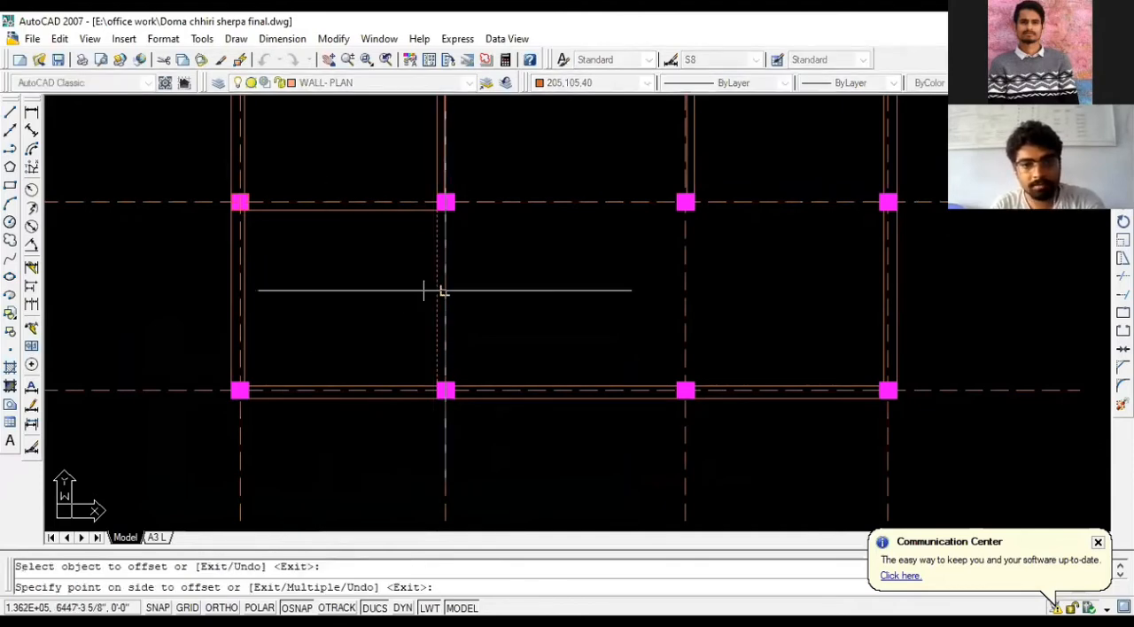
{"action": "left_click", "coordinate": [448, 289]}
{"action": "left_click", "coordinate": [390, 209]}
{"action": "left_click", "coordinate": [368, 155]}
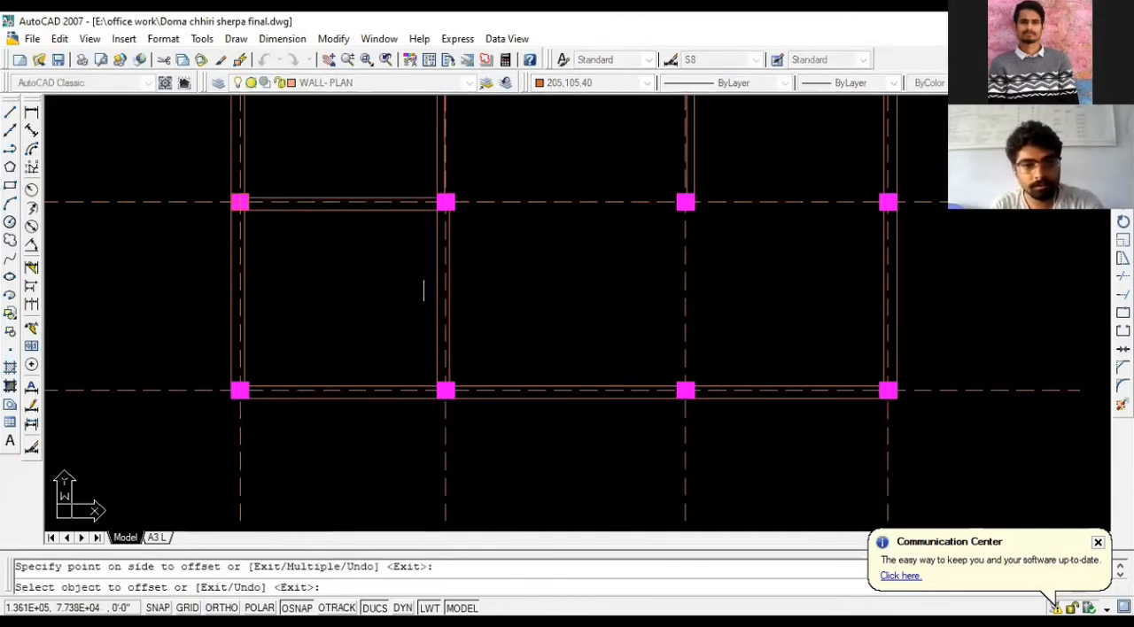
{"action": "key", "text": "Escape"}
- Erase the inner wall lines along the parking bay's two outer sides
{"action": "scroll", "coordinate": [370, 408], "scroll_direction": "up", "scroll_amount": 3}
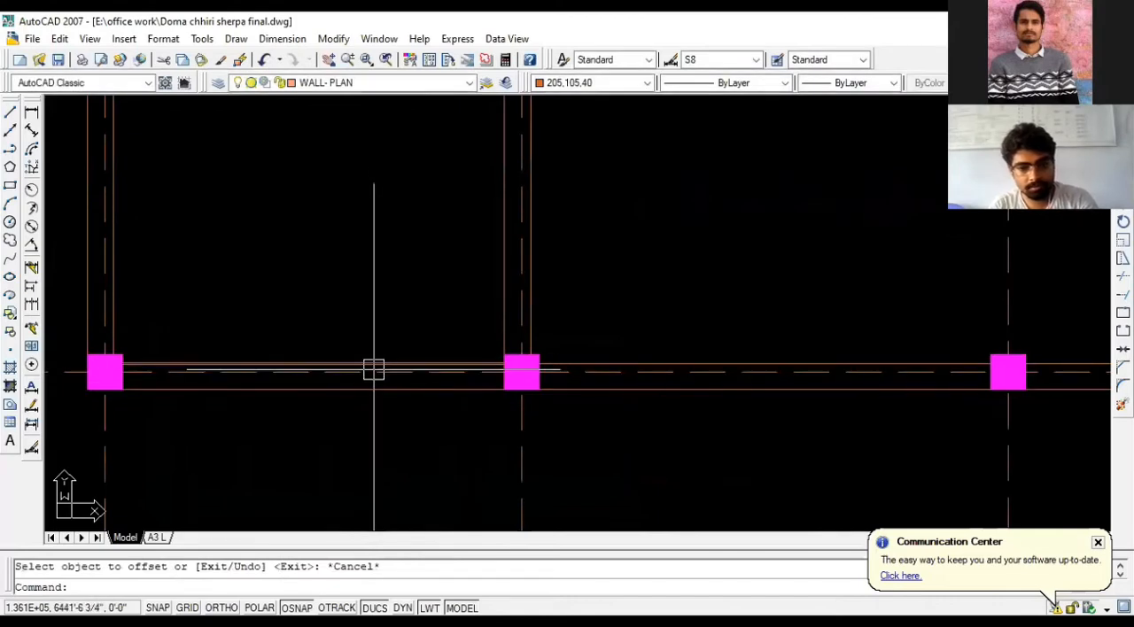
{"action": "left_click", "coordinate": [375, 364]}
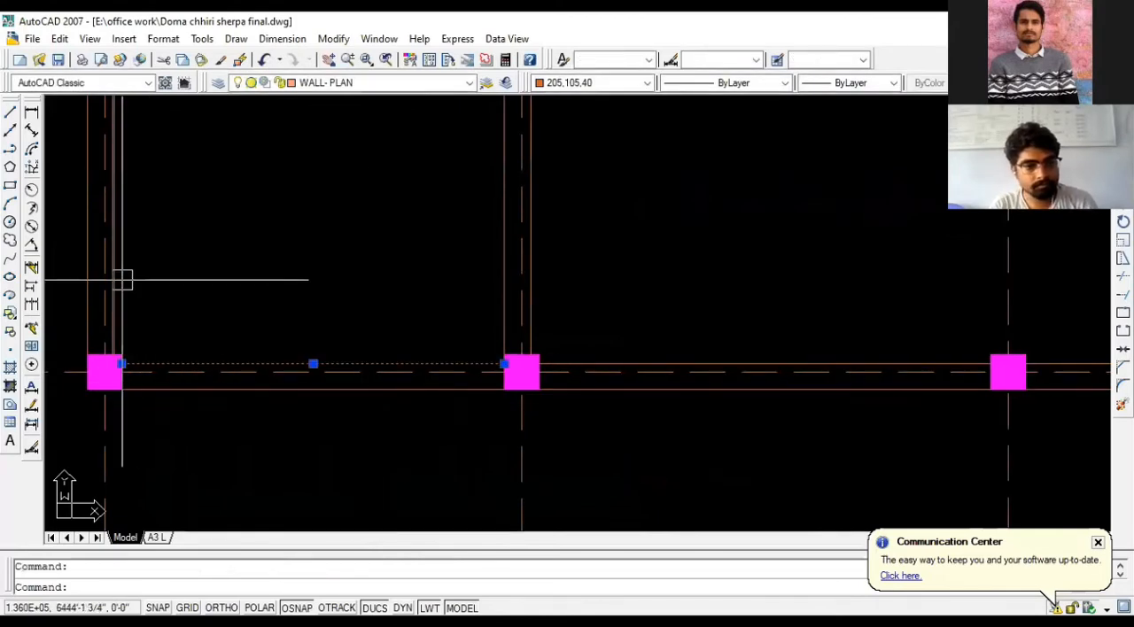
{"action": "key", "text": "Delete"}
{"action": "scroll", "coordinate": [156, 399], "scroll_direction": "down", "scroll_amount": 4}
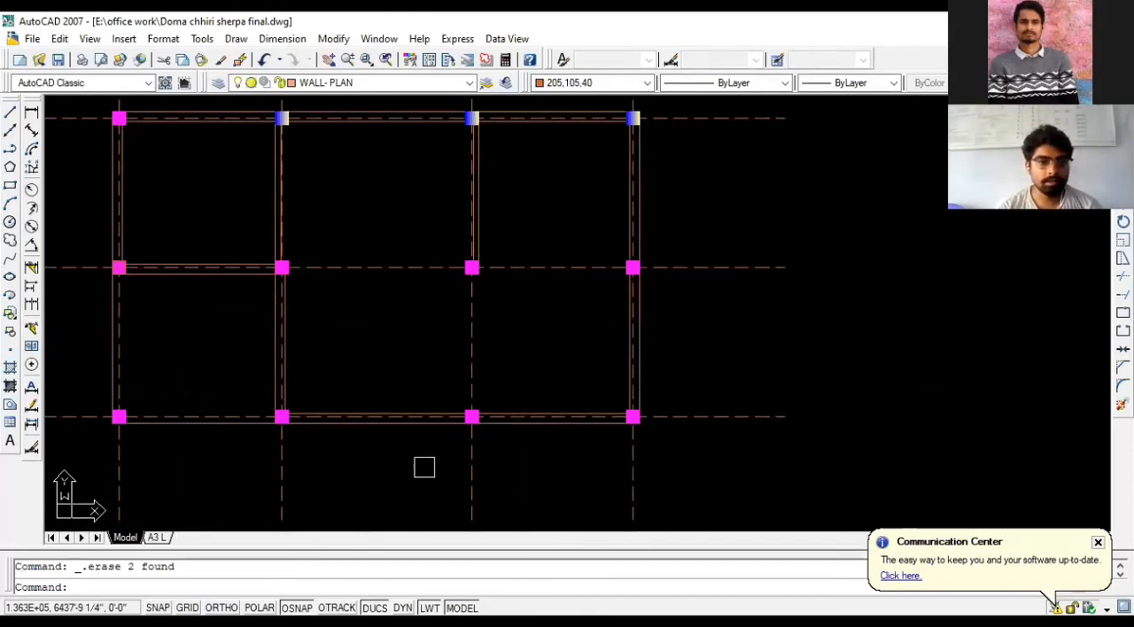
- Examine the staircase, T/B room and bedroom walls and their dimensions in the reference ground floor plan
{"action": "scroll", "coordinate": [505, 194], "scroll_direction": "down", "scroll_amount": 2}
{"action": "scroll", "coordinate": [355, 182], "scroll_direction": "up", "scroll_amount": 3}
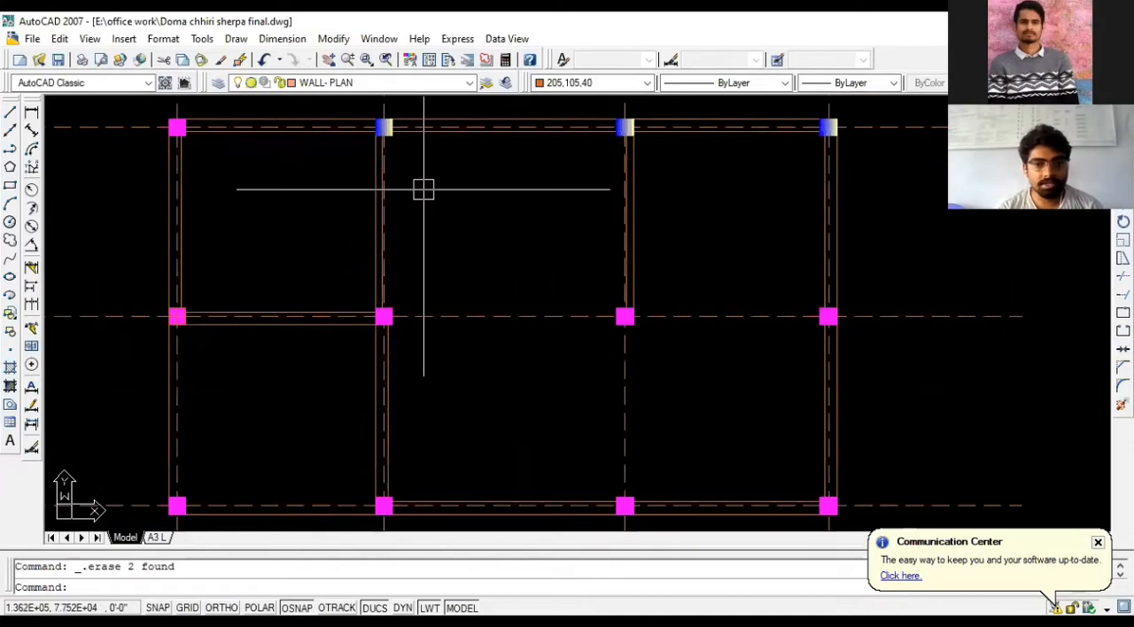
{"action": "scroll", "coordinate": [456, 186], "scroll_direction": "down", "scroll_amount": 2}
{"action": "scroll", "coordinate": [647, 221], "scroll_direction": "down", "scroll_amount": 4}
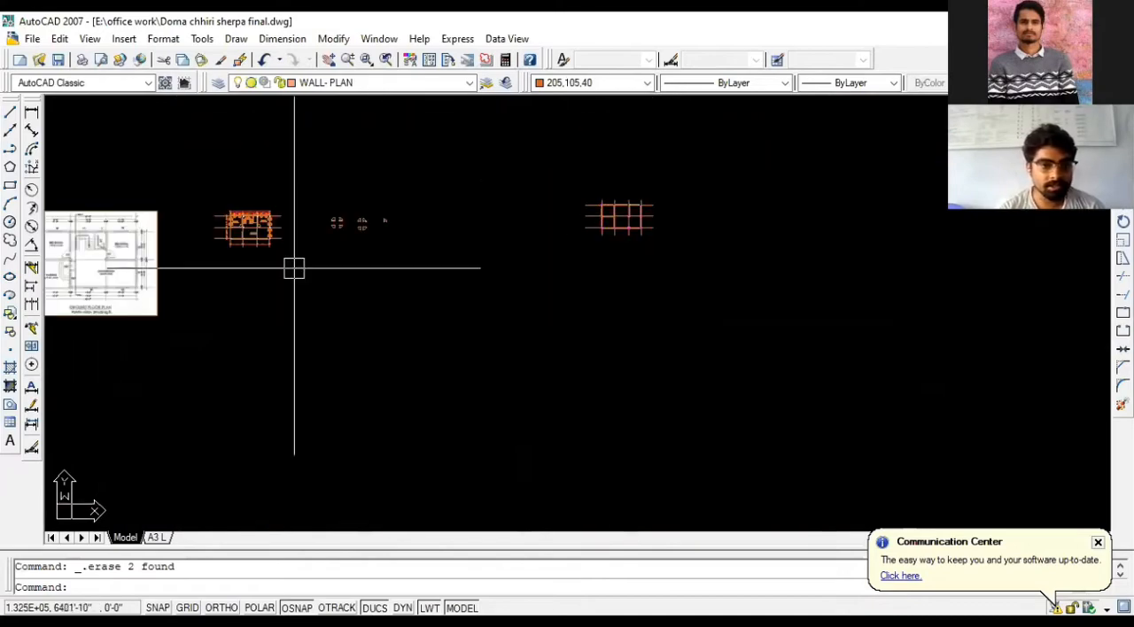
{"action": "scroll", "coordinate": [212, 222], "scroll_direction": "up", "scroll_amount": 3}
{"action": "scroll", "coordinate": [445, 239], "scroll_direction": "down", "scroll_amount": 2}
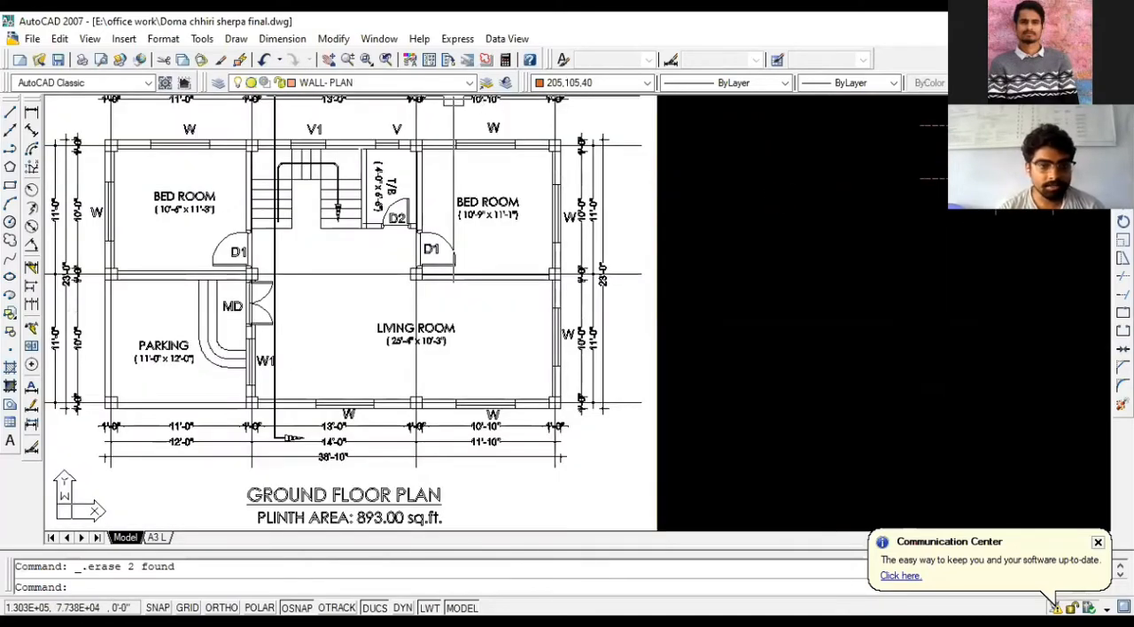
{"action": "scroll", "coordinate": [404, 178], "scroll_direction": "up", "scroll_amount": 3}
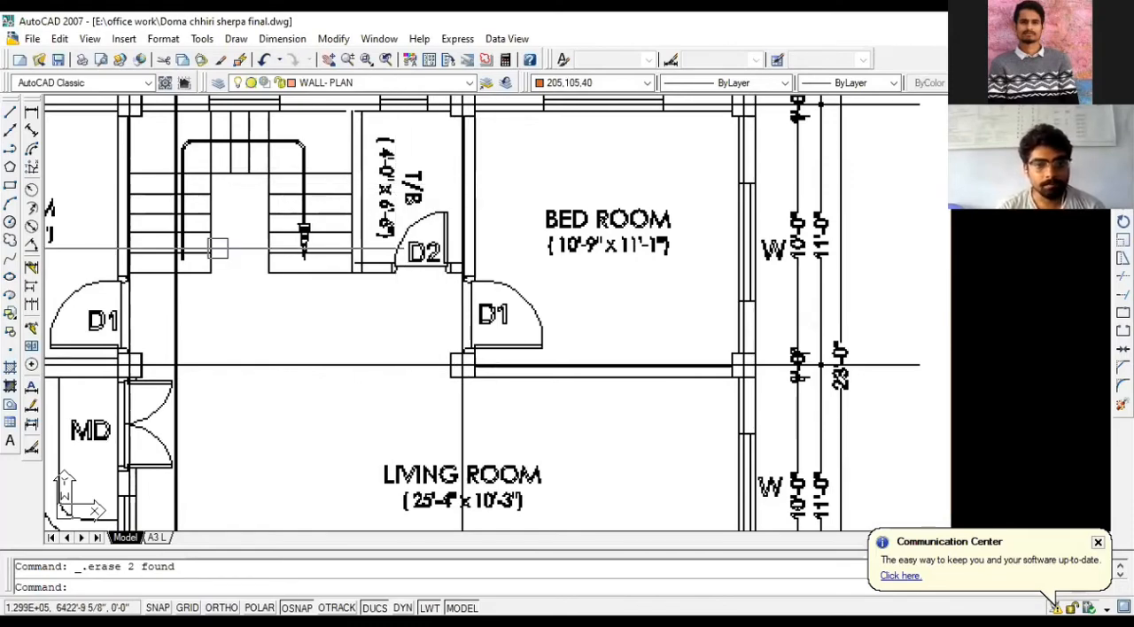
{"action": "scroll", "coordinate": [392, 308], "scroll_direction": "down", "scroll_amount": 5}
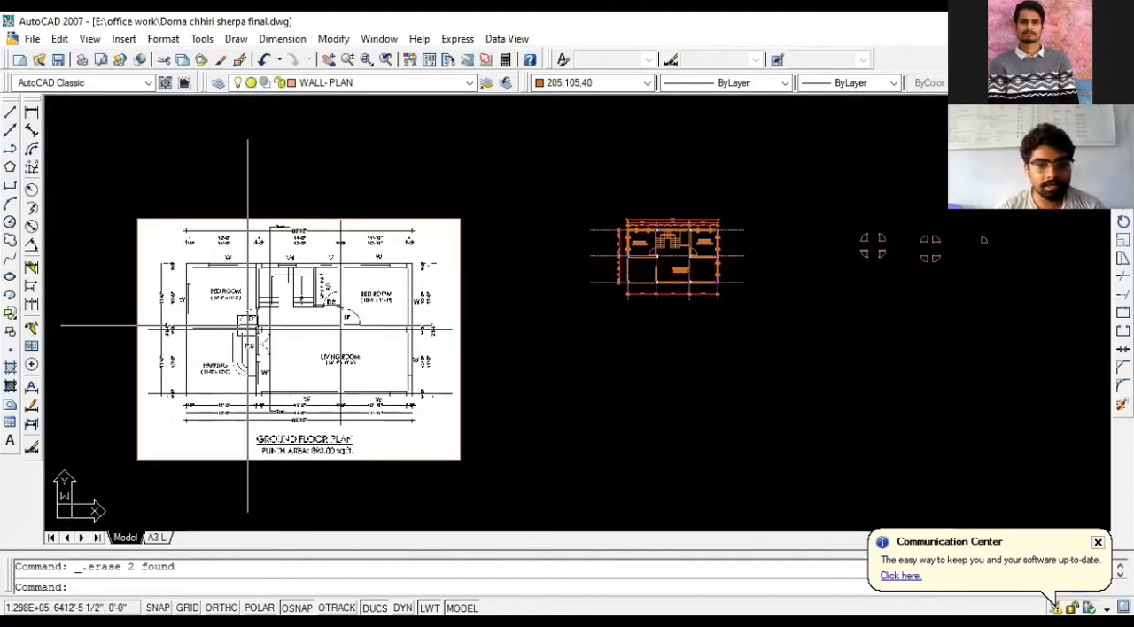
{"action": "scroll", "coordinate": [347, 275], "scroll_direction": "up", "scroll_amount": 5}
{"action": "scroll", "coordinate": [347, 275], "scroll_direction": "up", "scroll_amount": 1}
{"action": "middle_click_drag", "start_coordinate": [332, 457], "coordinate": [338, 329]}
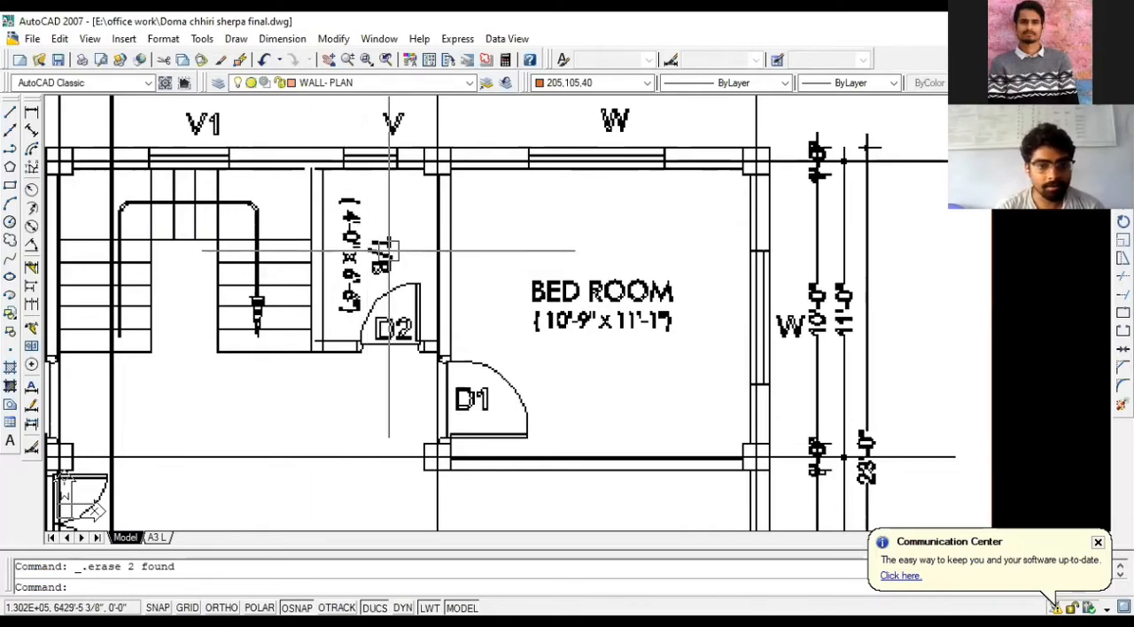
{"action": "scroll", "coordinate": [398, 242], "scroll_direction": "down", "scroll_amount": 2}
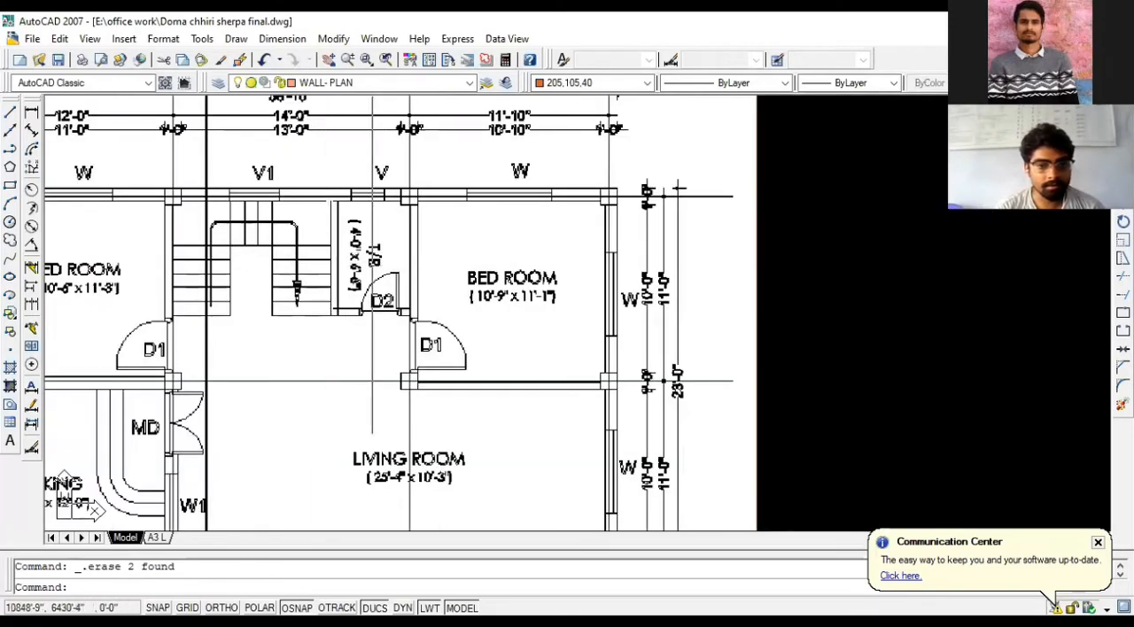
{"action": "scroll", "coordinate": [291, 210], "scroll_direction": "up", "scroll_amount": 5}
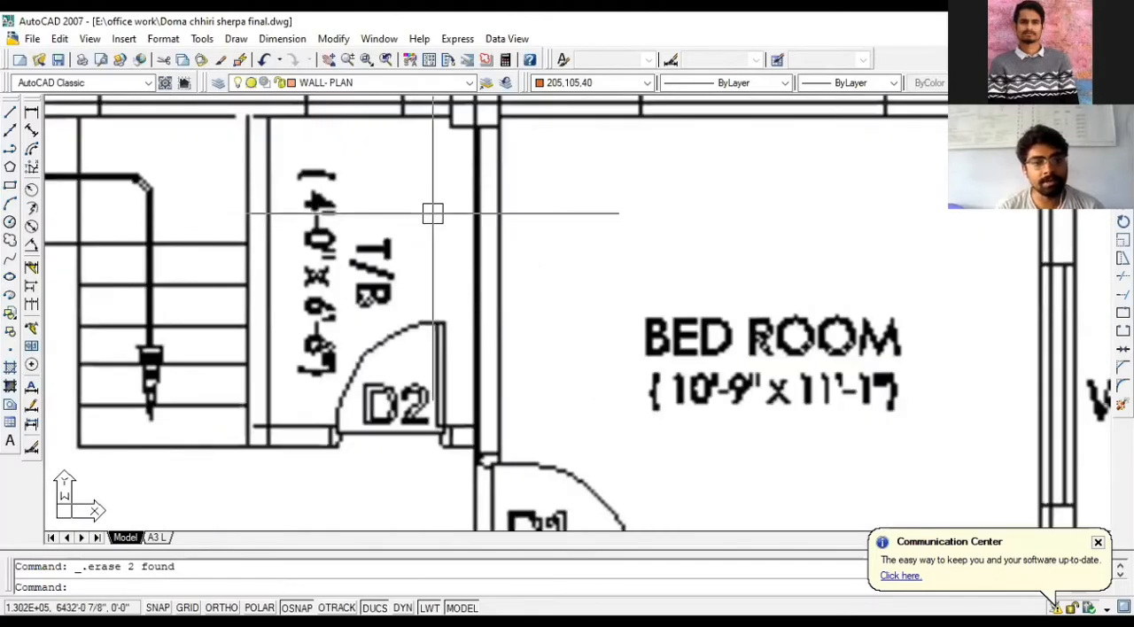
{"action": "scroll", "coordinate": [523, 212], "scroll_direction": "down", "scroll_amount": 2}
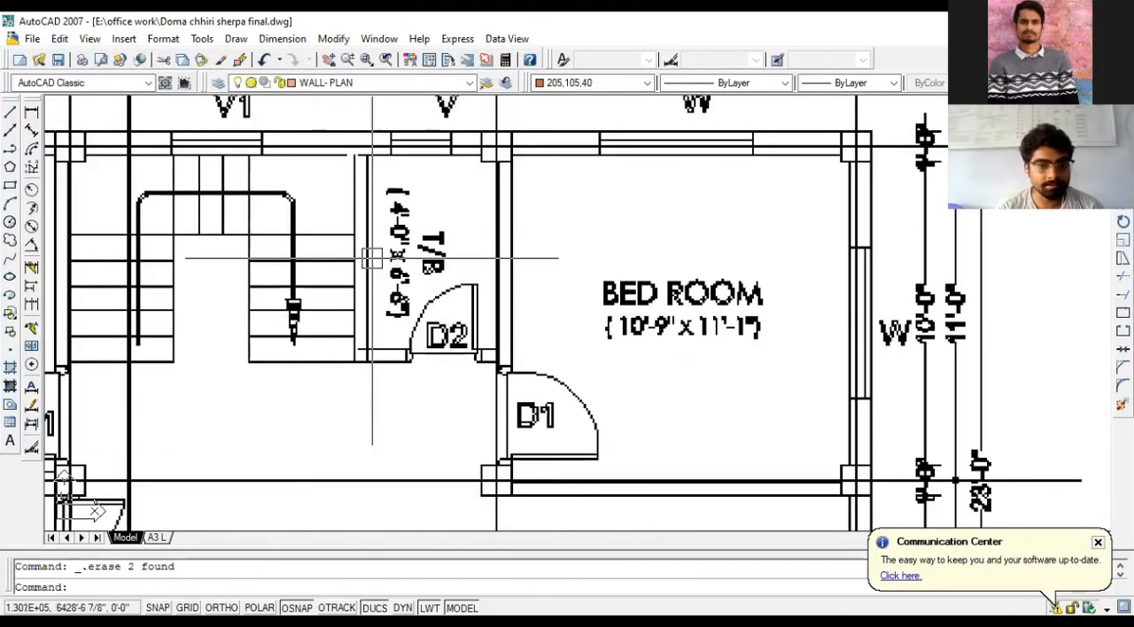
{"action": "scroll", "coordinate": [375, 255], "scroll_direction": "down", "scroll_amount": 5}
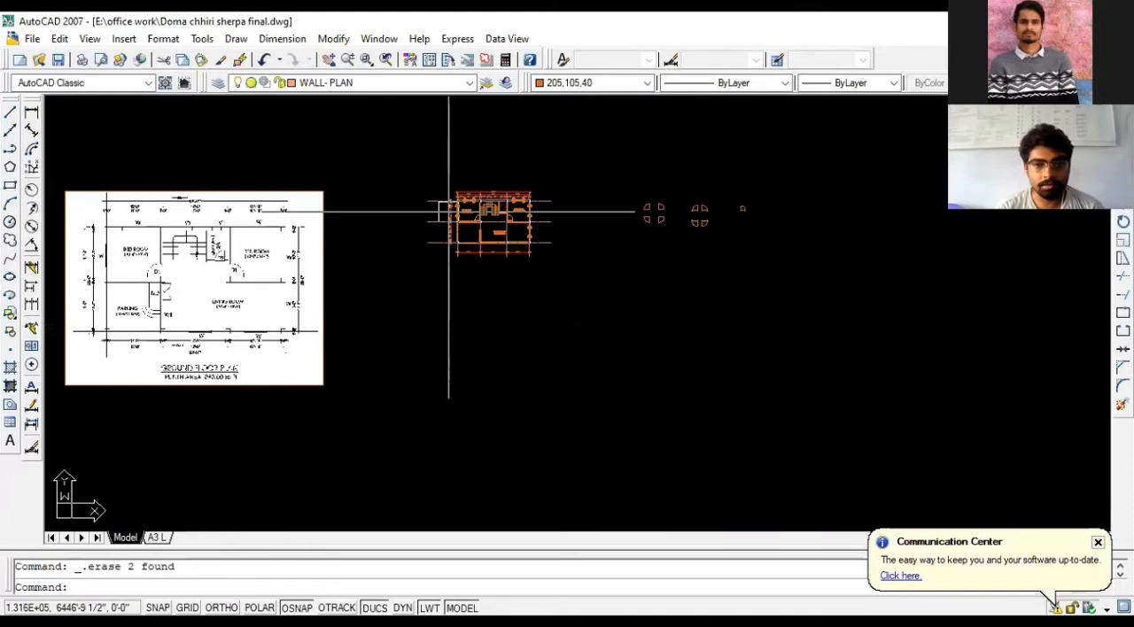
{"action": "scroll", "coordinate": [235, 301], "scroll_direction": "down", "scroll_amount": 1}
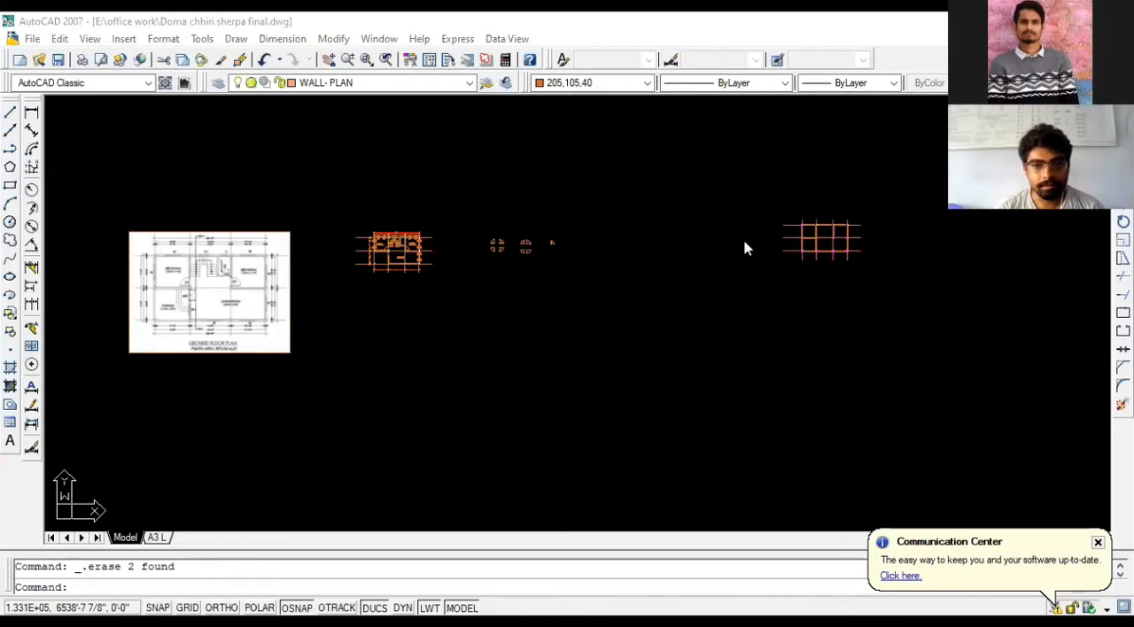
- Offset the inner face of the wall between the third top-row and middle-row columns by 4' into the central bay
{"action": "scroll", "coordinate": [802, 232], "scroll_direction": "up", "scroll_amount": 8}
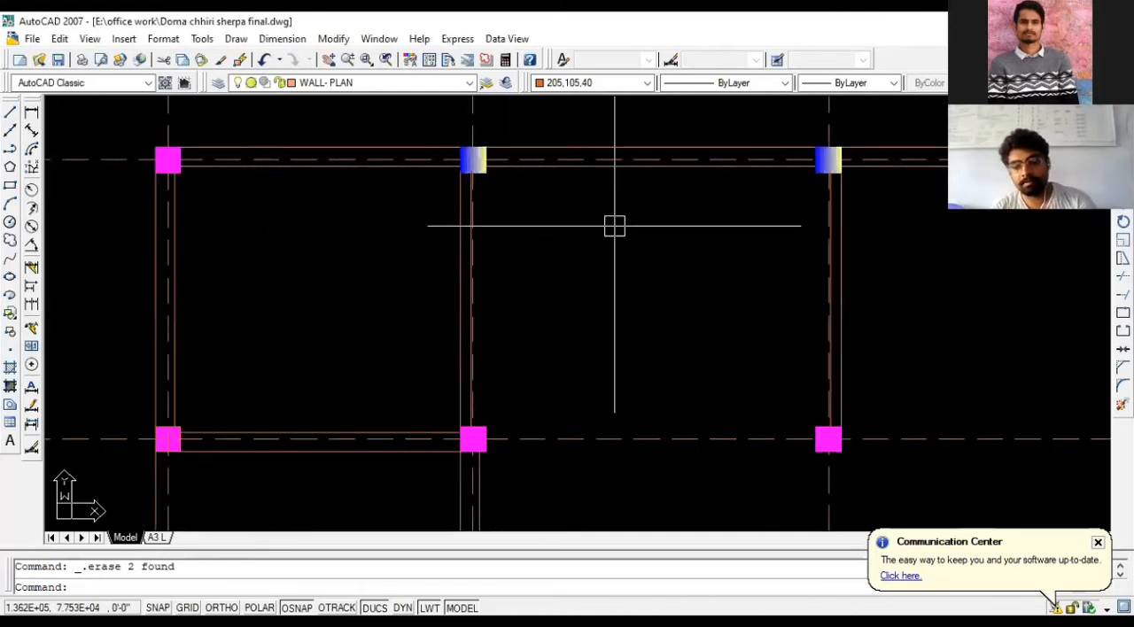
{"action": "key", "text": "Return"}
{"action": "type", "text": "4"}
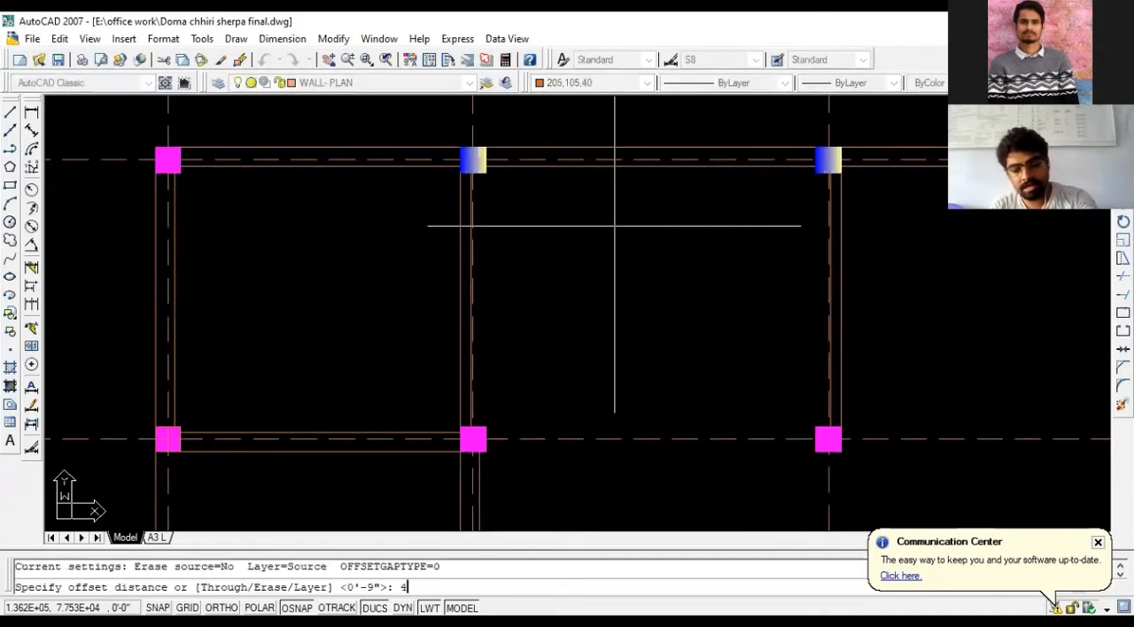
{"action": "type", "text": "'"}
{"action": "key", "text": "Return"}
{"action": "scroll", "coordinate": [744, 216], "scroll_direction": "up", "scroll_amount": 3}
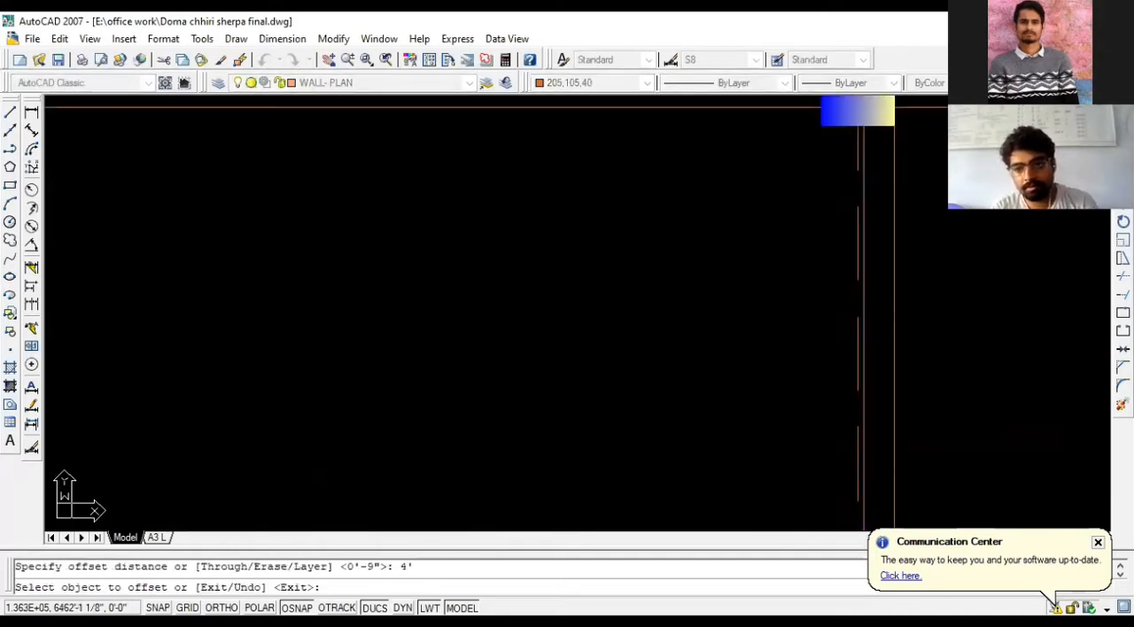
{"action": "left_click", "coordinate": [864, 184]}
{"action": "left_click", "coordinate": [700, 185]}
{"action": "scroll", "coordinate": [719, 185], "scroll_direction": "down", "scroll_amount": 4}
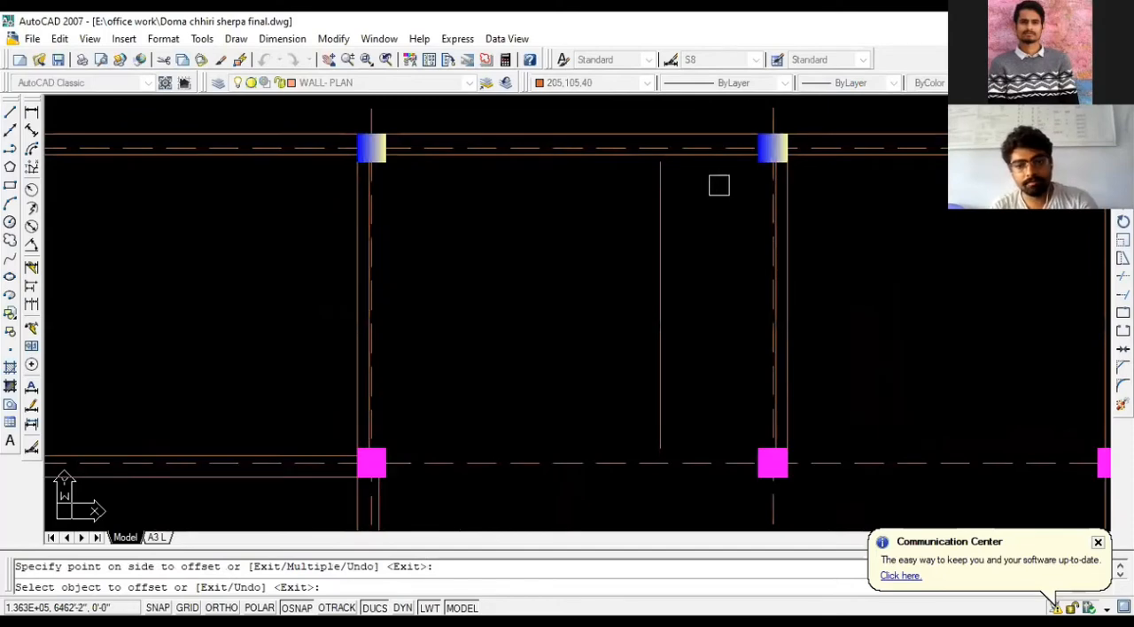
- Offset the new T/B wall line by 5 toward the staircase side
{"action": "key", "text": "Escape"}
{"action": "type", "text": "o"}
{"action": "key", "text": "Return"}
{"action": "type", "text": "5"}
{"action": "key", "text": "Return"}
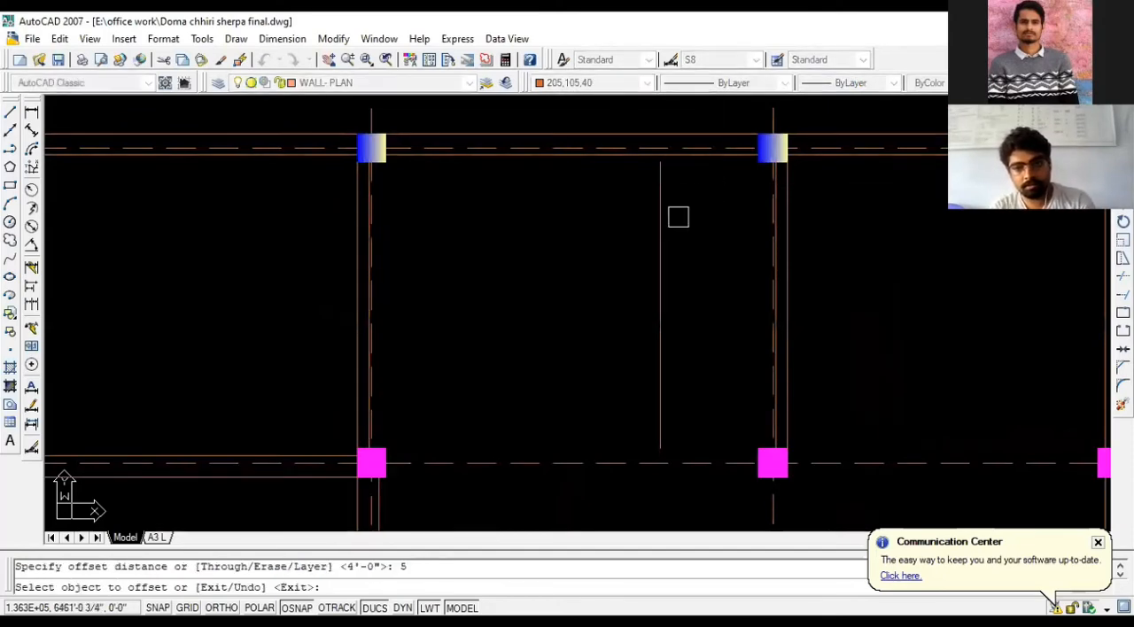
{"action": "left_click", "coordinate": [654, 239]}
{"action": "left_click", "coordinate": [612, 243]}
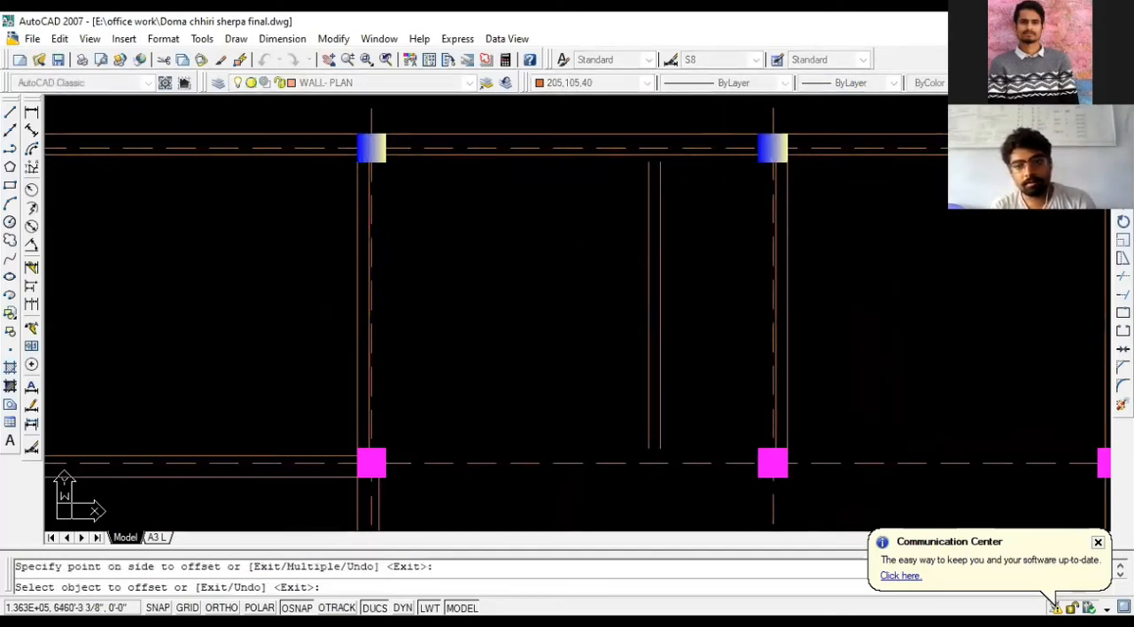
{"action": "key", "text": "Escape"}
- Check the T/B room's lower wall and door D2 in the reference plan against the drawn walls
{"action": "scroll", "coordinate": [709, 194], "scroll_direction": "down", "scroll_amount": 12}
{"action": "scroll", "coordinate": [631, 232], "scroll_direction": "down", "scroll_amount": 2}
{"action": "scroll", "coordinate": [106, 257], "scroll_direction": "up", "scroll_amount": 6}
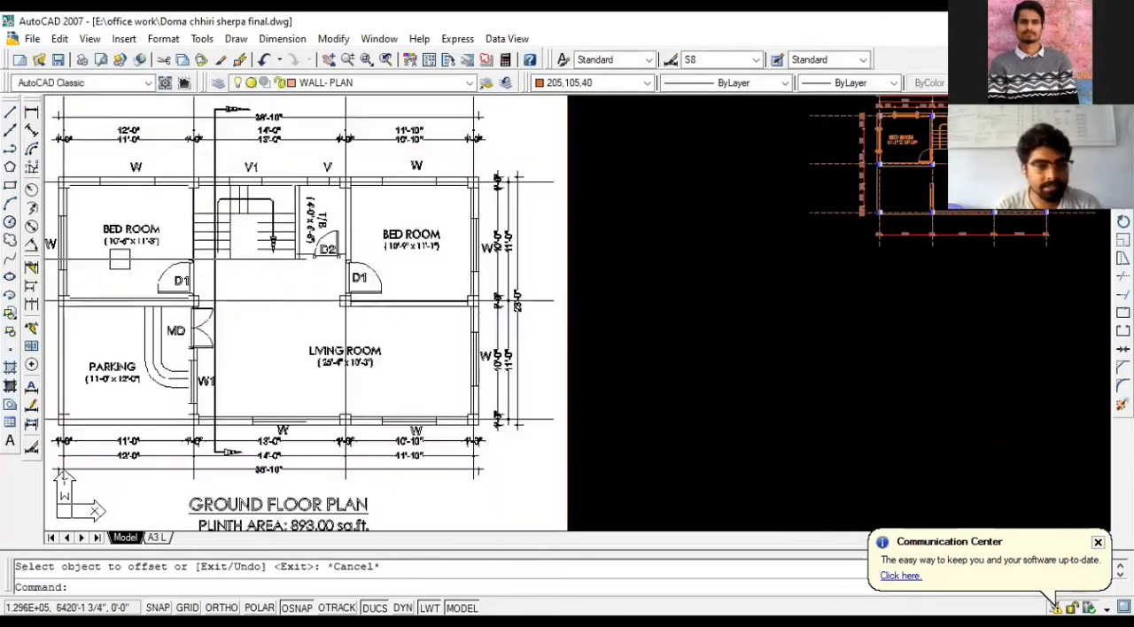
{"action": "scroll", "coordinate": [268, 241], "scroll_direction": "up", "scroll_amount": 5}
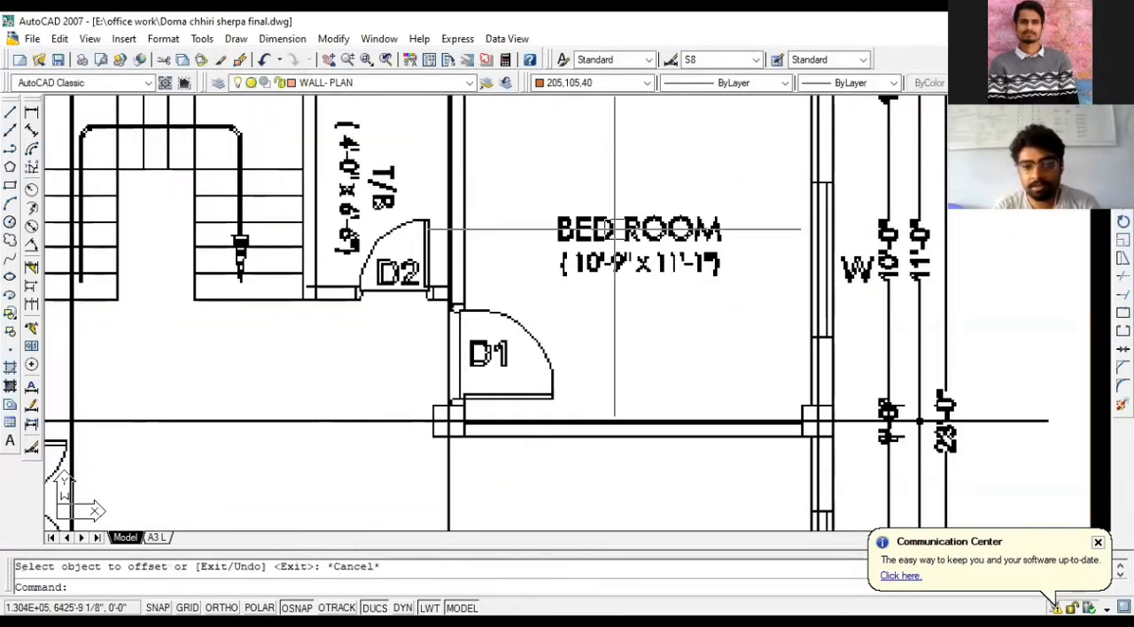
{"action": "scroll", "coordinate": [595, 228], "scroll_direction": "down", "scroll_amount": 4}
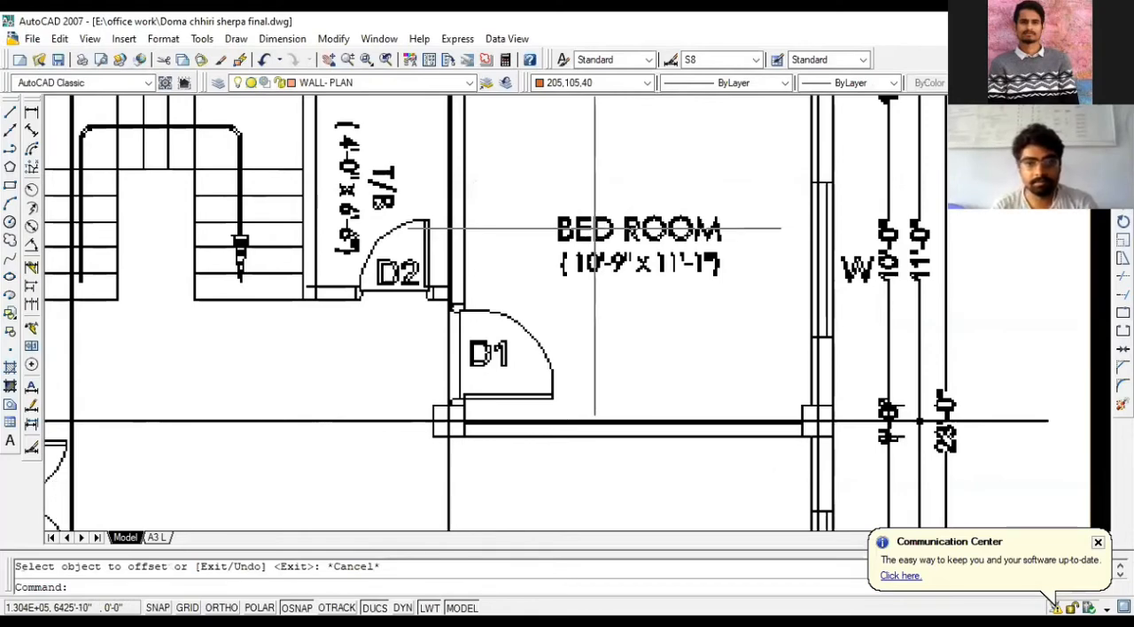
{"action": "scroll", "coordinate": [542, 242], "scroll_direction": "up", "scroll_amount": 4}
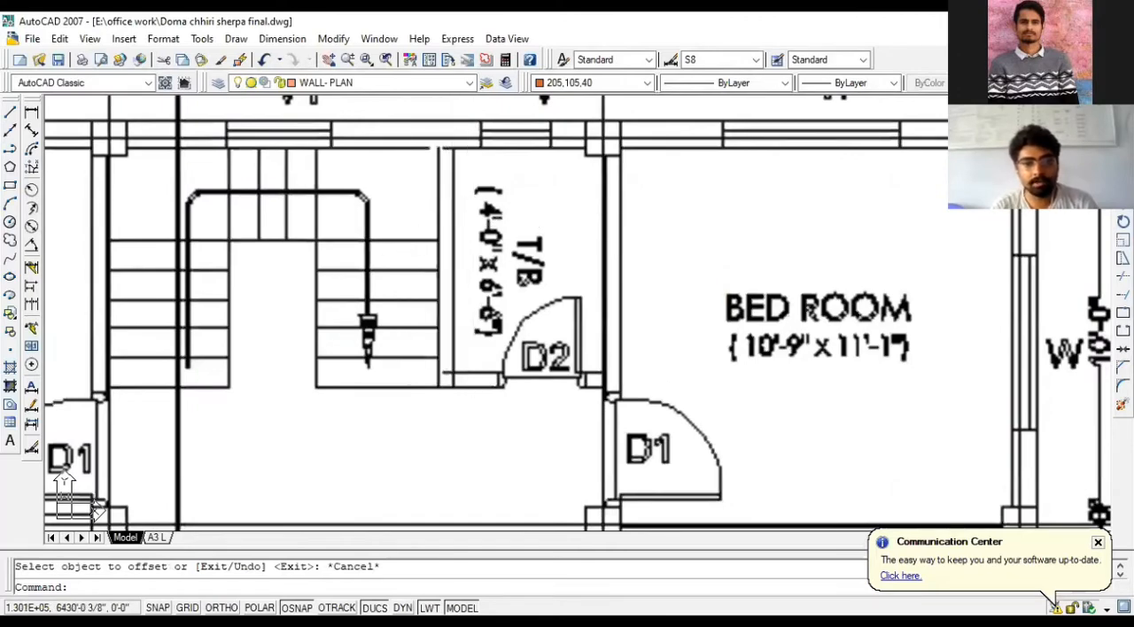
{"action": "scroll", "coordinate": [240, 278], "scroll_direction": "down", "scroll_amount": 7}
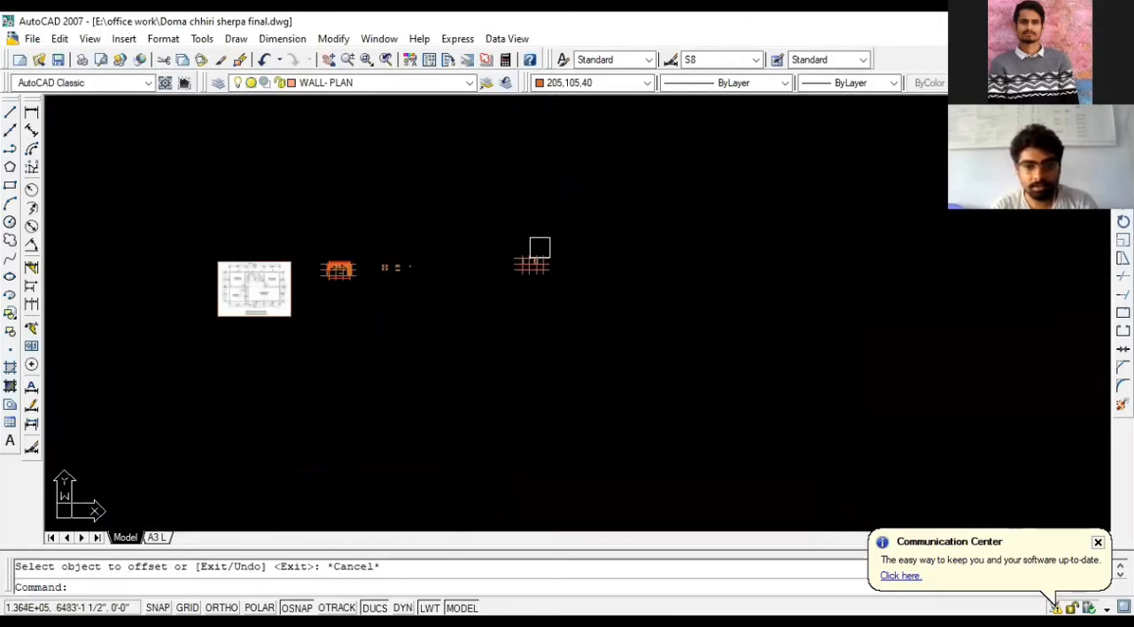
{"action": "scroll", "coordinate": [538, 246], "scroll_direction": "up", "scroll_amount": 10}
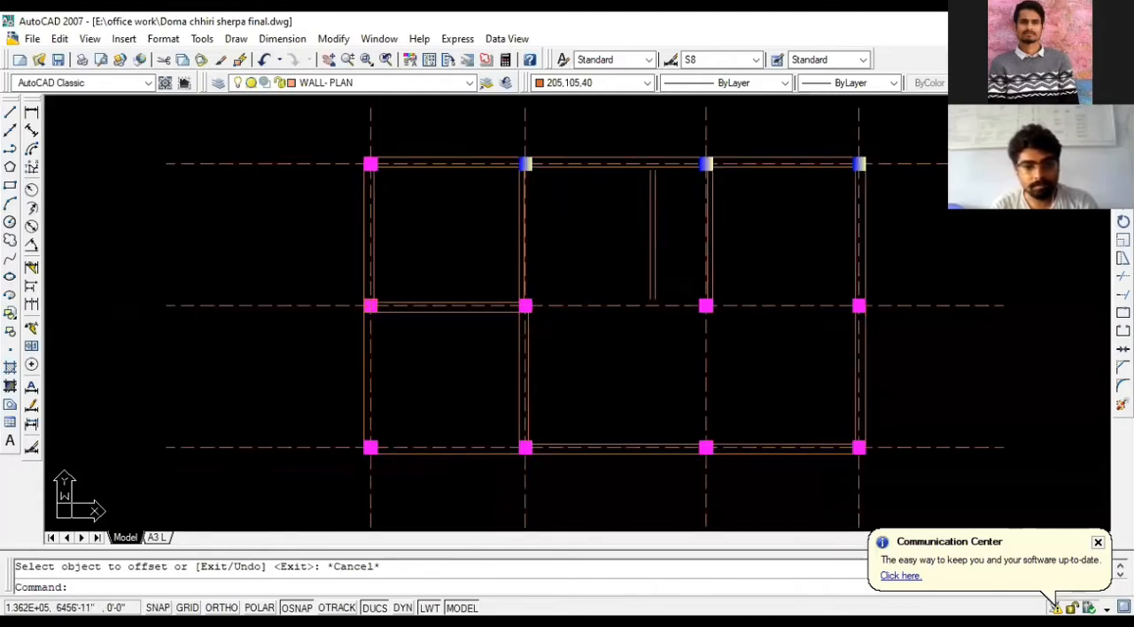
{"action": "scroll", "coordinate": [464, 373], "scroll_direction": "up", "scroll_amount": 2}
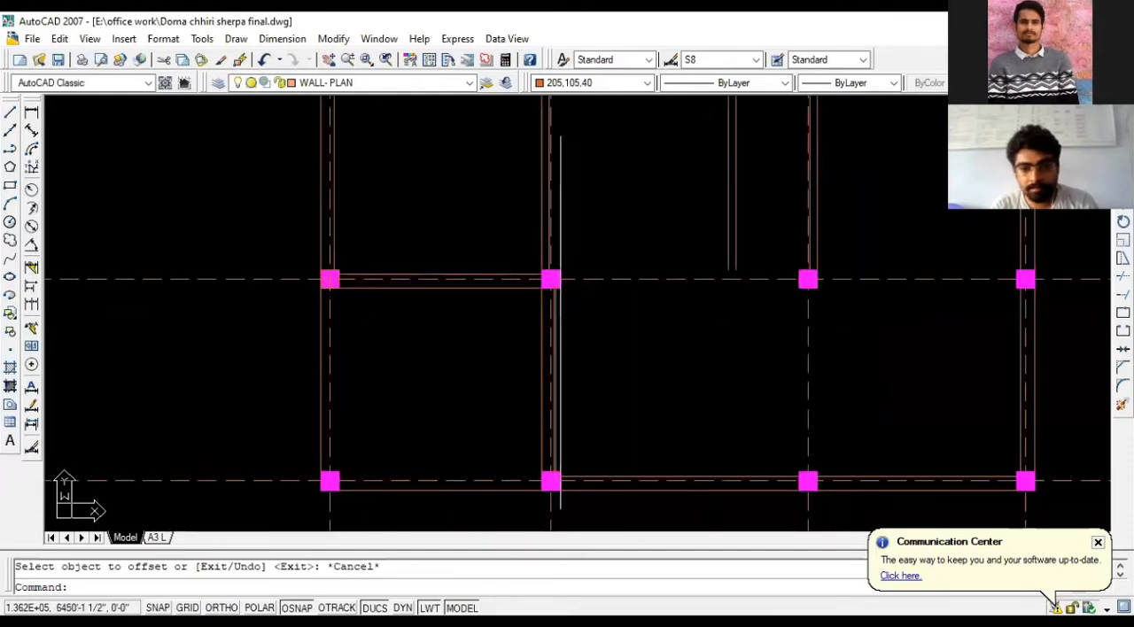
{"action": "scroll", "coordinate": [444, 357], "scroll_direction": "down", "scroll_amount": 2}
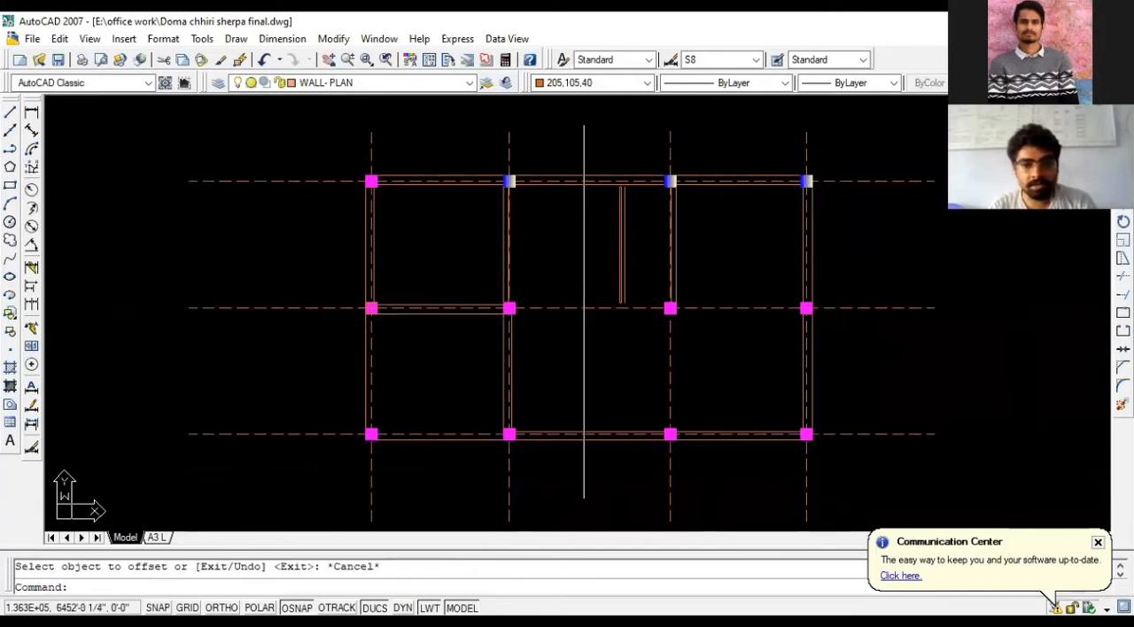
{"action": "scroll", "coordinate": [535, 302], "scroll_direction": "up", "scroll_amount": 3}
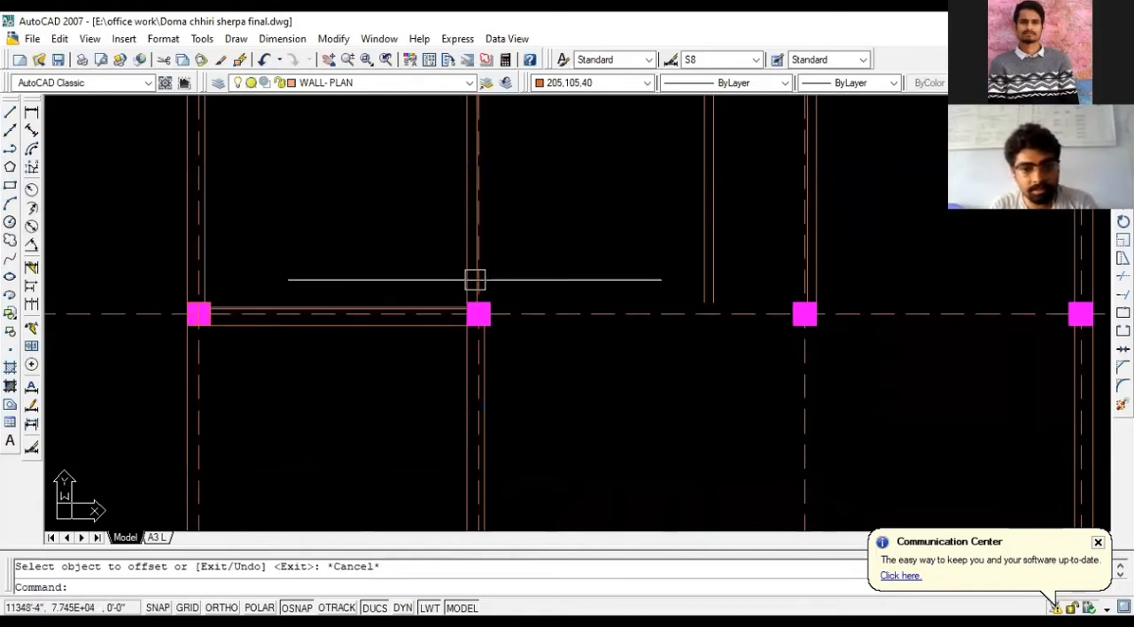
{"action": "scroll", "coordinate": [478, 315], "scroll_direction": "down", "scroll_amount": 3}
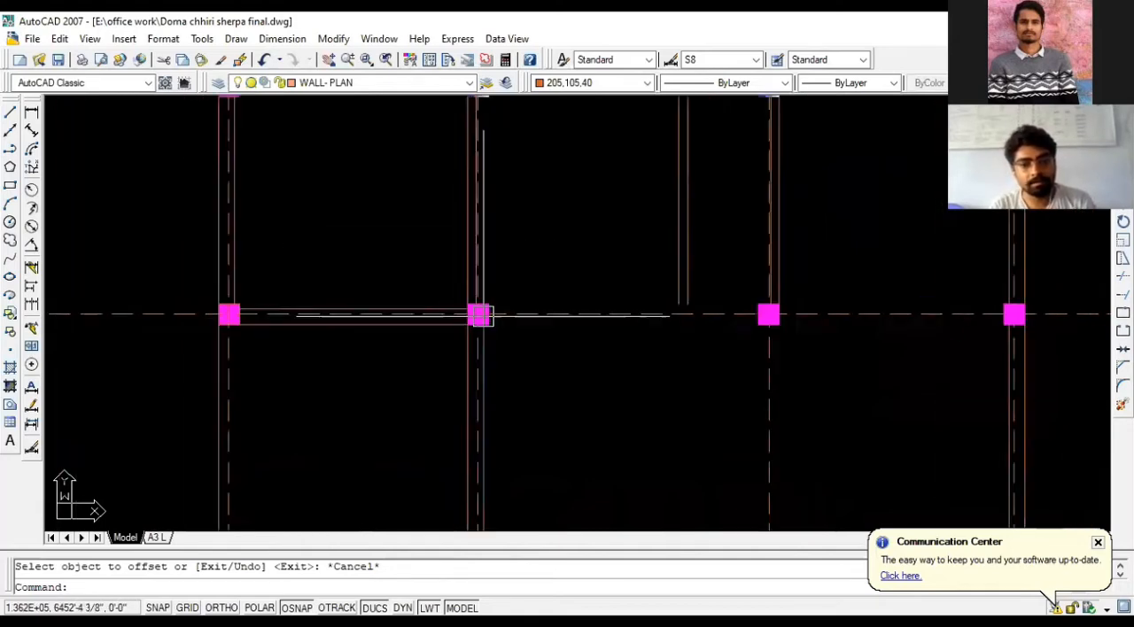
{"action": "scroll", "coordinate": [478, 315], "scroll_direction": "up", "scroll_amount": 1}
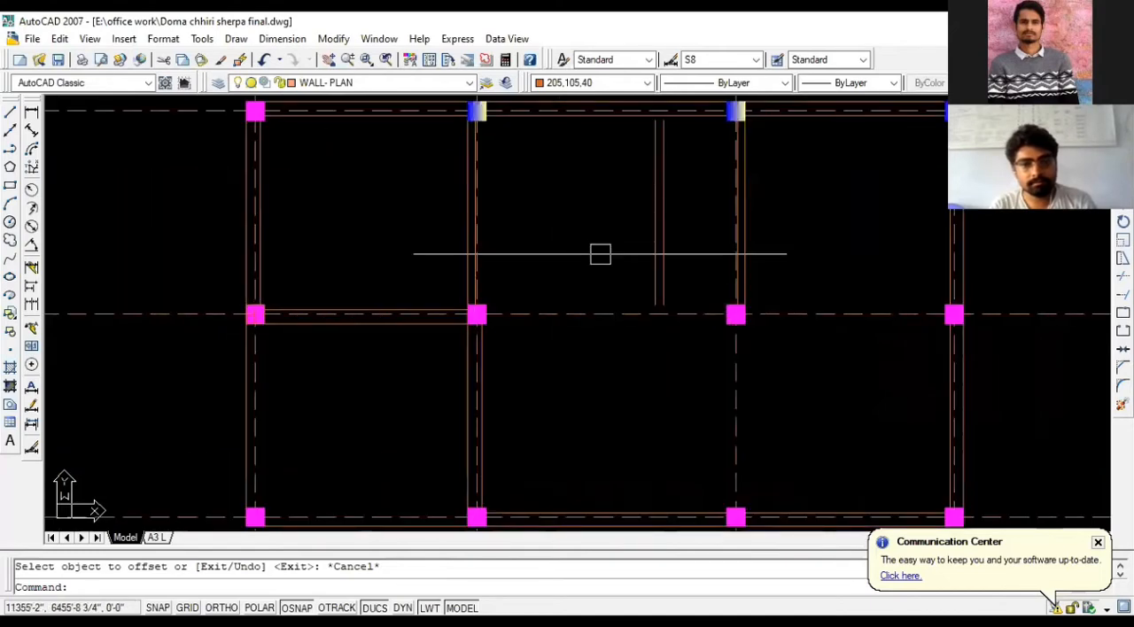
{"action": "key", "text": "Escape"}
{"action": "scroll", "coordinate": [482, 298], "scroll_direction": "up", "scroll_amount": 4}
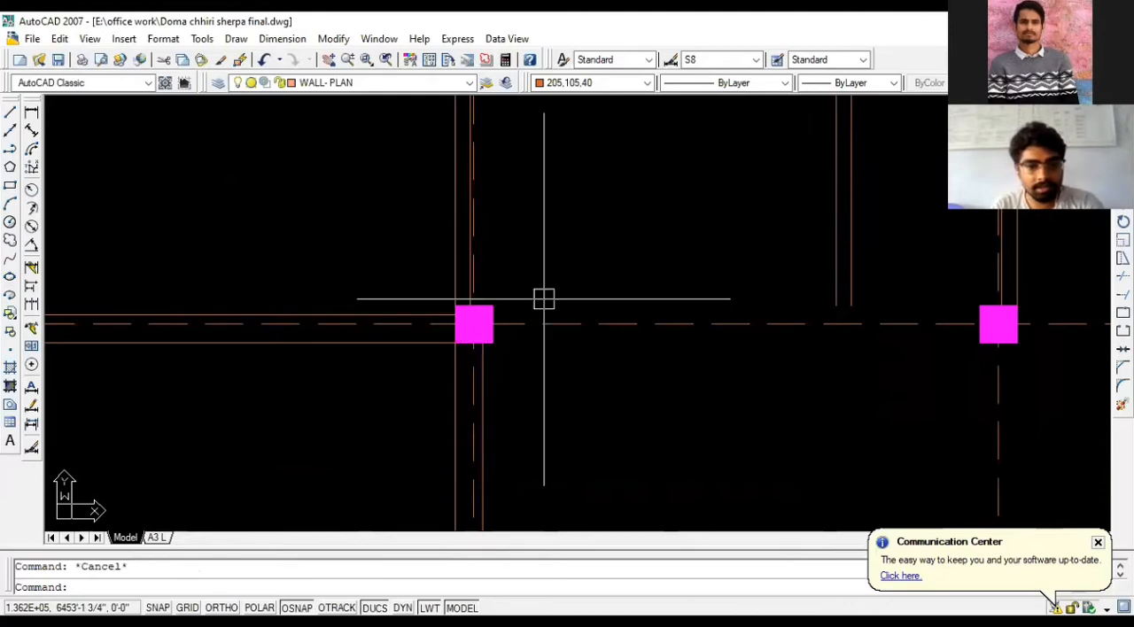
- Turn on Ortho and try a 3' line upward from the second middle-row column along the wall face, then undo that segment
{"action": "type", "text": "L"}
{"action": "key", "text": "Return"}
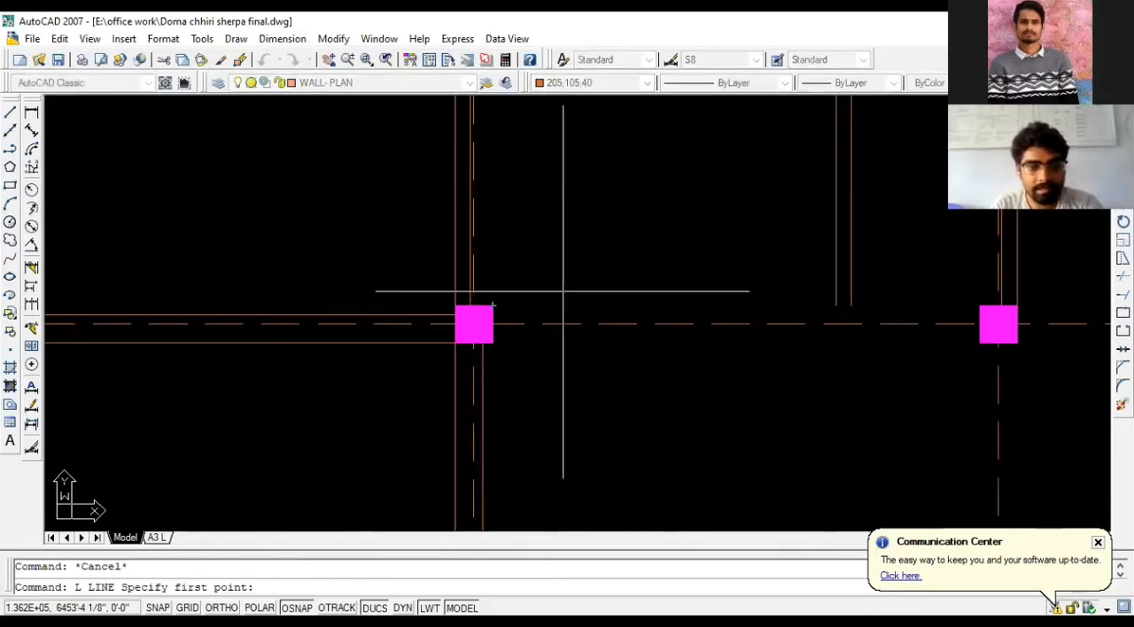
{"action": "scroll", "coordinate": [523, 304], "scroll_direction": "up", "scroll_amount": 3}
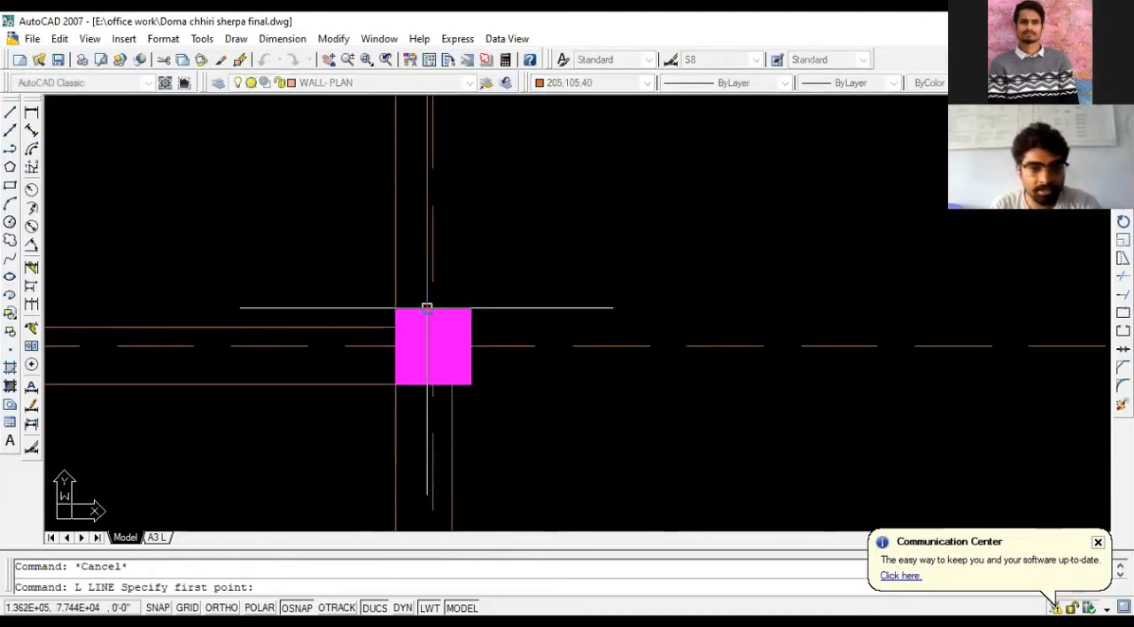
{"action": "left_click", "coordinate": [428, 307]}
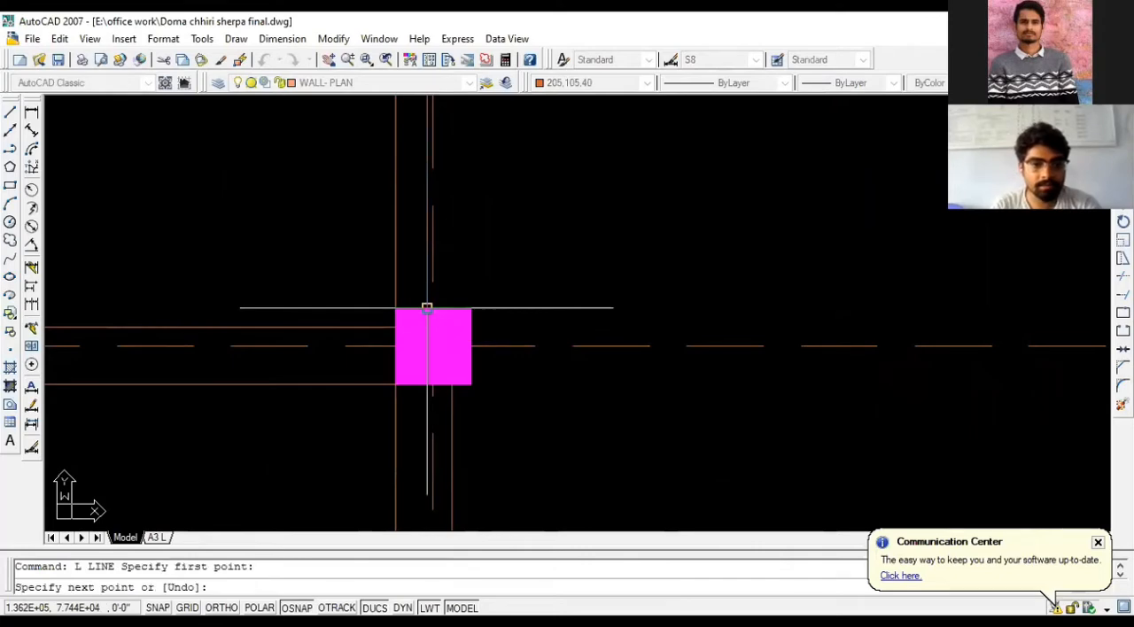
{"action": "key", "text": "F8"}
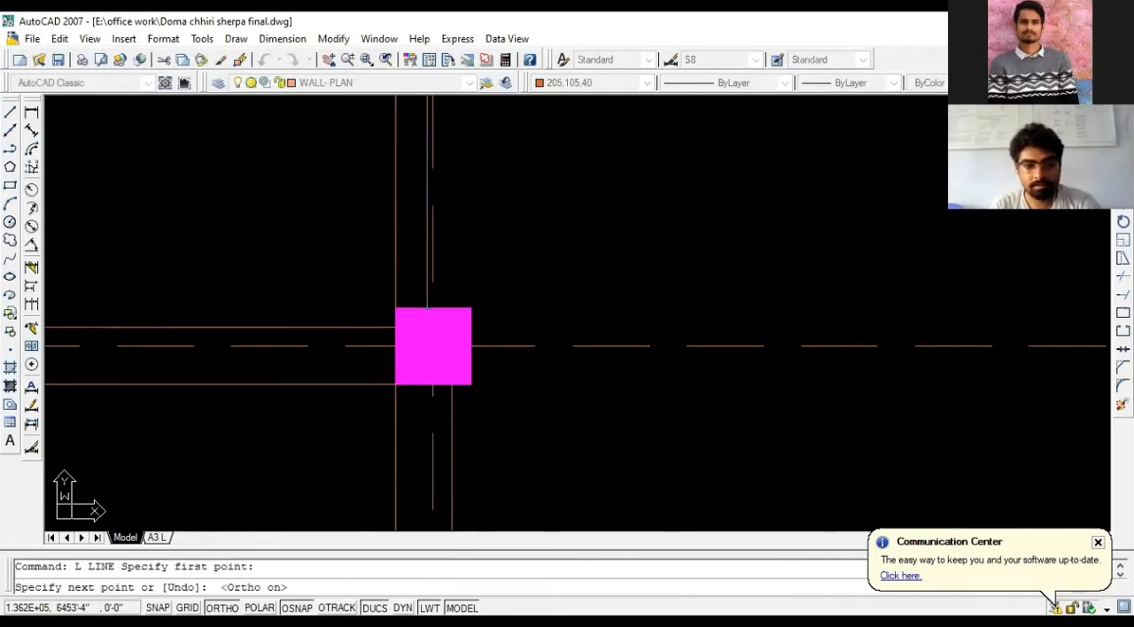
{"action": "scroll", "coordinate": [414, 149], "scroll_direction": "down", "scroll_amount": 3}
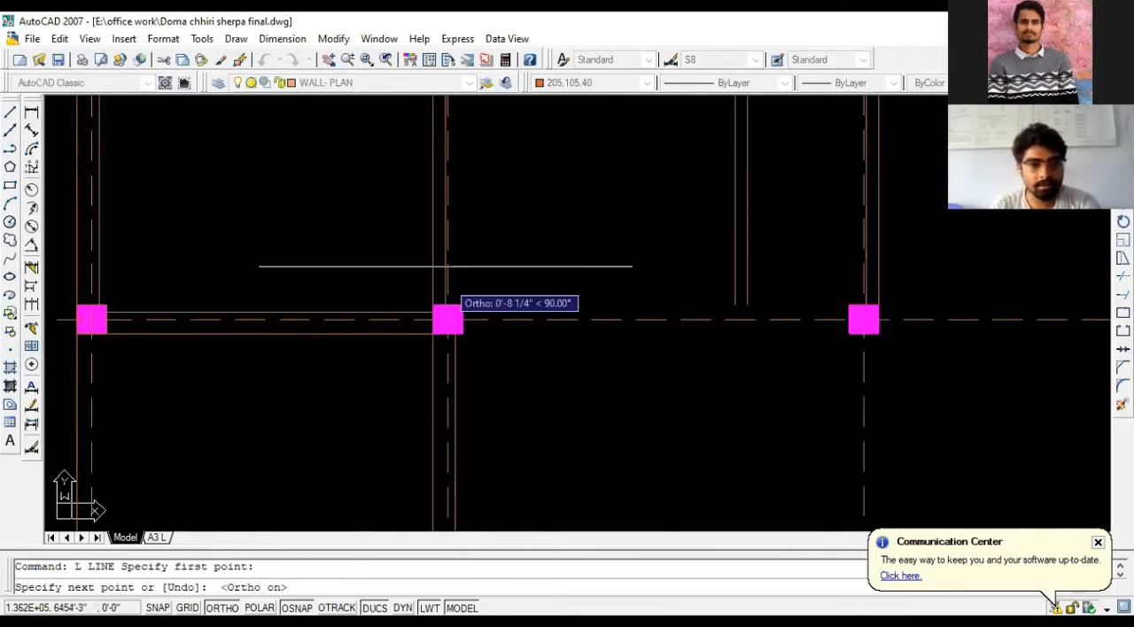
{"action": "scroll", "coordinate": [443, 263], "scroll_direction": "up", "scroll_amount": 2}
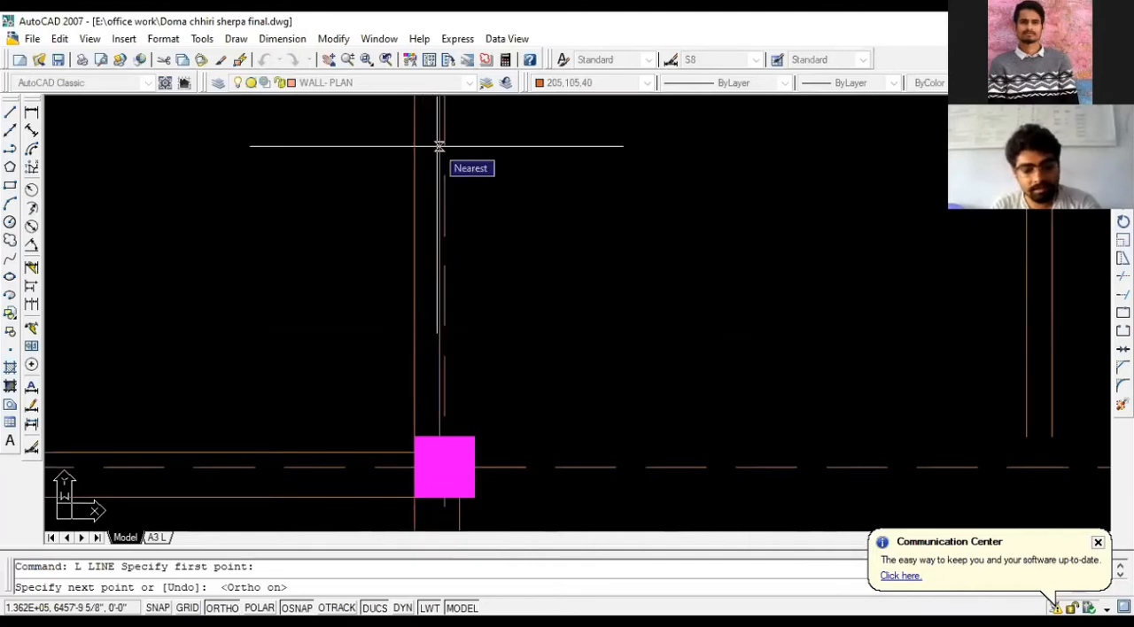
{"action": "type", "text": "3'"}
{"action": "key", "text": "Return"}
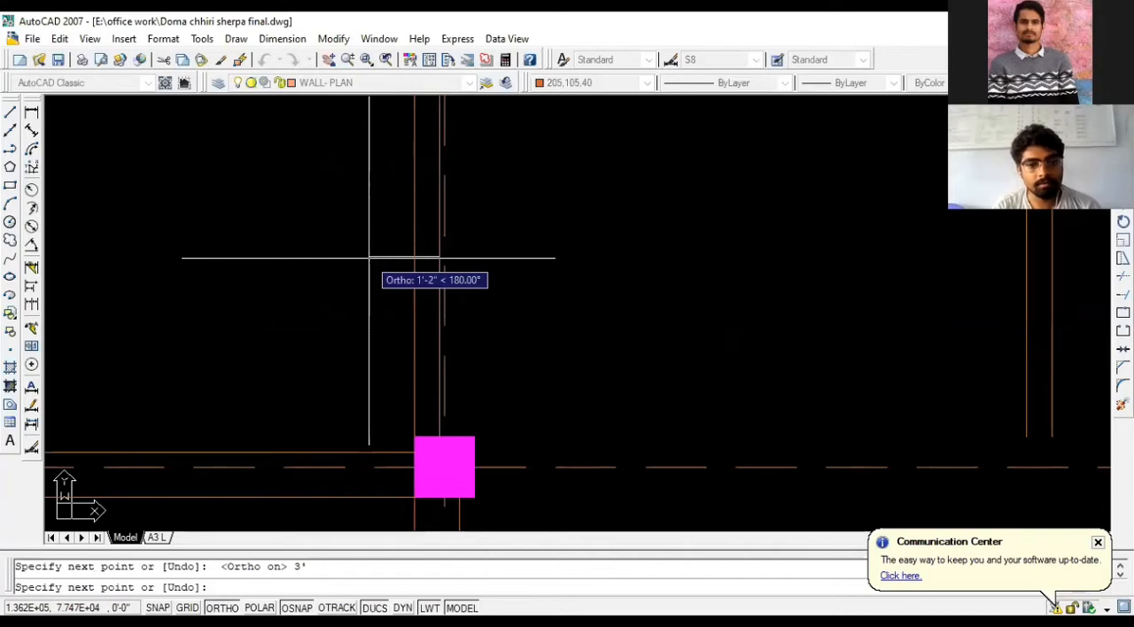
{"action": "type", "text": "u"}
{"action": "key", "text": "Return"}
{"action": "key", "text": "Escape"}
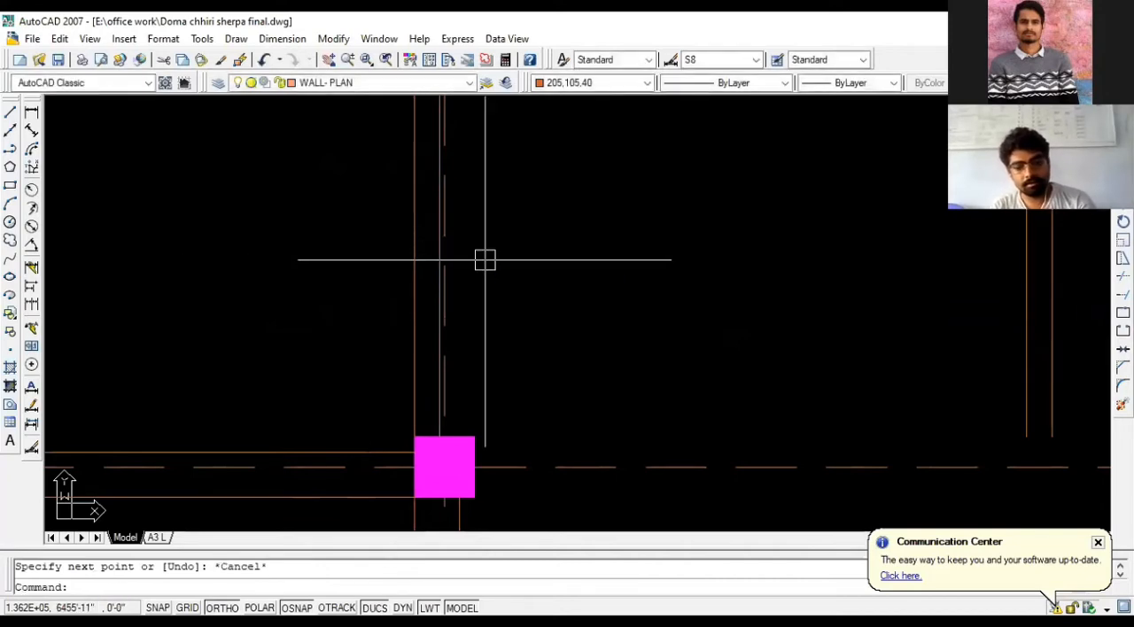
- Draw a line 3' up from the second middle-row column along the wall's staircase-side face, then across the wall to its opposite face
{"action": "type", "text": "L"}
{"action": "key", "text": "Return"}
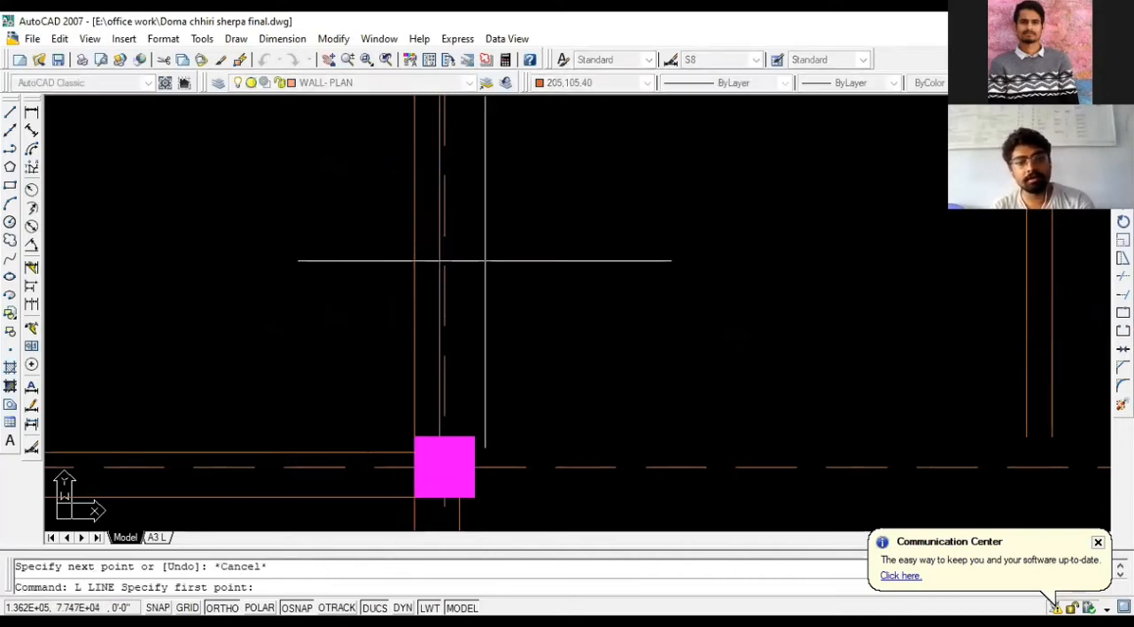
{"action": "scroll", "coordinate": [436, 443], "scroll_direction": "up", "scroll_amount": 1}
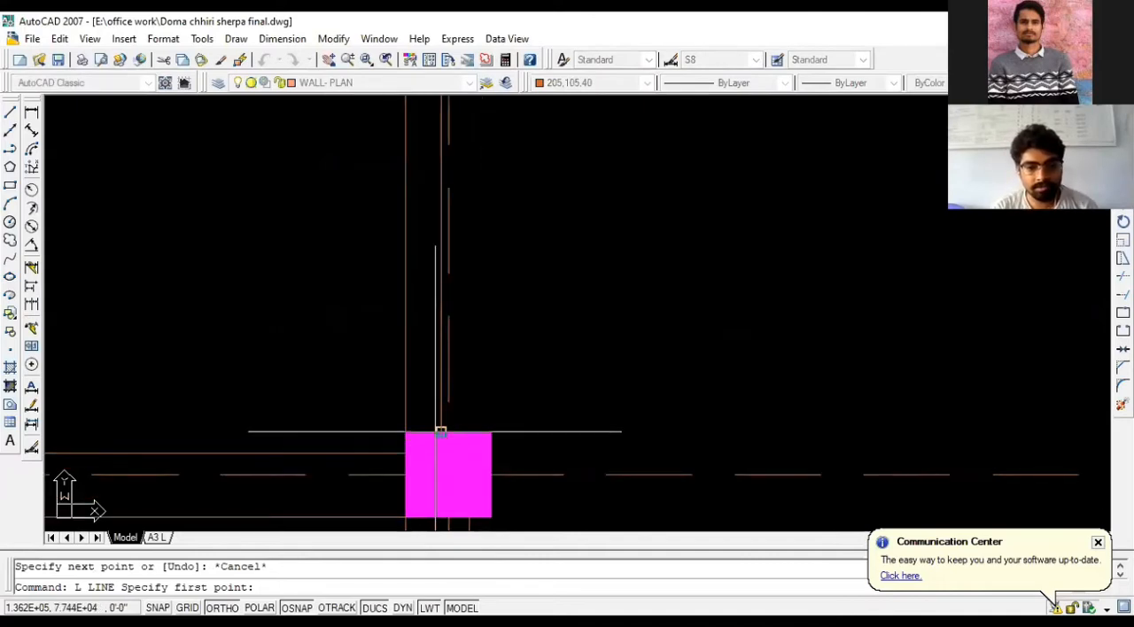
{"action": "left_click", "coordinate": [441, 432]}
{"action": "scroll", "coordinate": [440, 432], "scroll_direction": "down", "scroll_amount": 1}
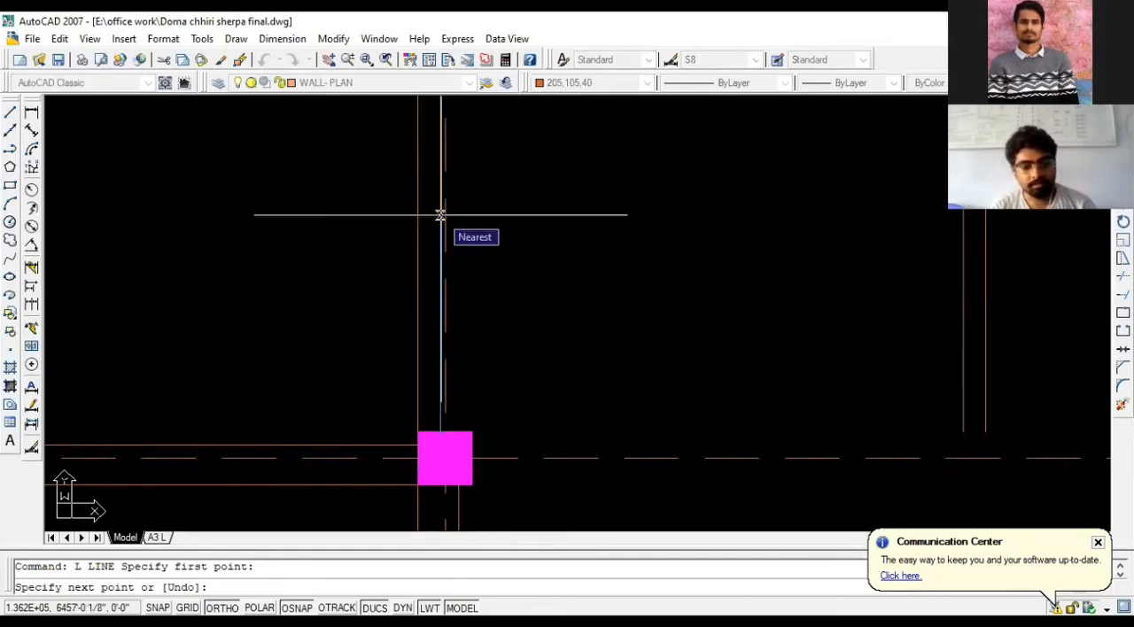
{"action": "type", "text": "3'"}
{"action": "key", "text": "Return"}
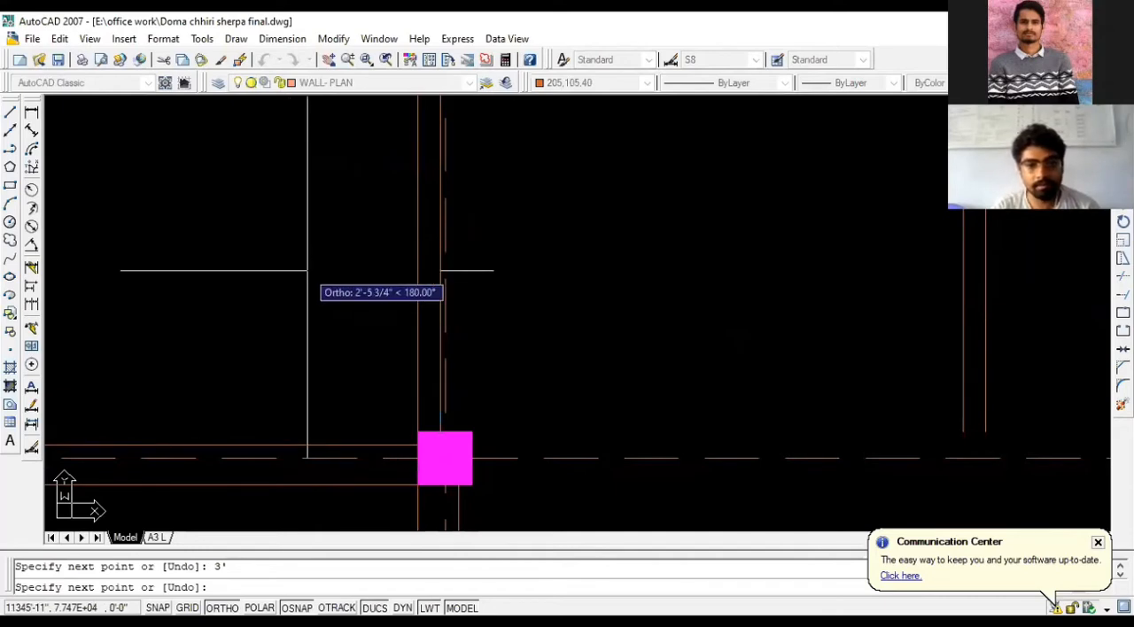
{"action": "scroll", "coordinate": [428, 271], "scroll_direction": "up", "scroll_amount": 2}
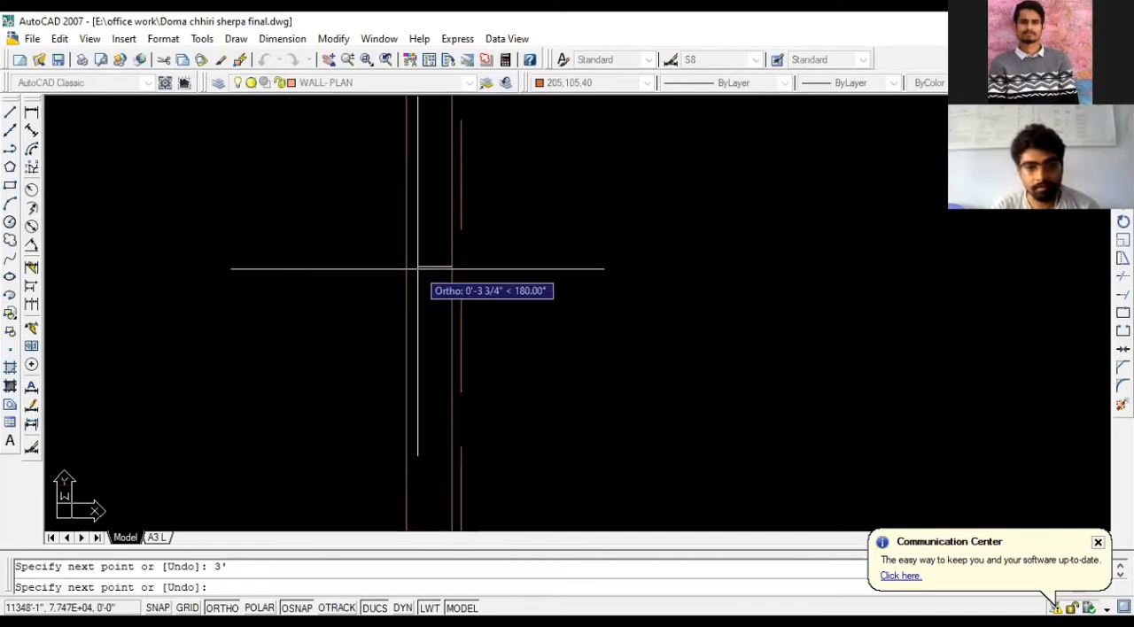
{"action": "left_click", "coordinate": [413, 267]}
{"action": "scroll", "coordinate": [407, 266], "scroll_direction": "down", "scroll_amount": 2}
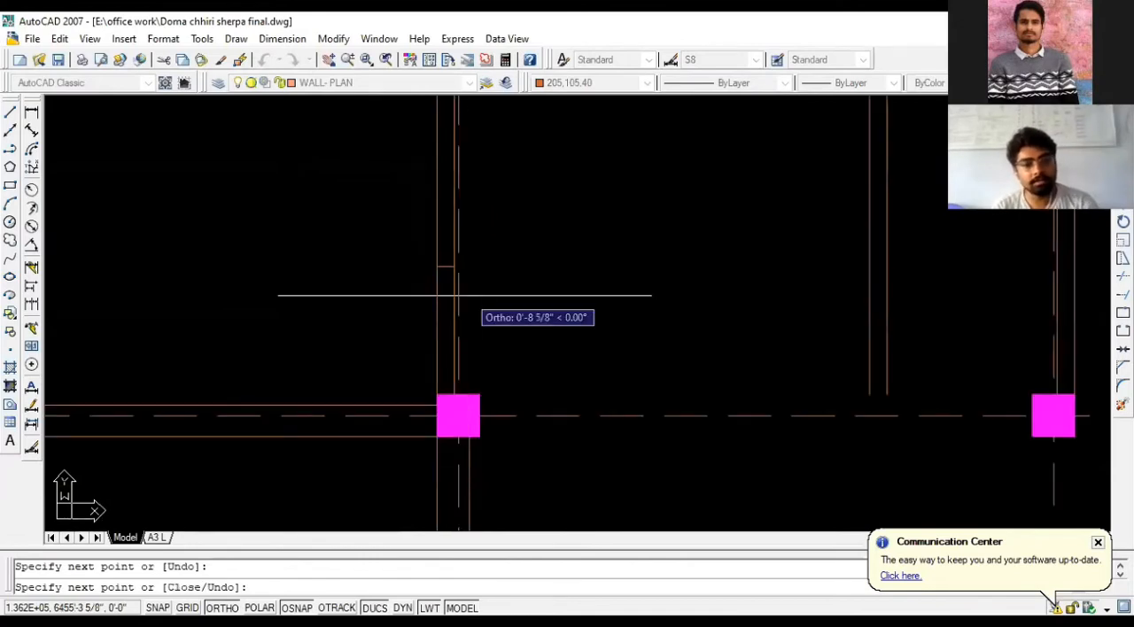
{"action": "key", "text": "Escape"}
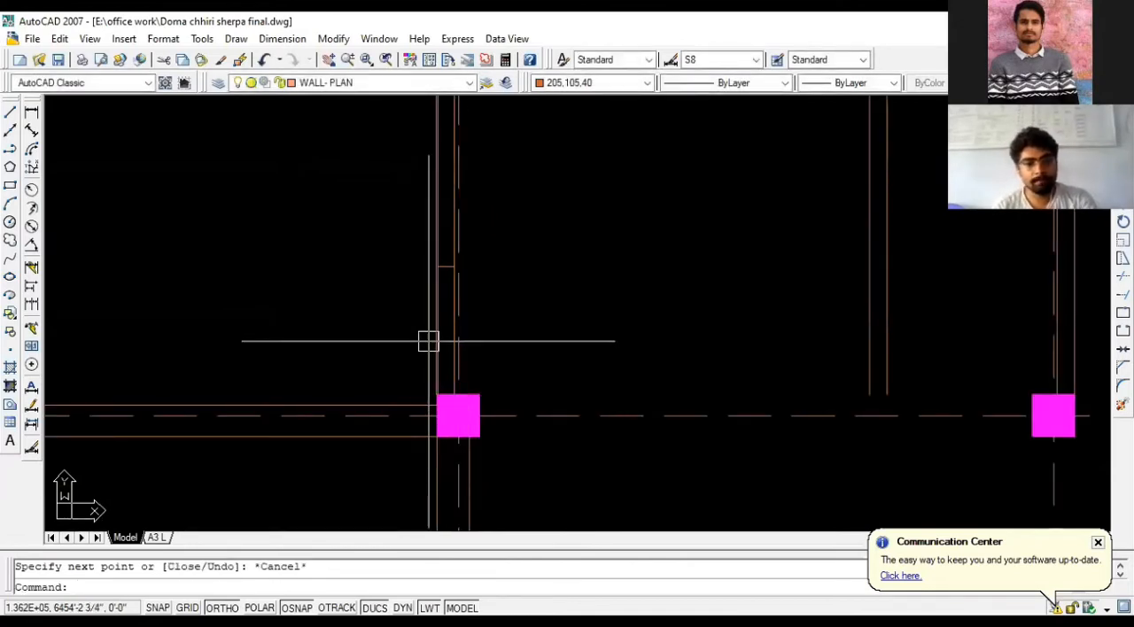
- Extend the short line across the wall through the central bay to the nearer T/B wall line
{"action": "scroll", "coordinate": [420, 354], "scroll_direction": "down", "scroll_amount": 2}
{"action": "scroll", "coordinate": [460, 317], "scroll_direction": "up", "scroll_amount": 2}
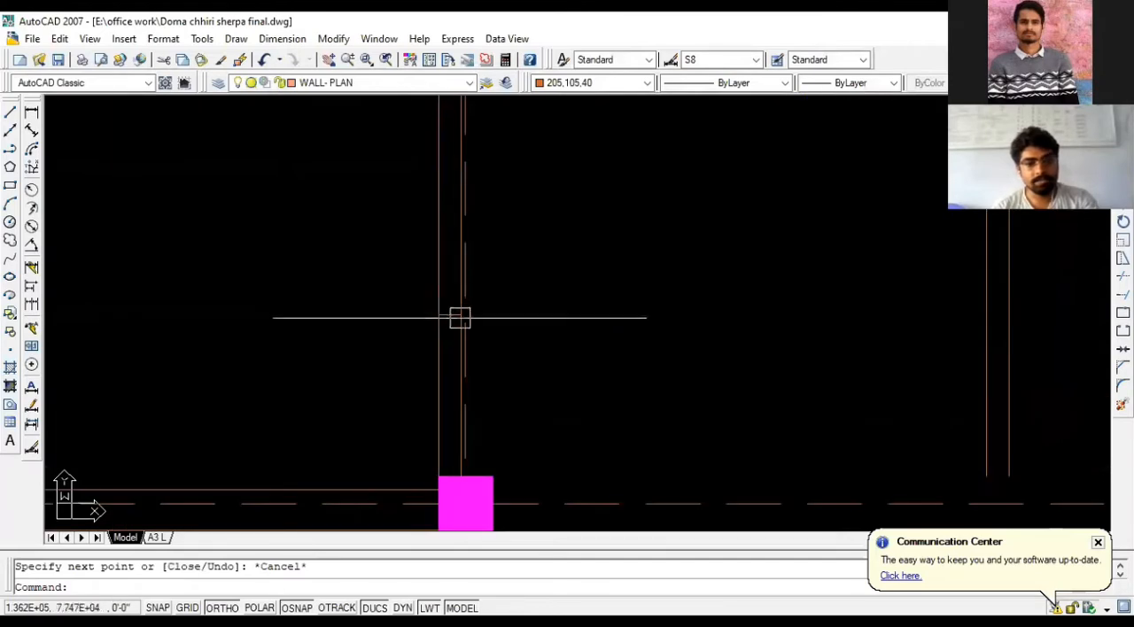
{"action": "scroll", "coordinate": [296, 316], "scroll_direction": "down", "scroll_amount": 1}
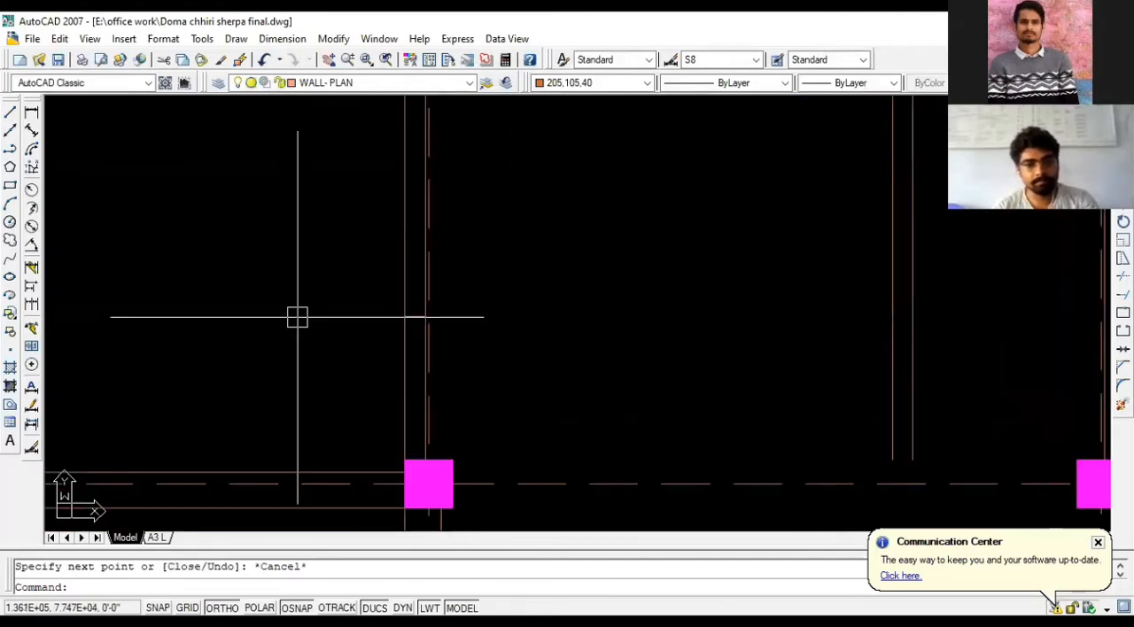
{"action": "scroll", "coordinate": [523, 405], "scroll_direction": "down", "scroll_amount": 1}
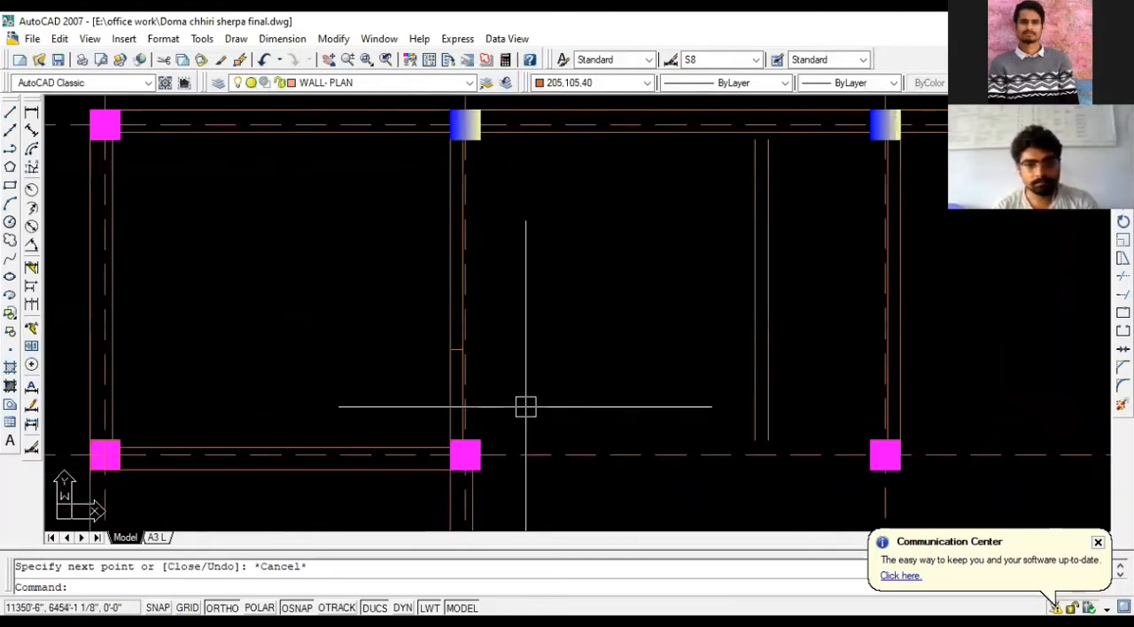
{"action": "type", "text": "EX"}
{"action": "key", "text": "space"}
{"action": "key", "text": "space"}
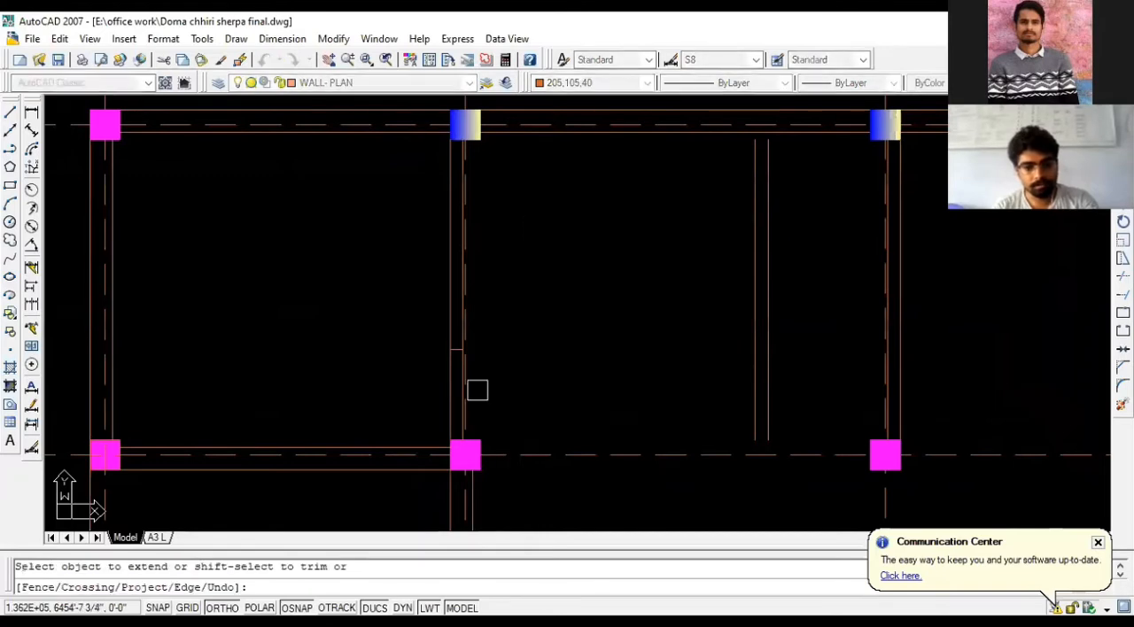
{"action": "scroll", "coordinate": [458, 348], "scroll_direction": "up", "scroll_amount": 6}
{"action": "scroll", "coordinate": [342, 354], "scroll_direction": "down", "scroll_amount": 8}
{"action": "scroll", "coordinate": [434, 354], "scroll_direction": "up", "scroll_amount": 2}
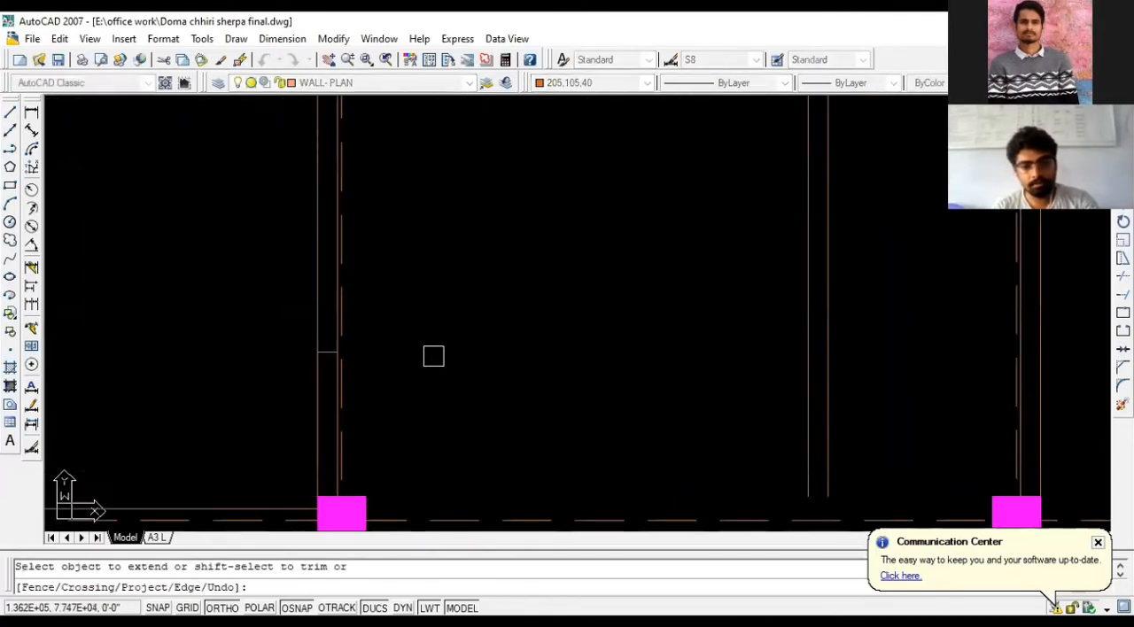
{"action": "left_click", "coordinate": [335, 355]}
{"action": "scroll", "coordinate": [567, 359], "scroll_direction": "down", "scroll_amount": 1}
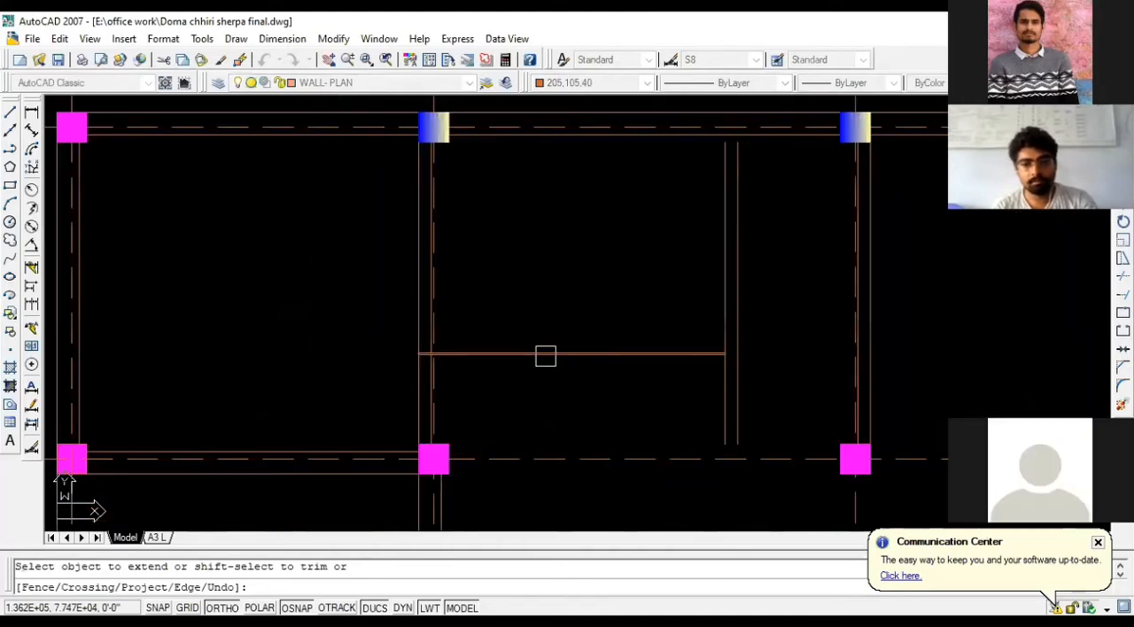
{"action": "key", "text": "Escape"}
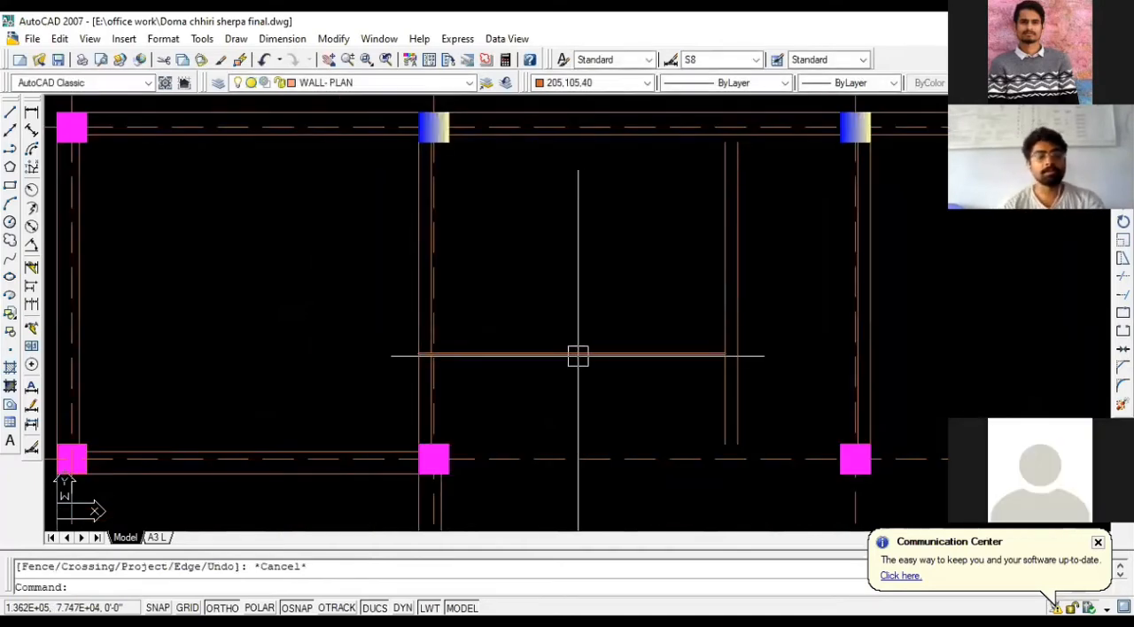
- Erase the 3' vertical guide line above the second middle-row column
{"action": "scroll", "coordinate": [570, 398], "scroll_direction": "down", "scroll_amount": 1}
{"action": "scroll", "coordinate": [501, 433], "scroll_direction": "up", "scroll_amount": 2}
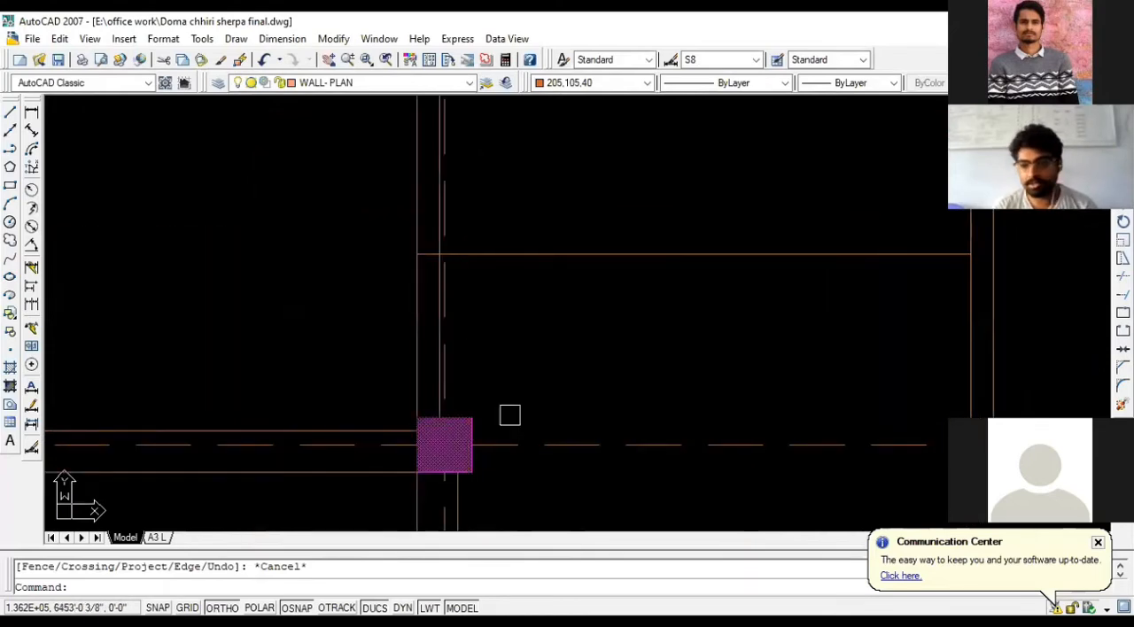
{"action": "scroll", "coordinate": [503, 379], "scroll_direction": "down", "scroll_amount": 1}
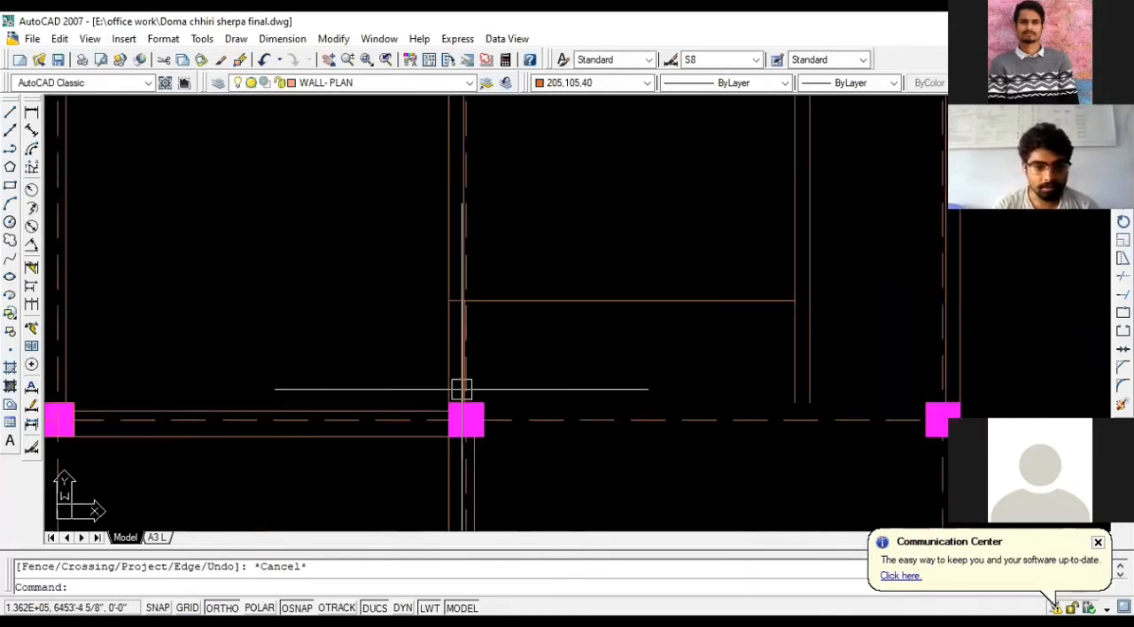
{"action": "scroll", "coordinate": [463, 387], "scroll_direction": "up", "scroll_amount": 2}
{"action": "left_click", "coordinate": [460, 366]}
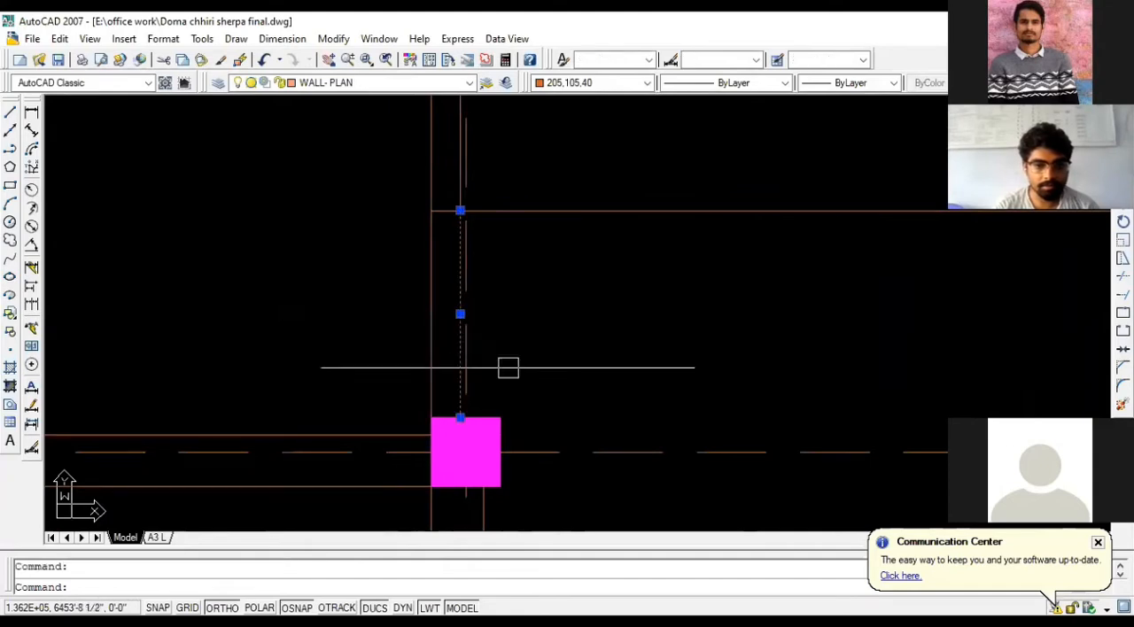
{"action": "key", "text": "Delete"}
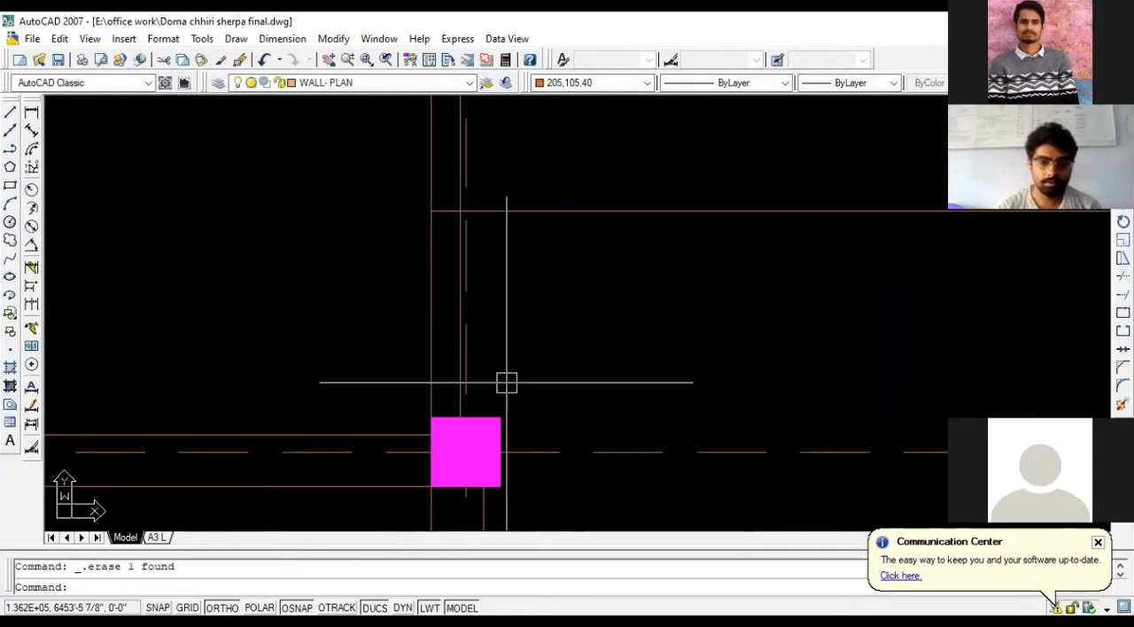
- Highlight both faces of the two partition walls enclosing the lower-left parking bay to examine them, then clear the selection
{"action": "scroll", "coordinate": [326, 434], "scroll_direction": "down", "scroll_amount": 4}
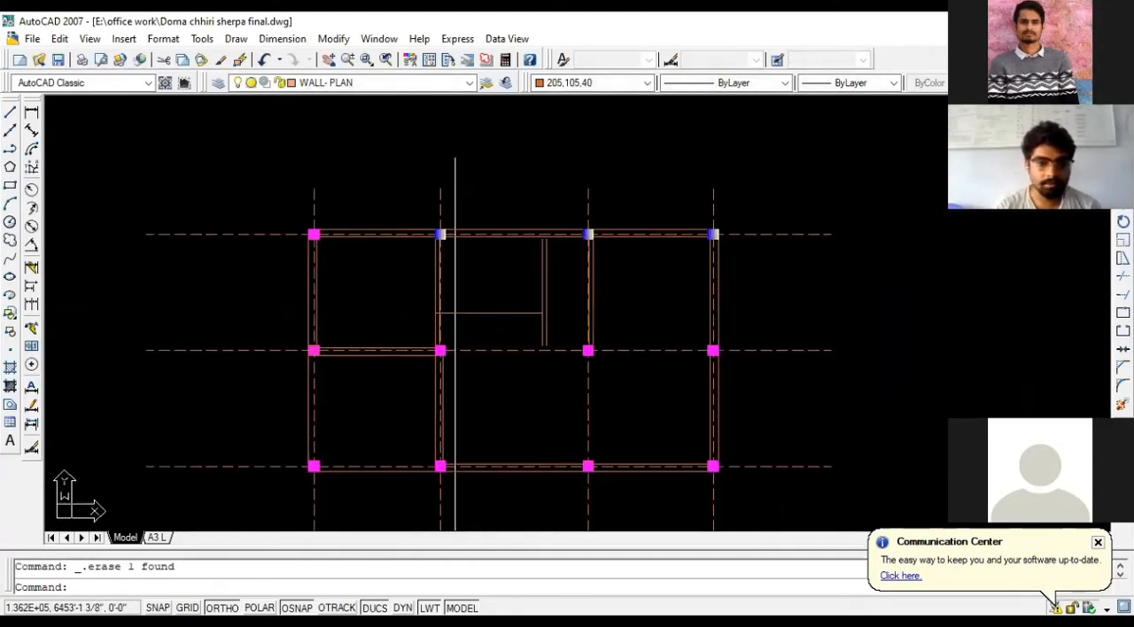
{"action": "scroll", "coordinate": [380, 434], "scroll_direction": "up", "scroll_amount": 3}
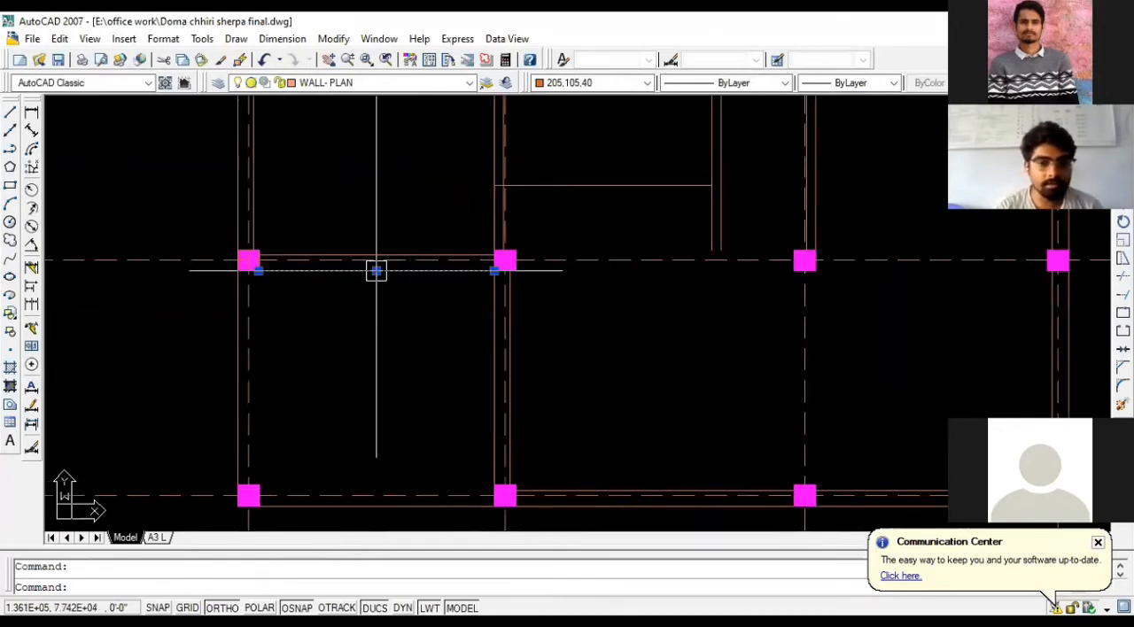
{"action": "left_click", "coordinate": [375, 268]}
{"action": "left_click", "coordinate": [379, 255]}
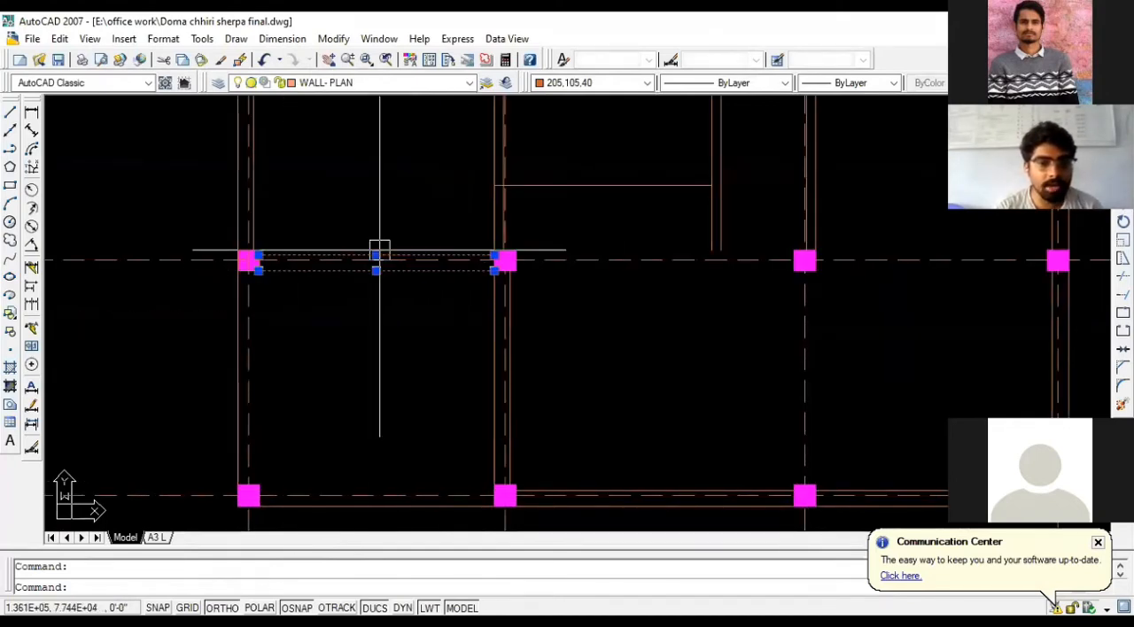
{"action": "left_click", "coordinate": [493, 368]}
{"action": "left_click", "coordinate": [508, 363]}
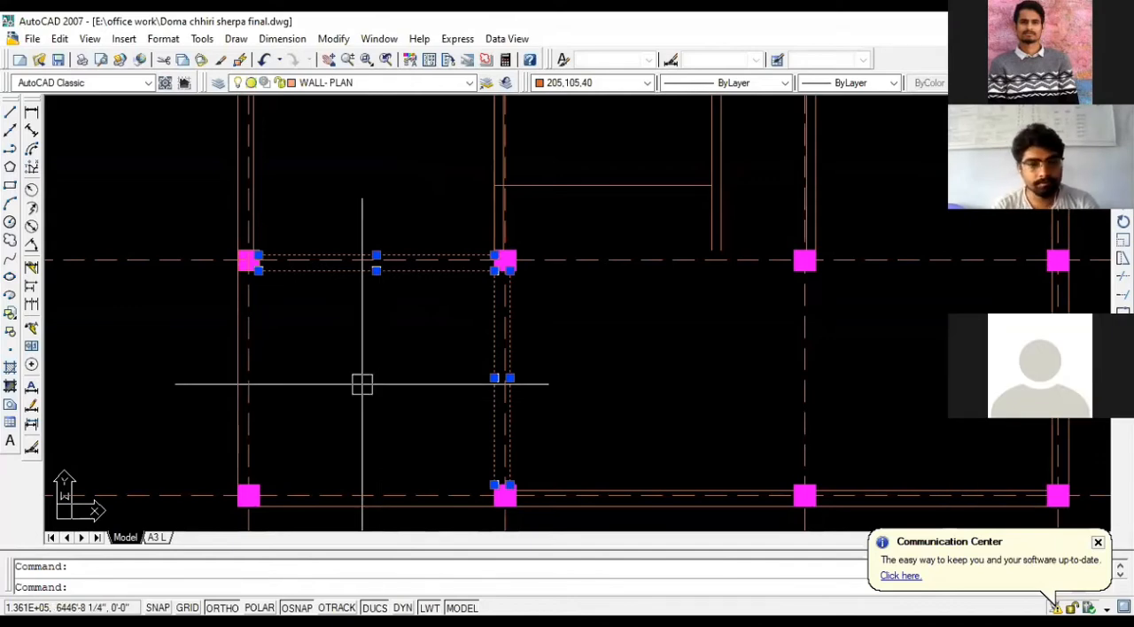
{"action": "key", "text": "Escape"}
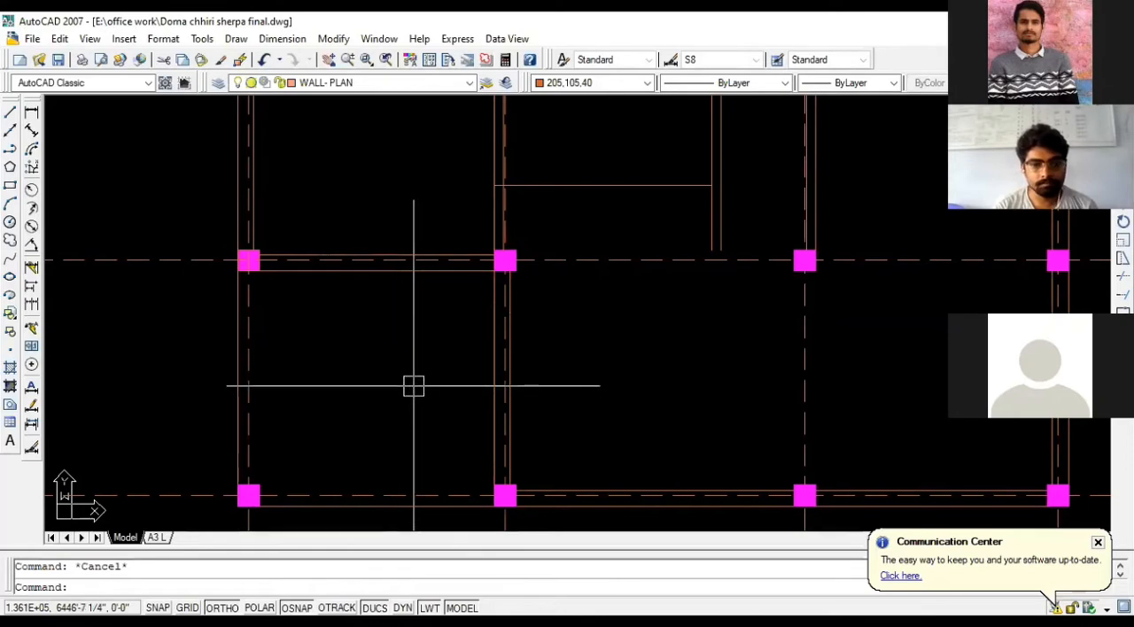
- Erase the horizontal line crossing the central staircase bay between the second-column wall and the T/B wall
{"action": "scroll", "coordinate": [405, 352], "scroll_direction": "down", "scroll_amount": 2}
{"action": "scroll", "coordinate": [428, 348], "scroll_direction": "up", "scroll_amount": 2}
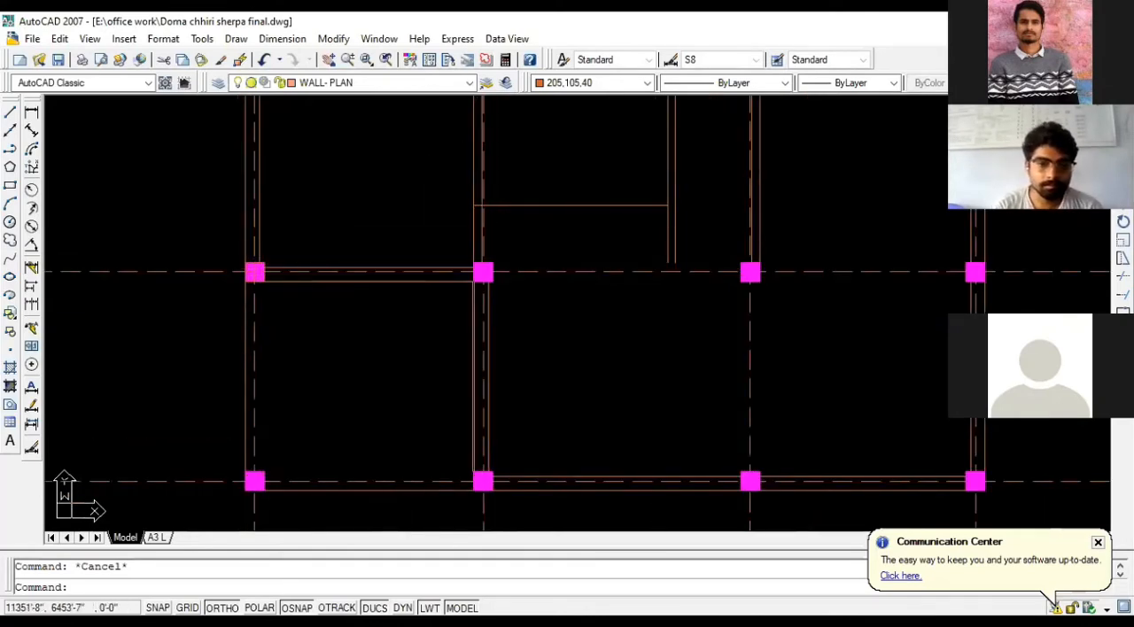
{"action": "left_click", "coordinate": [544, 202]}
{"action": "key", "text": "Delete"}
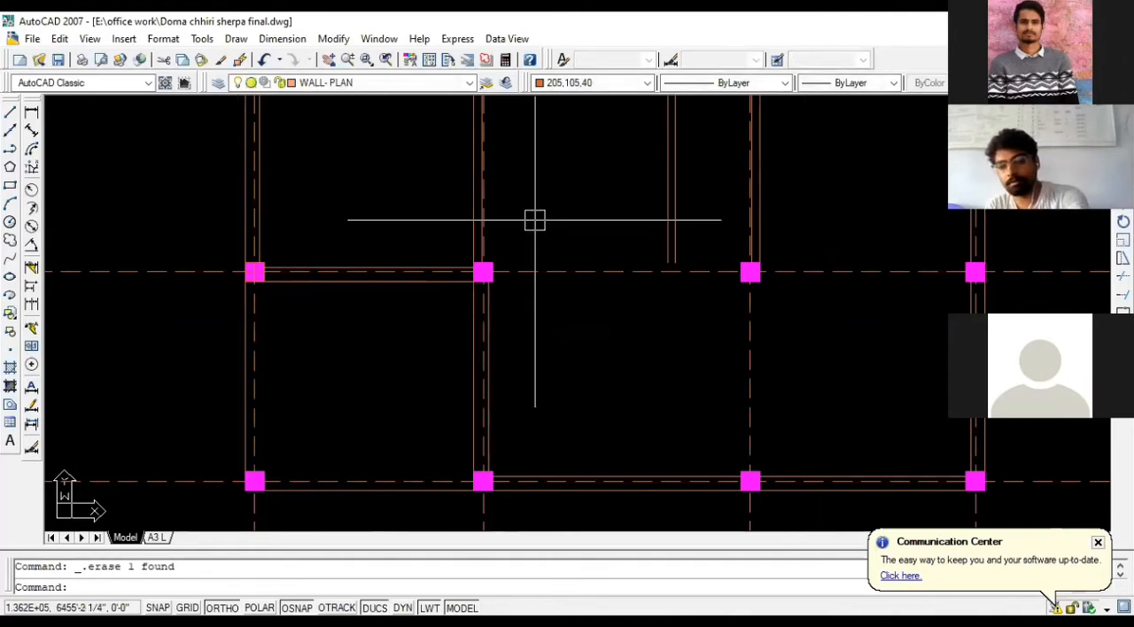
- Review the parking bay's vertical and horizontal partition walls by highlighting their faces, then deselect them
{"action": "scroll", "coordinate": [525, 260], "scroll_direction": "down", "scroll_amount": 2}
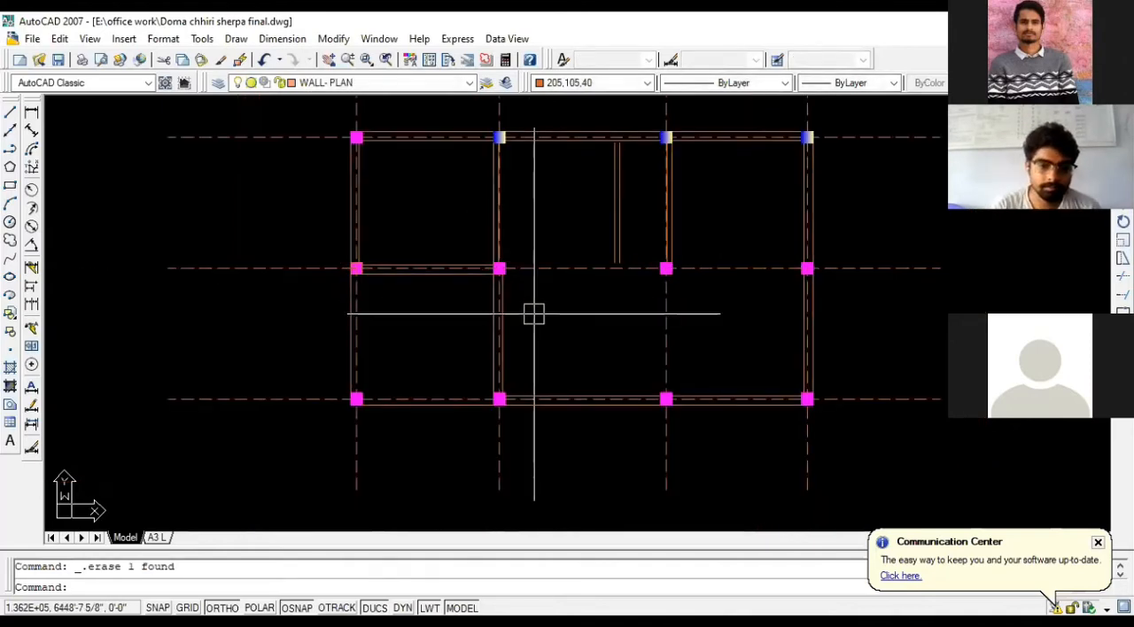
{"action": "scroll", "coordinate": [514, 331], "scroll_direction": "up", "scroll_amount": 2}
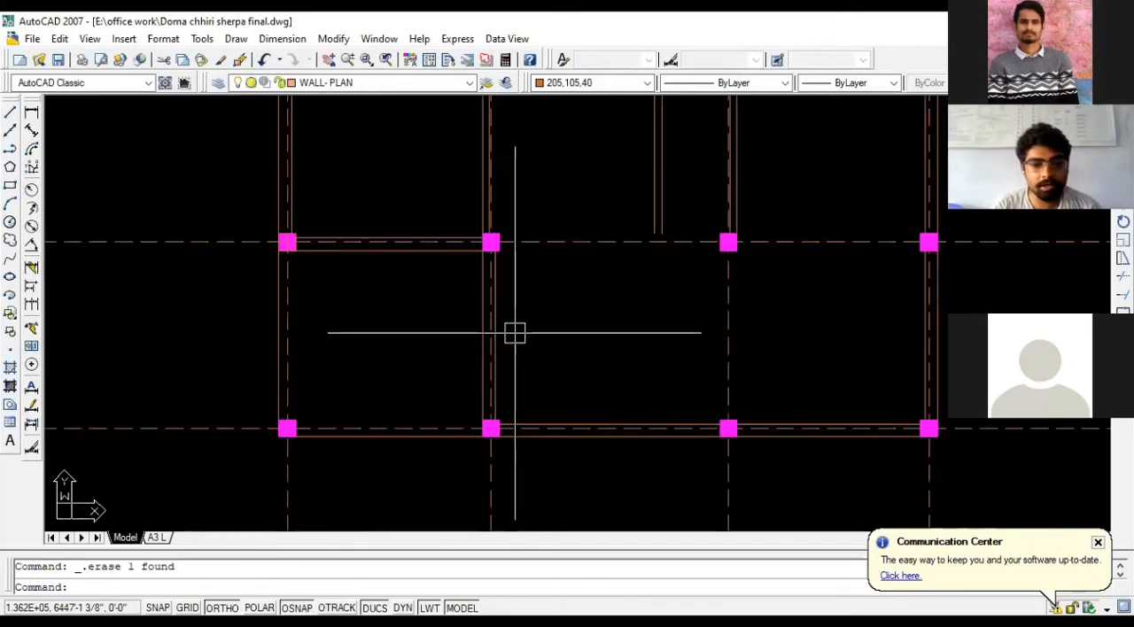
{"action": "scroll", "coordinate": [491, 332], "scroll_direction": "up", "scroll_amount": 2}
{"action": "left_click", "coordinate": [466, 325]}
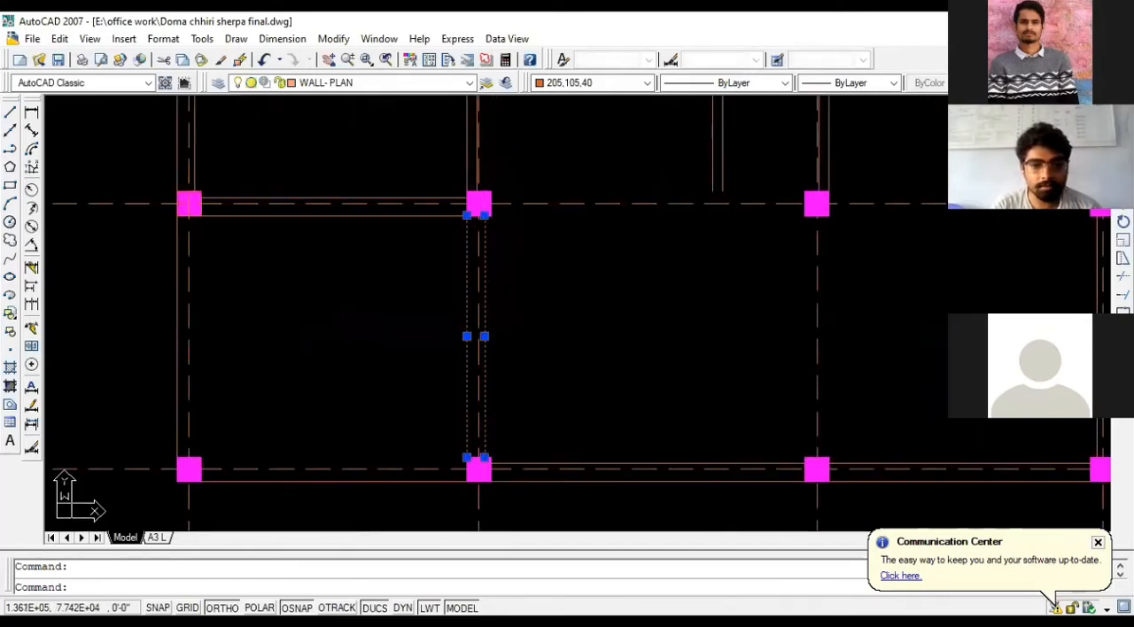
{"action": "left_click", "coordinate": [408, 198]}
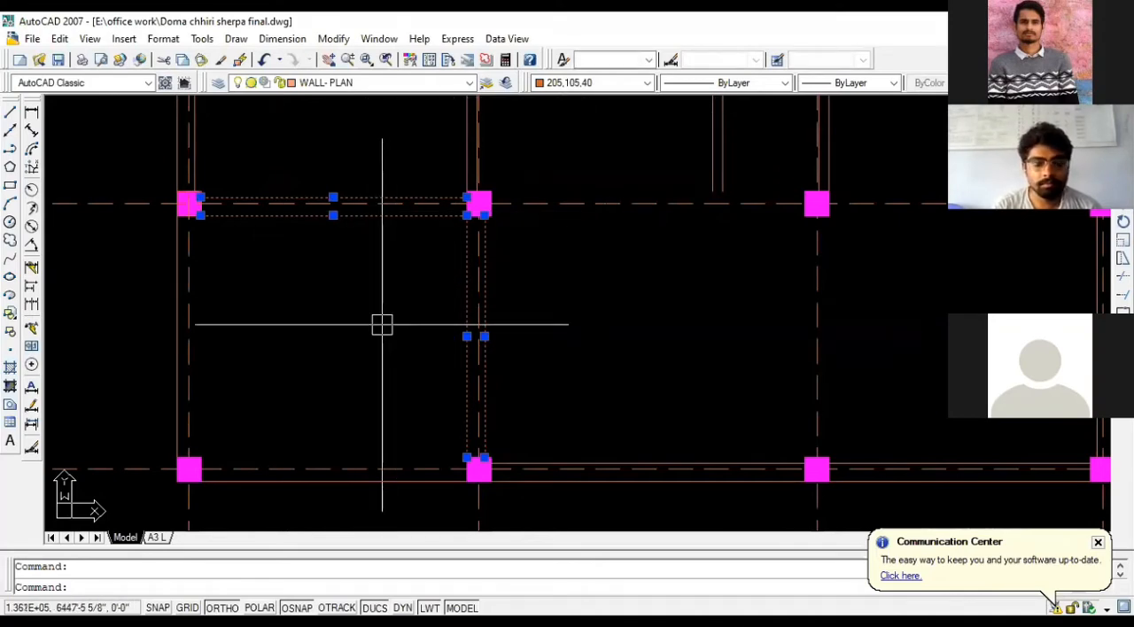
{"action": "key", "text": "Escape"}
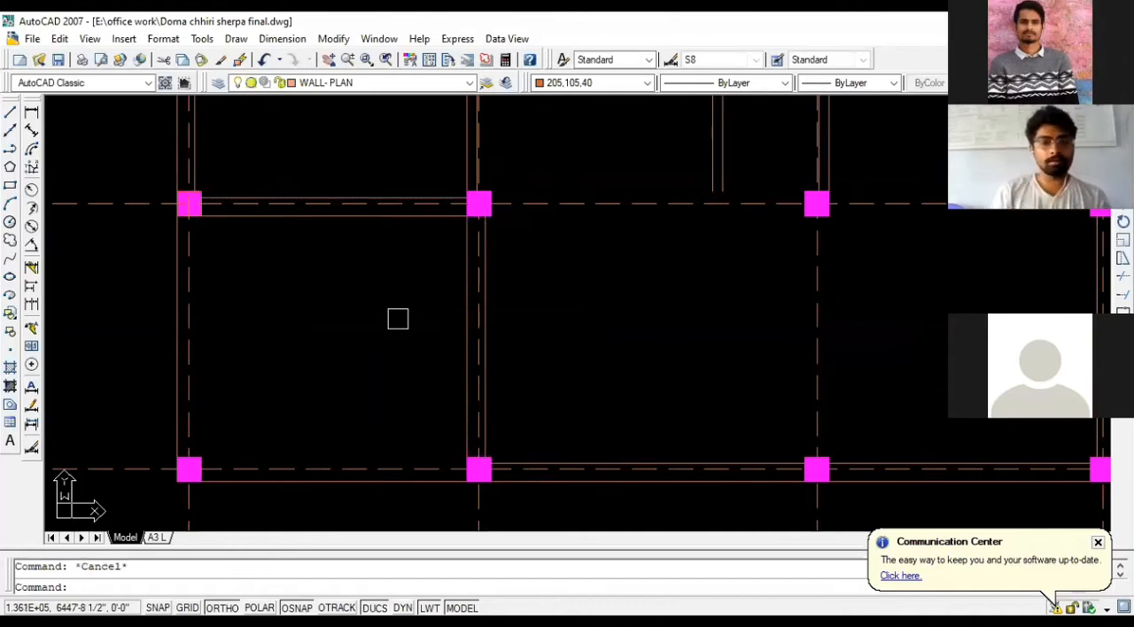
{"action": "scroll", "coordinate": [468, 350], "scroll_direction": "down", "scroll_amount": 2}
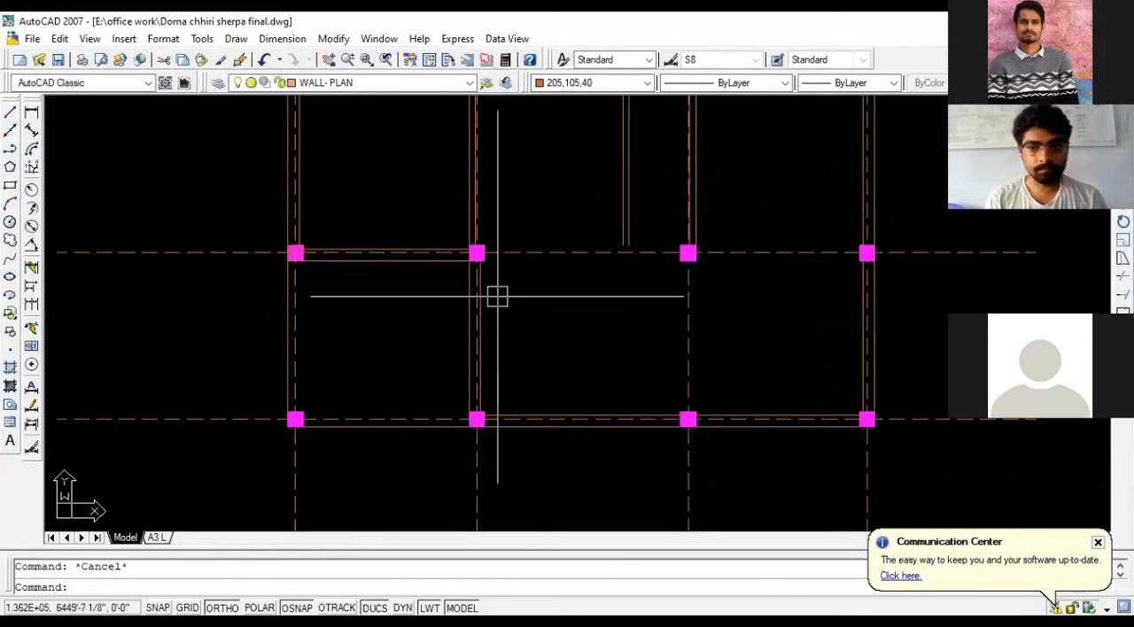
{"action": "scroll", "coordinate": [499, 296], "scroll_direction": "down", "scroll_amount": 2}
{"action": "scroll", "coordinate": [506, 236], "scroll_direction": "up", "scroll_amount": 3}
{"action": "scroll", "coordinate": [505, 236], "scroll_direction": "up", "scroll_amount": 2}
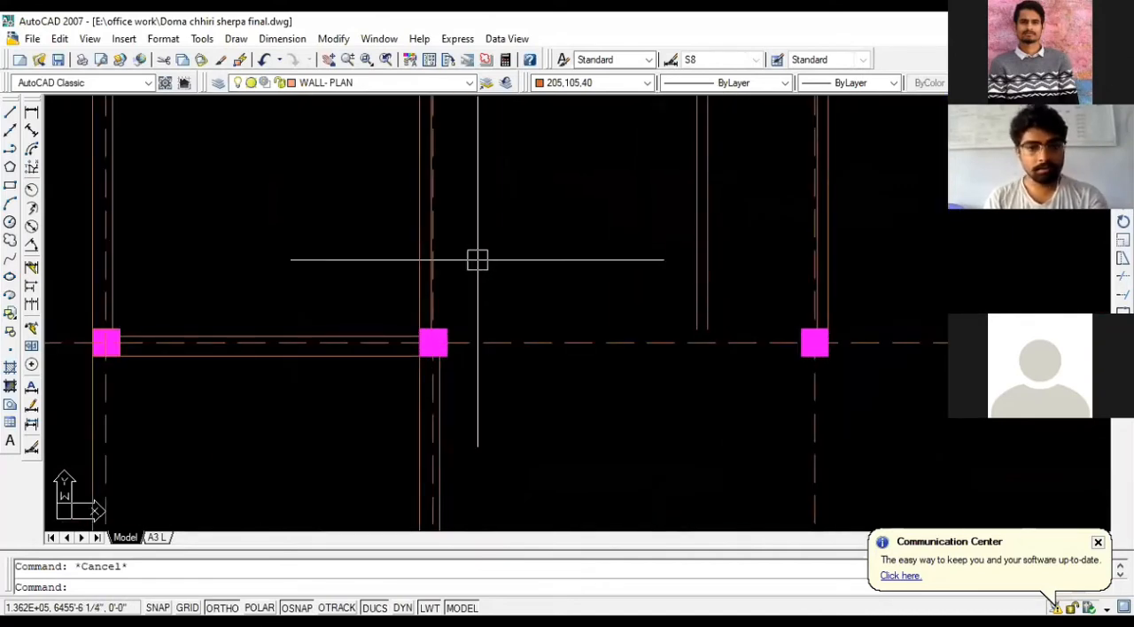
{"action": "scroll", "coordinate": [478, 259], "scroll_direction": "down", "scroll_amount": 2}
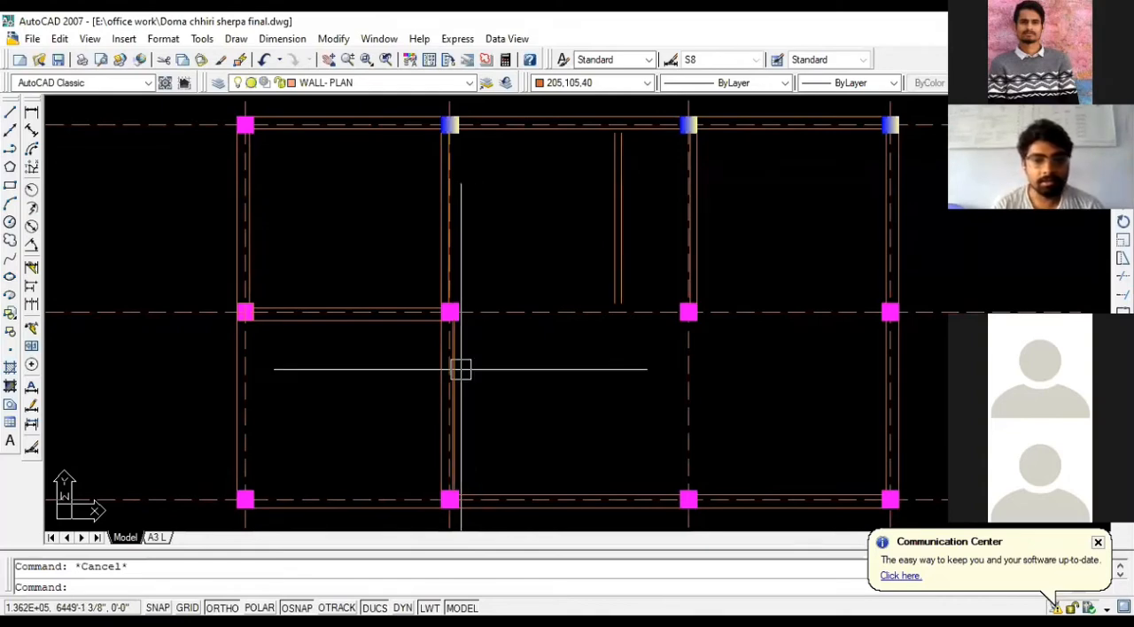
{"action": "scroll", "coordinate": [440, 310], "scroll_direction": "up", "scroll_amount": 2}
{"action": "scroll", "coordinate": [452, 297], "scroll_direction": "up", "scroll_amount": 1}
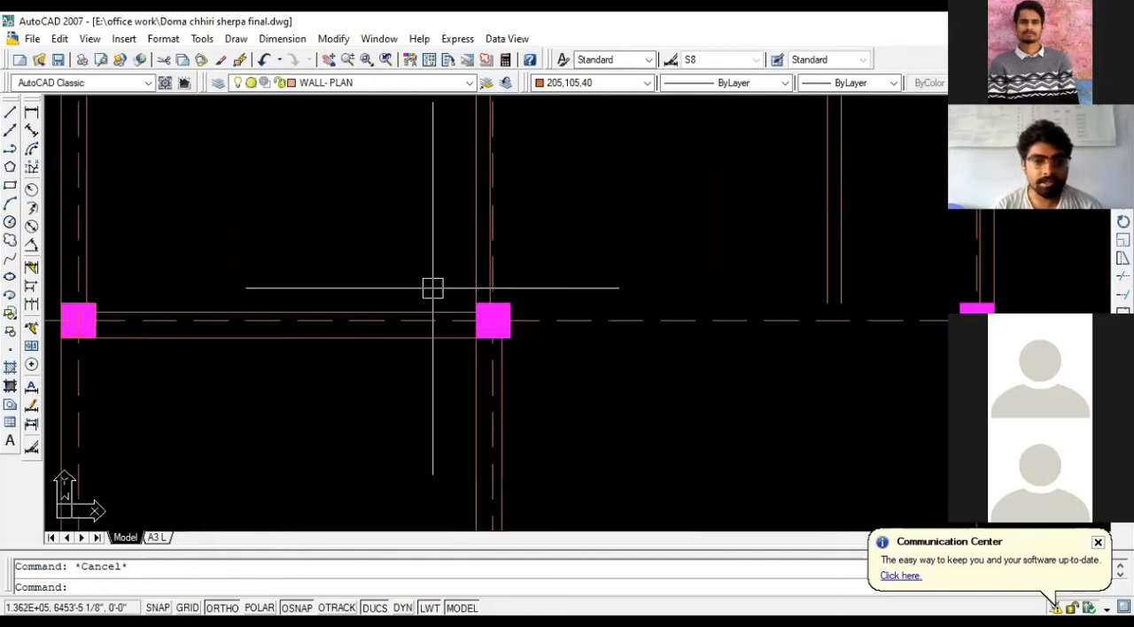
{"action": "left_click", "coordinate": [431, 289]}
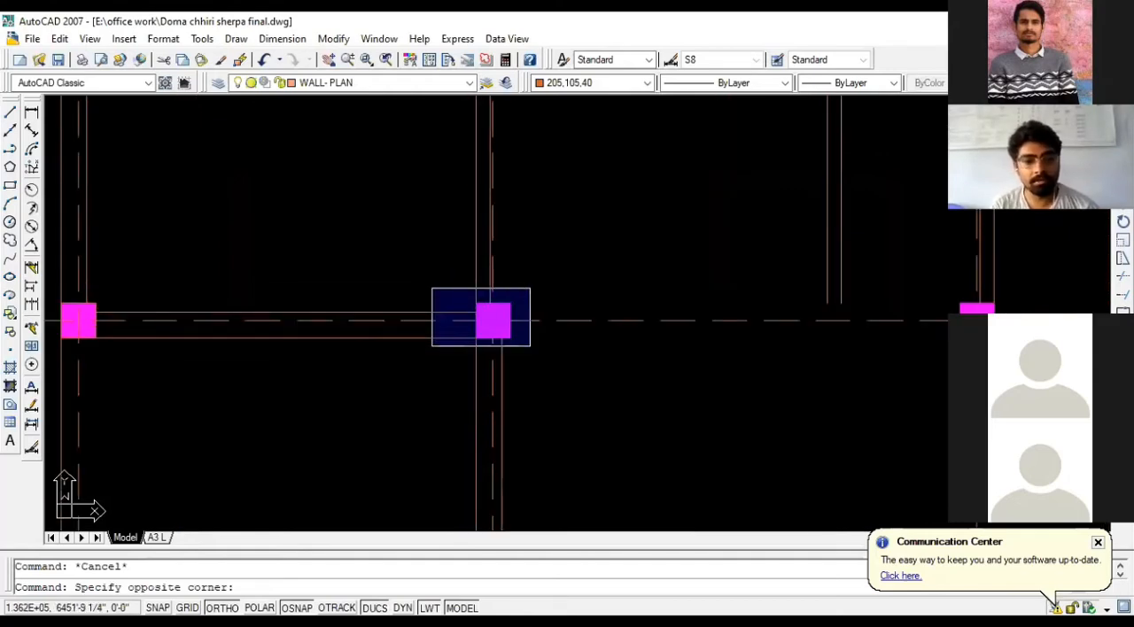
{"action": "key", "text": "Escape"}
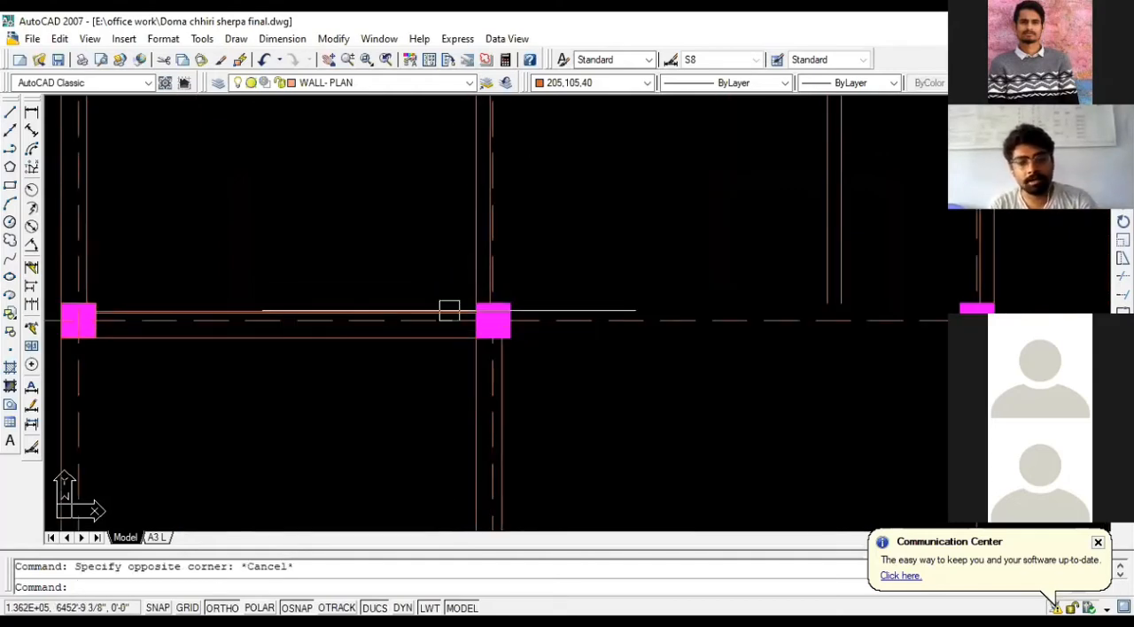
{"action": "key", "text": "Escape"}
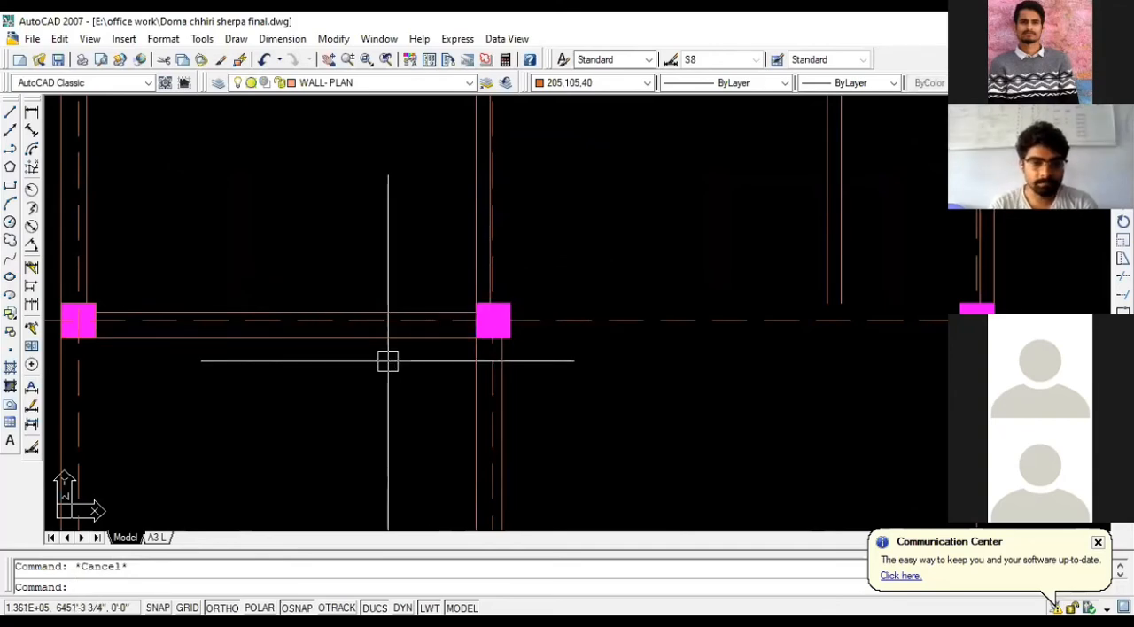
{"action": "scroll", "coordinate": [388, 360], "scroll_direction": "down", "scroll_amount": 4}
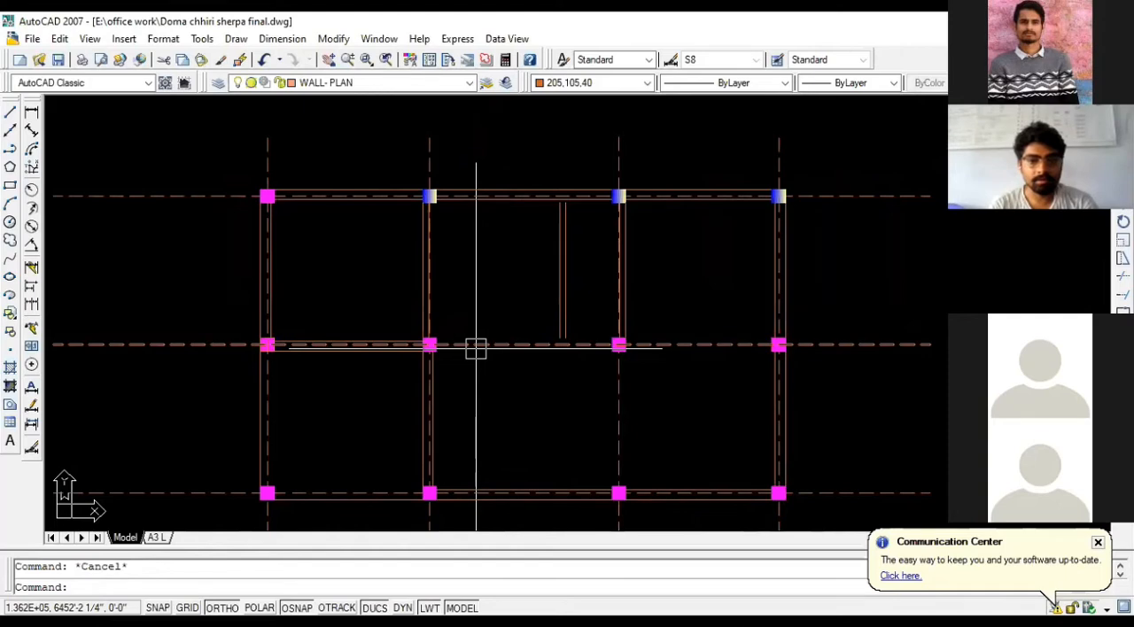
{"action": "scroll", "coordinate": [476, 348], "scroll_direction": "down", "scroll_amount": 2}
{"action": "scroll", "coordinate": [476, 347], "scroll_direction": "down", "scroll_amount": 2}
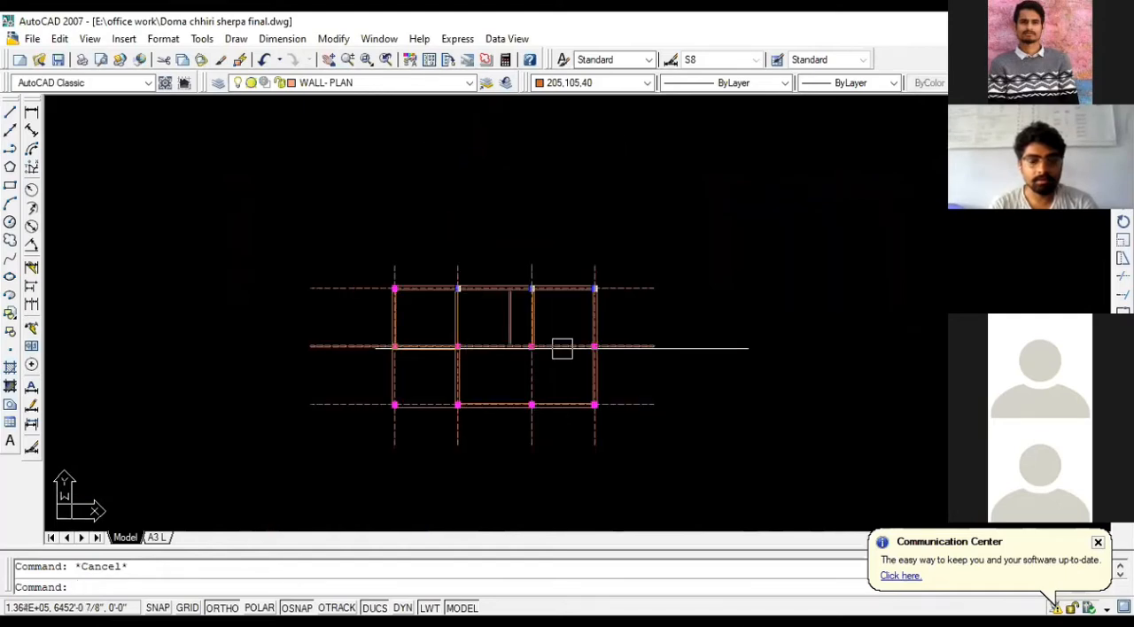
{"action": "scroll", "coordinate": [572, 346], "scroll_direction": "down", "scroll_amount": 2}
{"action": "scroll", "coordinate": [444, 355], "scroll_direction": "up", "scroll_amount": 4}
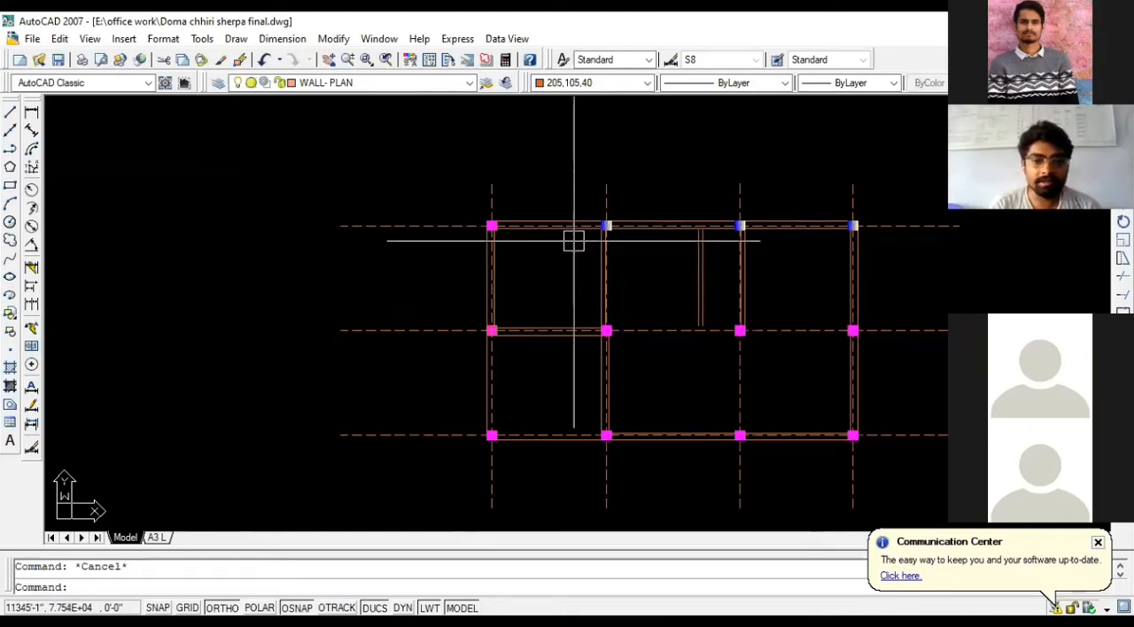
{"action": "scroll", "coordinate": [556, 238], "scroll_direction": "up", "scroll_amount": 2}
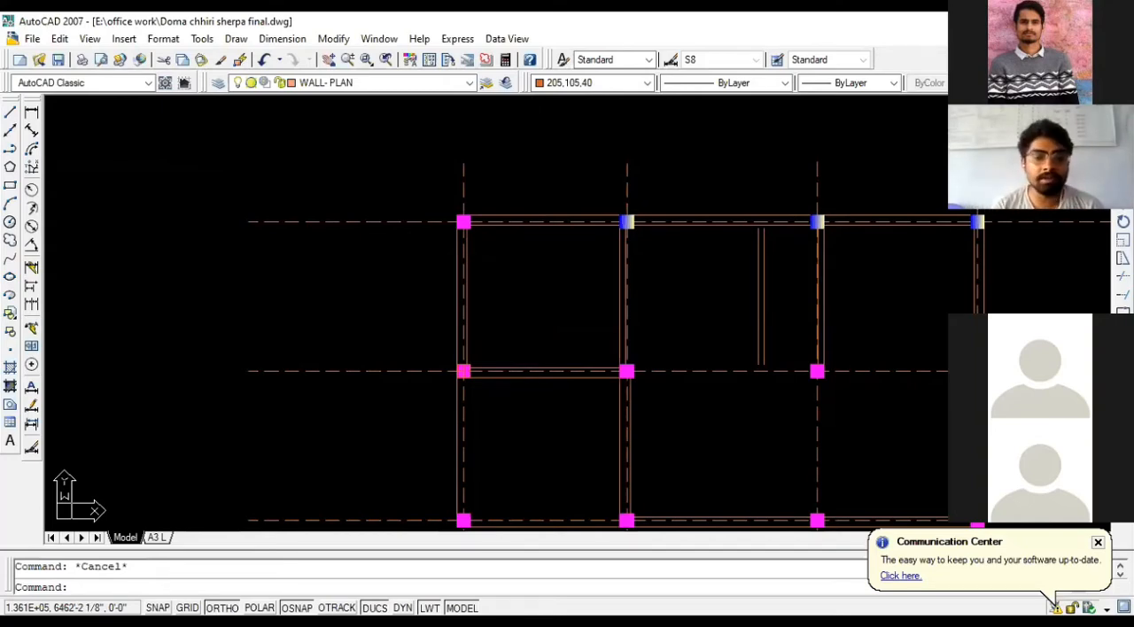
{"action": "scroll", "coordinate": [474, 219], "scroll_direction": "up", "scroll_amount": 5}
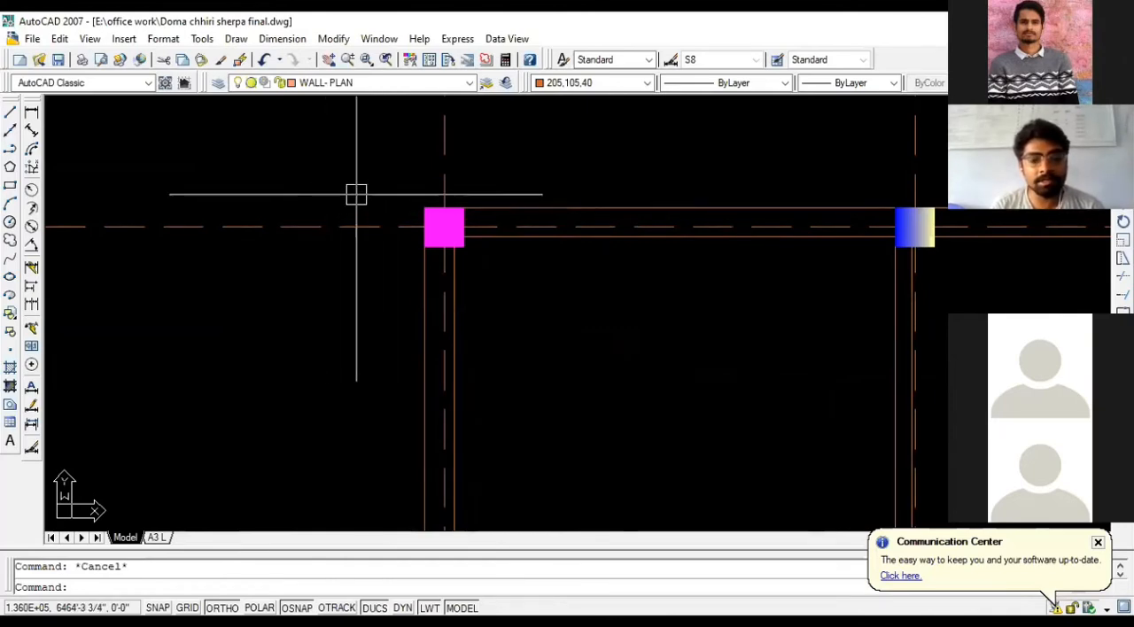
{"action": "scroll", "coordinate": [316, 167], "scroll_direction": "down", "scroll_amount": 2}
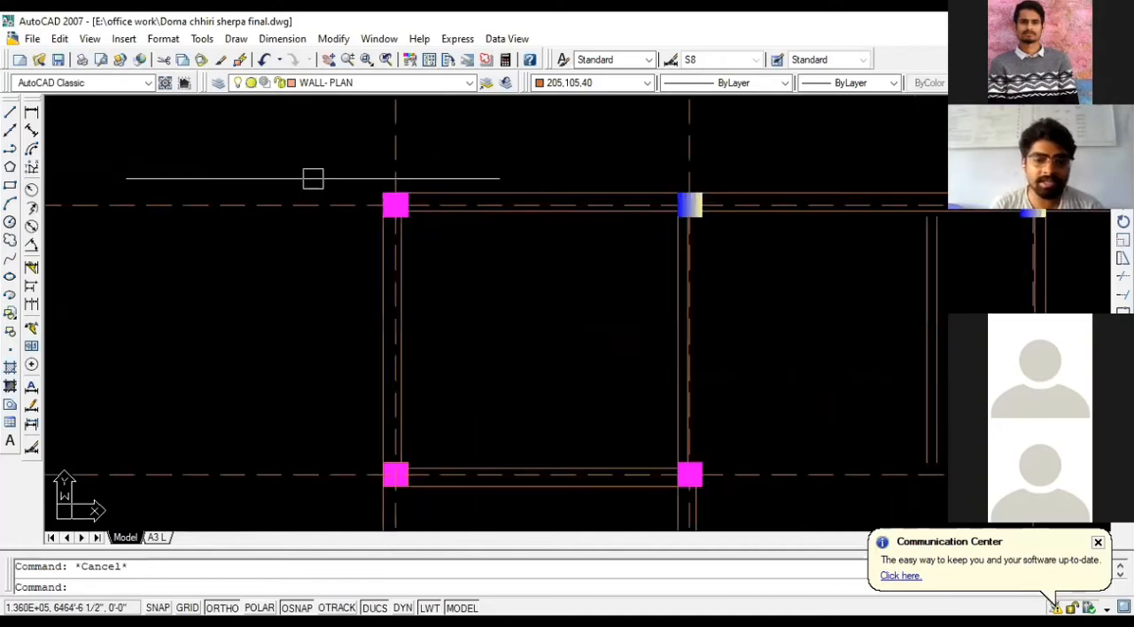
{"action": "scroll", "coordinate": [316, 197], "scroll_direction": "down", "scroll_amount": 2}
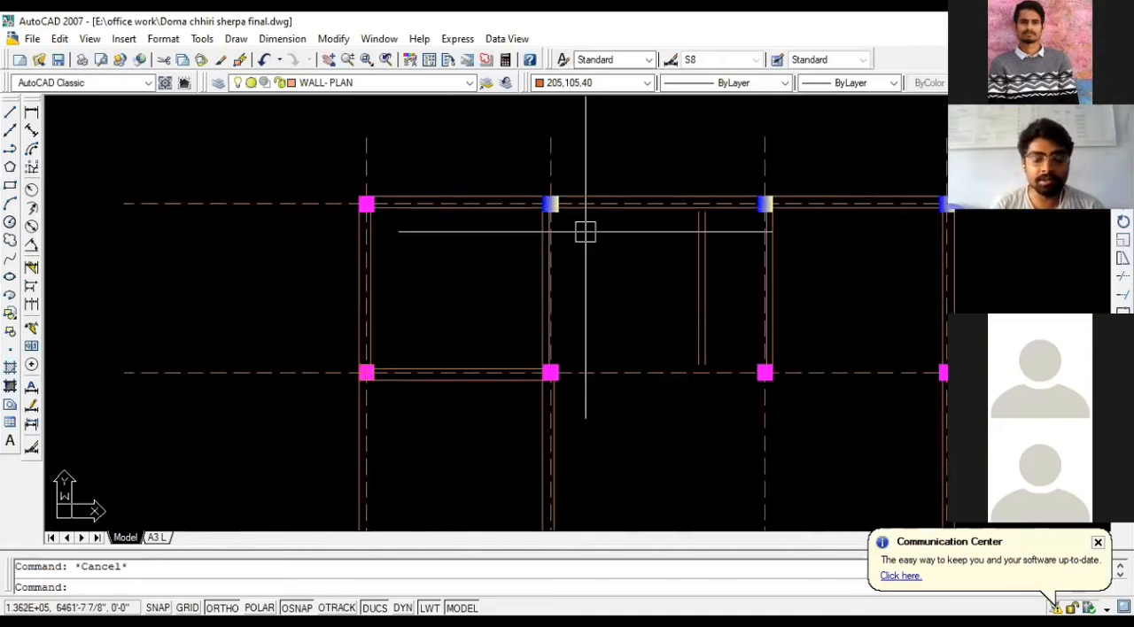
{"action": "scroll", "coordinate": [472, 232], "scroll_direction": "down", "scroll_amount": 3}
{"action": "scroll", "coordinate": [469, 226], "scroll_direction": "up", "scroll_amount": 1}
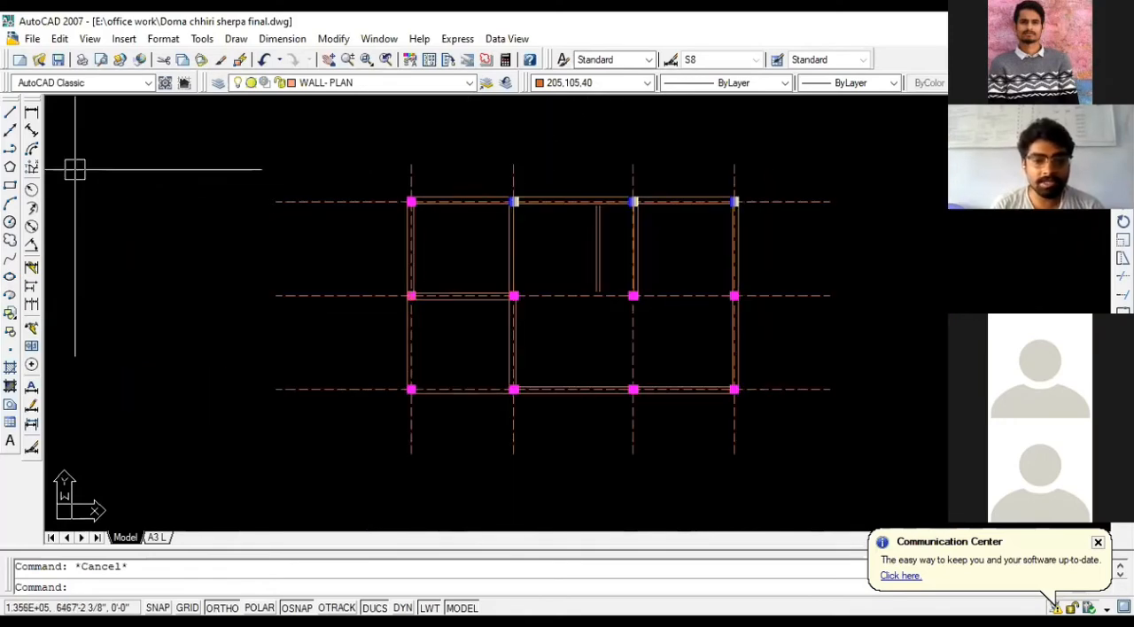
- Add a linear dimension of the plan's overall outer width, placed below the lower exterior wall
{"action": "left_click", "coordinate": [33, 115]}
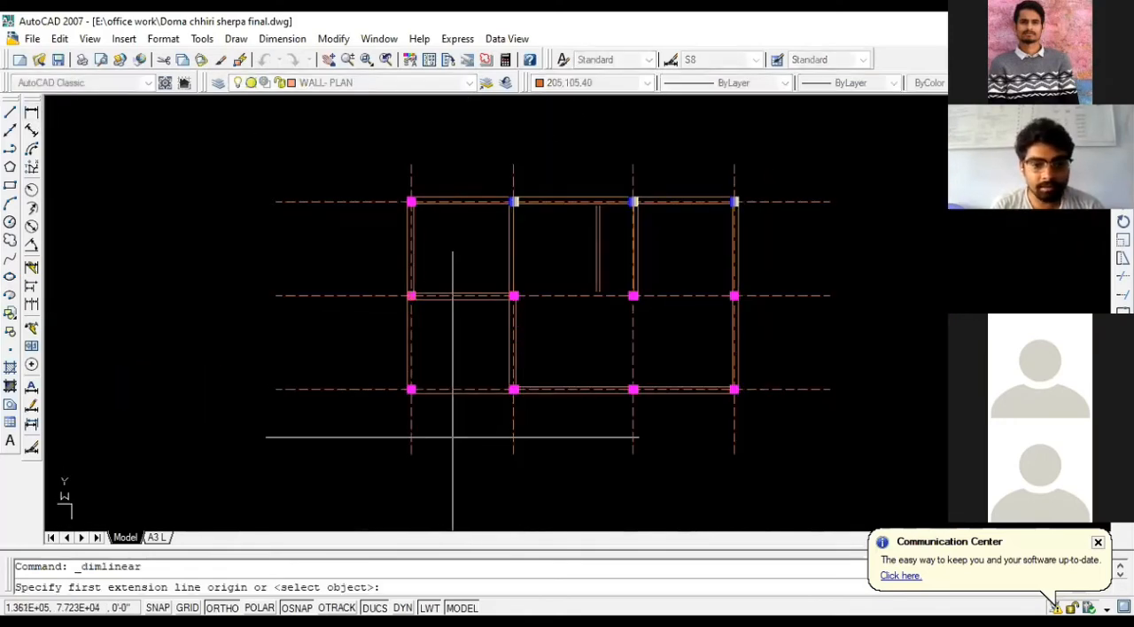
{"action": "scroll", "coordinate": [448, 427], "scroll_direction": "up", "scroll_amount": 4}
{"action": "left_click", "coordinate": [332, 335]}
{"action": "scroll", "coordinate": [309, 402], "scroll_direction": "down", "scroll_amount": 4}
{"action": "scroll", "coordinate": [679, 387], "scroll_direction": "up", "scroll_amount": 5}
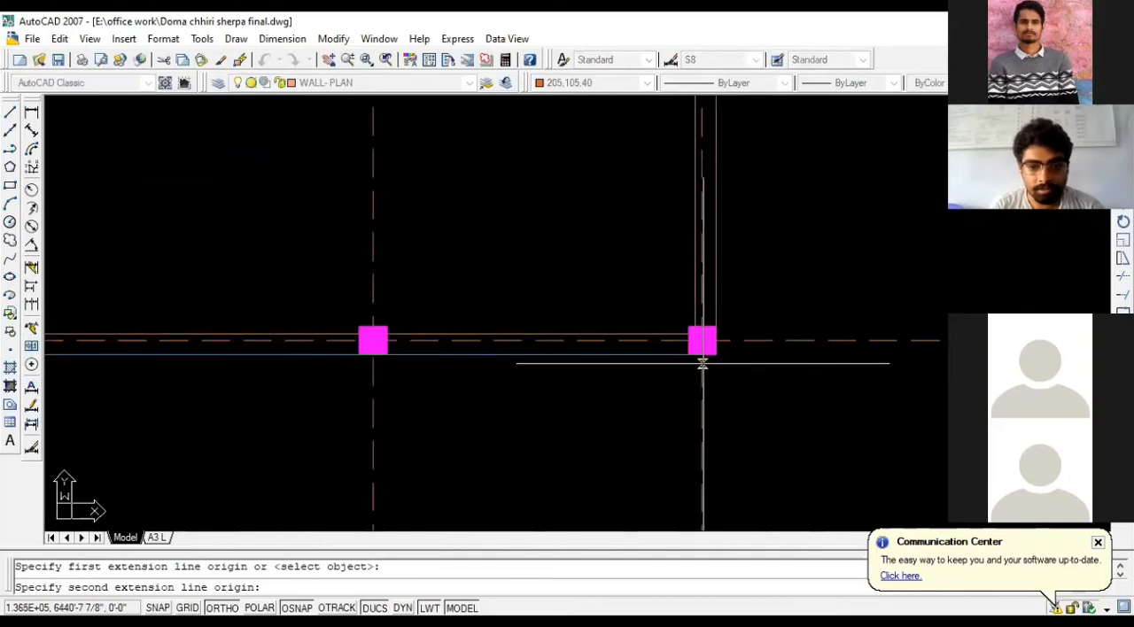
{"action": "left_click", "coordinate": [722, 354]}
{"action": "left_click", "coordinate": [720, 429]}
{"action": "scroll", "coordinate": [673, 443], "scroll_direction": "down", "scroll_amount": 5}
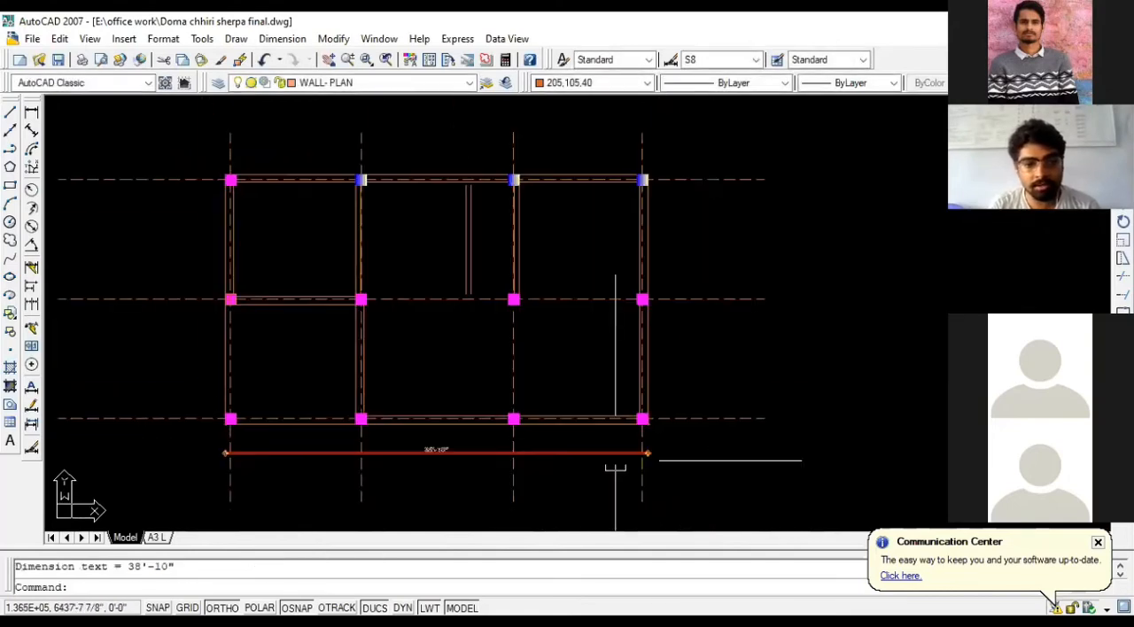
- Add a vertical linear dimension of the plan's overall outer depth, placed outside the right exterior wall
{"action": "key", "text": "Return"}
{"action": "scroll", "coordinate": [651, 221], "scroll_direction": "up", "scroll_amount": 5}
{"action": "left_click", "coordinate": [628, 124]}
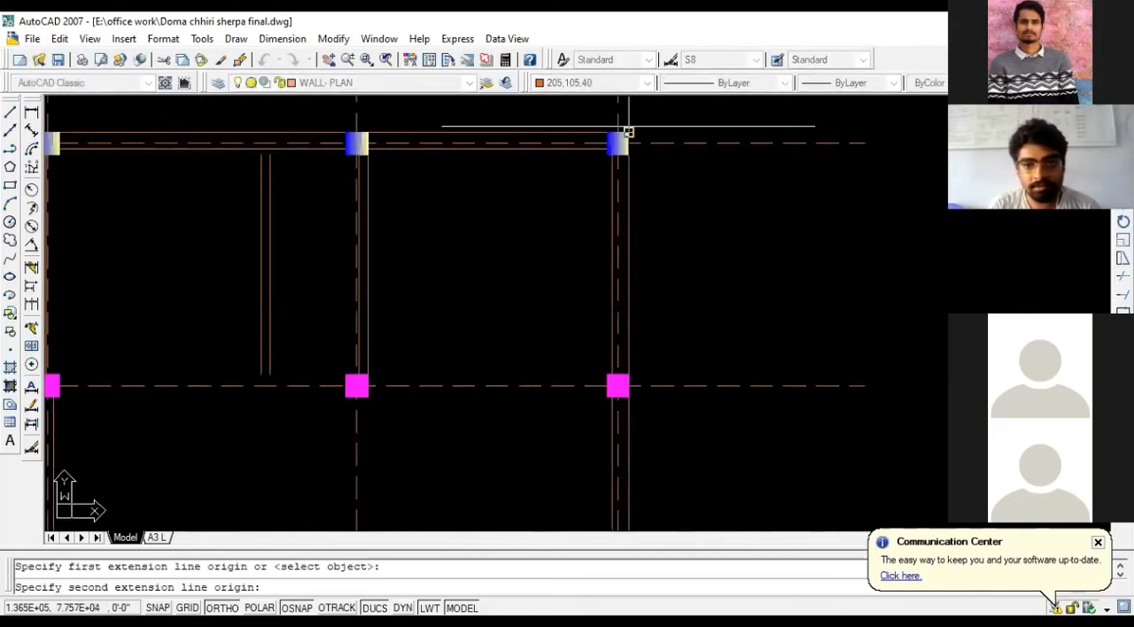
{"action": "scroll", "coordinate": [642, 177], "scroll_direction": "down", "scroll_amount": 5}
{"action": "scroll", "coordinate": [656, 444], "scroll_direction": "up", "scroll_amount": 5}
{"action": "left_click", "coordinate": [624, 474]}
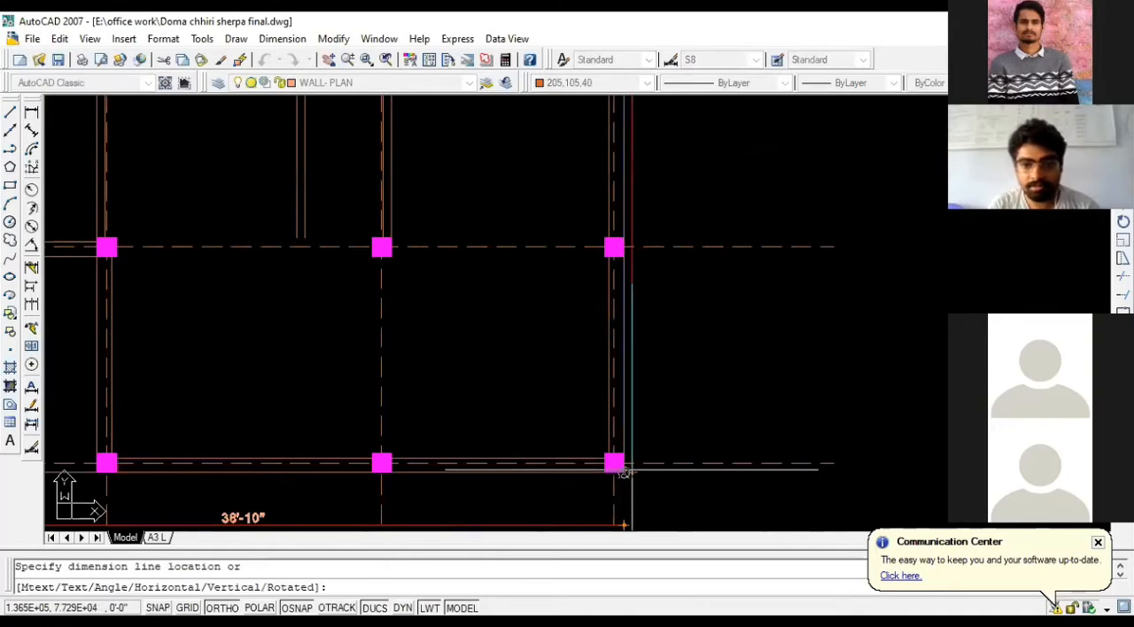
{"action": "left_click", "coordinate": [699, 462]}
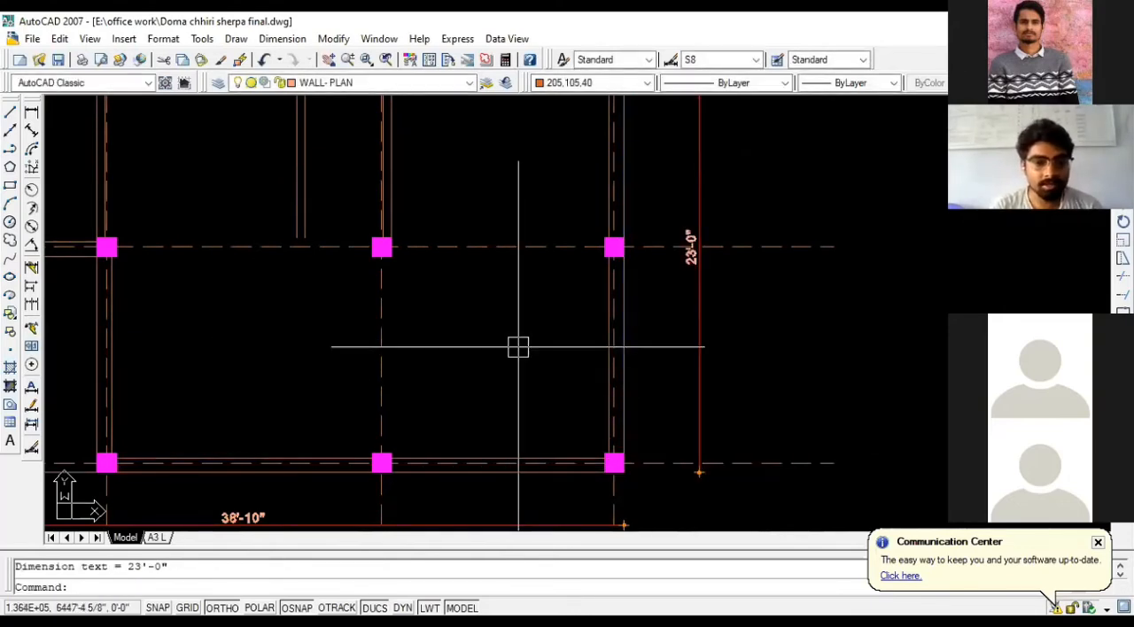
- Erase the overall width and depth dimensions from the plan
{"action": "scroll", "coordinate": [706, 367], "scroll_direction": "down", "scroll_amount": 1}
{"action": "left_click", "coordinate": [702, 377]}
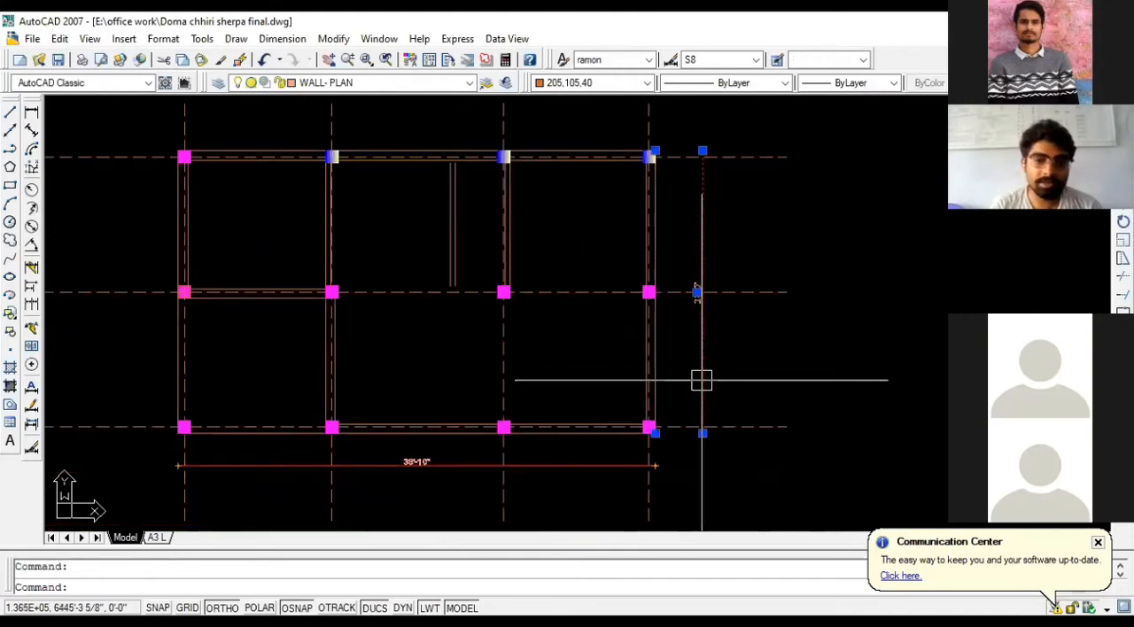
{"action": "left_click", "coordinate": [586, 461]}
{"action": "key", "text": "Delete"}
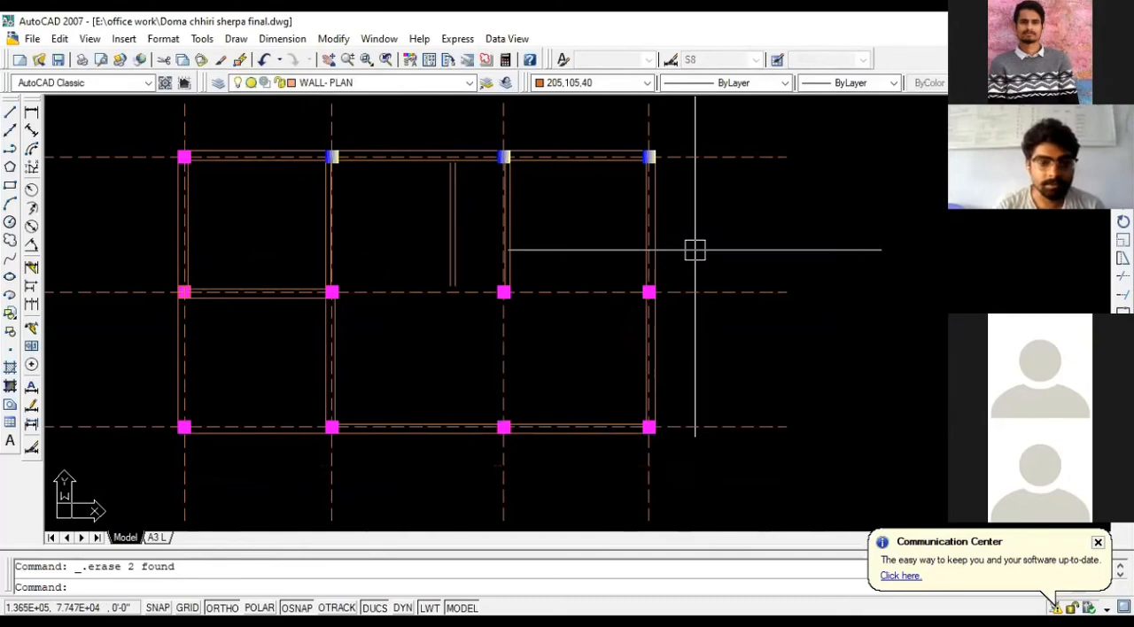
{"action": "scroll", "coordinate": [625, 314], "scroll_direction": "down", "scroll_amount": 2}
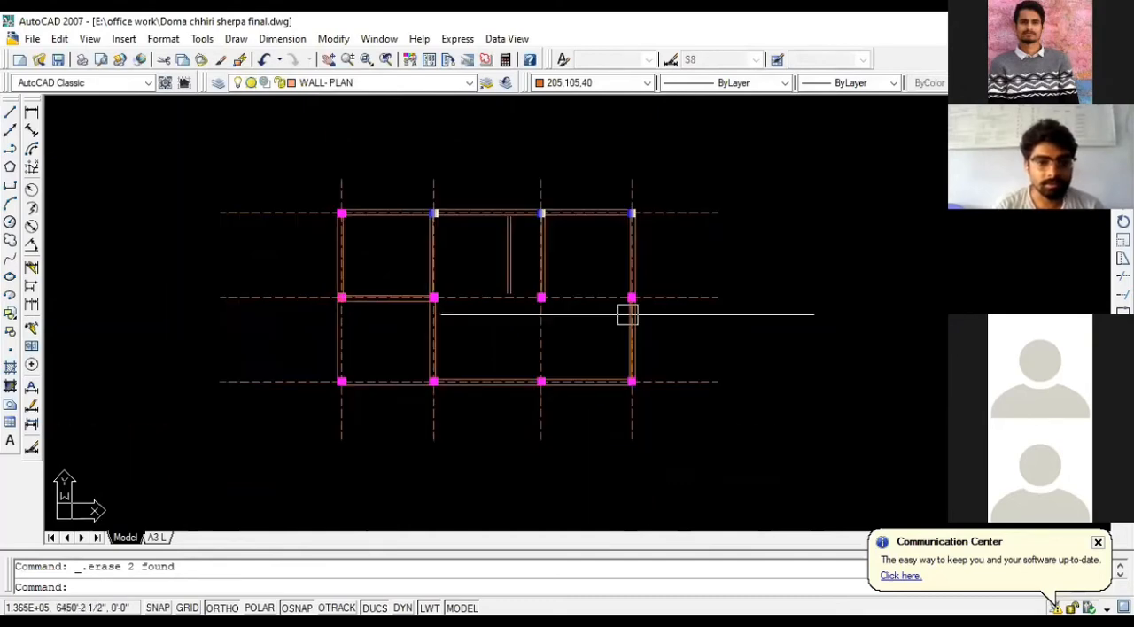
{"action": "scroll", "coordinate": [337, 301], "scroll_direction": "up", "scroll_amount": 6}
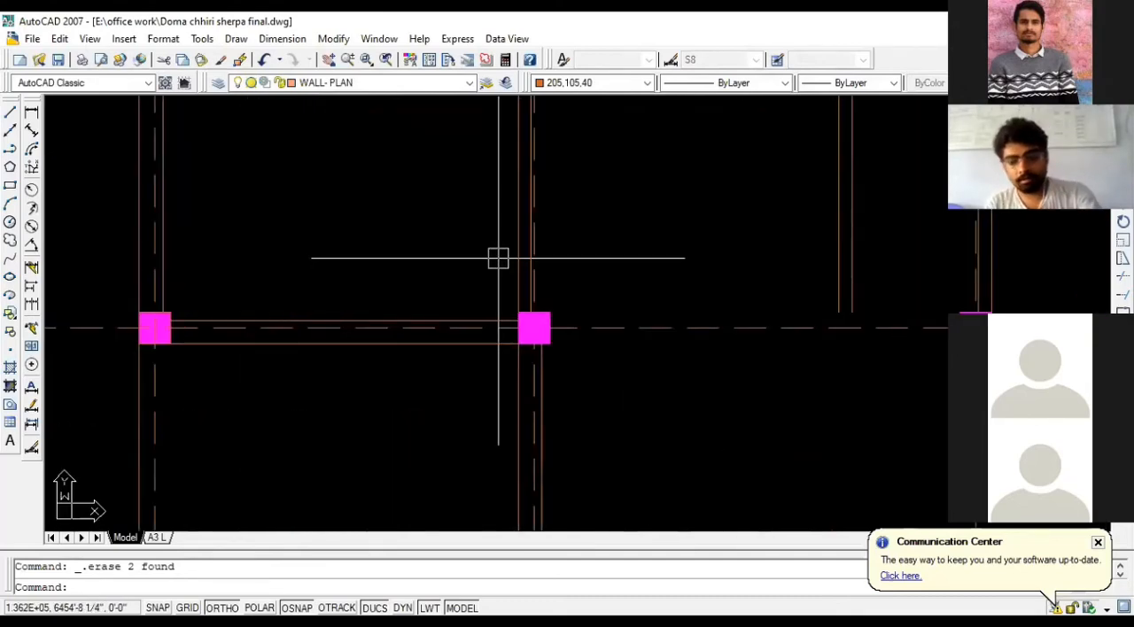
{"action": "type", "text": "l"}
{"action": "key", "text": "Return"}
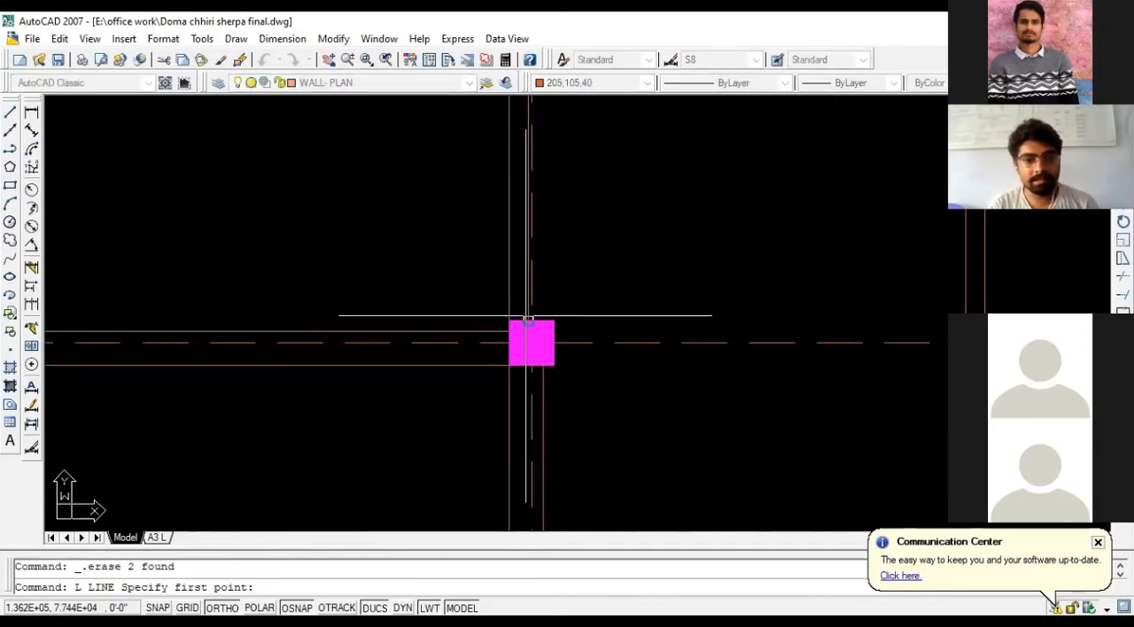
{"action": "scroll", "coordinate": [443, 307], "scroll_direction": "down", "scroll_amount": 1}
{"action": "scroll", "coordinate": [442, 308], "scroll_direction": "down", "scroll_amount": 2}
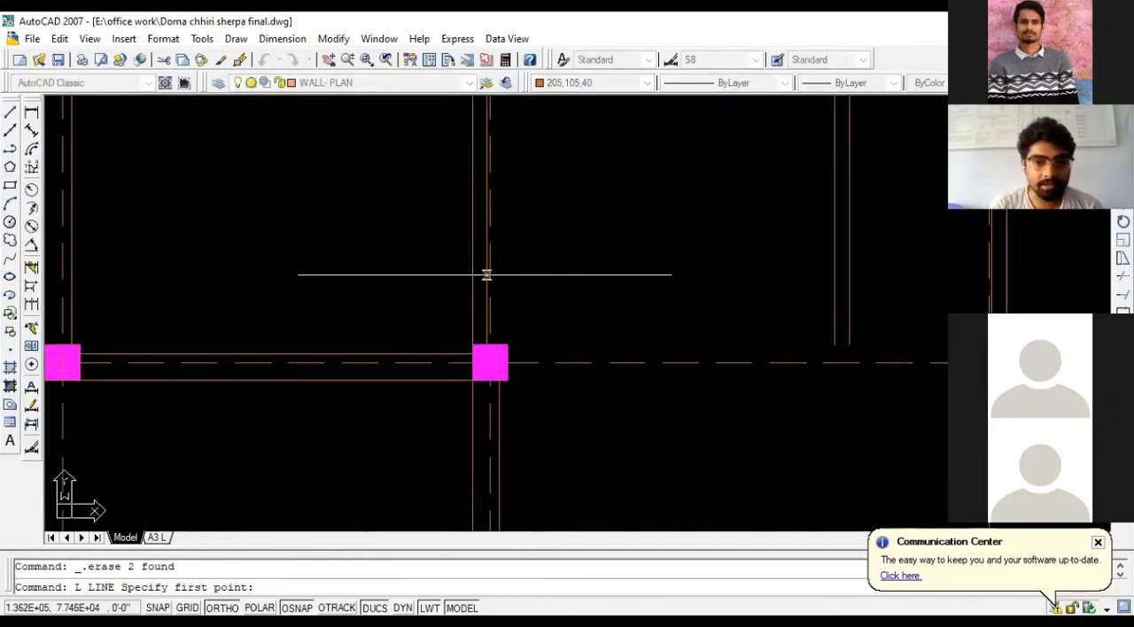
{"action": "scroll", "coordinate": [490, 327], "scroll_direction": "up", "scroll_amount": 1}
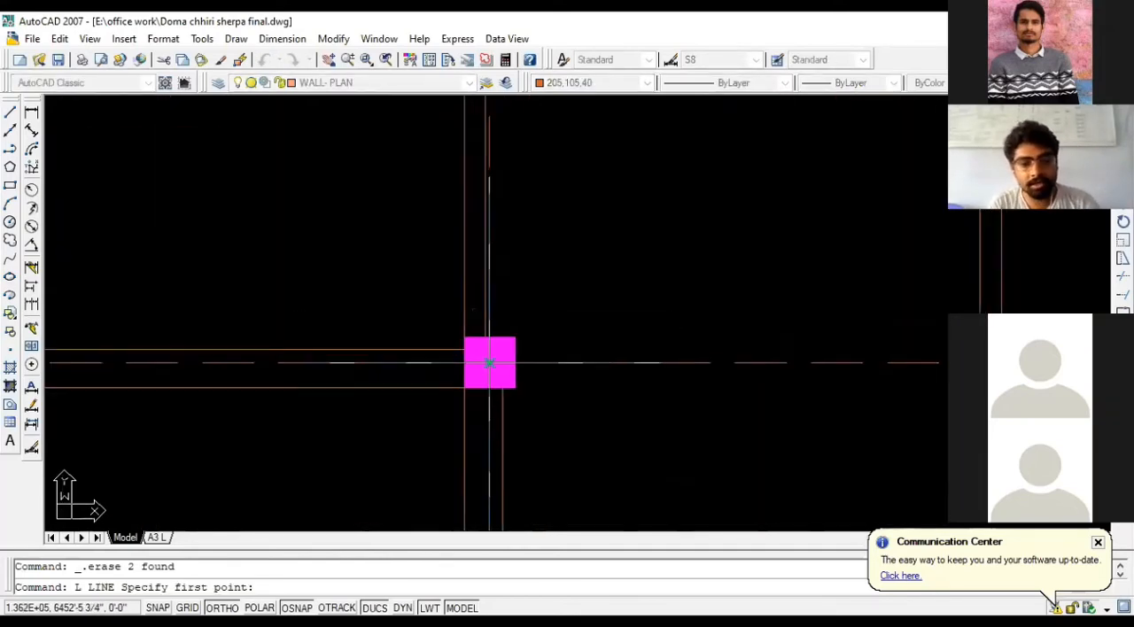
{"action": "scroll", "coordinate": [484, 271], "scroll_direction": "down", "scroll_amount": 2}
{"action": "key", "text": "Escape"}
{"action": "scroll", "coordinate": [438, 306], "scroll_direction": "down", "scroll_amount": 4}
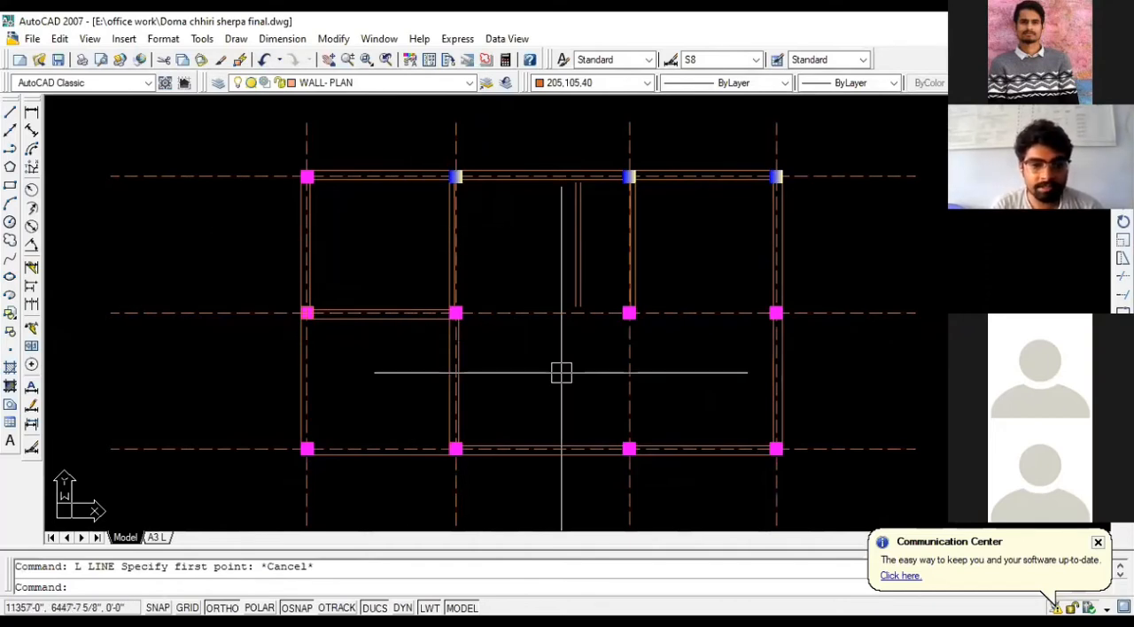
- Draw a horizontal wall line between the lower inner corners of the two rightmost columns on the middle grid line
{"action": "scroll", "coordinate": [564, 373], "scroll_direction": "up", "scroll_amount": 2}
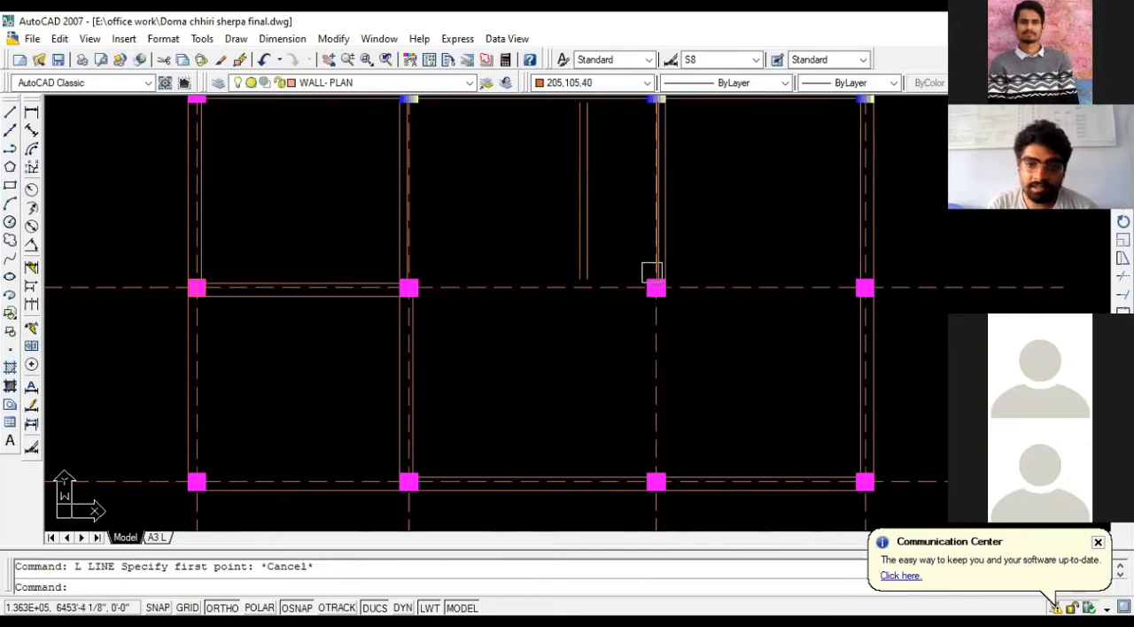
{"action": "scroll", "coordinate": [652, 272], "scroll_direction": "up", "scroll_amount": 2}
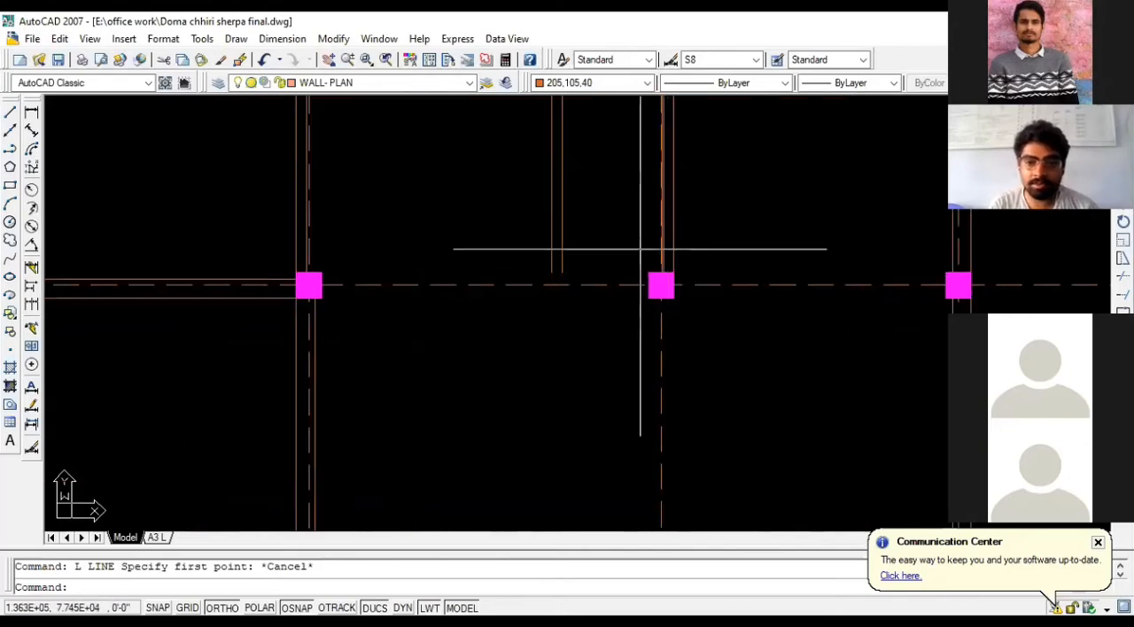
{"action": "scroll", "coordinate": [655, 265], "scroll_direction": "down", "scroll_amount": 2}
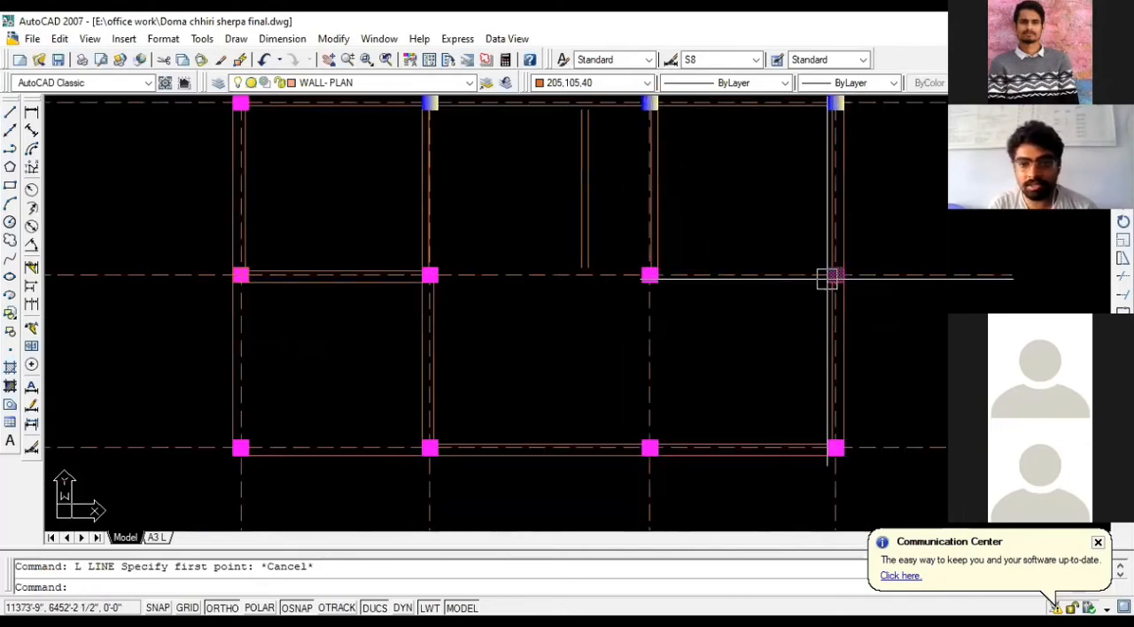
{"action": "type", "text": "L LINE Specify first point:"}
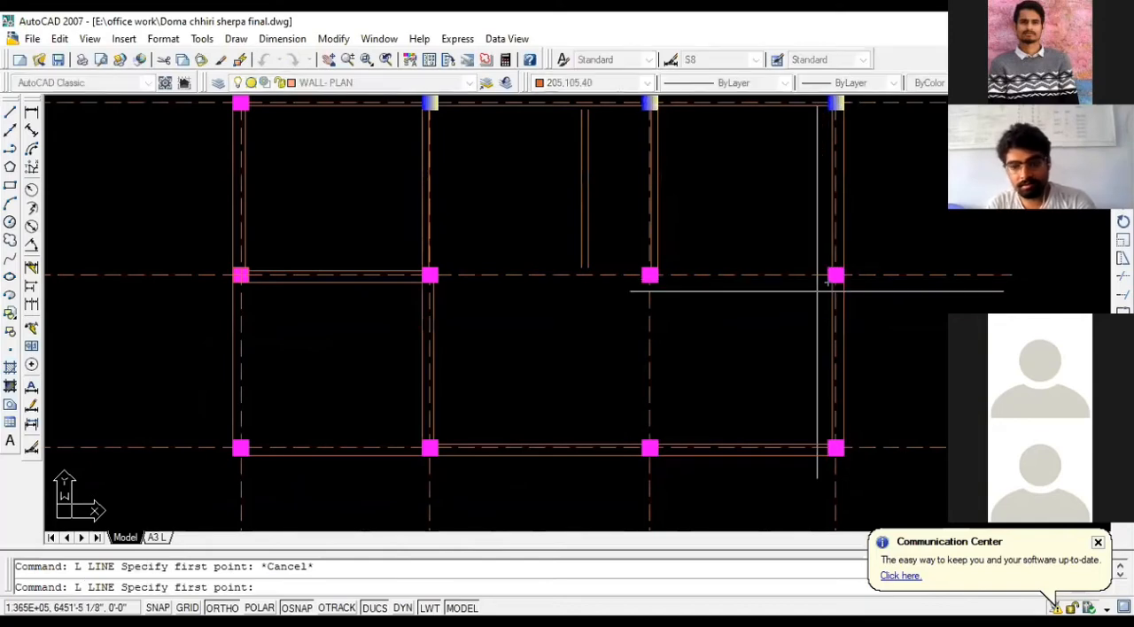
{"action": "scroll", "coordinate": [831, 275], "scroll_direction": "up", "scroll_amount": 2}
{"action": "key", "text": "Return"}
{"action": "left_click", "coordinate": [835, 271]}
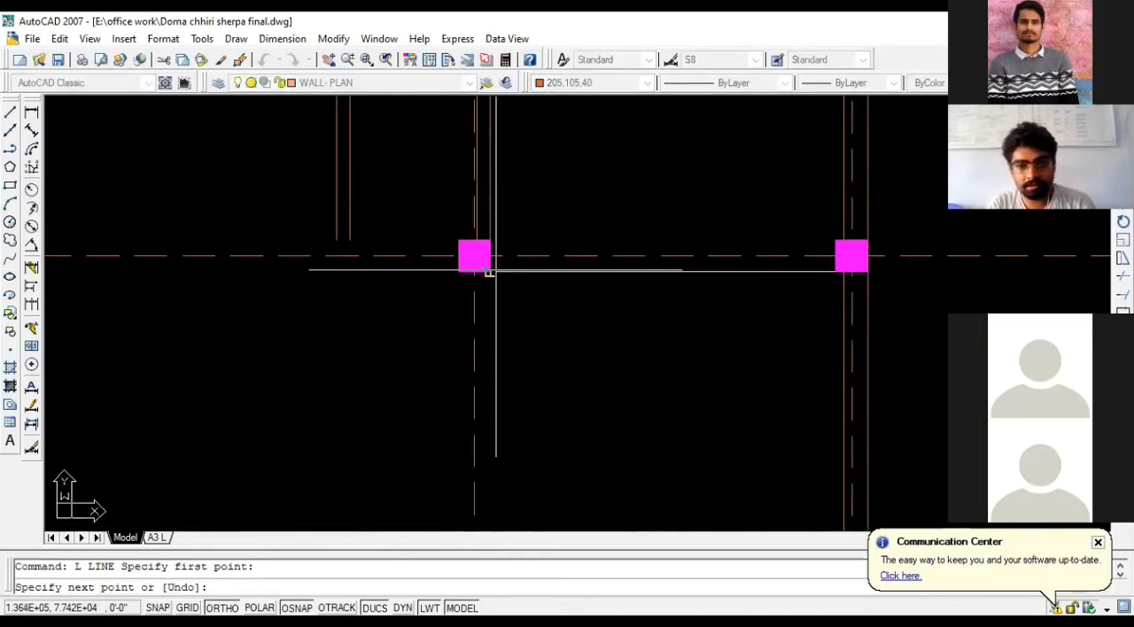
{"action": "left_click", "coordinate": [489, 271]}
{"action": "key", "text": "Return"}
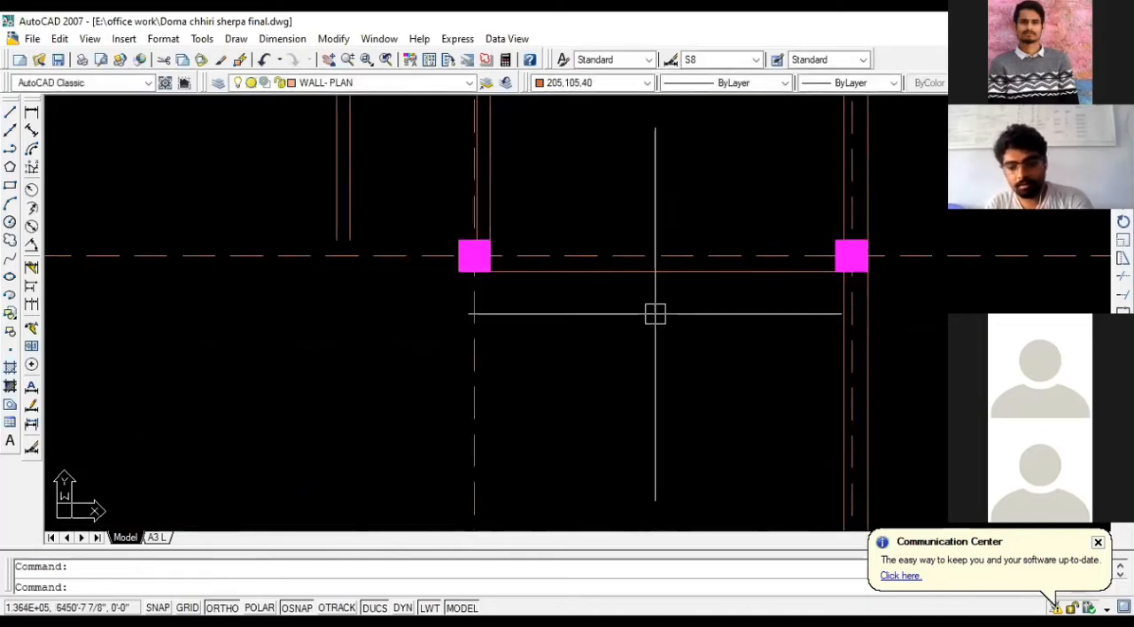
- Offset the new horizontal wall line 5 inches upward to form the partition's second face
{"action": "type", "text": "o"}
{"action": "key", "text": "Return"}
{"action": "type", "text": "5"}
{"action": "key", "text": "Return"}
{"action": "left_click", "coordinate": [653, 271]}
{"action": "left_click", "coordinate": [661, 213]}
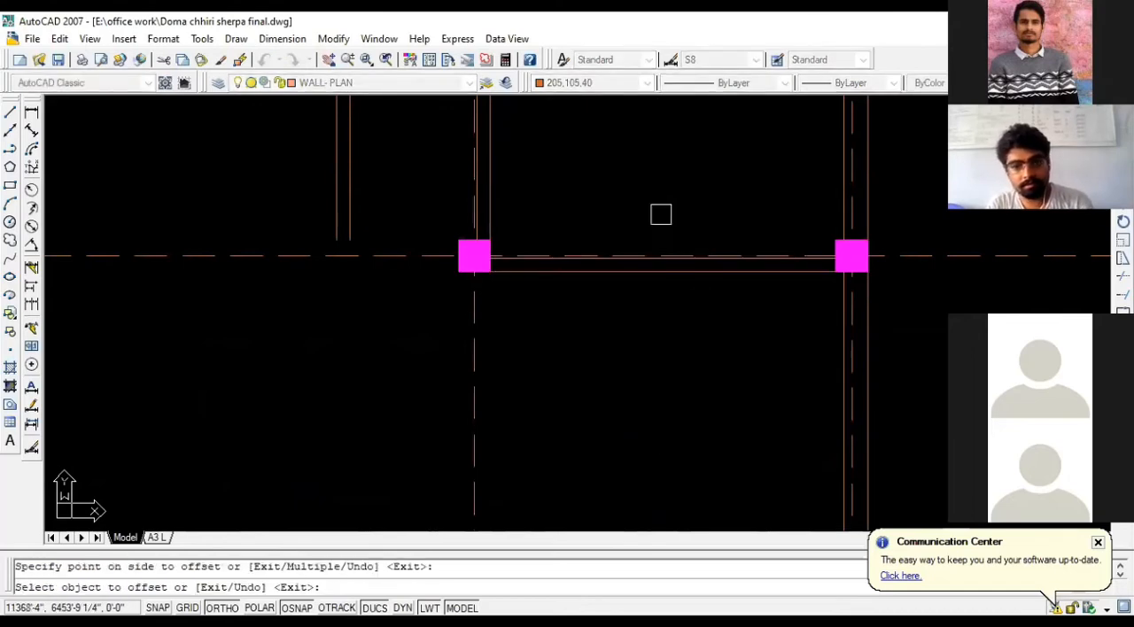
{"action": "scroll", "coordinate": [716, 319], "scroll_direction": "down", "scroll_amount": 2}
{"action": "key", "text": "Escape"}
{"action": "scroll", "coordinate": [716, 326], "scroll_direction": "down", "scroll_amount": 2}
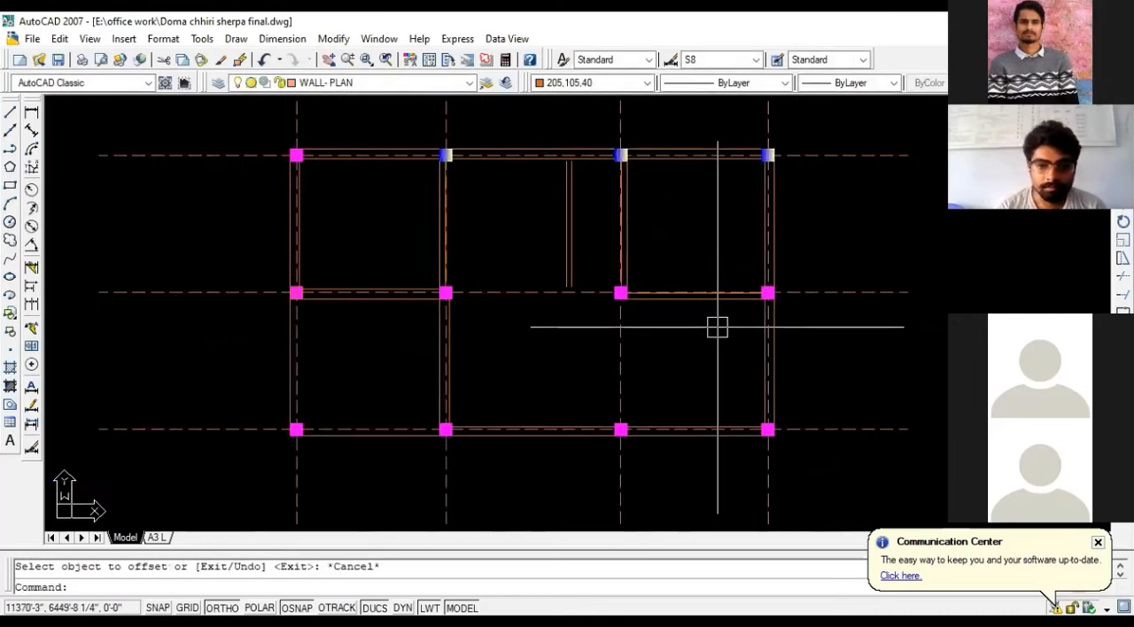
- Examine the wall junctions around the second column on the middle grid line and the vertical partition above it
{"action": "scroll", "coordinate": [732, 278], "scroll_direction": "up", "scroll_amount": 2}
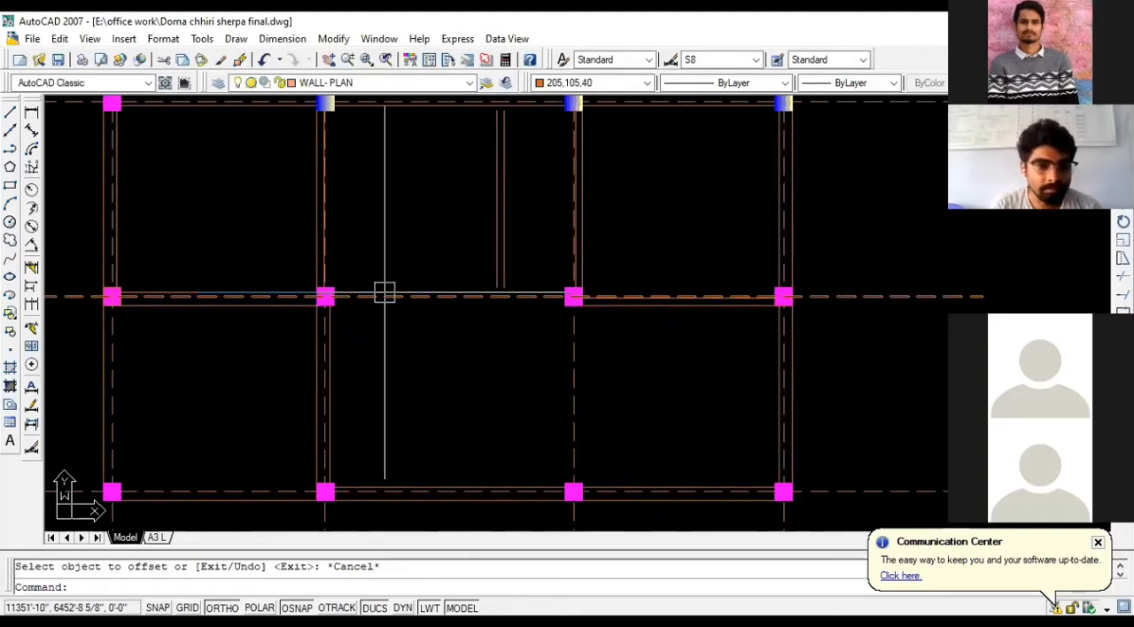
{"action": "scroll", "coordinate": [385, 293], "scroll_direction": "up", "scroll_amount": 2}
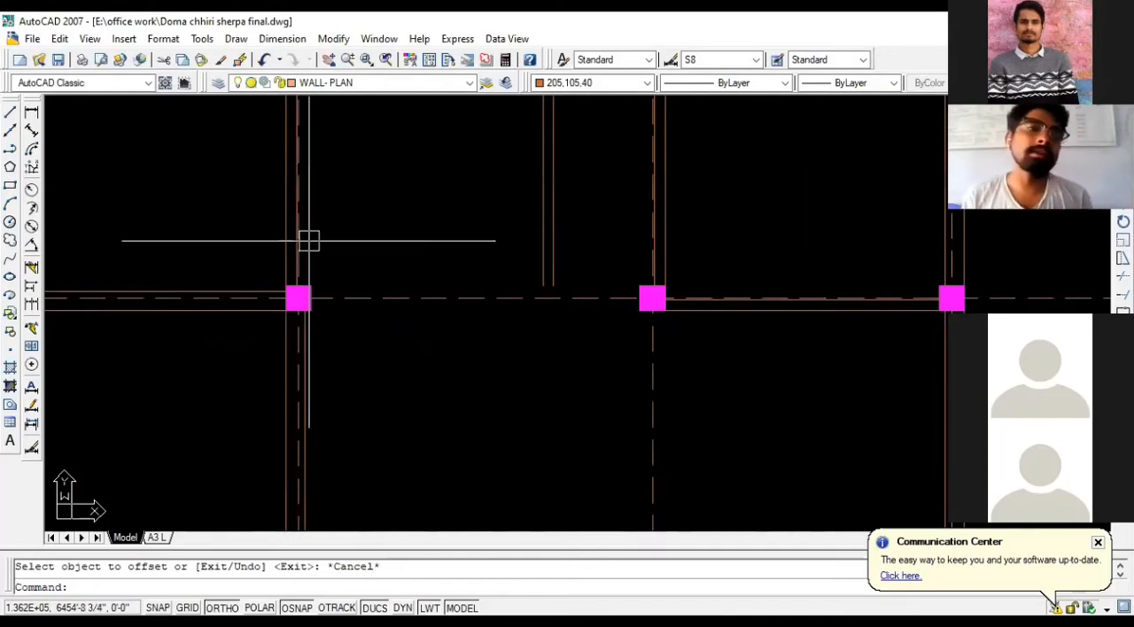
{"action": "scroll", "coordinate": [350, 257], "scroll_direction": "up", "scroll_amount": 2}
{"action": "scroll", "coordinate": [247, 273], "scroll_direction": "up", "scroll_amount": 3}
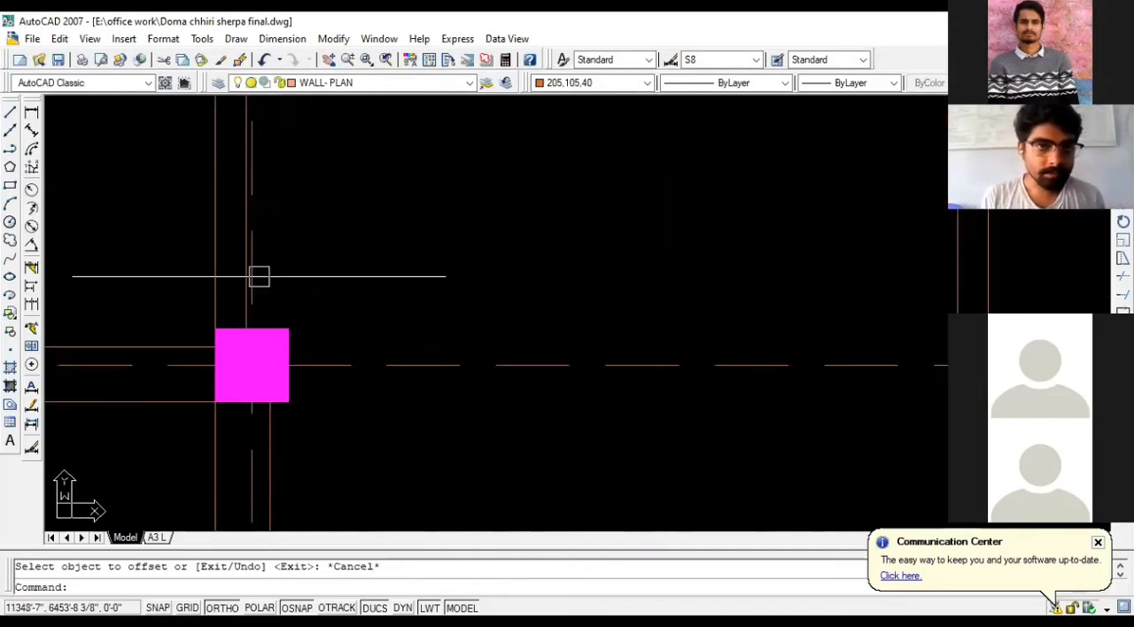
{"action": "scroll", "coordinate": [250, 280], "scroll_direction": "down", "scroll_amount": 5}
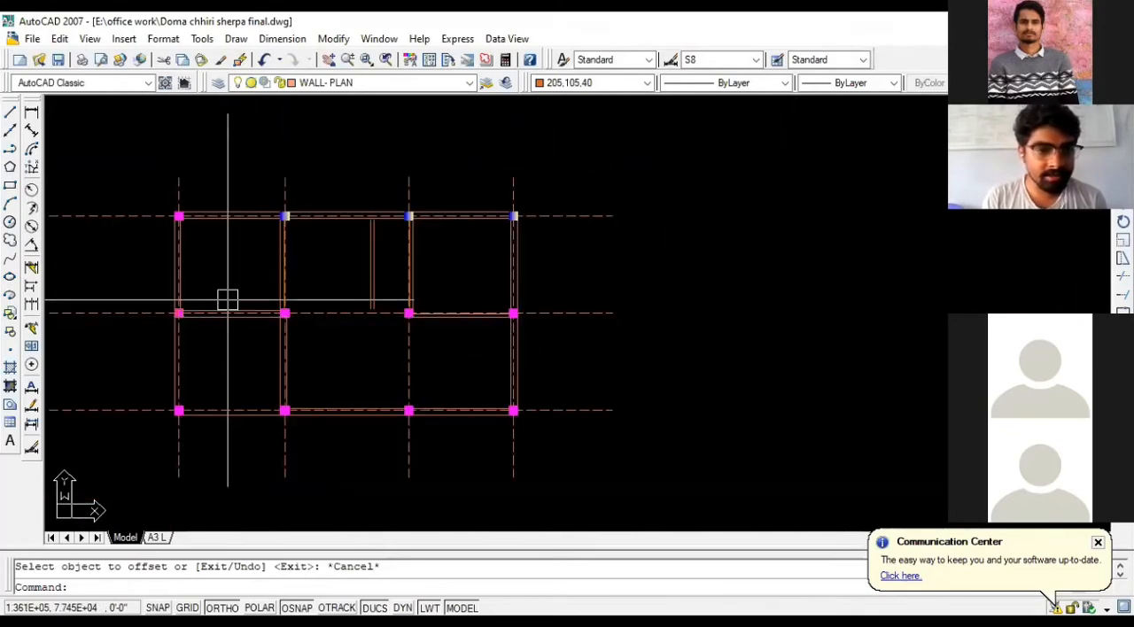
{"action": "scroll", "coordinate": [303, 319], "scroll_direction": "up", "scroll_amount": 2}
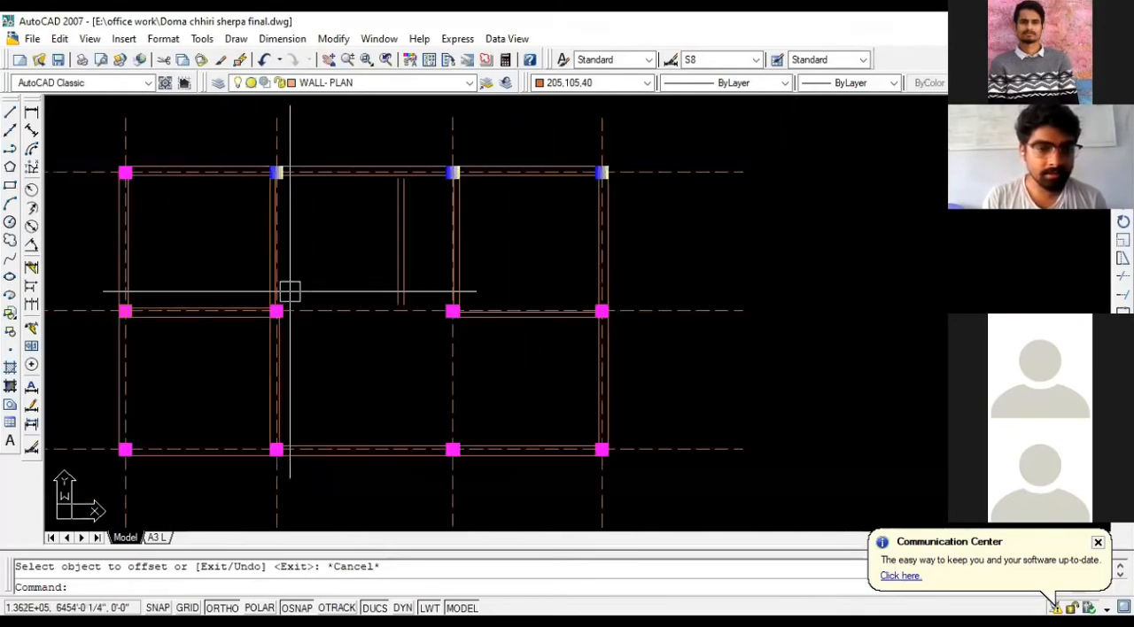
{"action": "scroll", "coordinate": [282, 298], "scroll_direction": "up", "scroll_amount": 3}
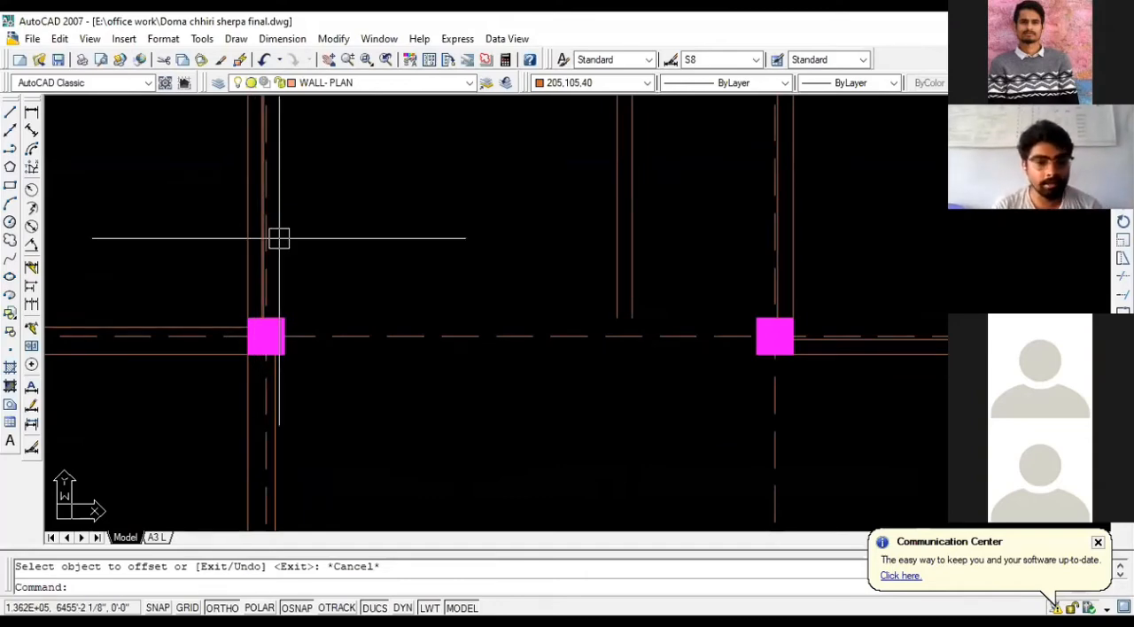
{"action": "scroll", "coordinate": [245, 255], "scroll_direction": "down", "scroll_amount": 3}
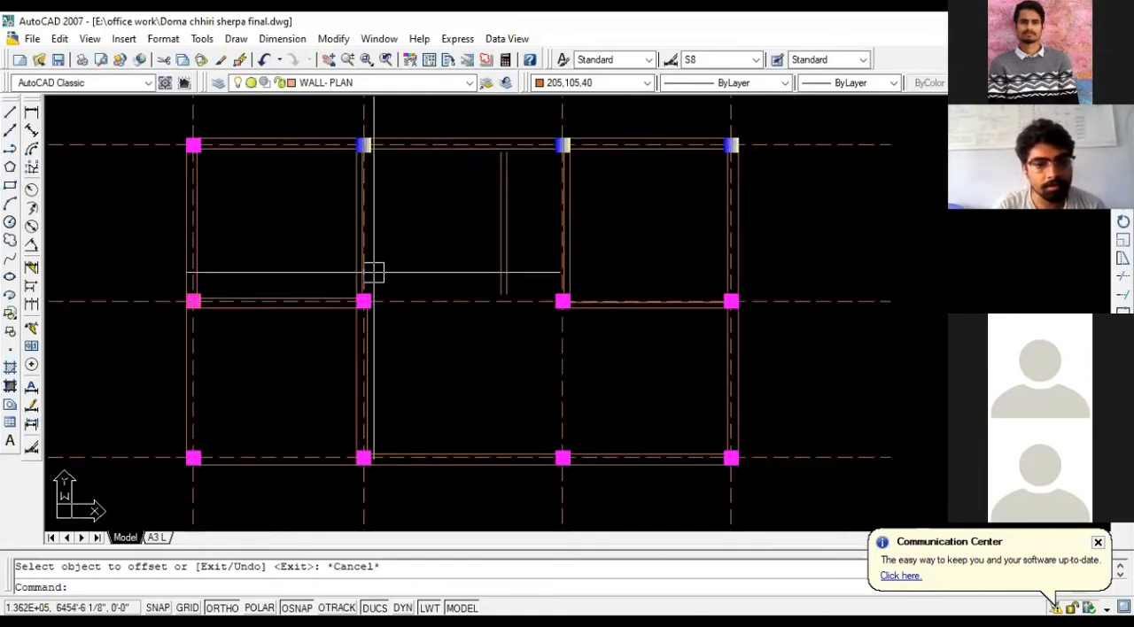
- Mark a 3' opening in the vertical partition above the second middle-row column, measuring up from the column and closing across the wall thickness
{"action": "scroll", "coordinate": [373, 272], "scroll_direction": "up", "scroll_amount": 2}
{"action": "type", "text": "l"}
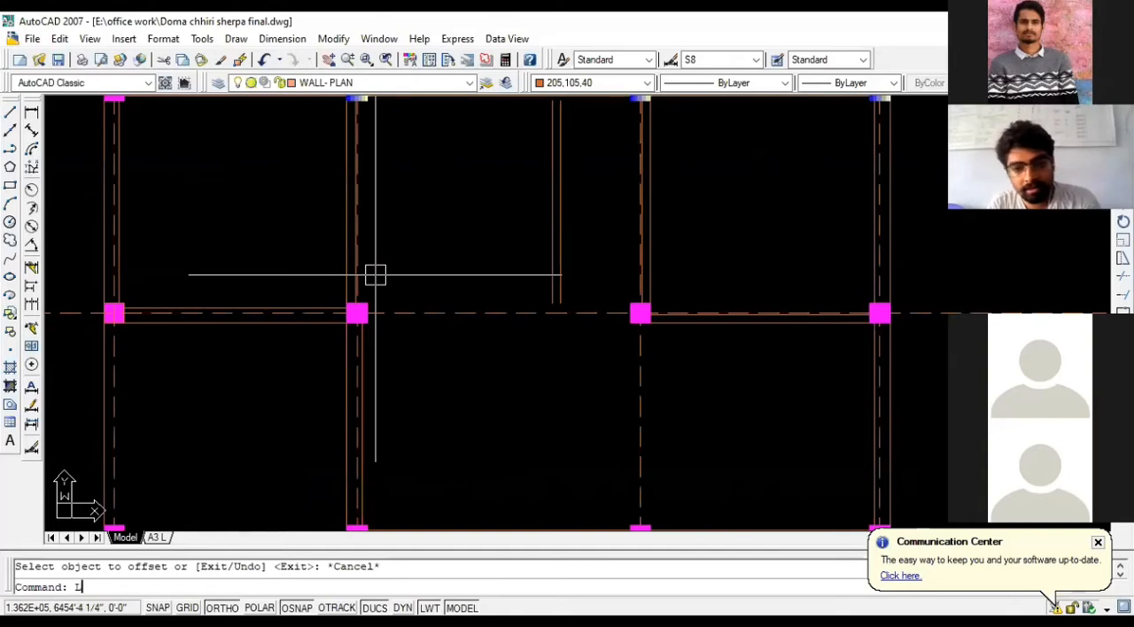
{"action": "key", "text": "Return"}
{"action": "scroll", "coordinate": [364, 296], "scroll_direction": "up", "scroll_amount": 3}
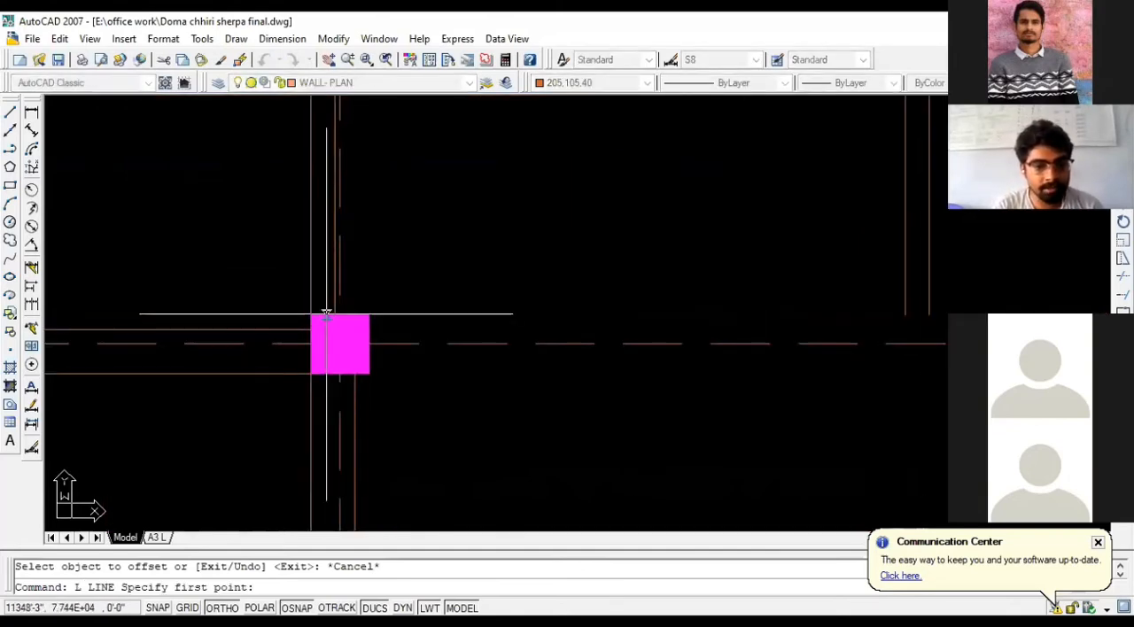
{"action": "left_click", "coordinate": [328, 314]}
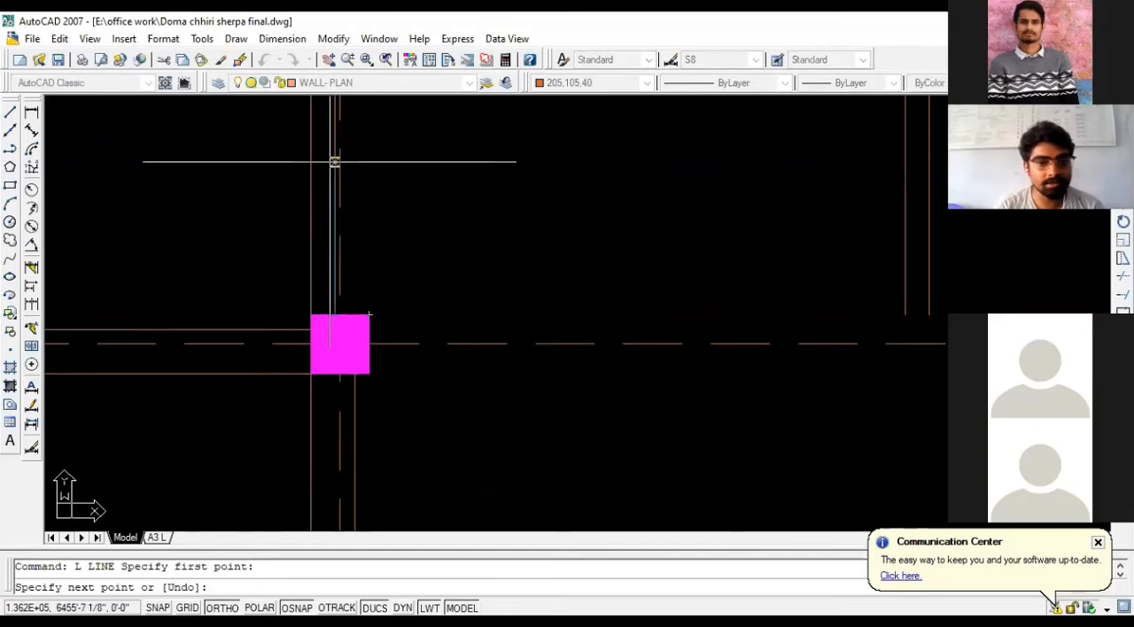
{"action": "type", "text": "3'"}
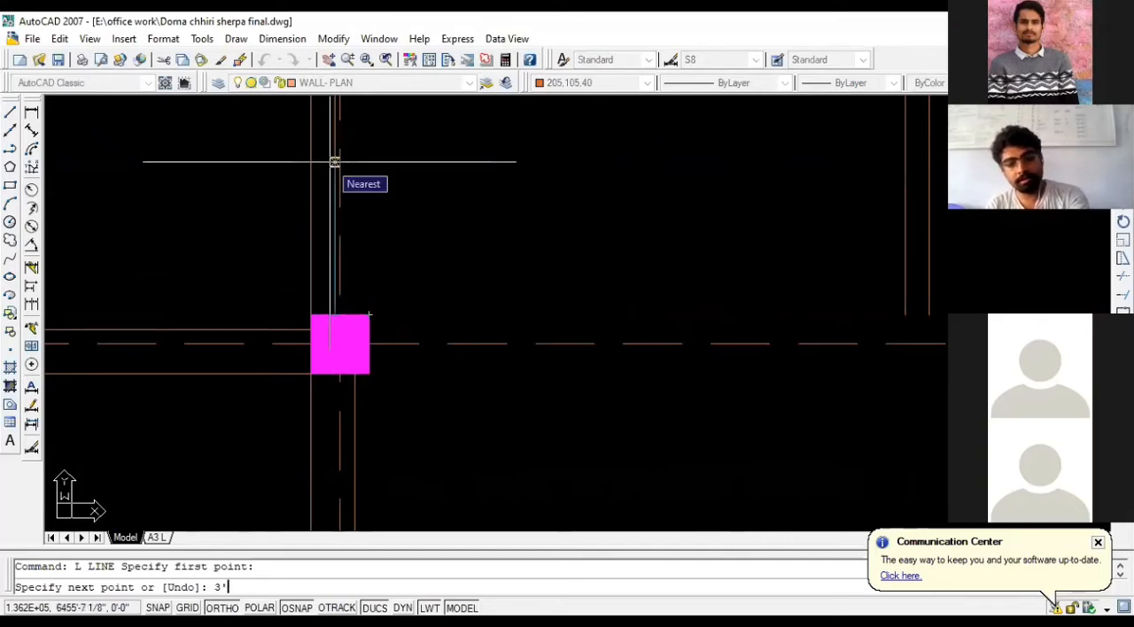
{"action": "key", "text": "Return"}
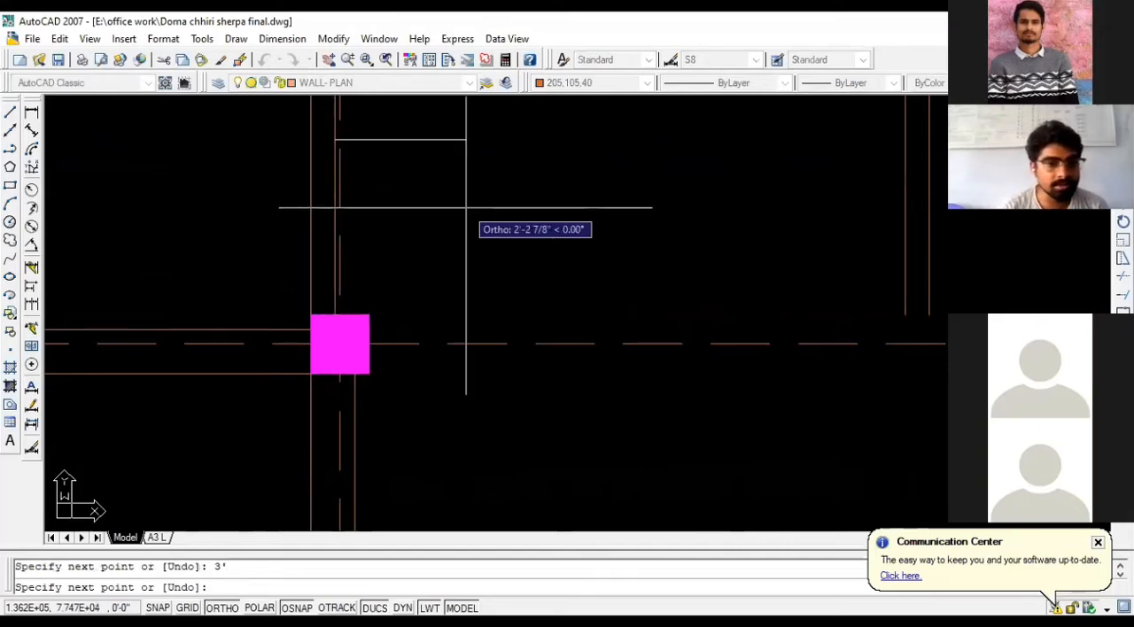
{"action": "left_click", "coordinate": [308, 139]}
{"action": "scroll", "coordinate": [253, 170], "scroll_direction": "down", "scroll_amount": 1}
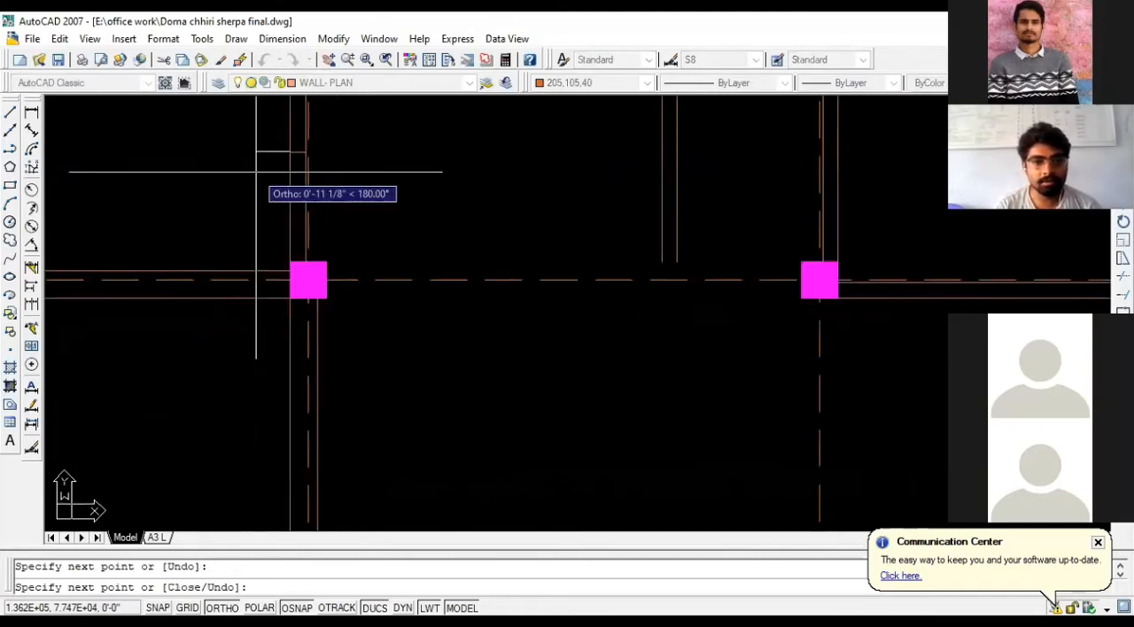
{"action": "key", "text": "Escape"}
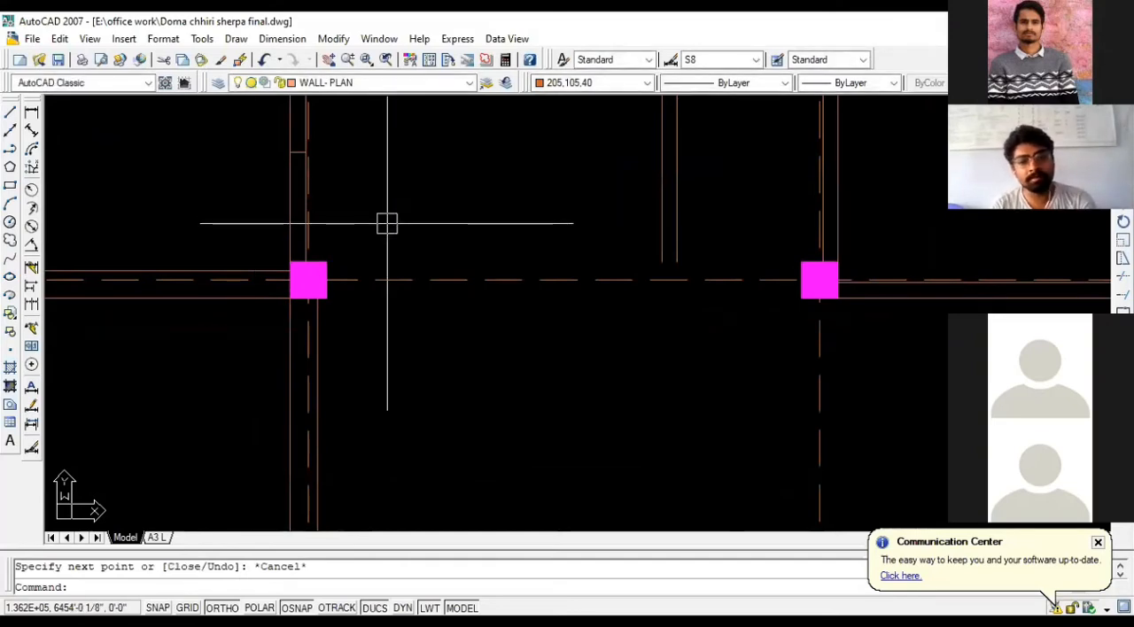
{"action": "scroll", "coordinate": [387, 224], "scroll_direction": "down", "scroll_amount": 2}
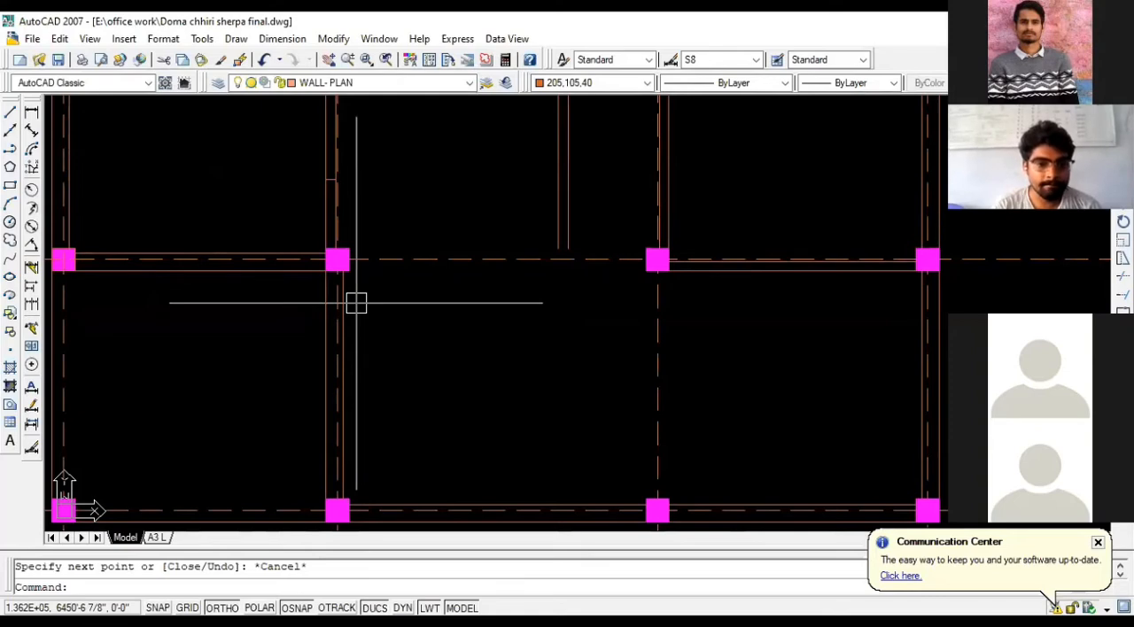
{"action": "scroll", "coordinate": [357, 349], "scroll_direction": "down", "scroll_amount": 1}
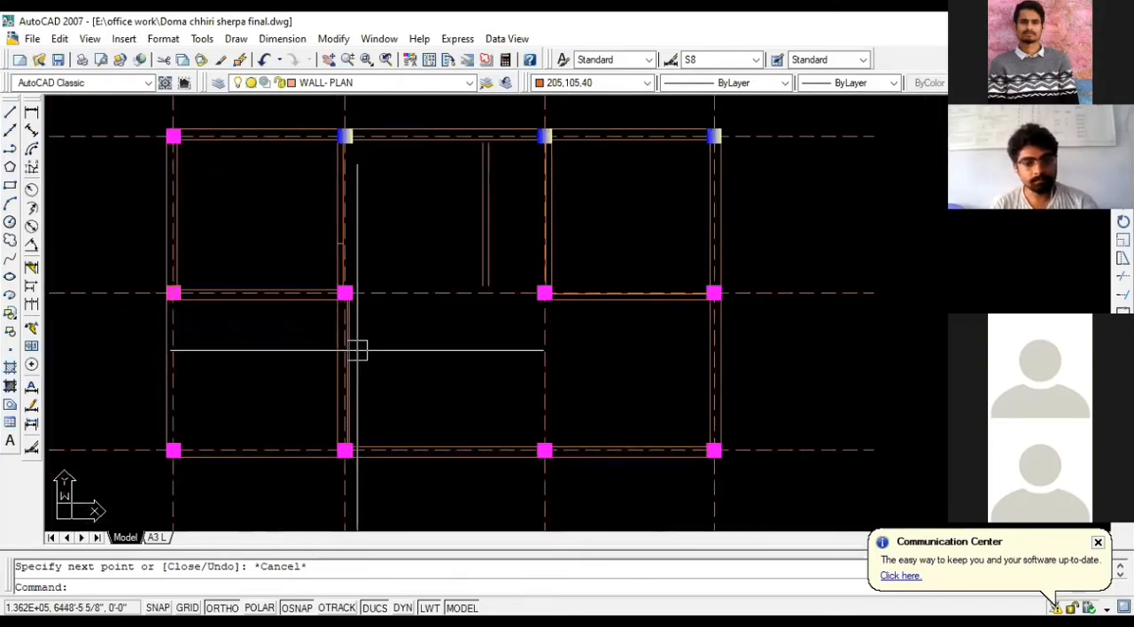
{"action": "type", "text": "EX"}
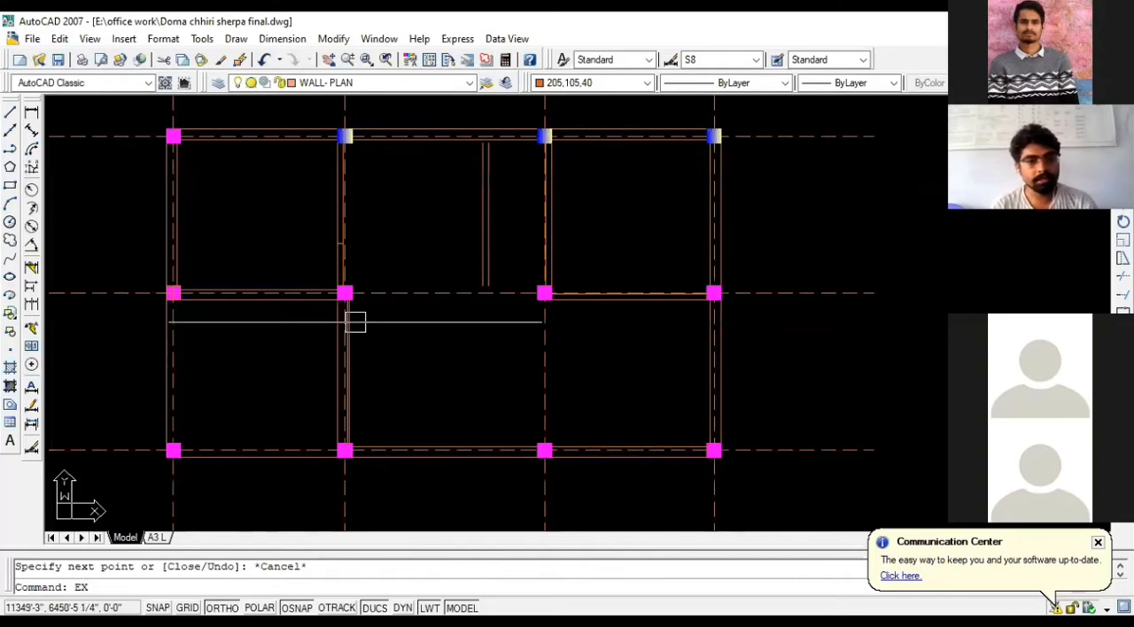
{"action": "scroll", "coordinate": [341, 266], "scroll_direction": "up", "scroll_amount": 1}
{"action": "scroll", "coordinate": [328, 275], "scroll_direction": "up", "scroll_amount": 1}
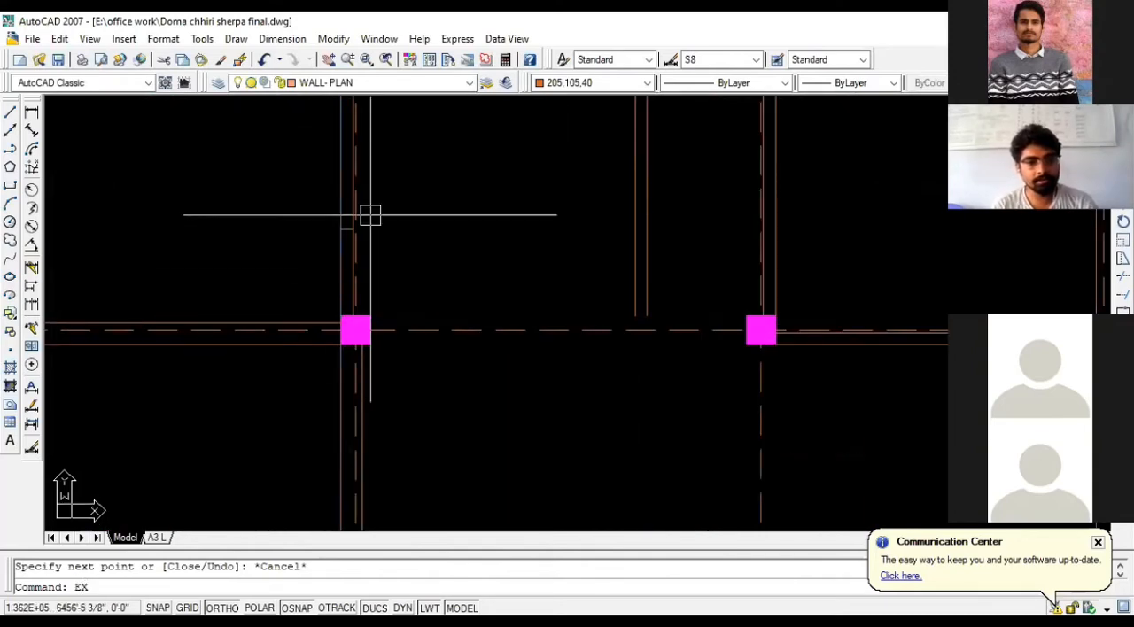
{"action": "key", "text": "Return"}
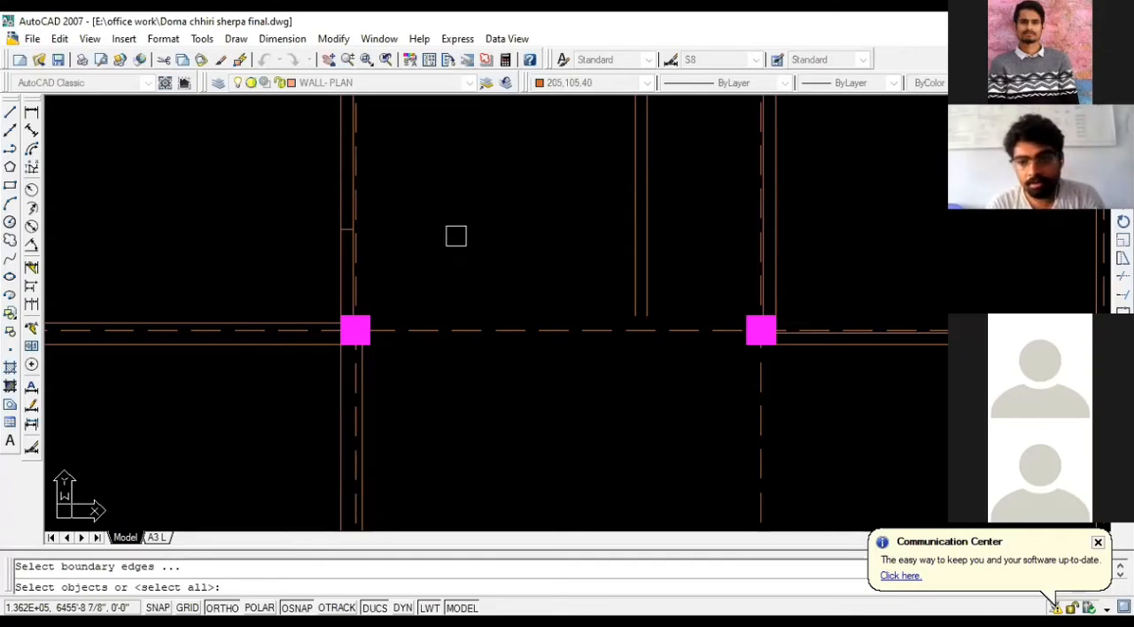
{"action": "key", "text": "Escape"}
{"action": "scroll", "coordinate": [326, 232], "scroll_direction": "up", "scroll_amount": 3}
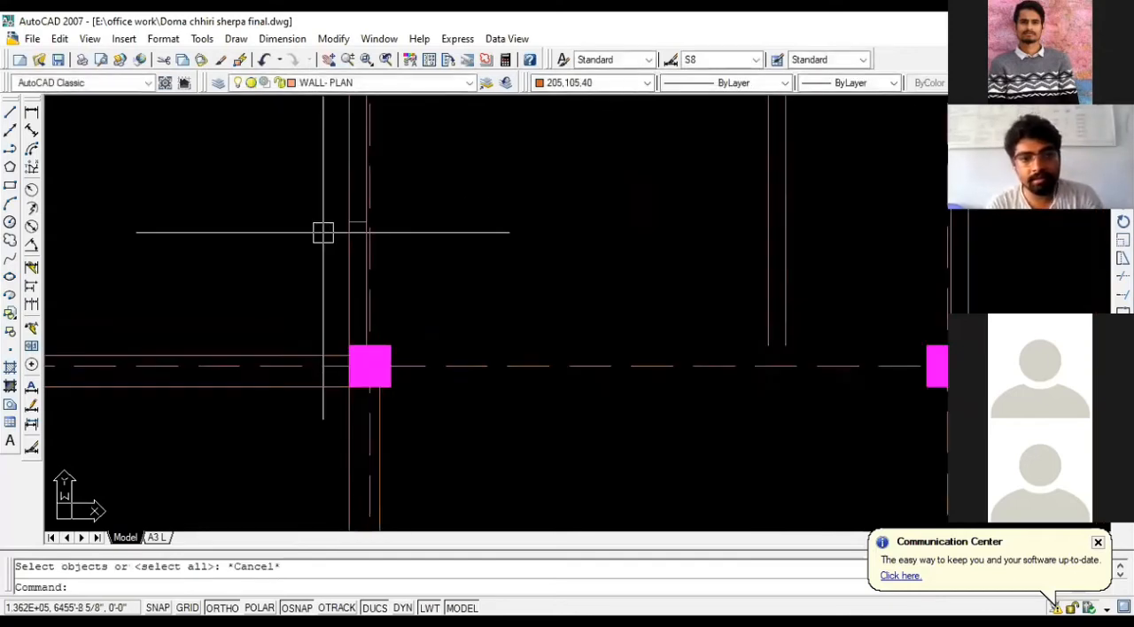
{"action": "key", "text": "Escape"}
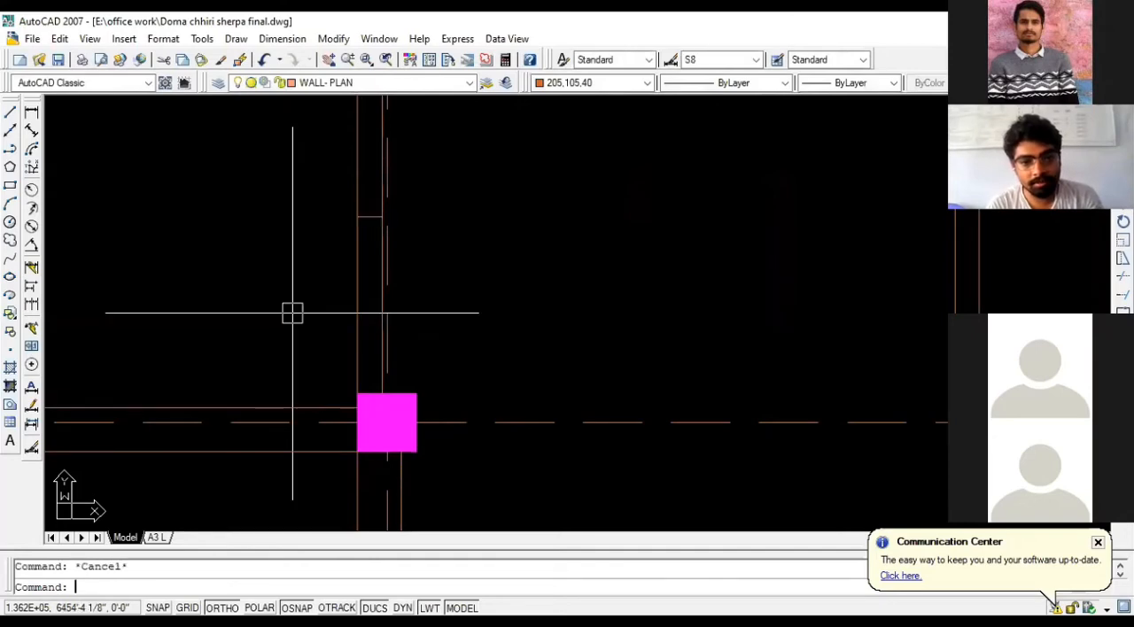
- Extend the short horizontal line above the second middle-row column rightward, past the double vertical partition, to the outer face of the third column's wall
{"action": "type", "text": "EX"}
{"action": "key", "text": "Return"}
{"action": "key", "text": "Return"}
{"action": "scroll", "coordinate": [216, 311], "scroll_direction": "down", "scroll_amount": 4}
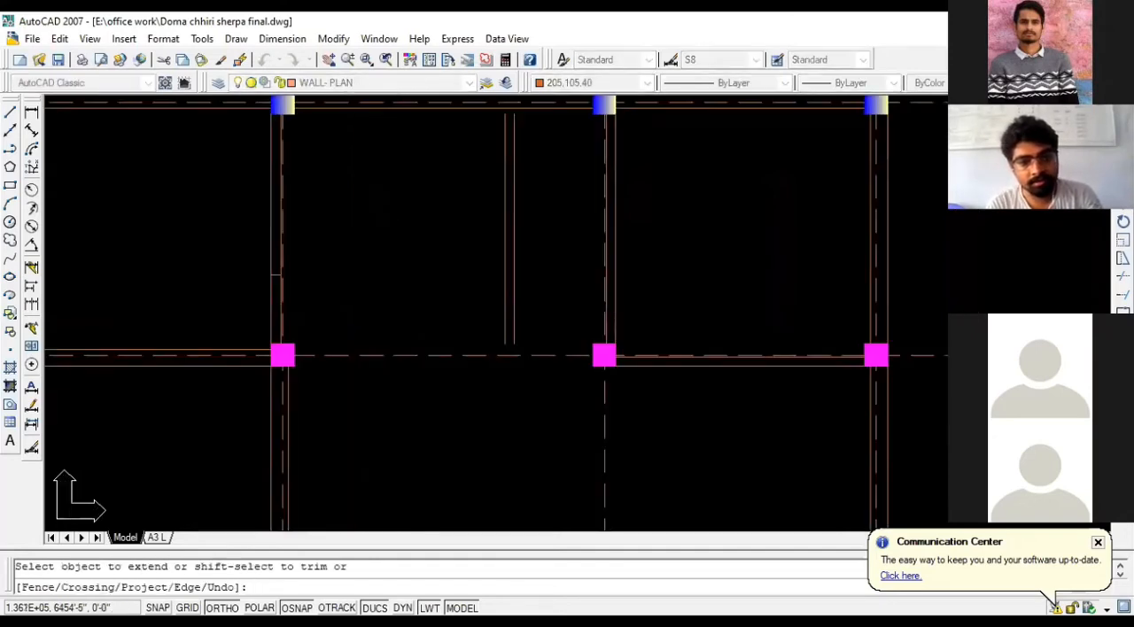
{"action": "left_click", "coordinate": [278, 274]}
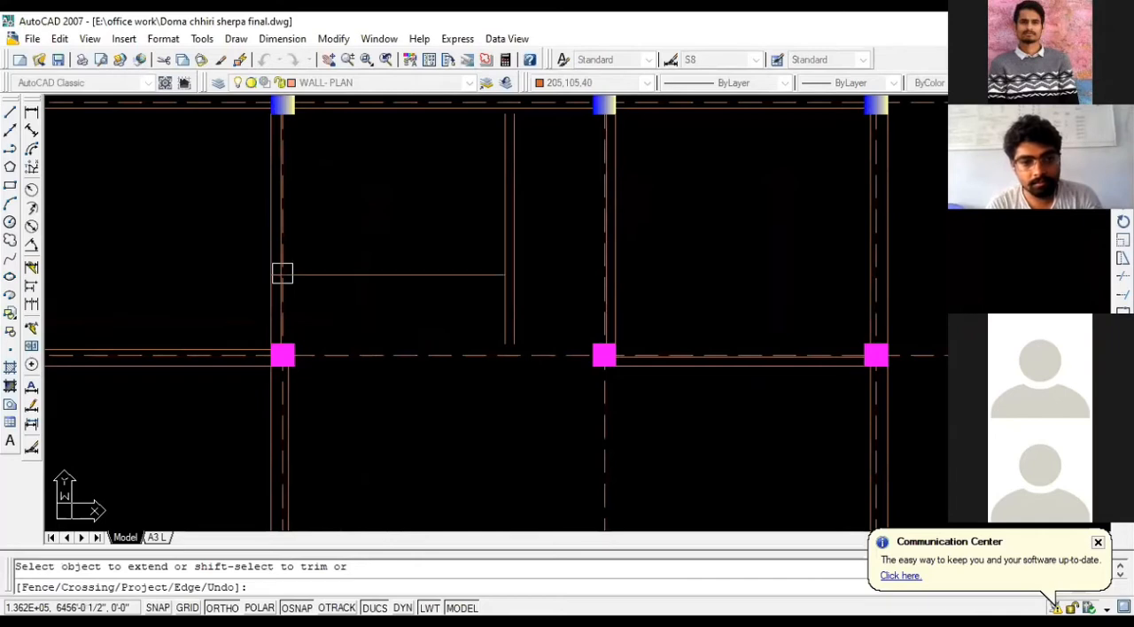
{"action": "left_click", "coordinate": [496, 274]}
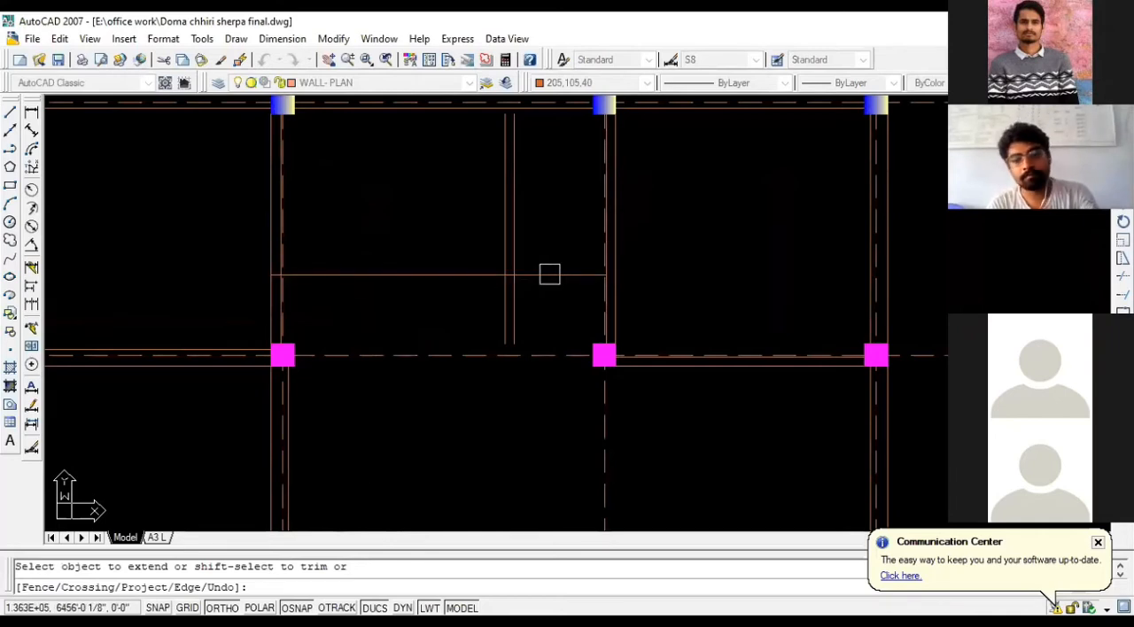
{"action": "key", "text": "Escape"}
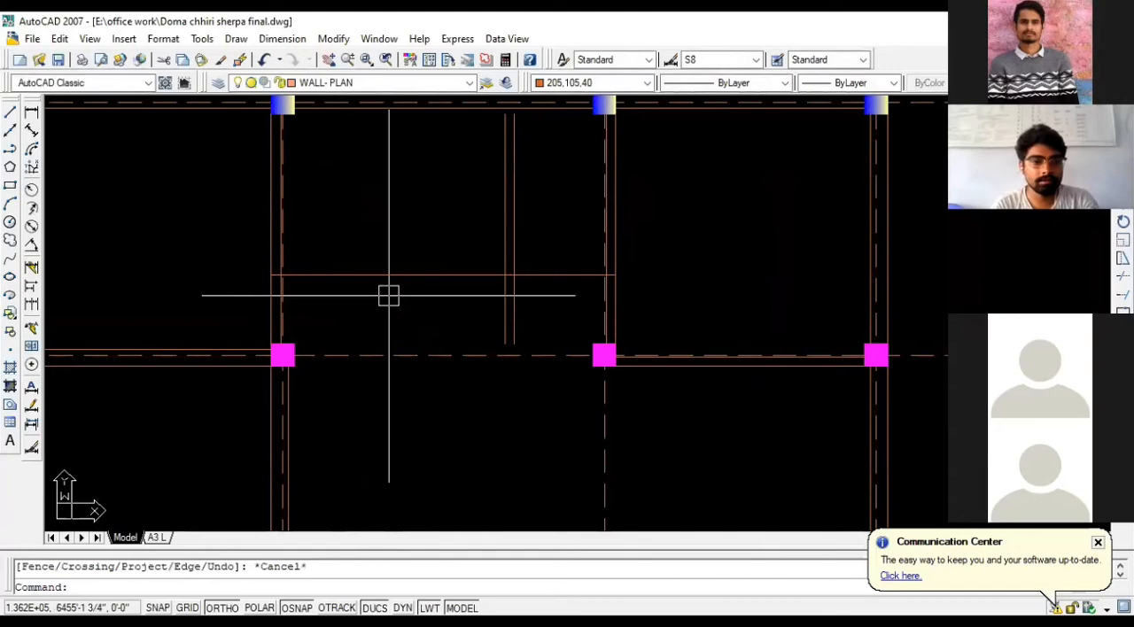
- Trim the two faces of the intermediate vertical partition below the extended horizontal line
{"action": "type", "text": "tr"}
{"action": "key", "text": "Return"}
{"action": "key", "text": "Return"}
{"action": "left_click", "coordinate": [537, 298]}
{"action": "left_click", "coordinate": [493, 308]}
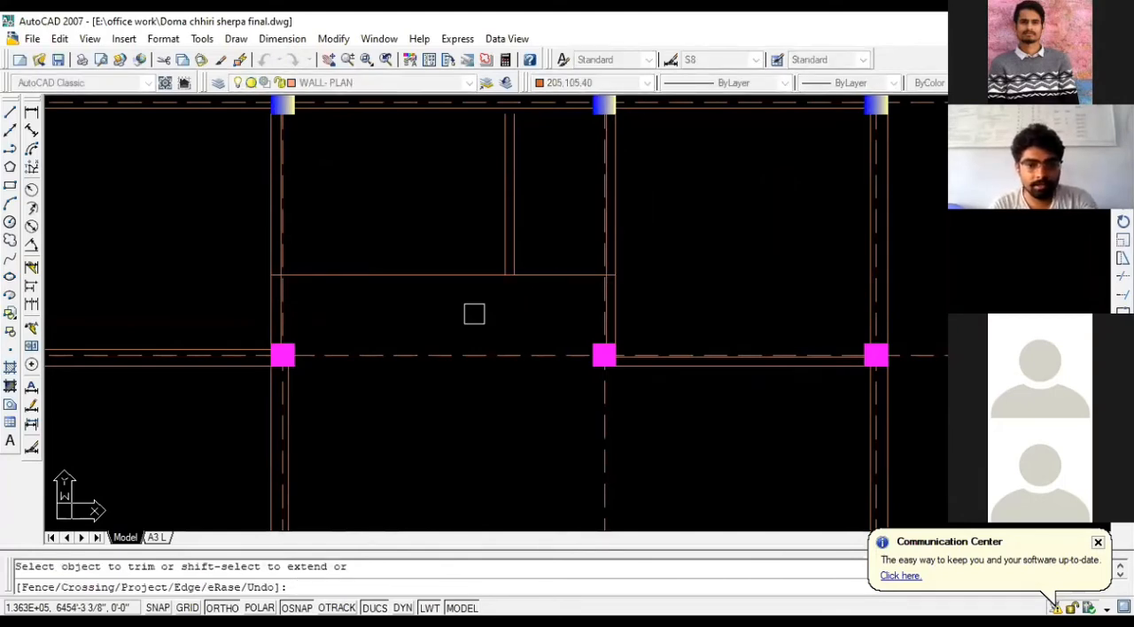
{"action": "key", "text": "Escape"}
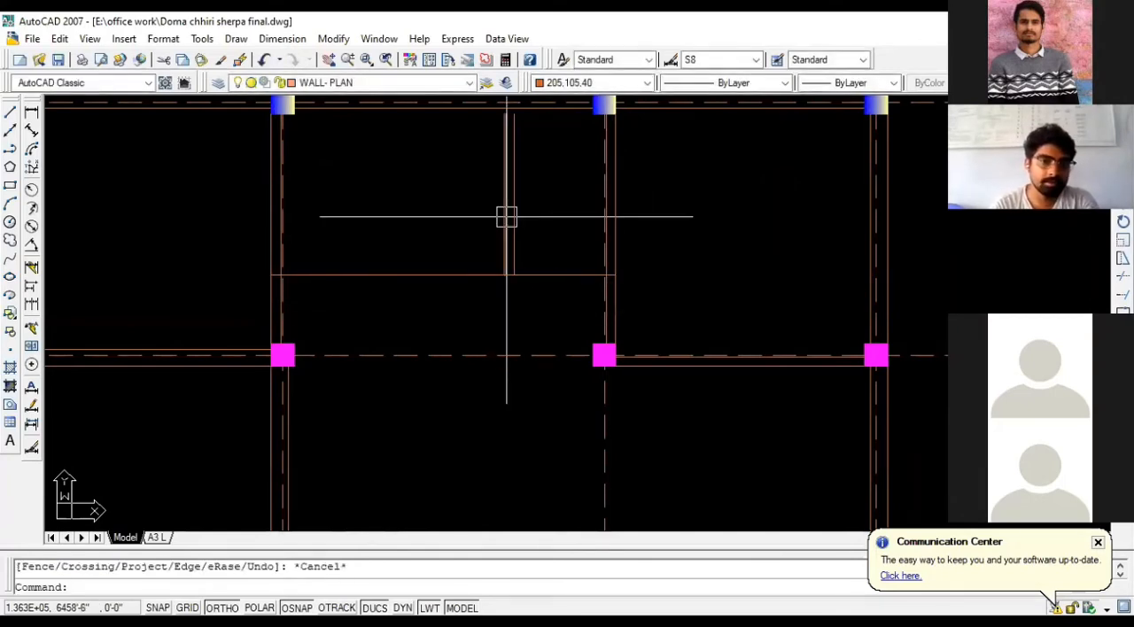
- Extend both faces of the intermediate vertical partition up to the inner face of the upper exterior wall
{"action": "type", "text": "ex"}
{"action": "key", "text": "Return"}
{"action": "key", "text": "Return"}
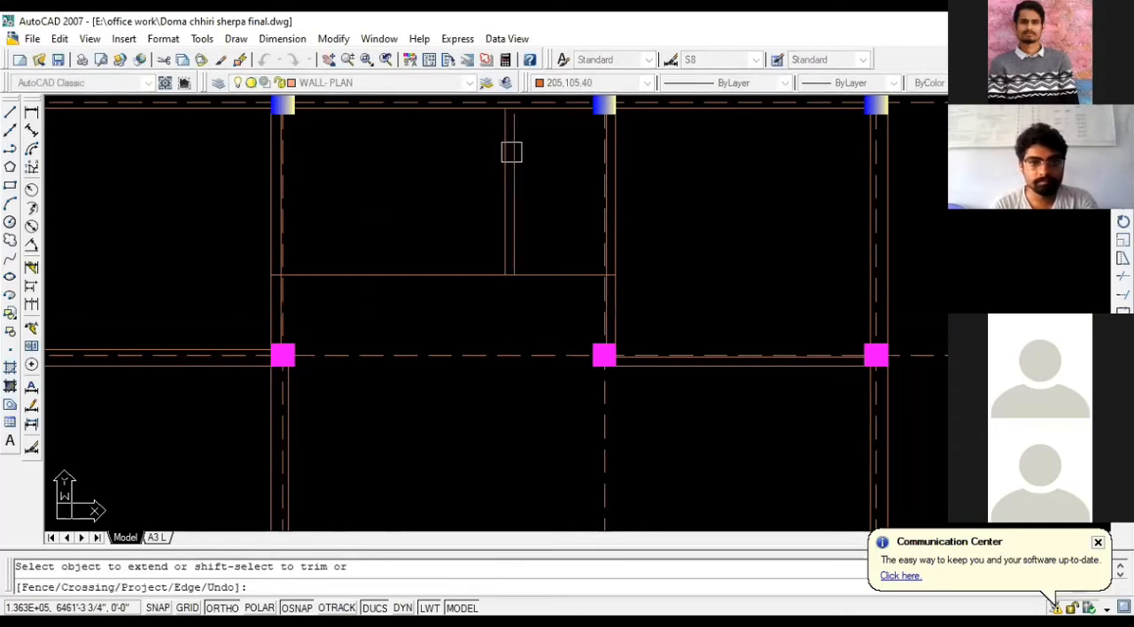
{"action": "left_click", "coordinate": [516, 142]}
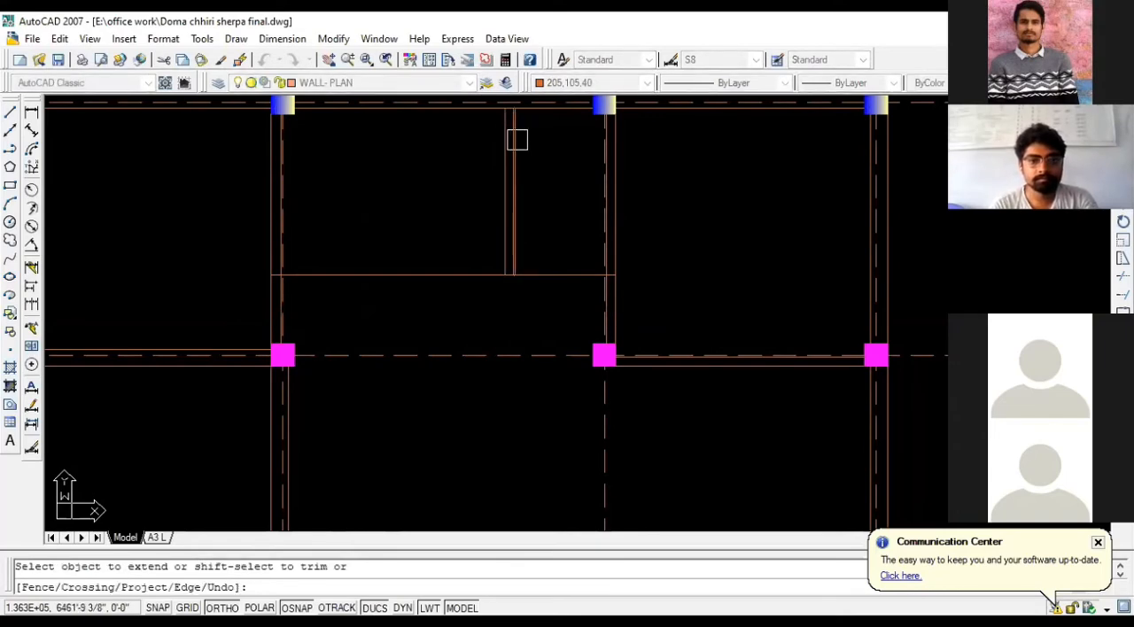
{"action": "scroll", "coordinate": [517, 140], "scroll_direction": "down", "scroll_amount": 2}
{"action": "scroll", "coordinate": [541, 133], "scroll_direction": "up", "scroll_amount": 8}
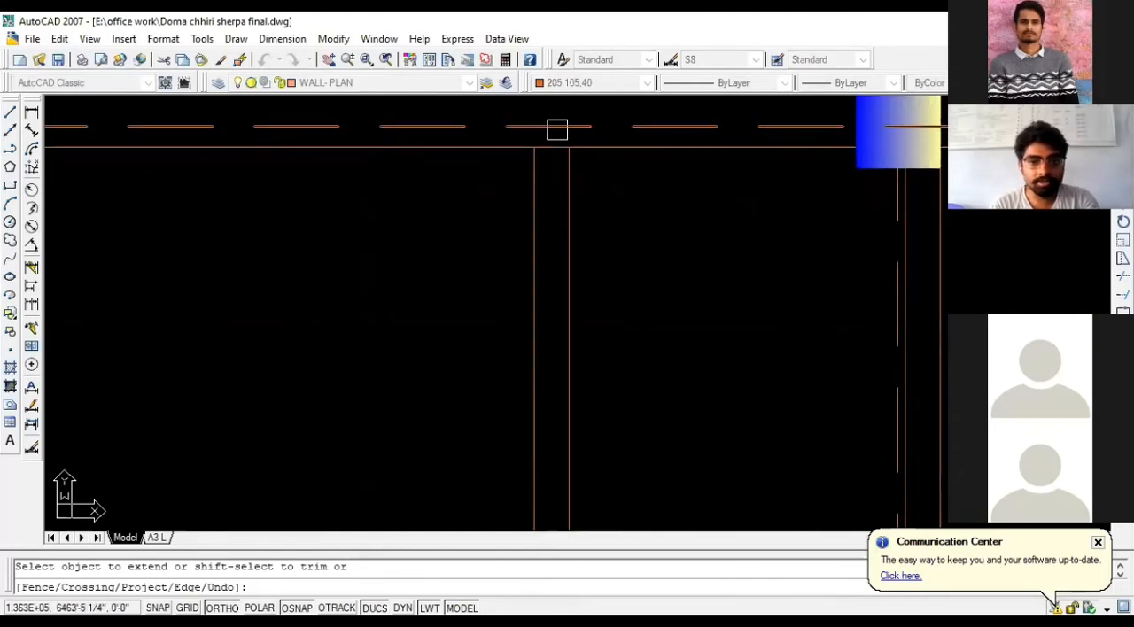
{"action": "key", "text": "Escape"}
- Trim the upper exterior wall's inner face line between the two faces of the intermediate partition
{"action": "type", "text": "tr"}
{"action": "key", "text": "Return"}
{"action": "key", "text": "Return"}
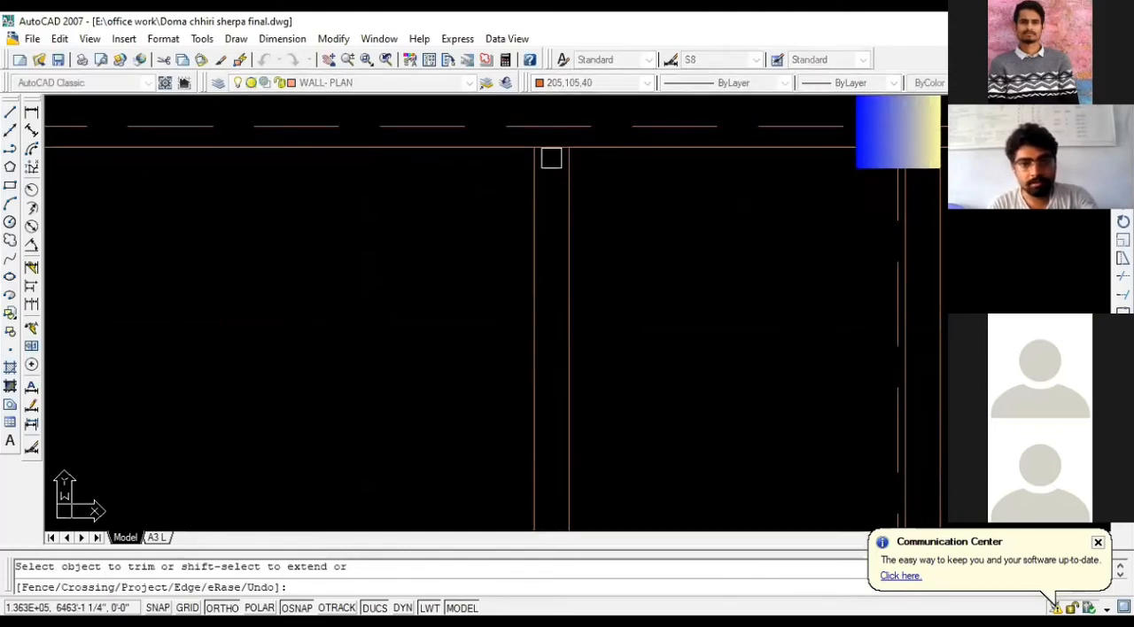
{"action": "scroll", "coordinate": [571, 195], "scroll_direction": "down", "scroll_amount": 2}
{"action": "scroll", "coordinate": [567, 253], "scroll_direction": "down", "scroll_amount": 1}
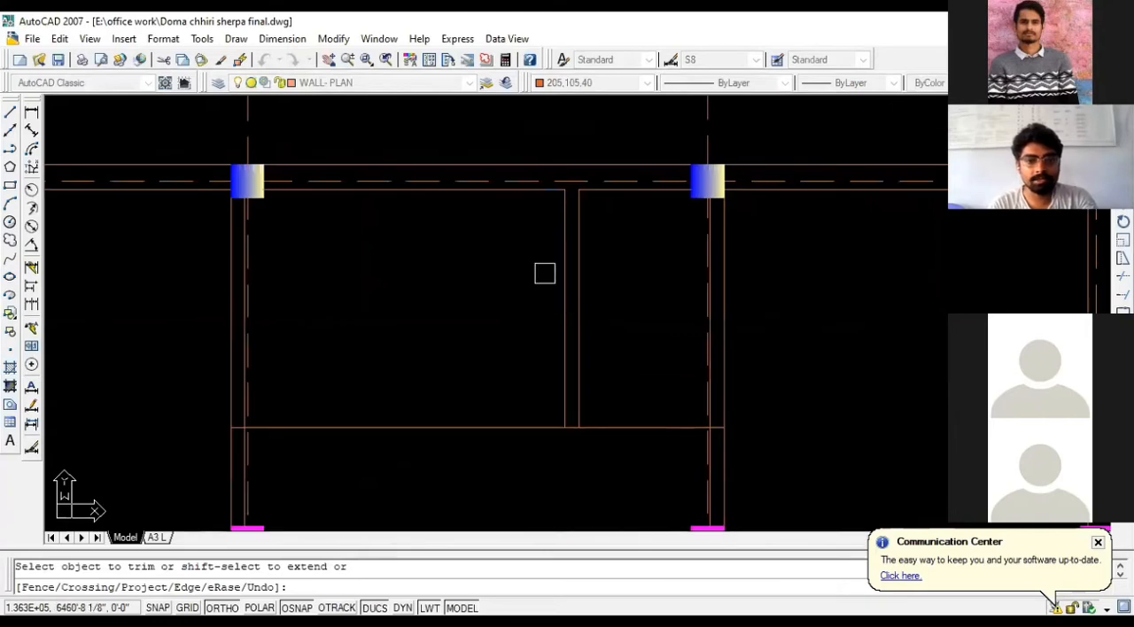
{"action": "key", "text": "Escape"}
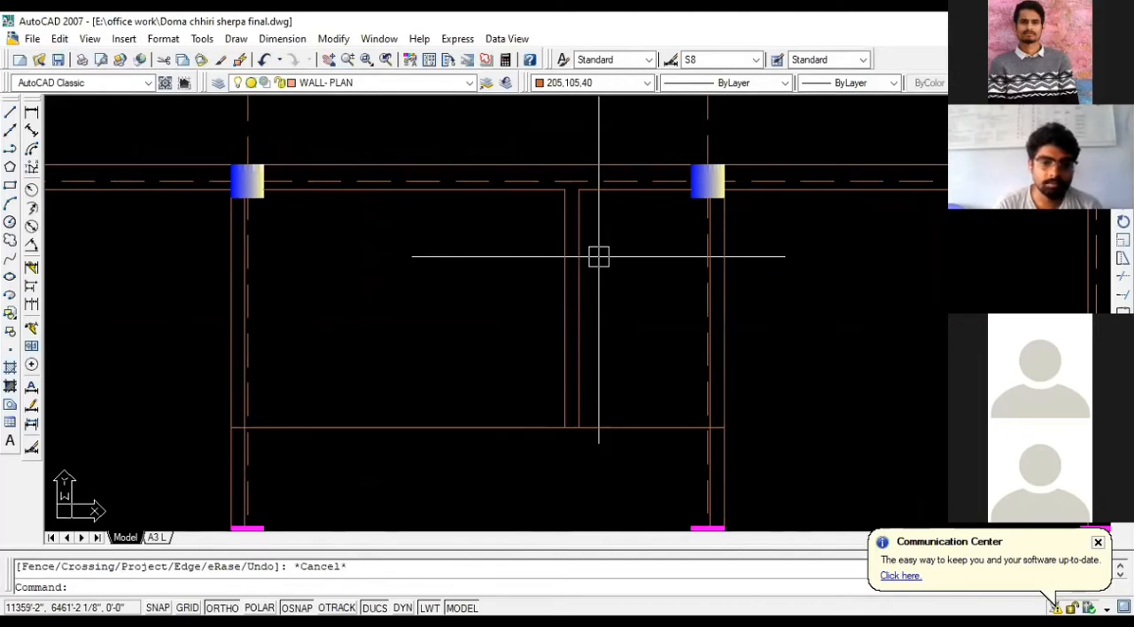
- Trim the horizontal line between the two partition faces at the partition's lower end
{"action": "type", "text": "tr"}
{"action": "key", "text": "Return"}
{"action": "key", "text": "Return"}
{"action": "scroll", "coordinate": [563, 438], "scroll_direction": "up", "scroll_amount": 2}
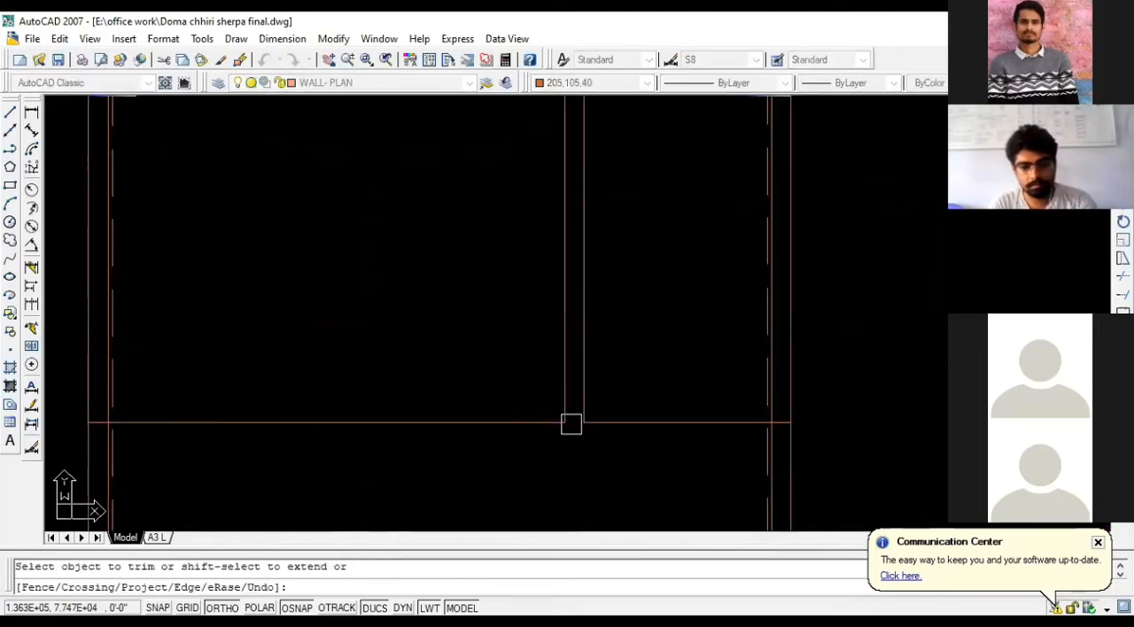
{"action": "scroll", "coordinate": [644, 405], "scroll_direction": "down", "scroll_amount": 2}
{"action": "key", "text": "Escape"}
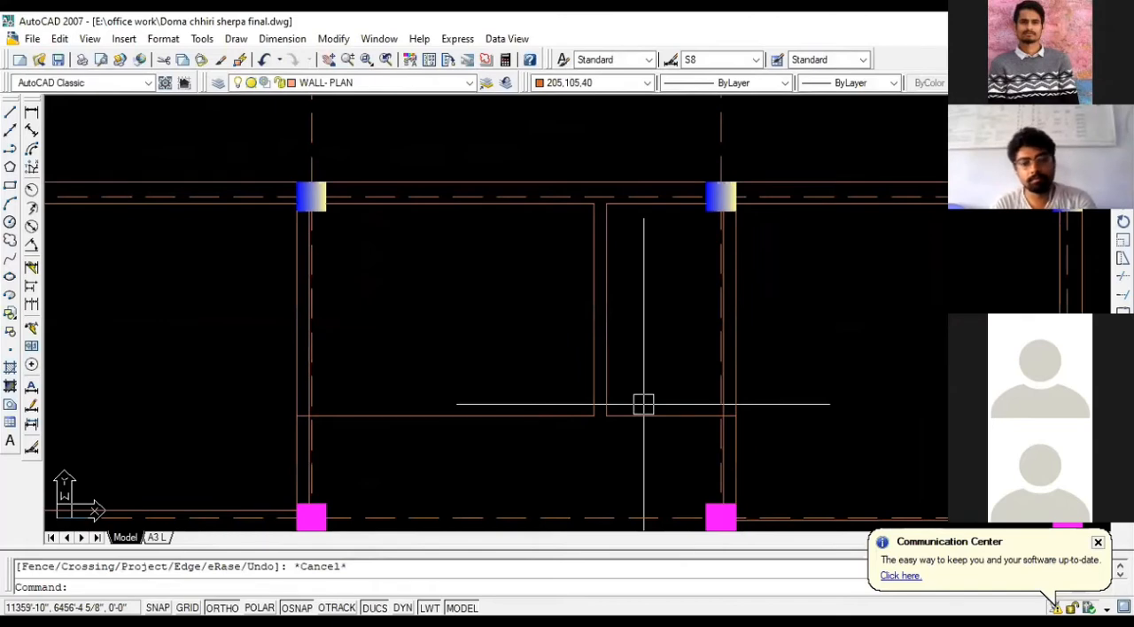
- Compare the new partition layout in the middle bay with the stair and toilet area of the reference plan
{"action": "scroll", "coordinate": [551, 368], "scroll_direction": "down", "scroll_amount": 3}
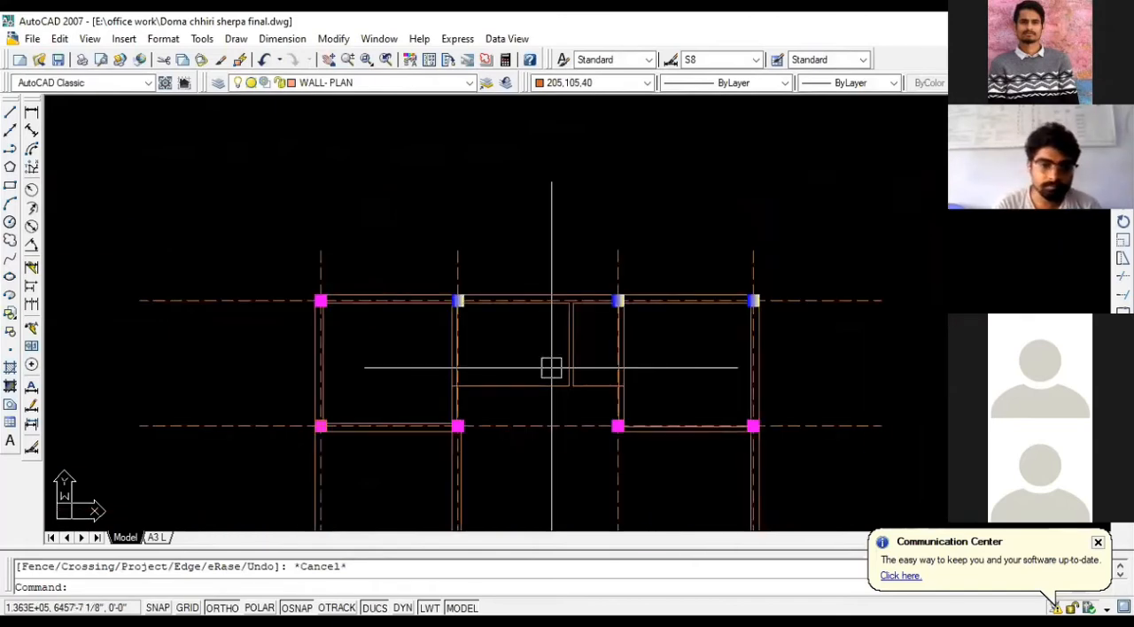
{"action": "scroll", "coordinate": [561, 363], "scroll_direction": "up", "scroll_amount": 2}
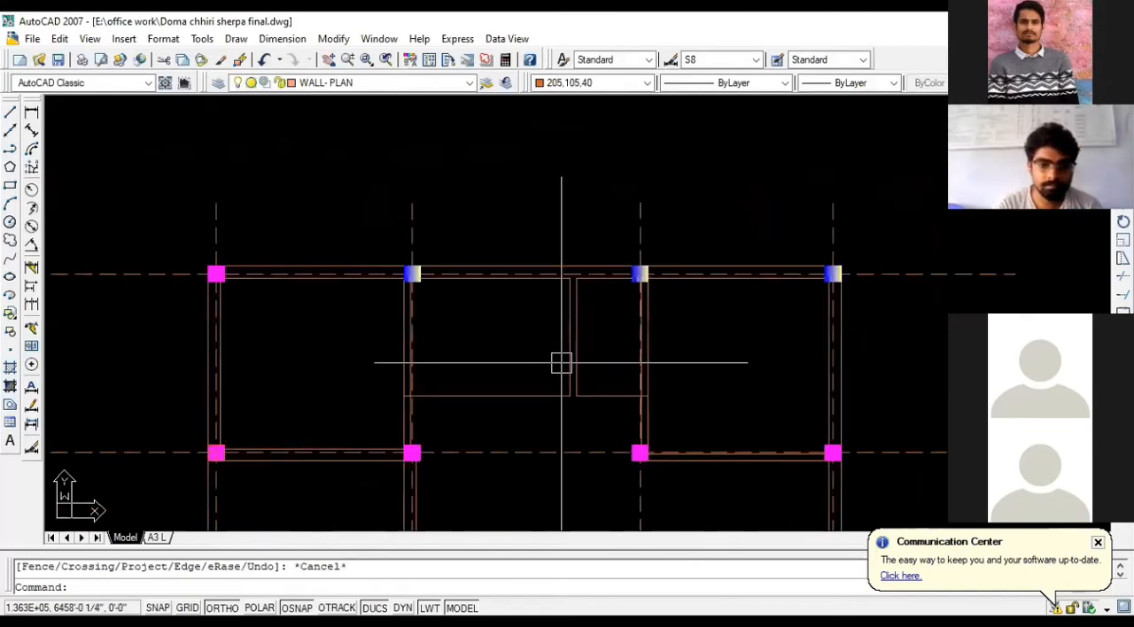
{"action": "scroll", "coordinate": [561, 362], "scroll_direction": "up", "scroll_amount": 2}
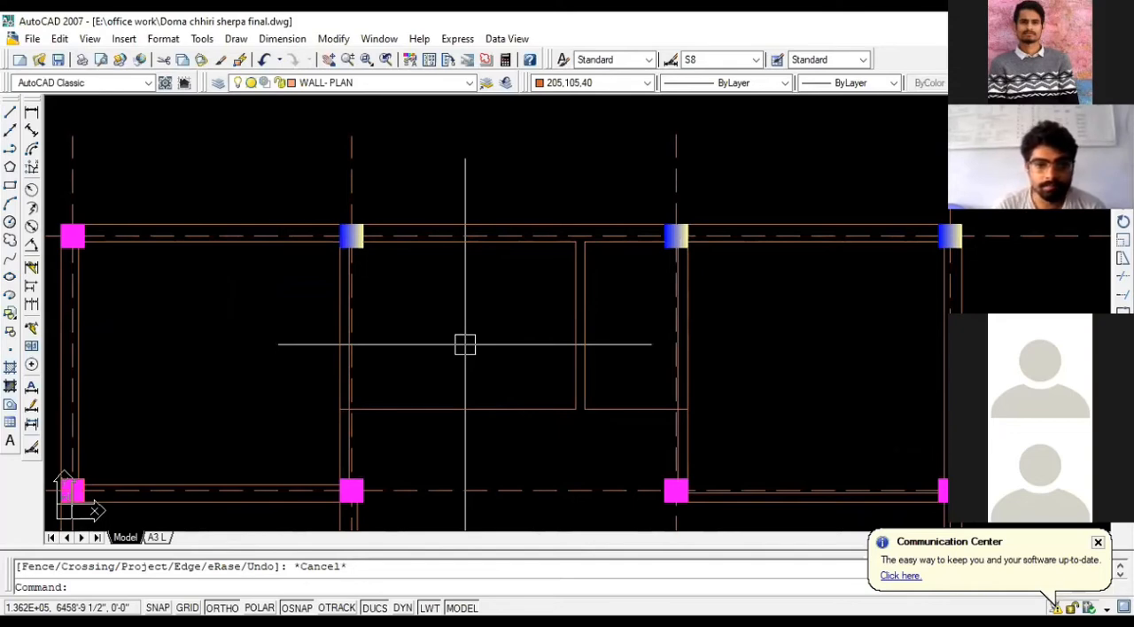
{"action": "scroll", "coordinate": [466, 345], "scroll_direction": "up", "scroll_amount": 1}
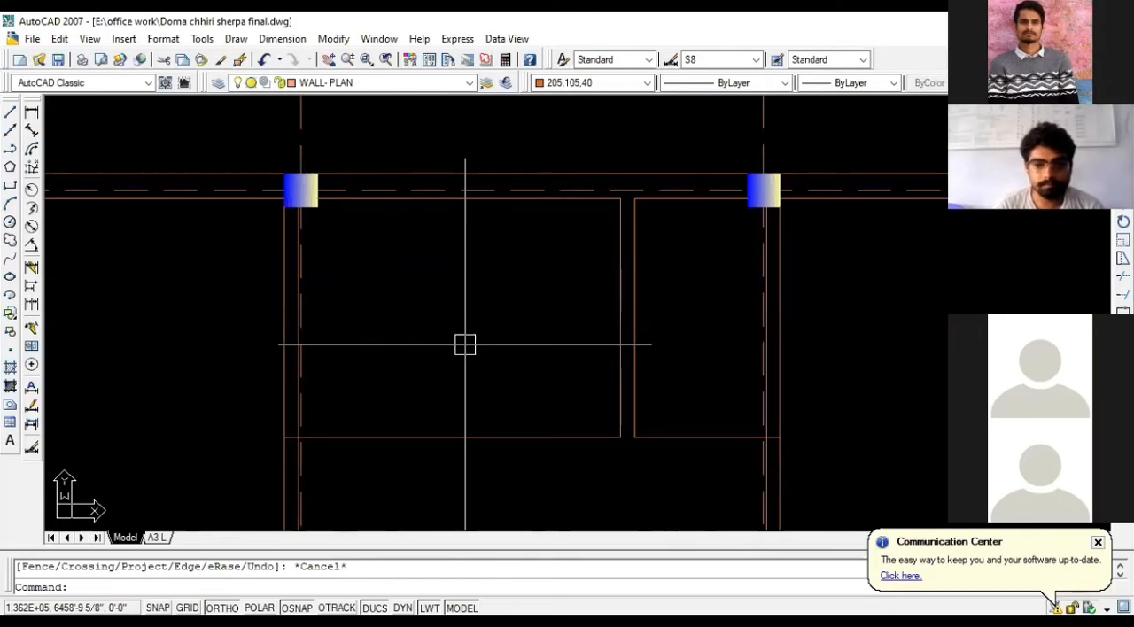
{"action": "scroll", "coordinate": [465, 345], "scroll_direction": "down", "scroll_amount": 4}
{"action": "scroll", "coordinate": [474, 368], "scroll_direction": "up", "scroll_amount": 2}
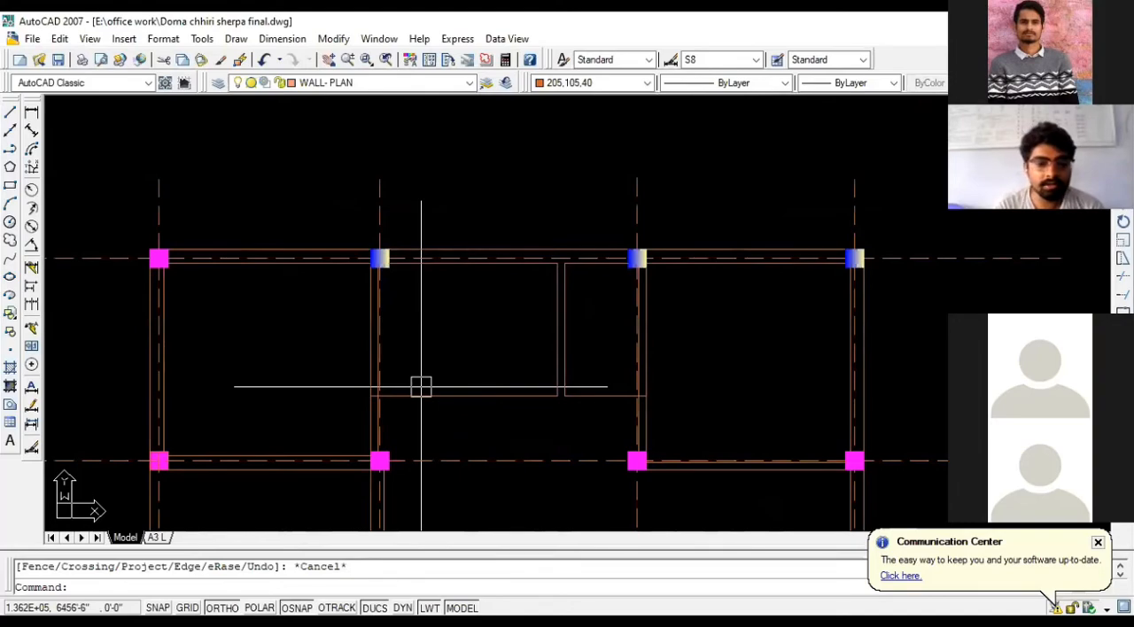
{"action": "scroll", "coordinate": [421, 387], "scroll_direction": "down", "scroll_amount": 6}
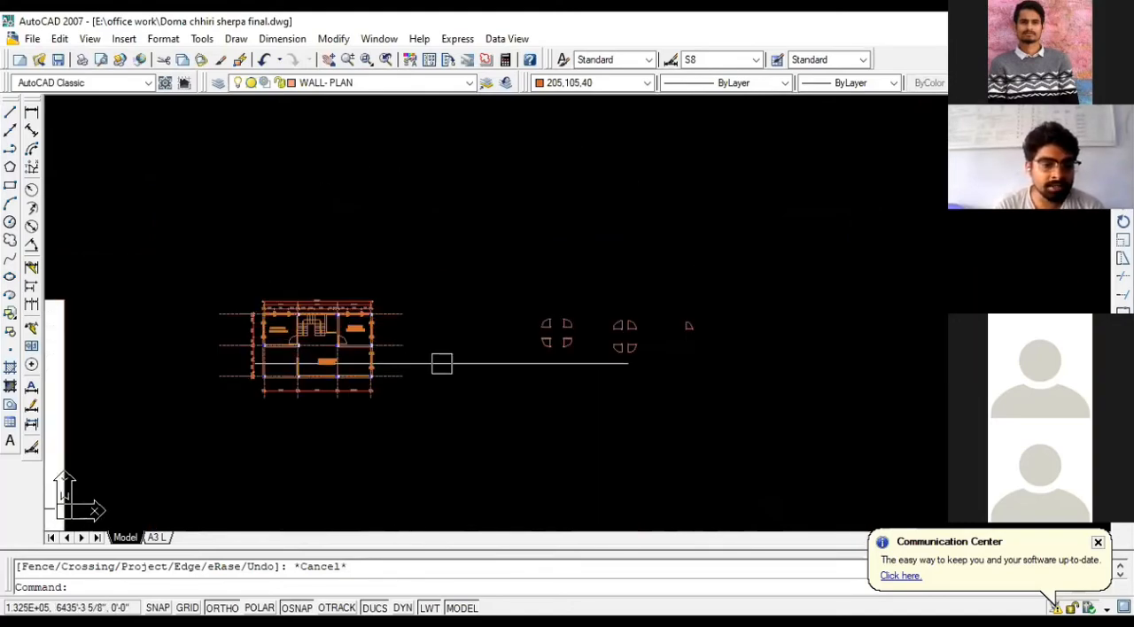
{"action": "scroll", "coordinate": [276, 364], "scroll_direction": "up", "scroll_amount": 8}
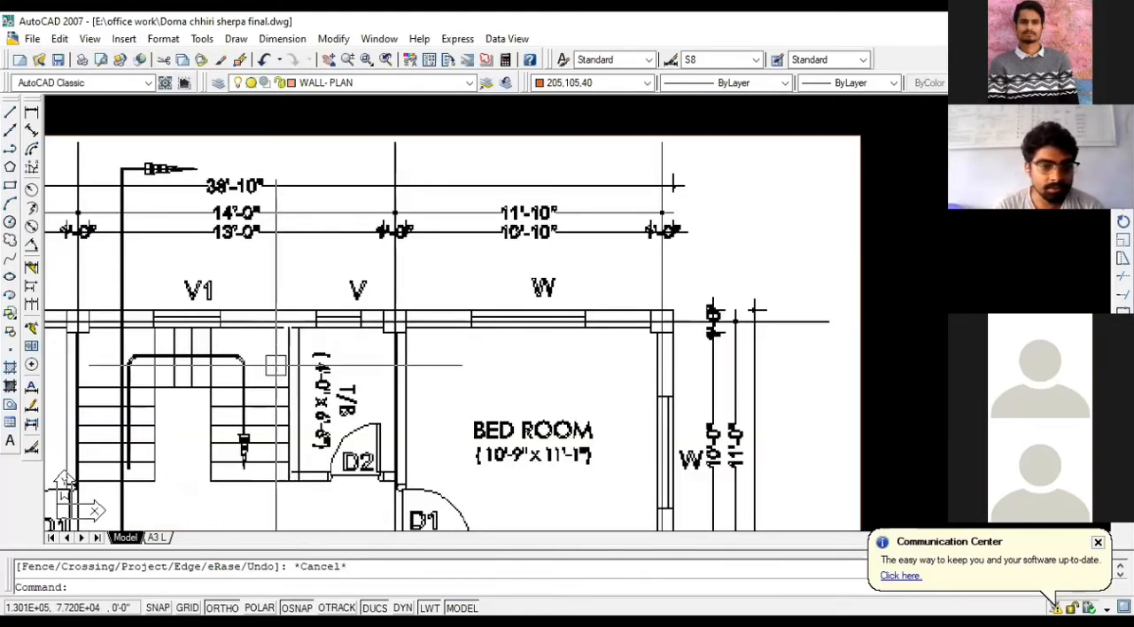
{"action": "scroll", "coordinate": [266, 363], "scroll_direction": "down", "scroll_amount": 3}
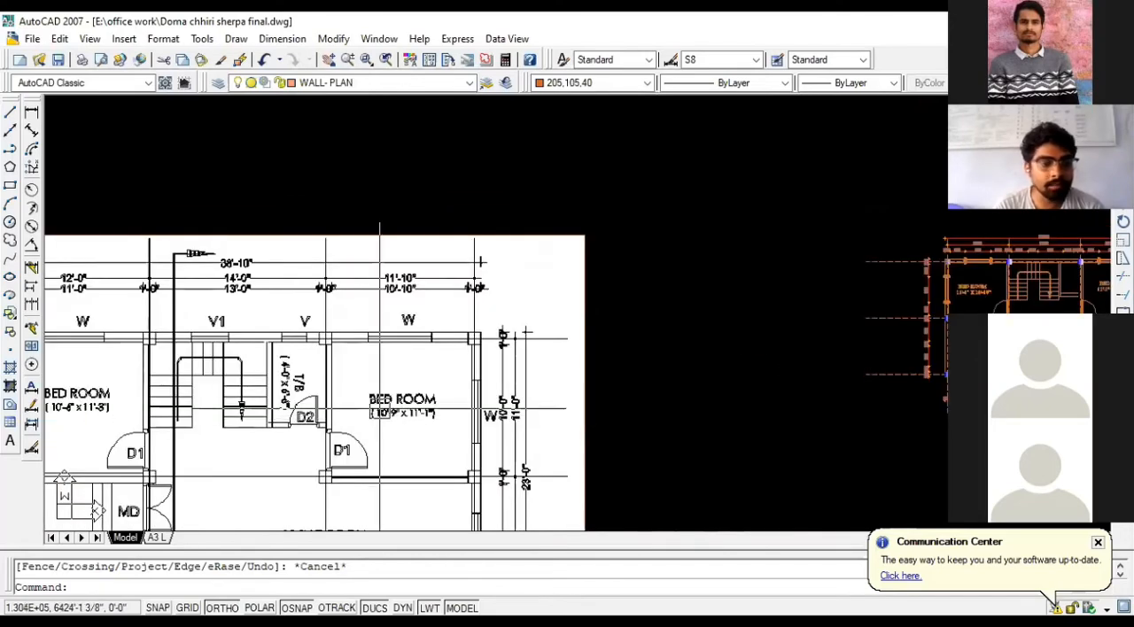
- Look through the other drawing sheets in the file and examine the staircase beside the living room in an existing floor plan
{"action": "scroll", "coordinate": [523, 367], "scroll_direction": "down", "scroll_amount": 6}
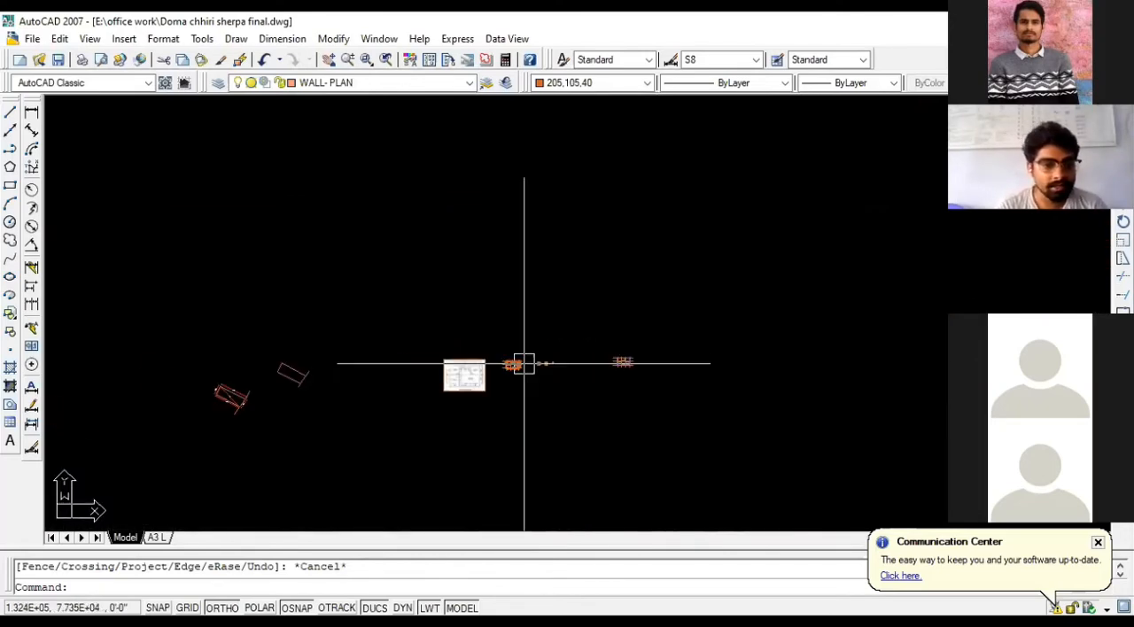
{"action": "scroll", "coordinate": [519, 371], "scroll_direction": "up", "scroll_amount": 5}
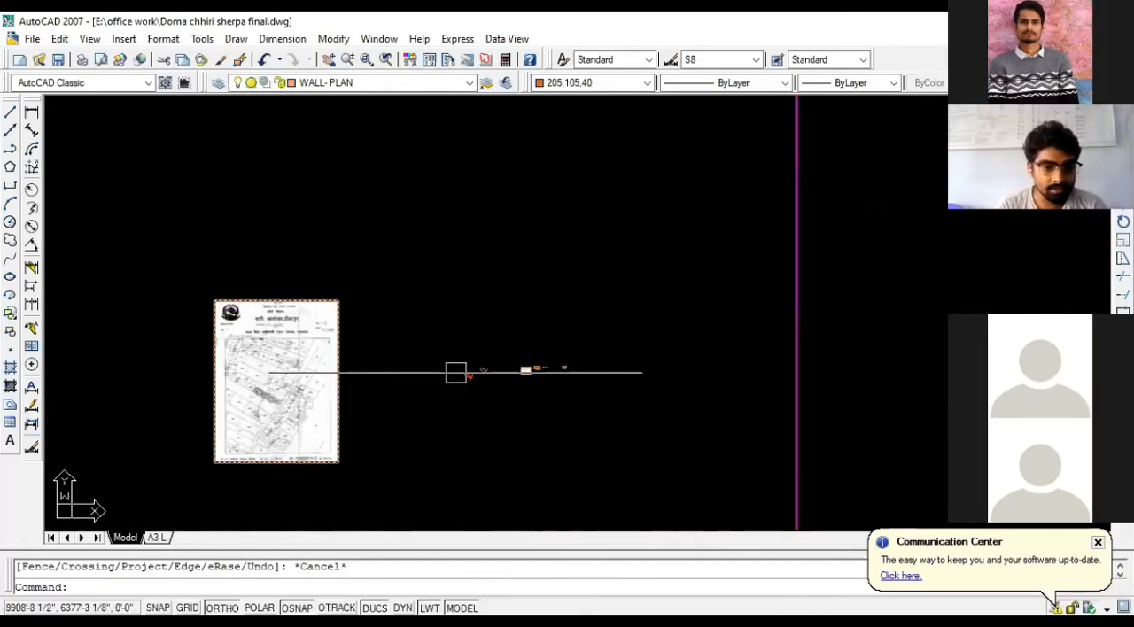
{"action": "scroll", "coordinate": [496, 368], "scroll_direction": "down", "scroll_amount": 3}
{"action": "scroll", "coordinate": [359, 446], "scroll_direction": "up", "scroll_amount": 3}
{"action": "scroll", "coordinate": [198, 353], "scroll_direction": "up", "scroll_amount": 6}
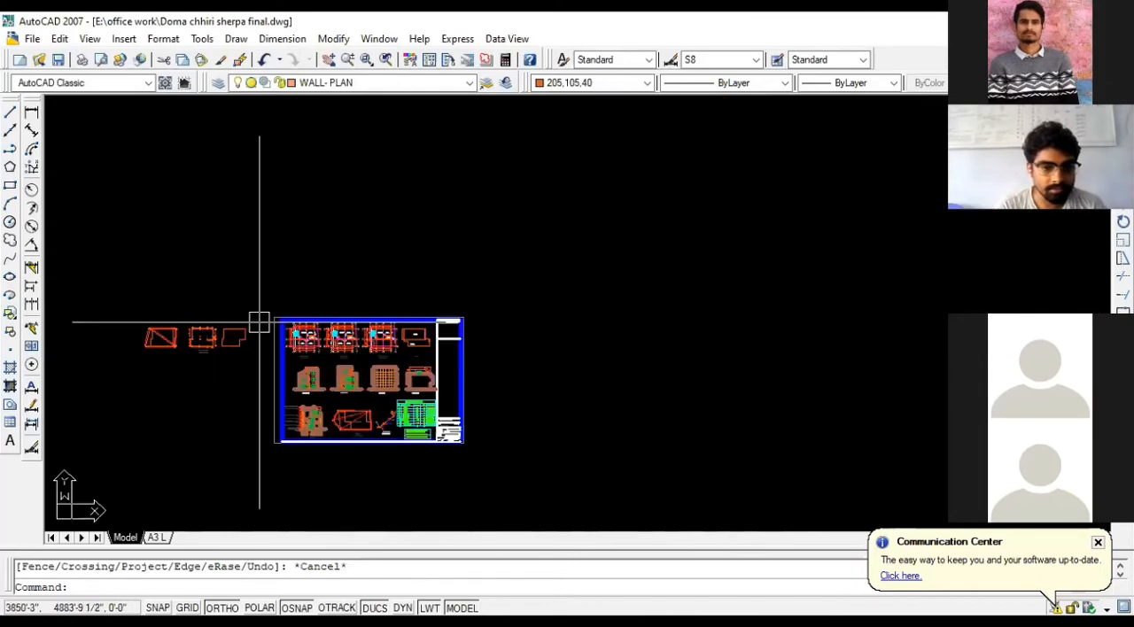
{"action": "scroll", "coordinate": [259, 323], "scroll_direction": "down", "scroll_amount": 5}
{"action": "scroll", "coordinate": [767, 403], "scroll_direction": "down", "scroll_amount": 2}
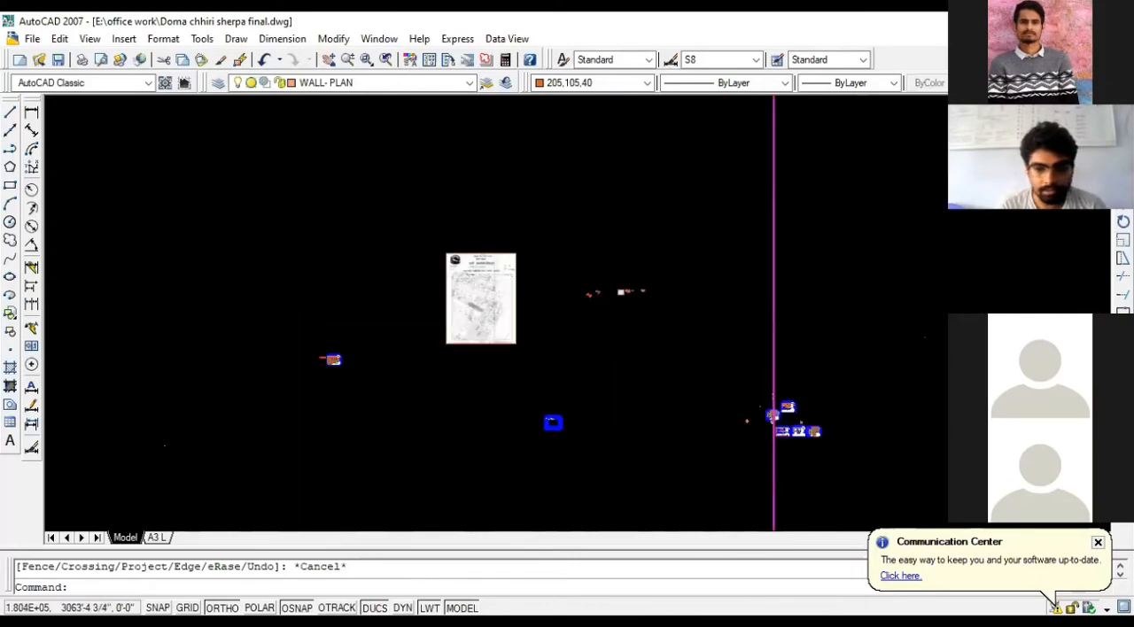
{"action": "scroll", "coordinate": [745, 351], "scroll_direction": "up", "scroll_amount": 4}
{"action": "scroll", "coordinate": [745, 351], "scroll_direction": "up", "scroll_amount": 2}
{"action": "scroll", "coordinate": [621, 417], "scroll_direction": "down", "scroll_amount": 1}
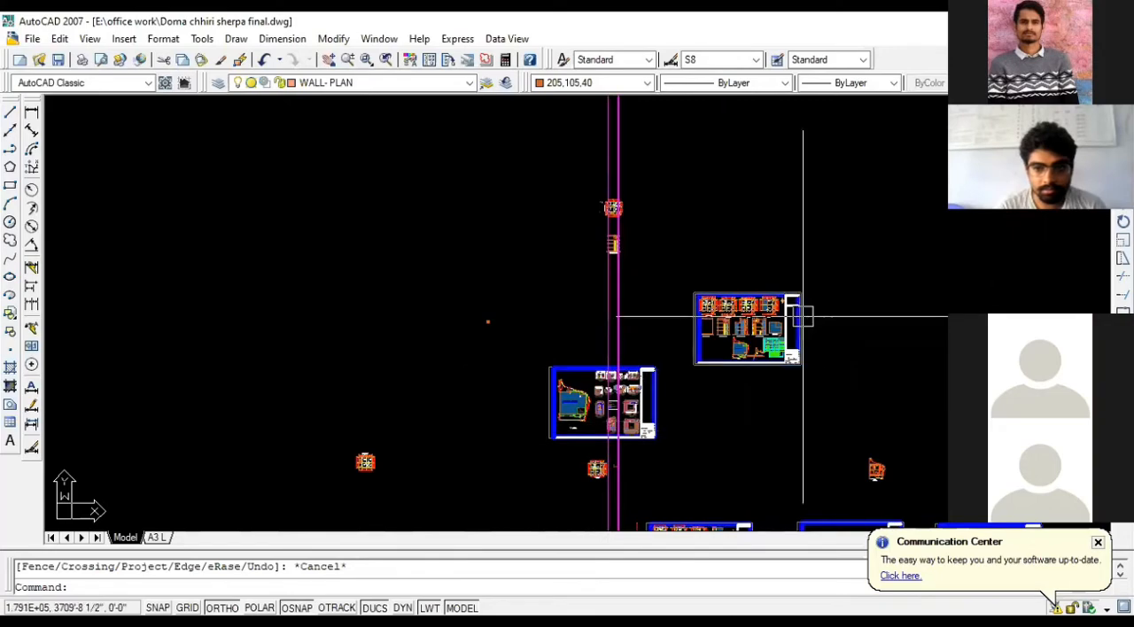
{"action": "scroll", "coordinate": [797, 317], "scroll_direction": "up", "scroll_amount": 6}
{"action": "scroll", "coordinate": [700, 290], "scroll_direction": "up", "scroll_amount": 6}
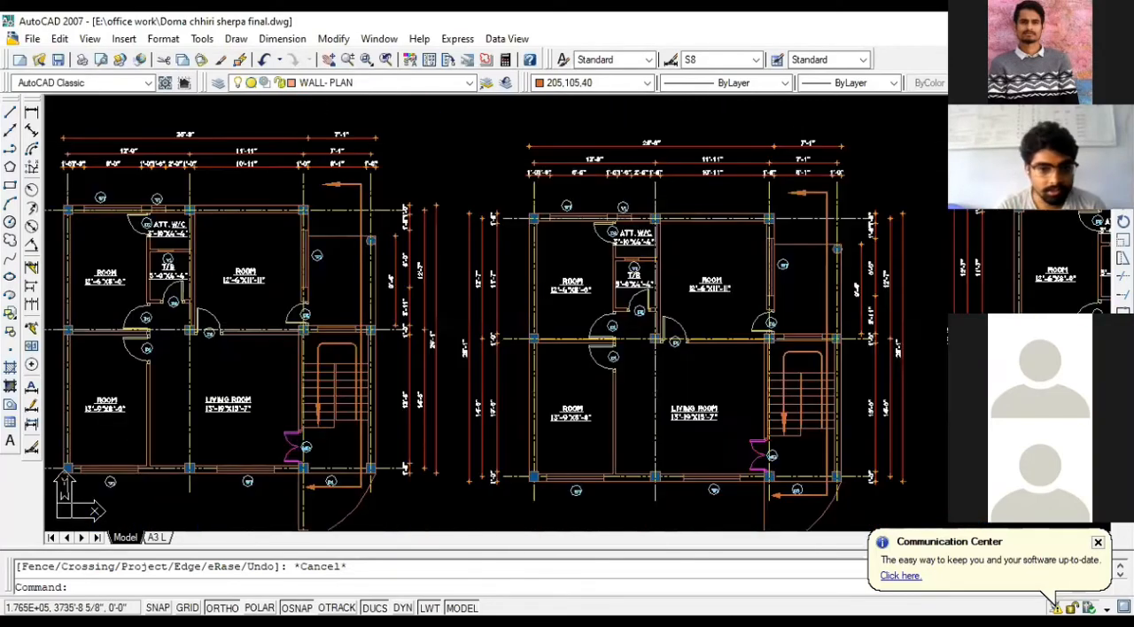
{"action": "scroll", "coordinate": [340, 416], "scroll_direction": "up", "scroll_amount": 3}
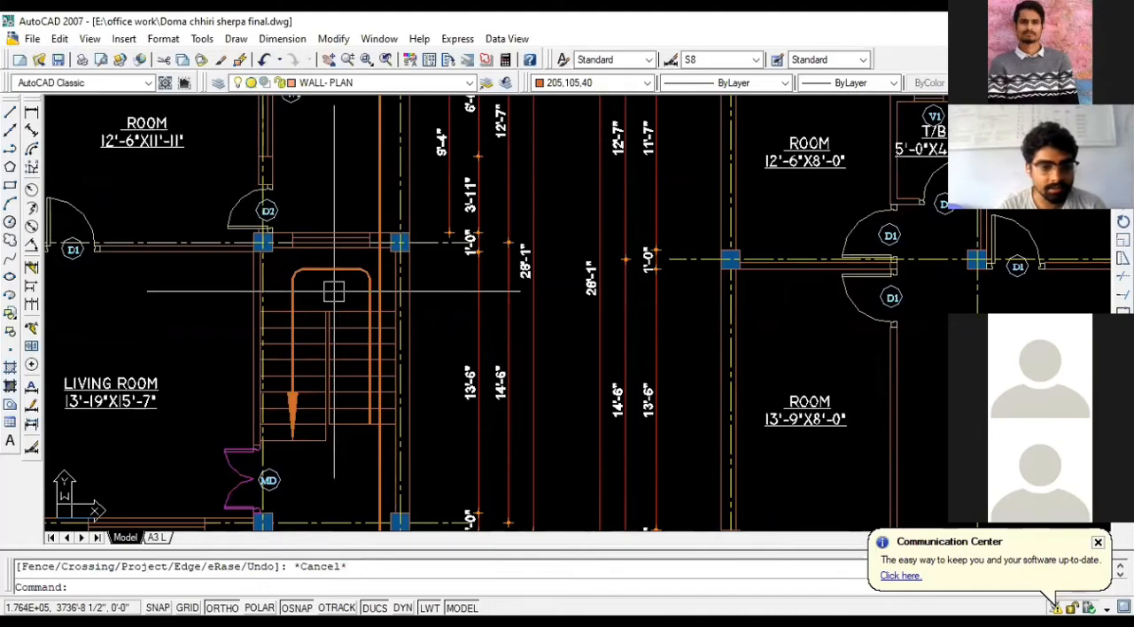
{"action": "scroll", "coordinate": [333, 292], "scroll_direction": "down", "scroll_amount": 3}
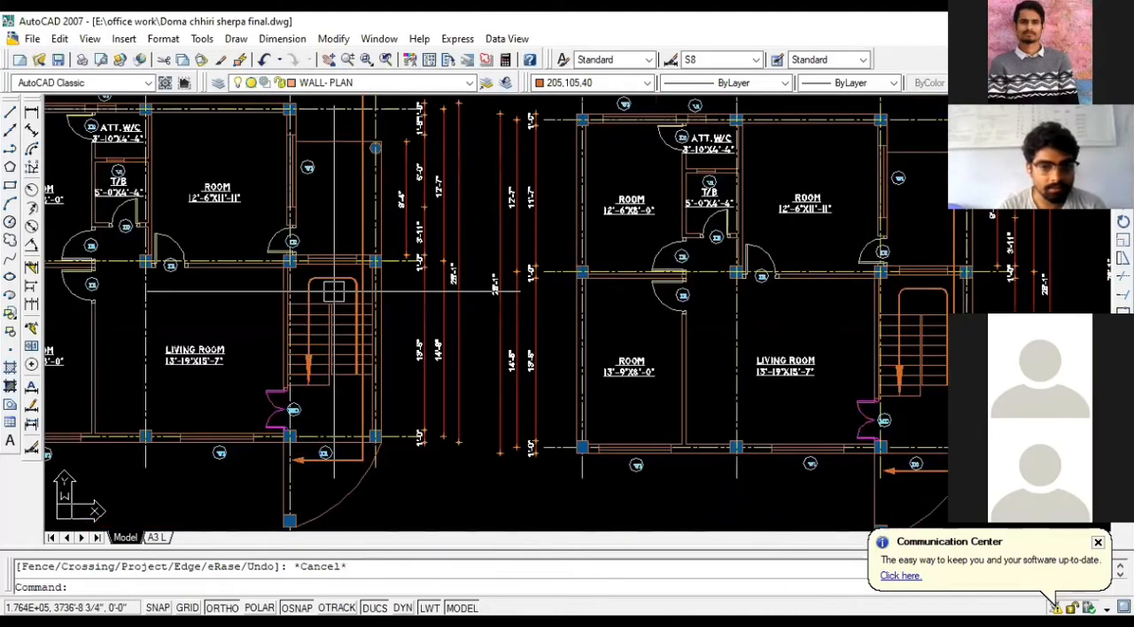
{"action": "scroll", "coordinate": [333, 292], "scroll_direction": "down", "scroll_amount": 6}
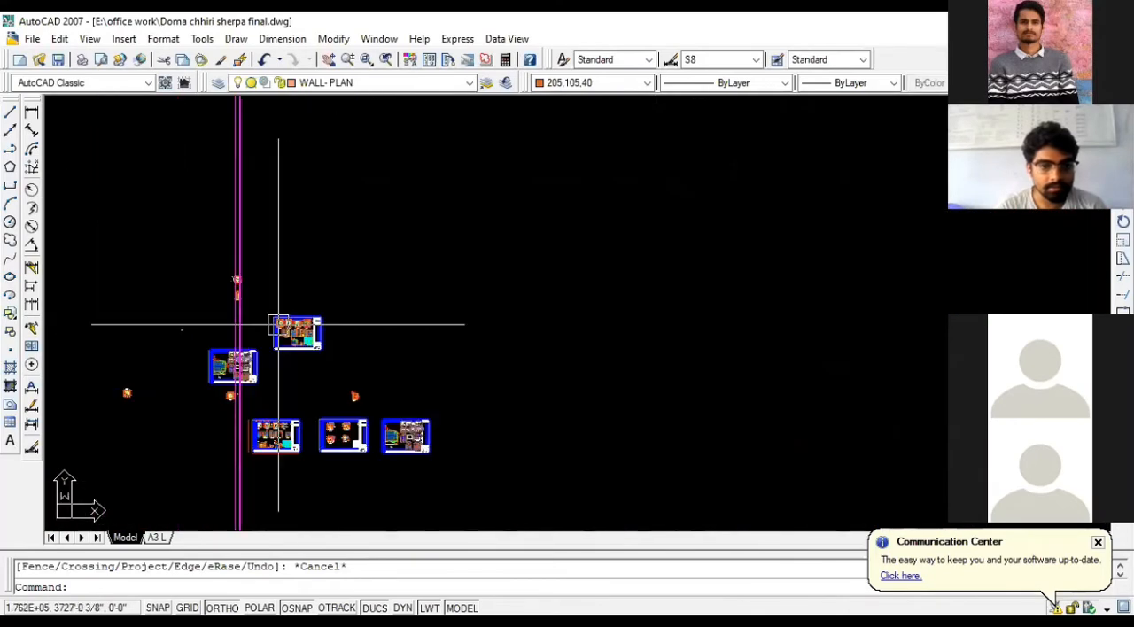
- Locate the working floor plan again among the scattered drawings, beside the reference plan image
{"action": "scroll", "coordinate": [283, 319], "scroll_direction": "down", "scroll_amount": 5}
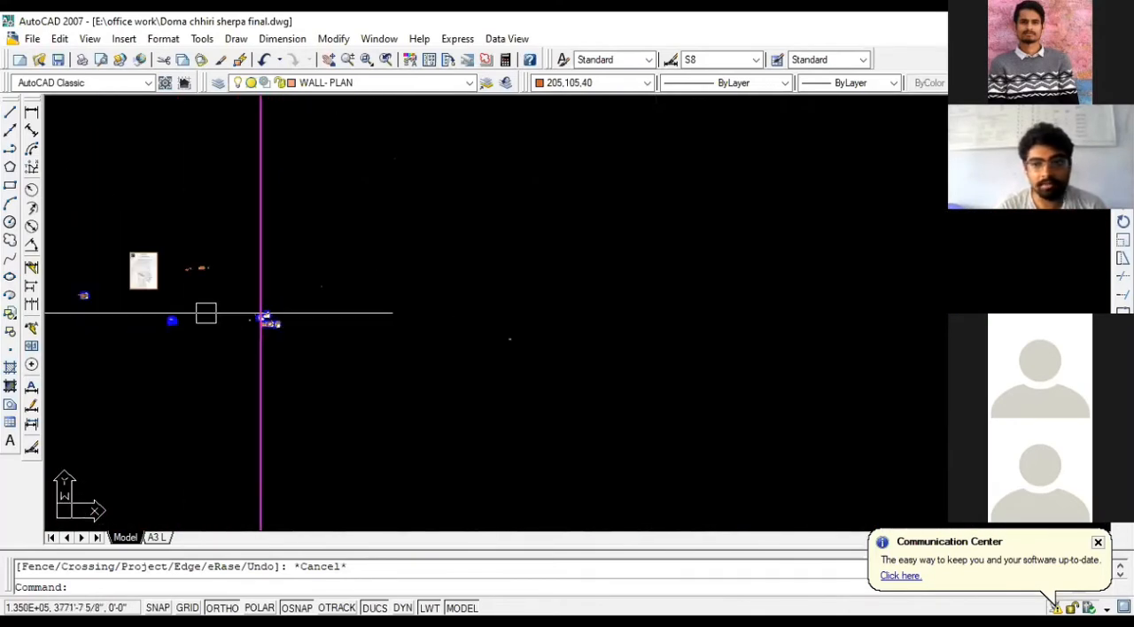
{"action": "scroll", "coordinate": [481, 338], "scroll_direction": "up", "scroll_amount": 6}
{"action": "scroll", "coordinate": [674, 339], "scroll_direction": "up", "scroll_amount": 3}
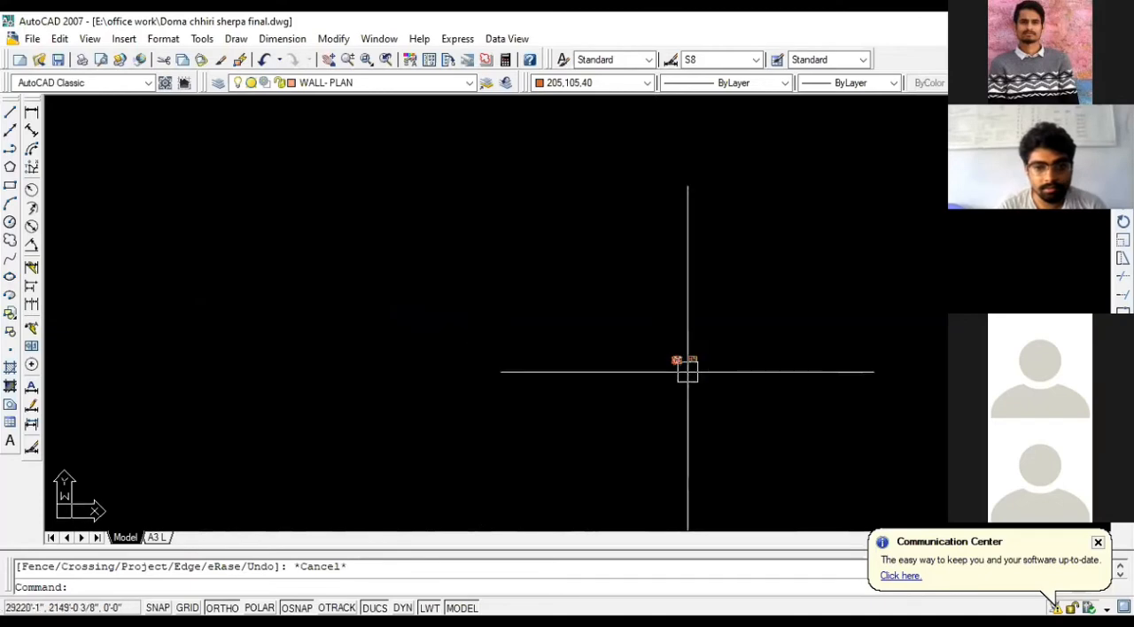
{"action": "scroll", "coordinate": [688, 371], "scroll_direction": "up", "scroll_amount": 2}
{"action": "scroll", "coordinate": [509, 354], "scroll_direction": "down", "scroll_amount": 5}
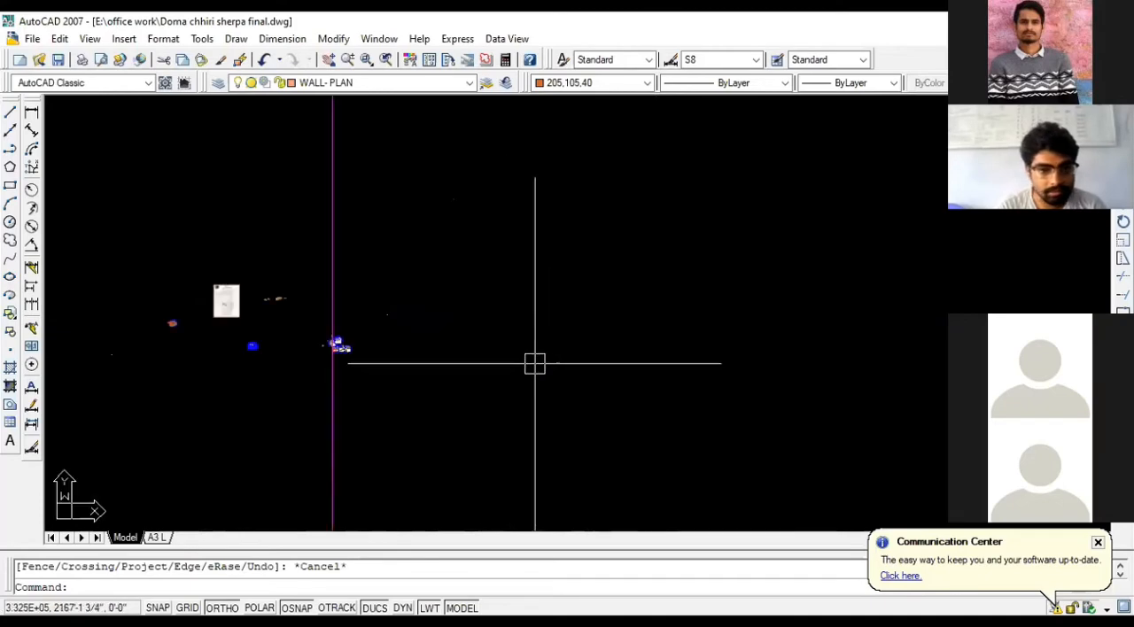
{"action": "scroll", "coordinate": [218, 290], "scroll_direction": "up", "scroll_amount": 4}
{"action": "scroll", "coordinate": [349, 309], "scroll_direction": "up", "scroll_amount": 4}
{"action": "scroll", "coordinate": [560, 331], "scroll_direction": "up", "scroll_amount": 6}
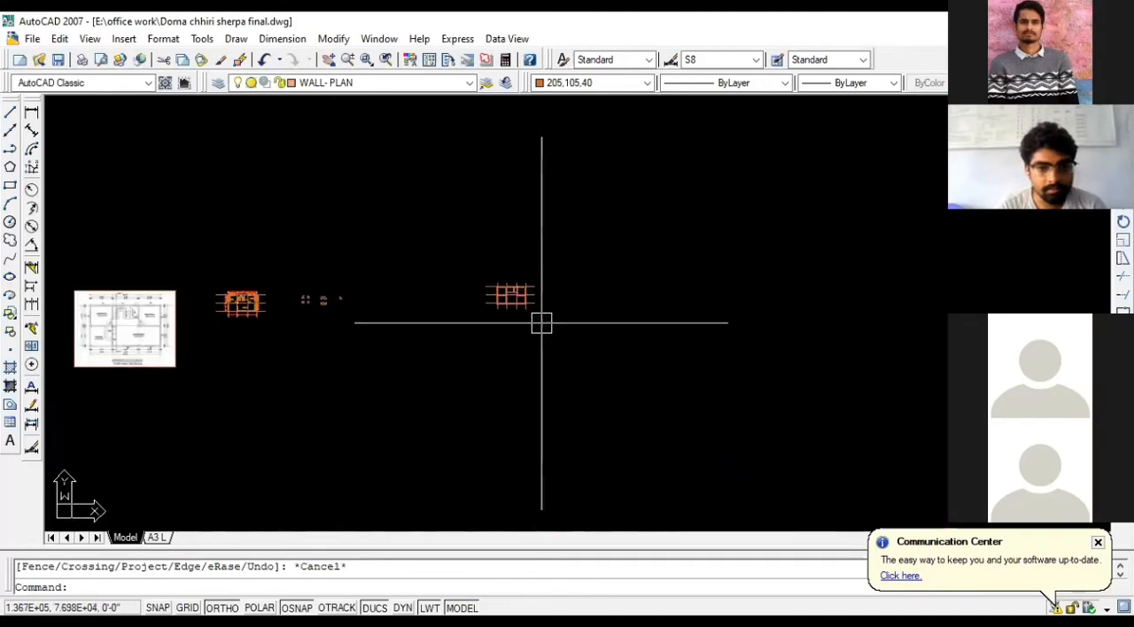
- Examine the staircase in the existing floor plan again, and compare it with the middle bay of the working plan
{"action": "scroll", "coordinate": [542, 323], "scroll_direction": "up", "scroll_amount": 2}
{"action": "scroll", "coordinate": [101, 296], "scroll_direction": "down", "scroll_amount": 1}
{"action": "scroll", "coordinate": [101, 301], "scroll_direction": "up", "scroll_amount": 4}
{"action": "scroll", "coordinate": [100, 305], "scroll_direction": "up", "scroll_amount": 2}
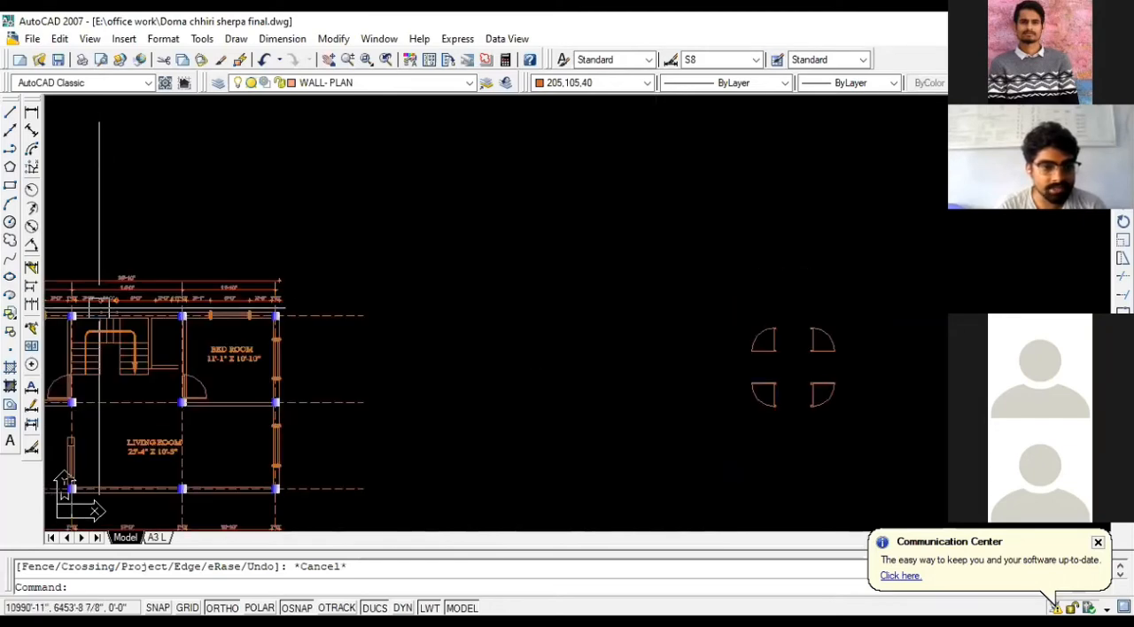
{"action": "scroll", "coordinate": [279, 323], "scroll_direction": "down", "scroll_amount": 5}
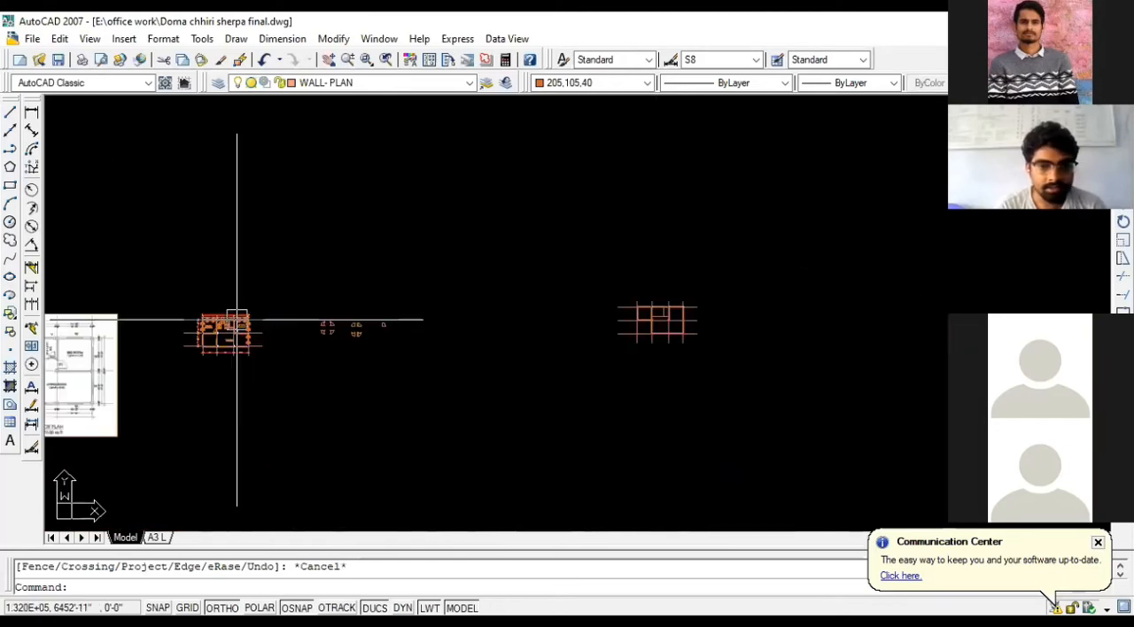
{"action": "scroll", "coordinate": [647, 321], "scroll_direction": "up", "scroll_amount": 8}
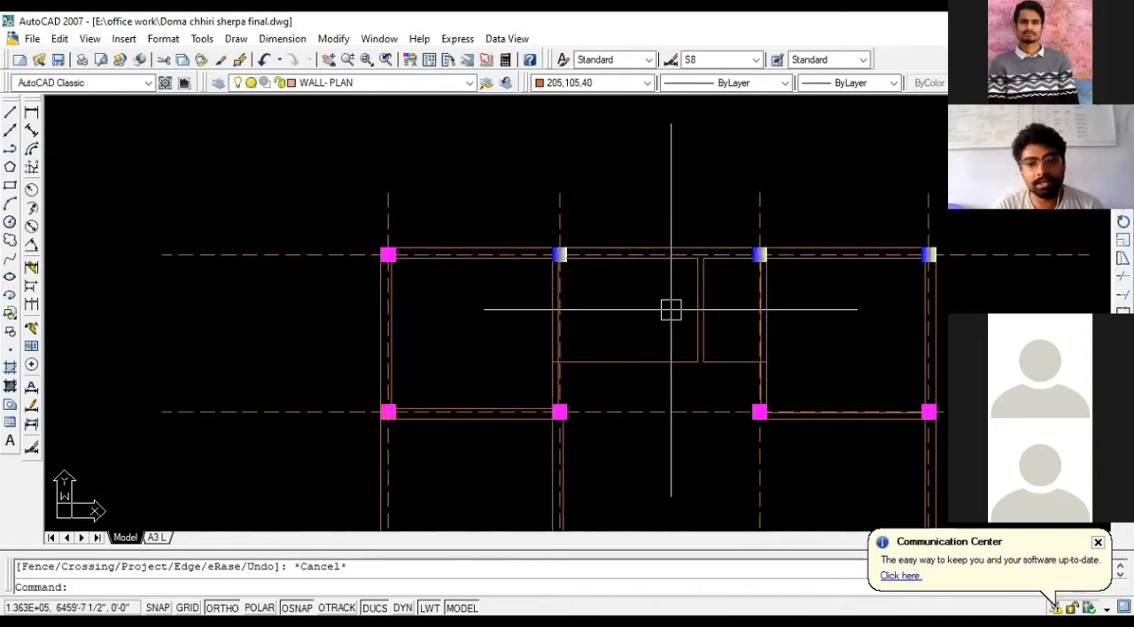
{"action": "scroll", "coordinate": [671, 308], "scroll_direction": "up", "scroll_amount": 1}
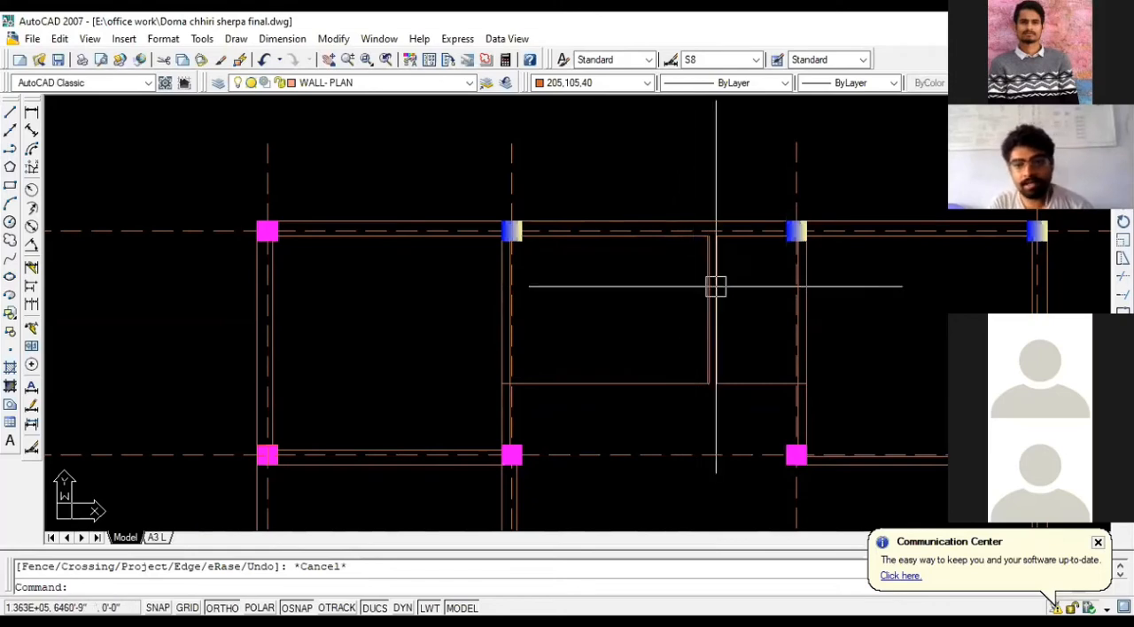
- Offset the partition's stair-side face and the opposite wall's inner face 3.5' into the stair bay to mark the two flights
{"action": "type", "text": "o"}
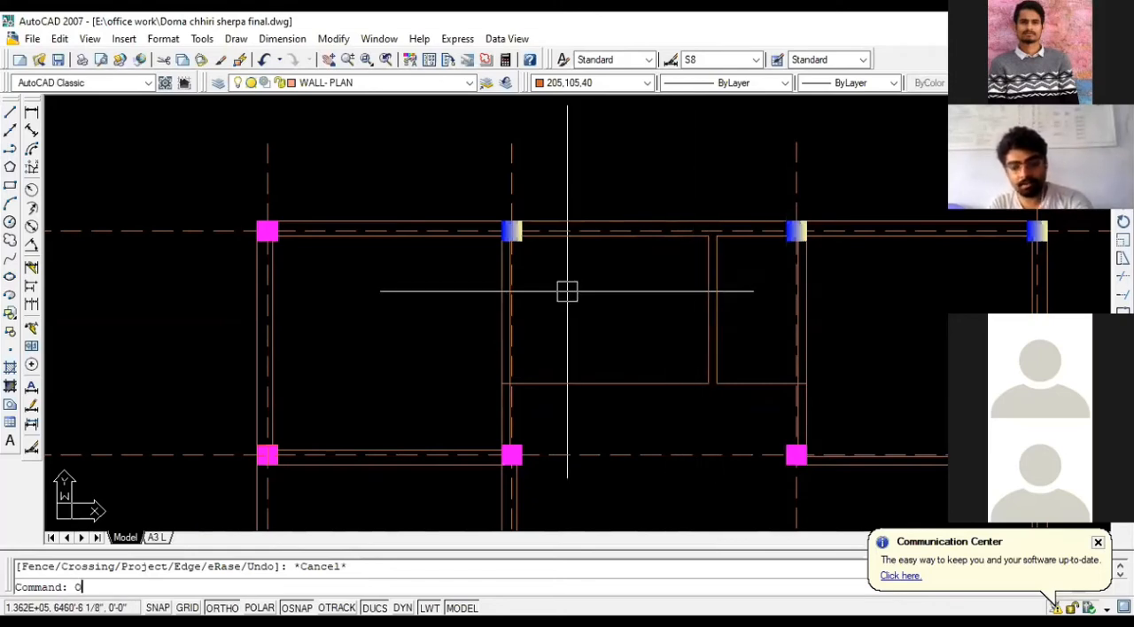
{"action": "key", "text": "Return"}
{"action": "type", "text": "3.5'"}
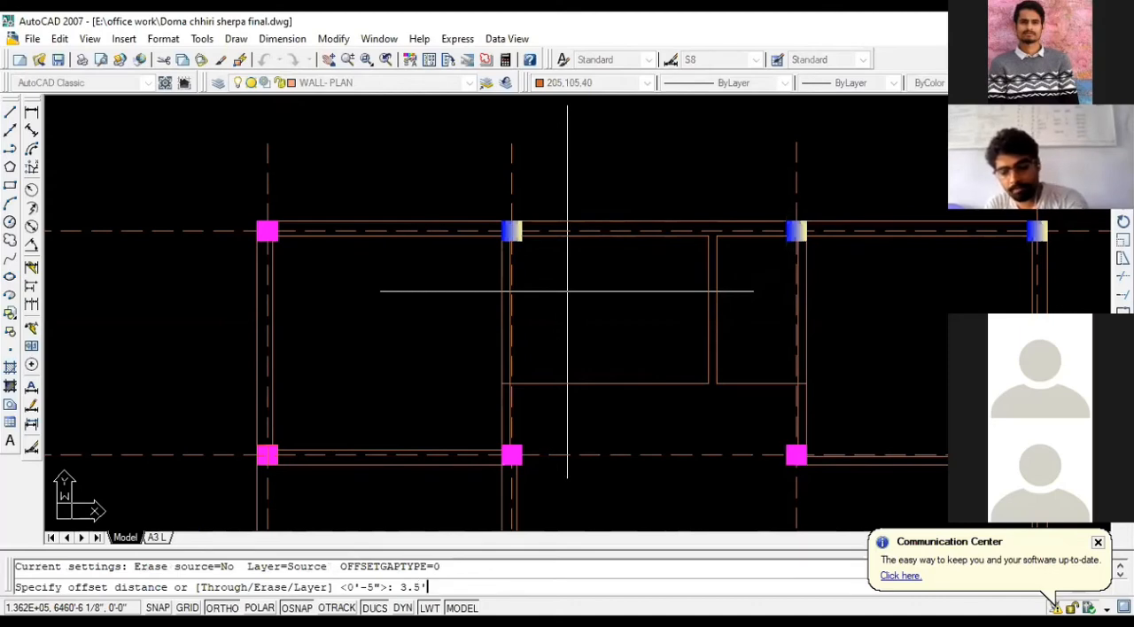
{"action": "key", "text": "Return"}
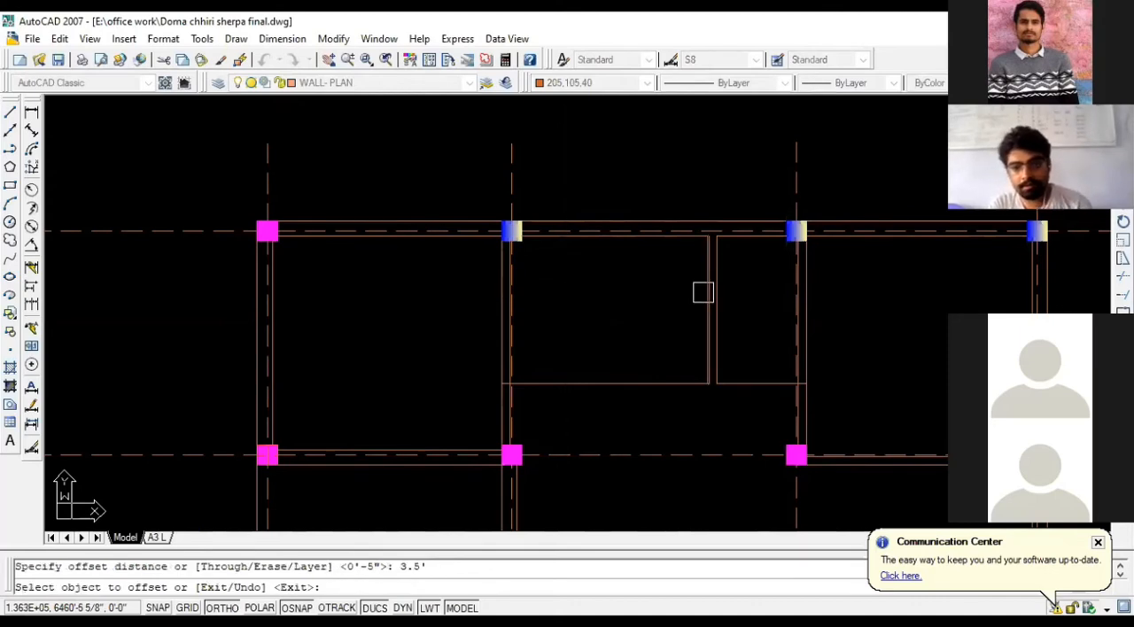
{"action": "left_click", "coordinate": [701, 294]}
{"action": "left_click", "coordinate": [576, 295]}
{"action": "scroll", "coordinate": [505, 295], "scroll_direction": "up", "scroll_amount": 3}
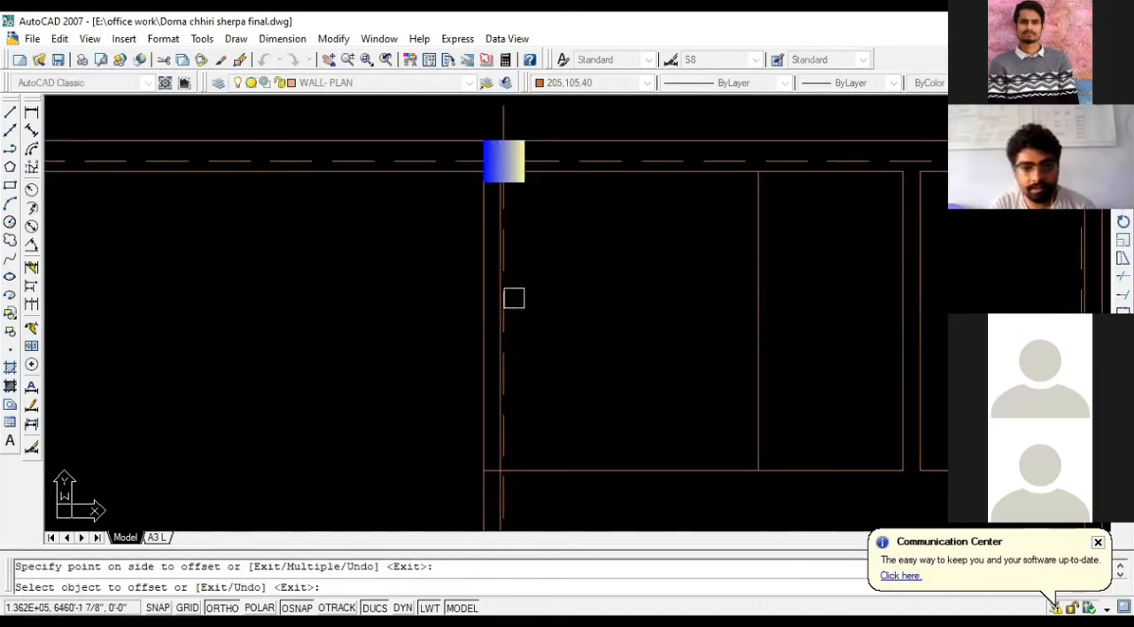
{"action": "left_click", "coordinate": [502, 305]}
{"action": "left_click", "coordinate": [609, 305]}
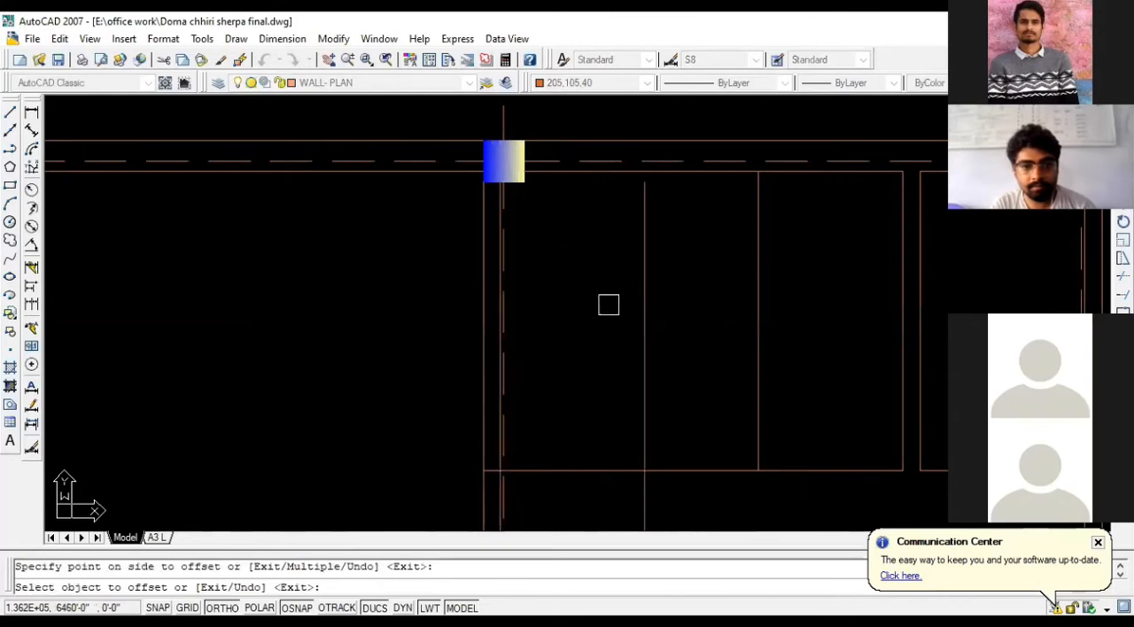
- Offset the inner face of the stair bay's upper wall 3.5' downward to mark the landing edge
{"action": "scroll", "coordinate": [608, 305], "scroll_direction": "down", "scroll_amount": 2}
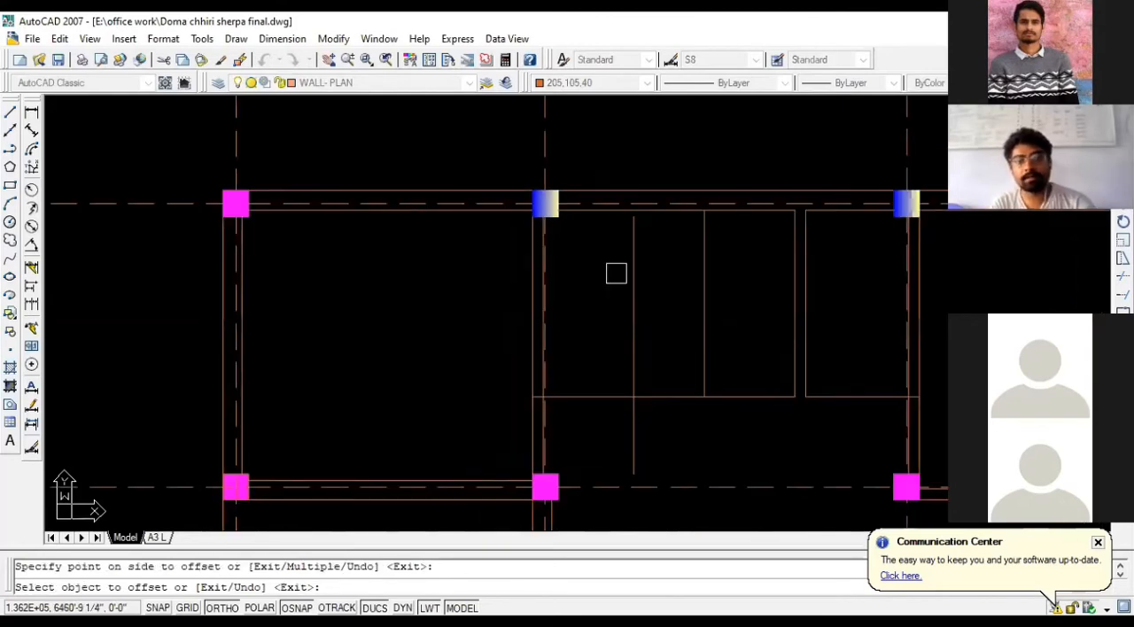
{"action": "left_click", "coordinate": [683, 210]}
{"action": "left_click", "coordinate": [670, 308]}
{"action": "key", "text": "Escape"}
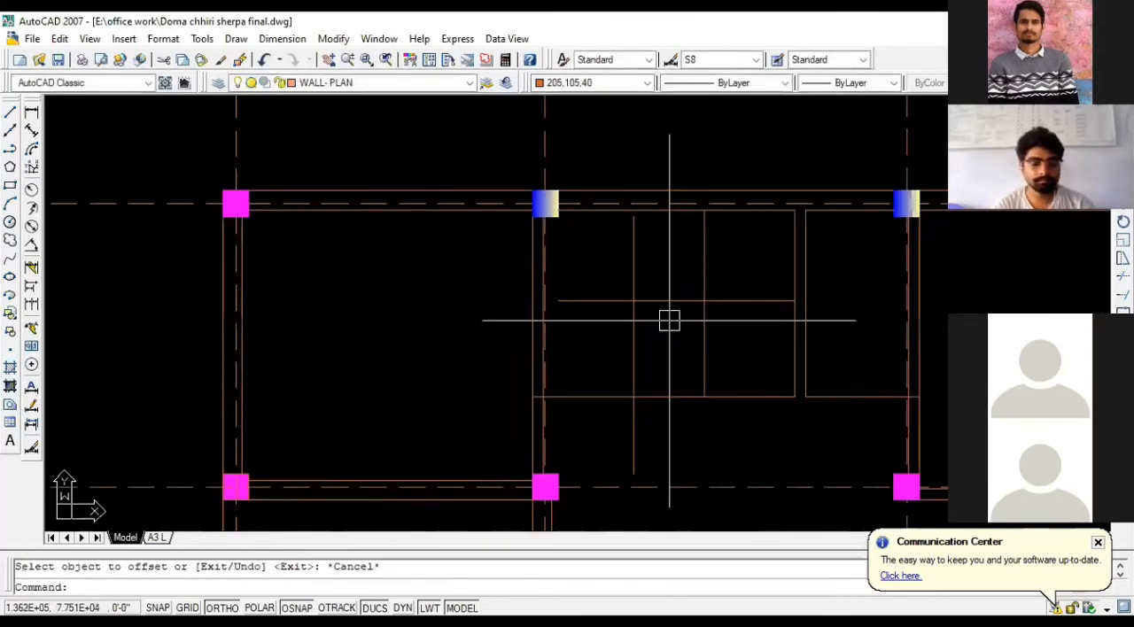
- Extend the left flight line up to the upper wall and the landing line across to the left wall face
{"action": "type", "text": "EX"}
{"action": "key", "text": "Return"}
{"action": "key", "text": "Return"}
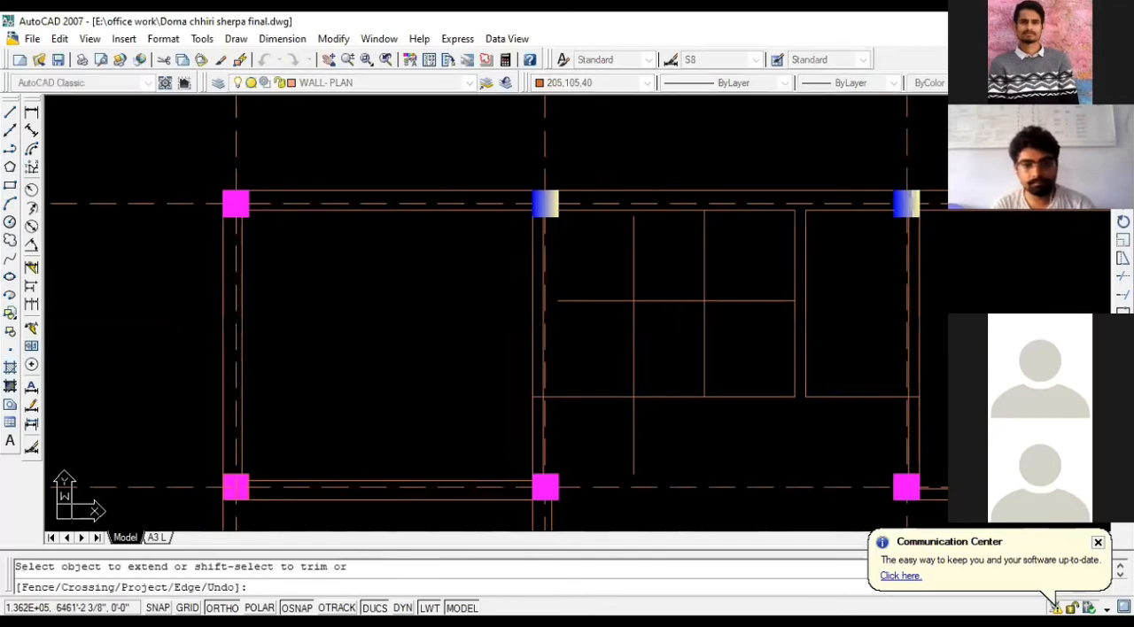
{"action": "left_click", "coordinate": [633, 245]}
{"action": "left_click", "coordinate": [612, 306]}
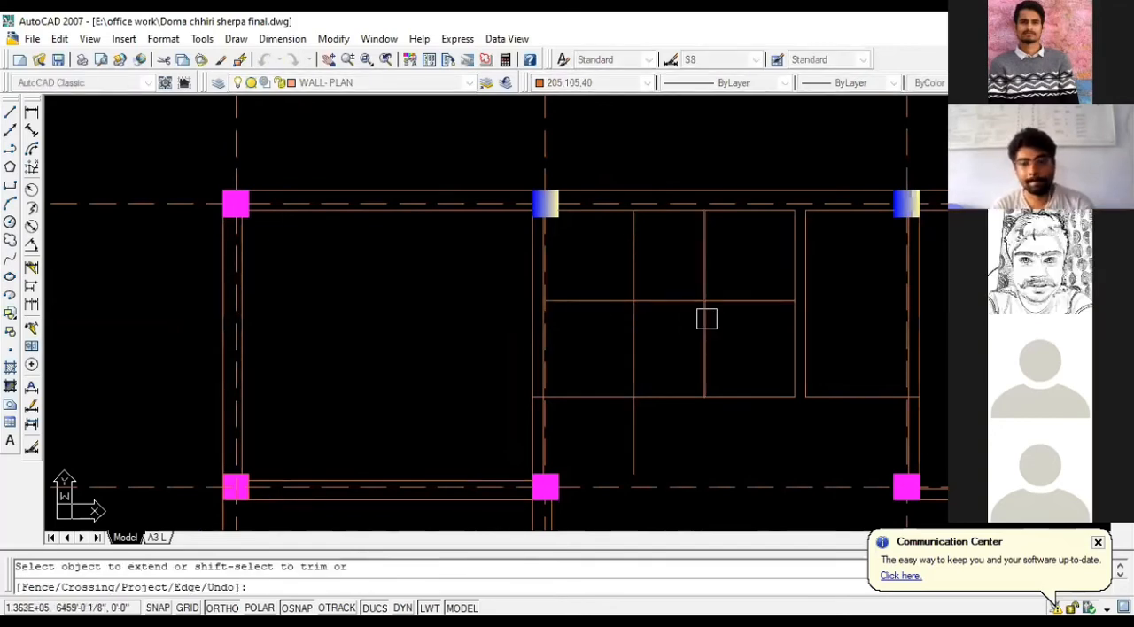
{"action": "key", "text": "Escape"}
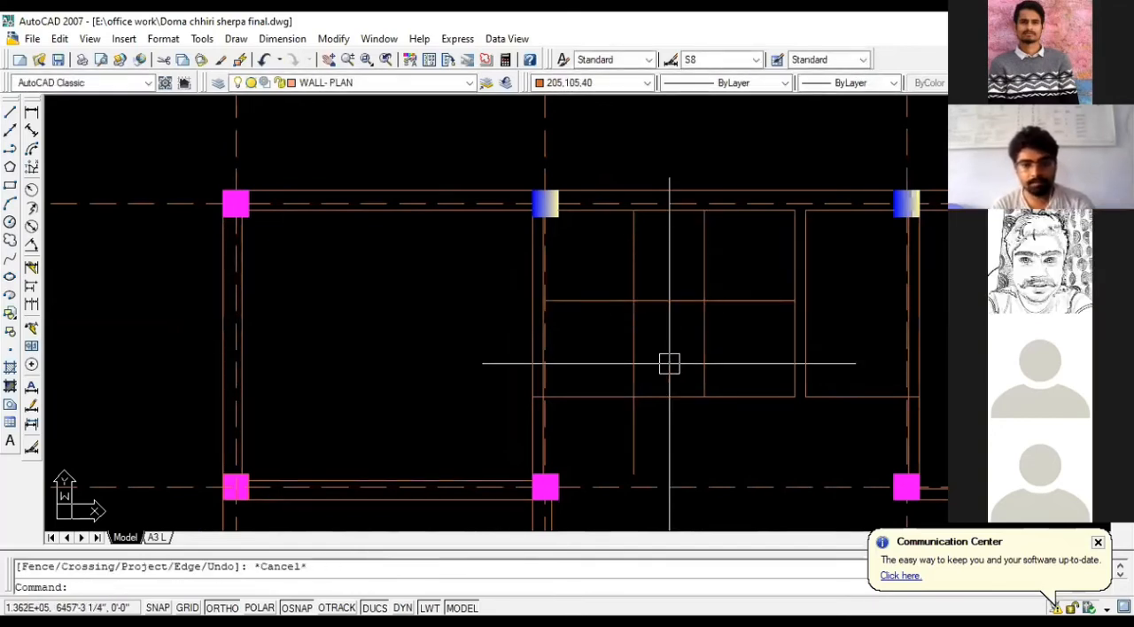
{"action": "key", "text": "Escape"}
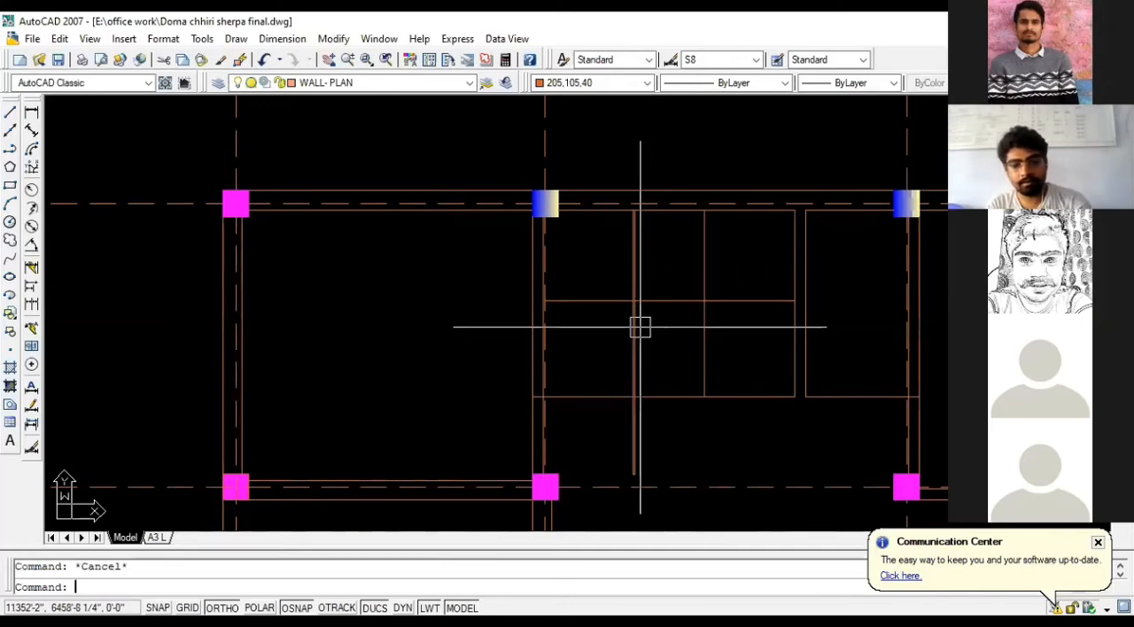
- Trim the left flight line below the stair bay's lower line, and trim that lower line between the two flights
{"action": "type", "text": "tr"}
{"action": "key", "text": "Return"}
{"action": "key", "text": "Return"}
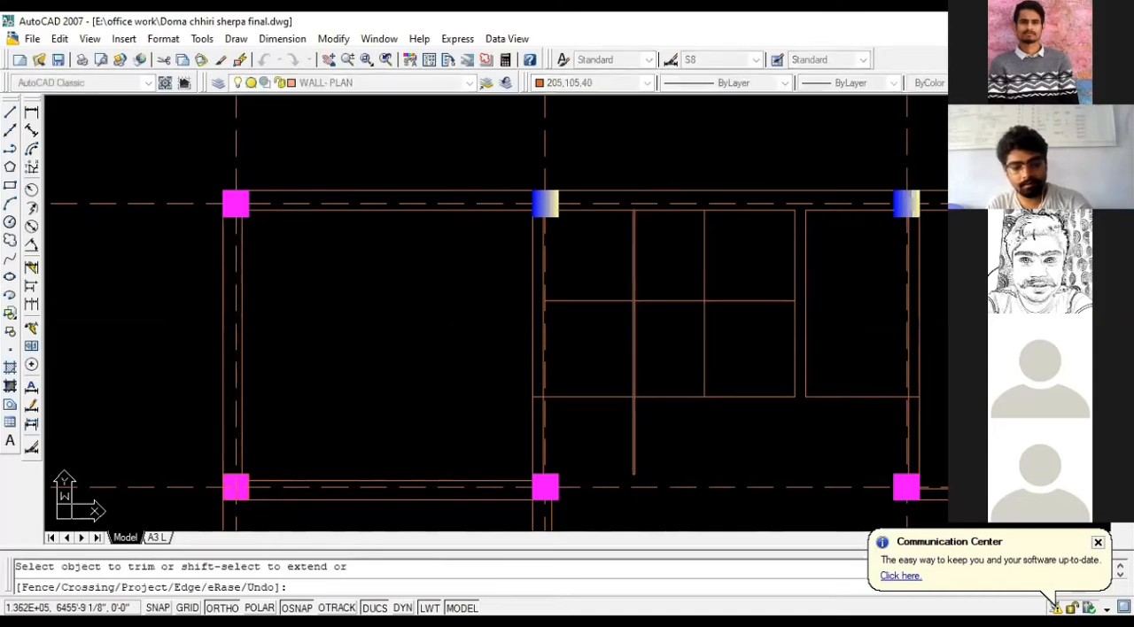
{"action": "left_click", "coordinate": [631, 410]}
{"action": "left_click", "coordinate": [652, 399]}
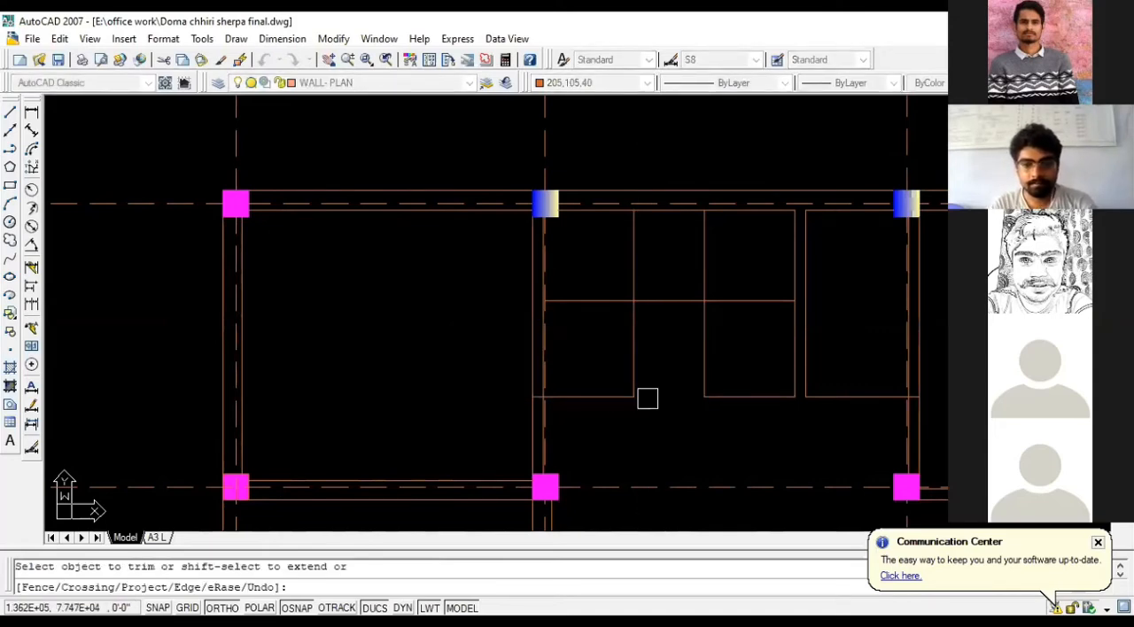
{"action": "scroll", "coordinate": [544, 402], "scroll_direction": "up", "scroll_amount": 2}
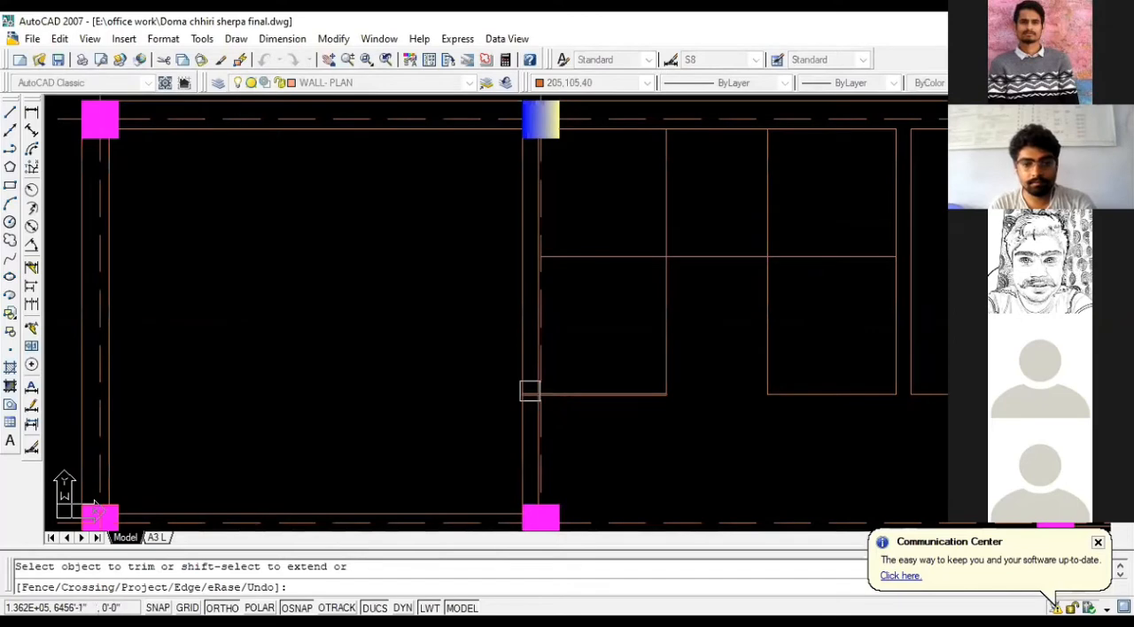
{"action": "key", "text": "Escape"}
- Check the trimmed stair outline, and locate the staircase in the Section at A-A drawing
{"action": "scroll", "coordinate": [638, 394], "scroll_direction": "down", "scroll_amount": 2}
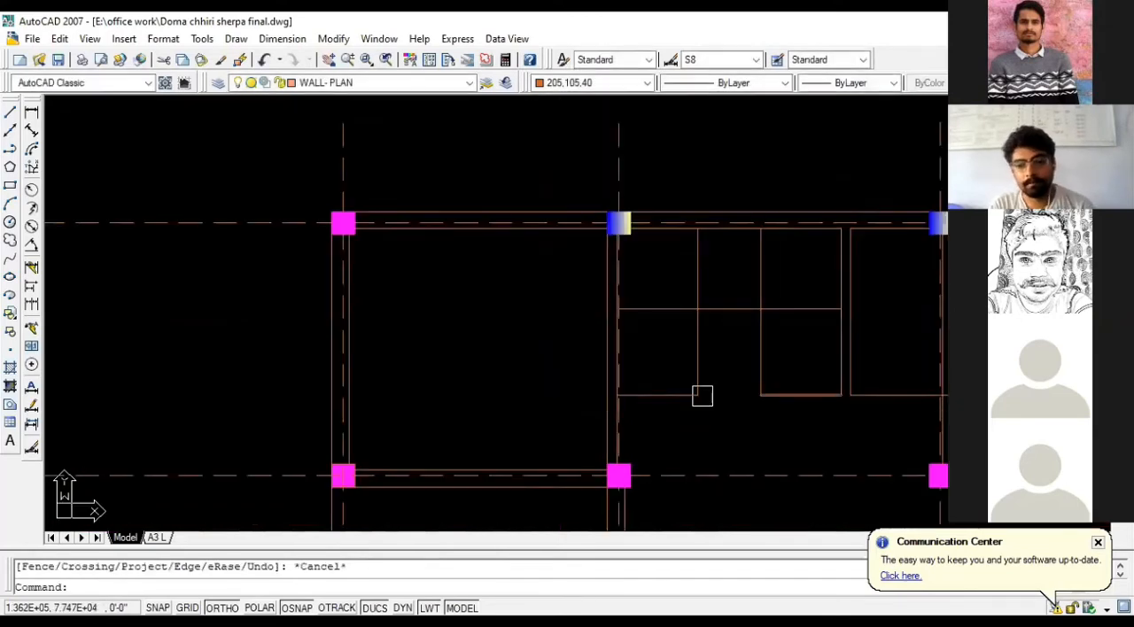
{"action": "scroll", "coordinate": [702, 396], "scroll_direction": "down", "scroll_amount": 2}
{"action": "scroll", "coordinate": [766, 324], "scroll_direction": "up", "scroll_amount": 2}
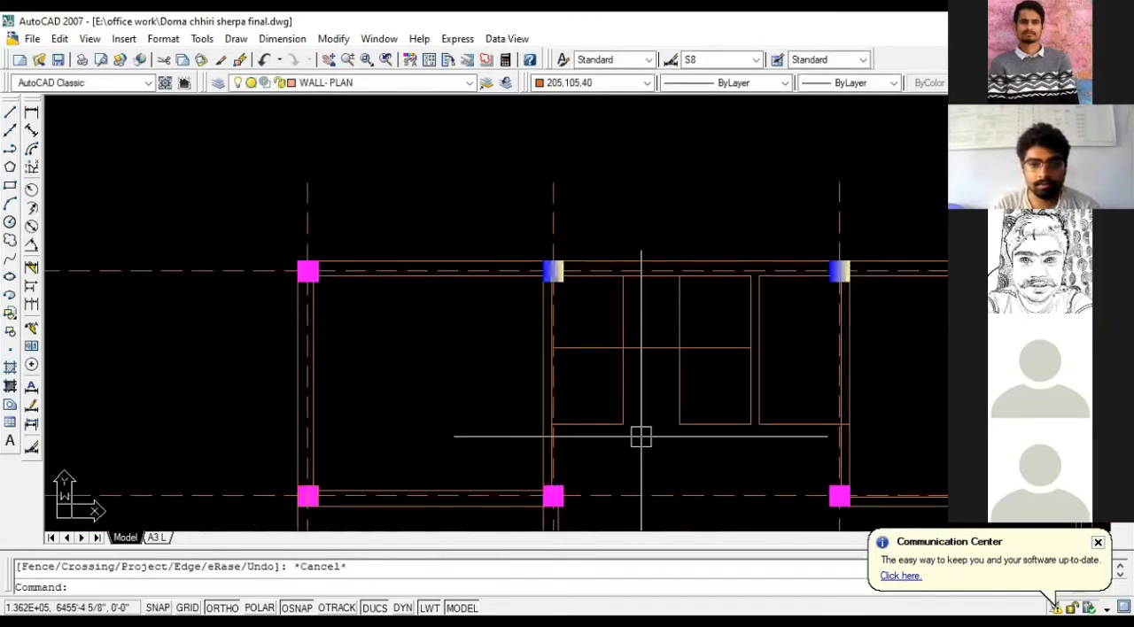
{"action": "scroll", "coordinate": [606, 407], "scroll_direction": "up", "scroll_amount": 3}
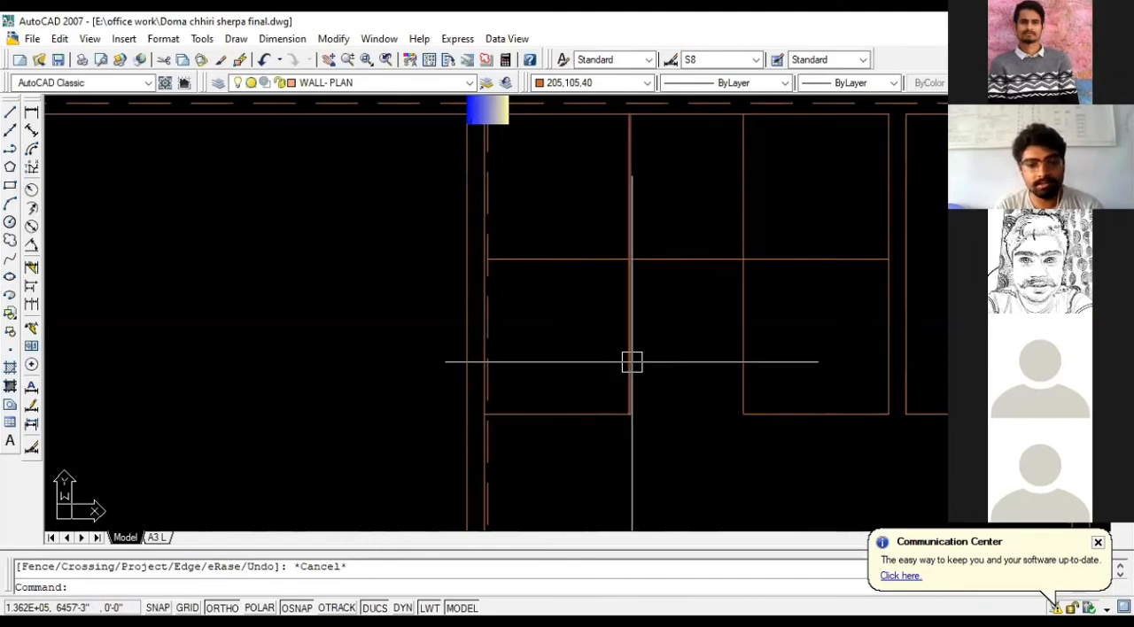
{"action": "scroll", "coordinate": [552, 402], "scroll_direction": "down", "scroll_amount": 5}
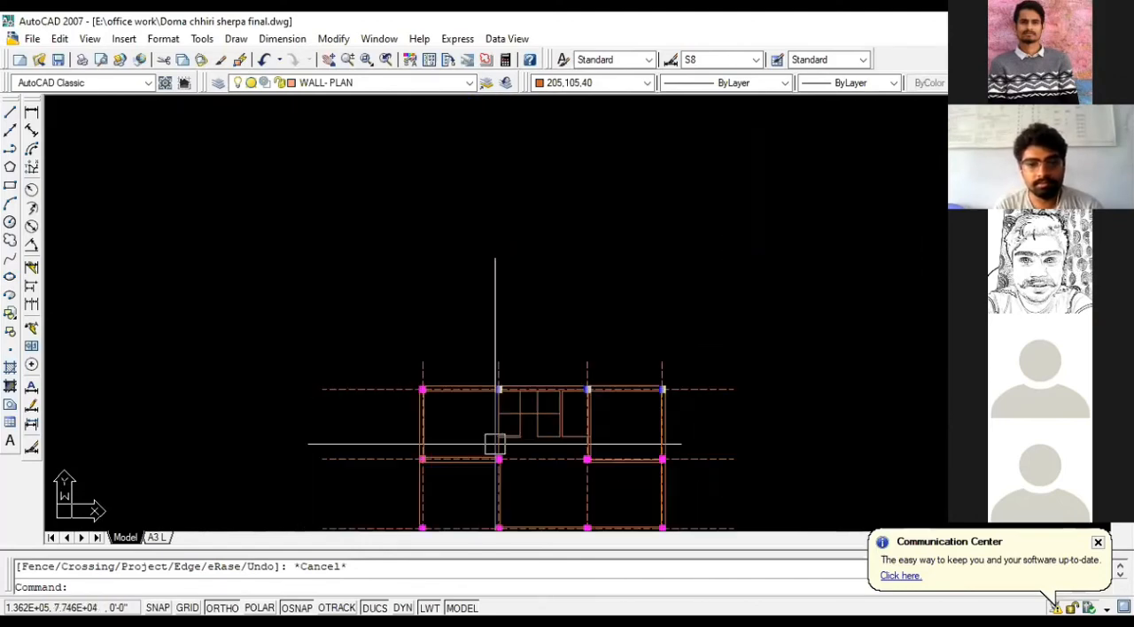
{"action": "scroll", "coordinate": [588, 392], "scroll_direction": "down", "scroll_amount": 2}
{"action": "scroll", "coordinate": [583, 390], "scroll_direction": "down", "scroll_amount": 5}
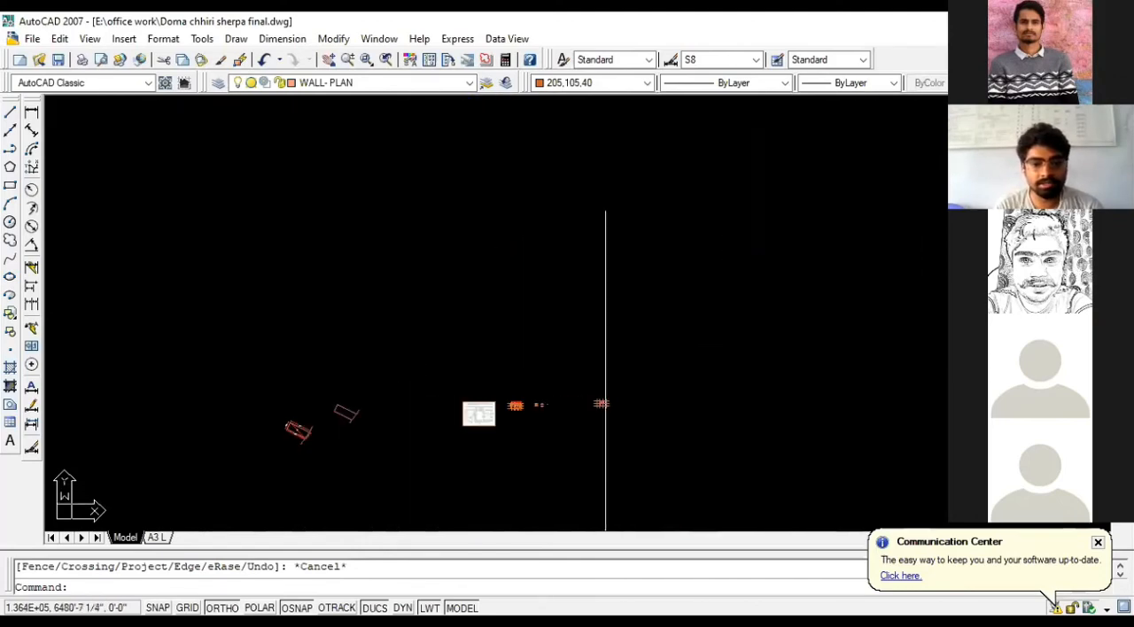
{"action": "scroll", "coordinate": [581, 389], "scroll_direction": "down", "scroll_amount": 3}
{"action": "scroll", "coordinate": [465, 394], "scroll_direction": "down", "scroll_amount": 6}
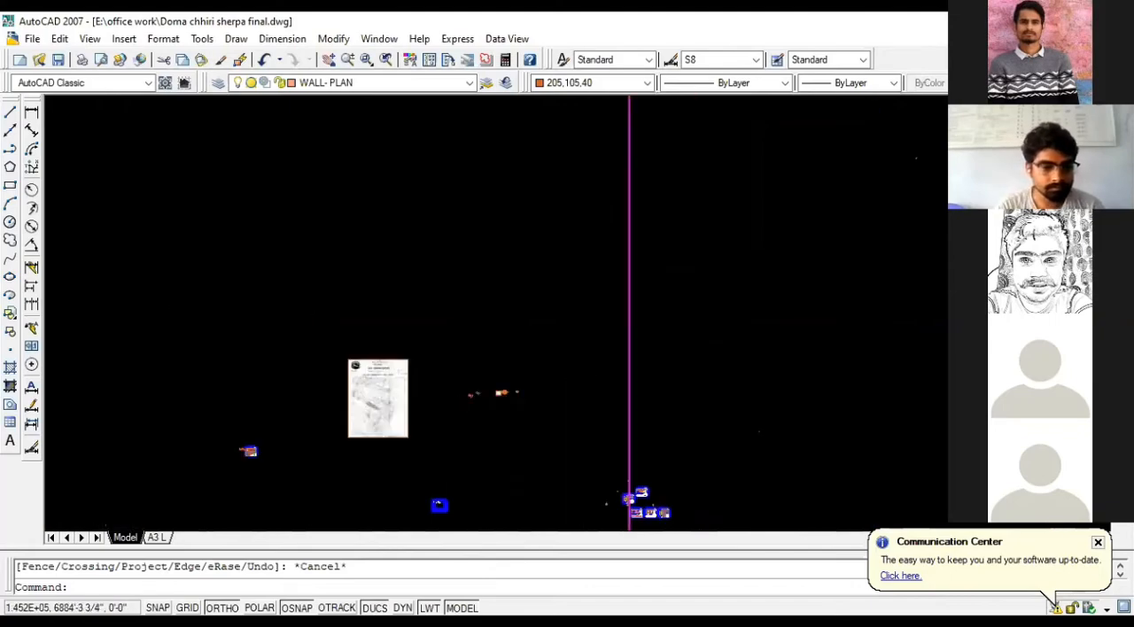
{"action": "scroll", "coordinate": [342, 443], "scroll_direction": "up", "scroll_amount": 5}
{"action": "scroll", "coordinate": [381, 401], "scroll_direction": "up", "scroll_amount": 7}
{"action": "scroll", "coordinate": [229, 402], "scroll_direction": "up", "scroll_amount": 15}
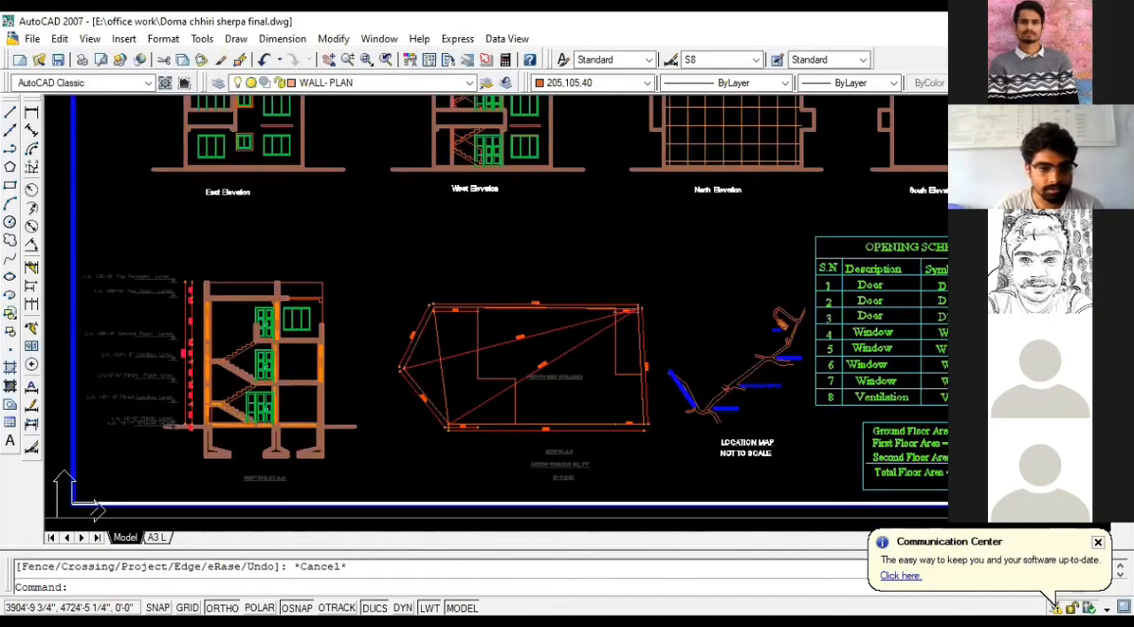
- Measure one stair tread's width and one riser's height in the section drawing with temporary linear dimensions
{"action": "left_click", "coordinate": [31, 112]}
{"action": "left_click", "coordinate": [408, 316]}
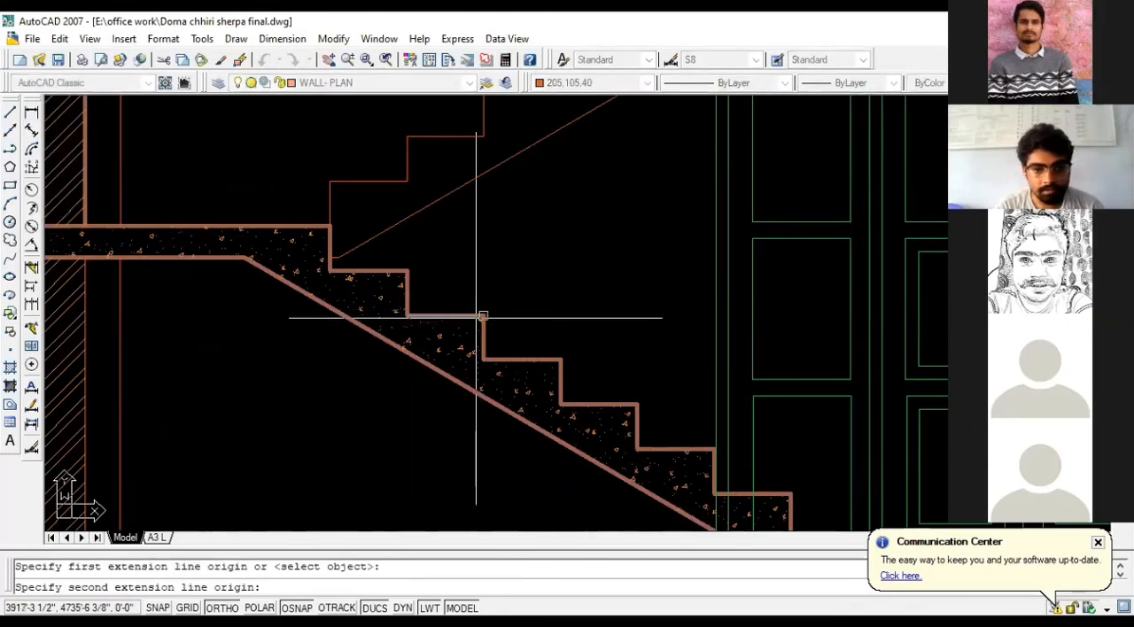
{"action": "left_click", "coordinate": [483, 316]}
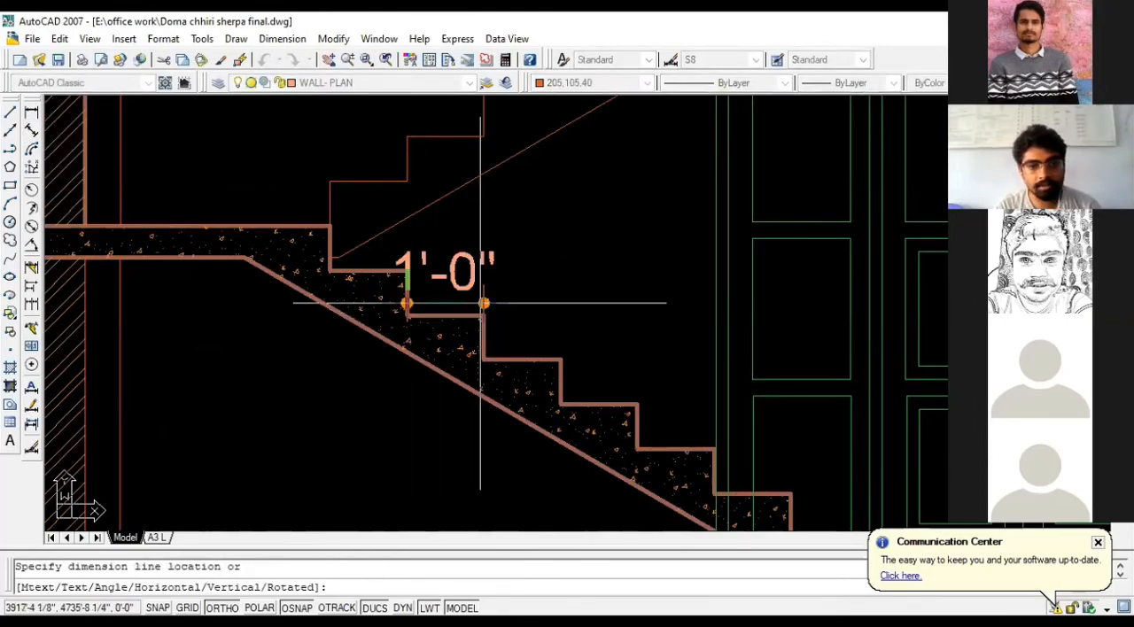
{"action": "key", "text": "Escape"}
{"action": "key", "text": "Return"}
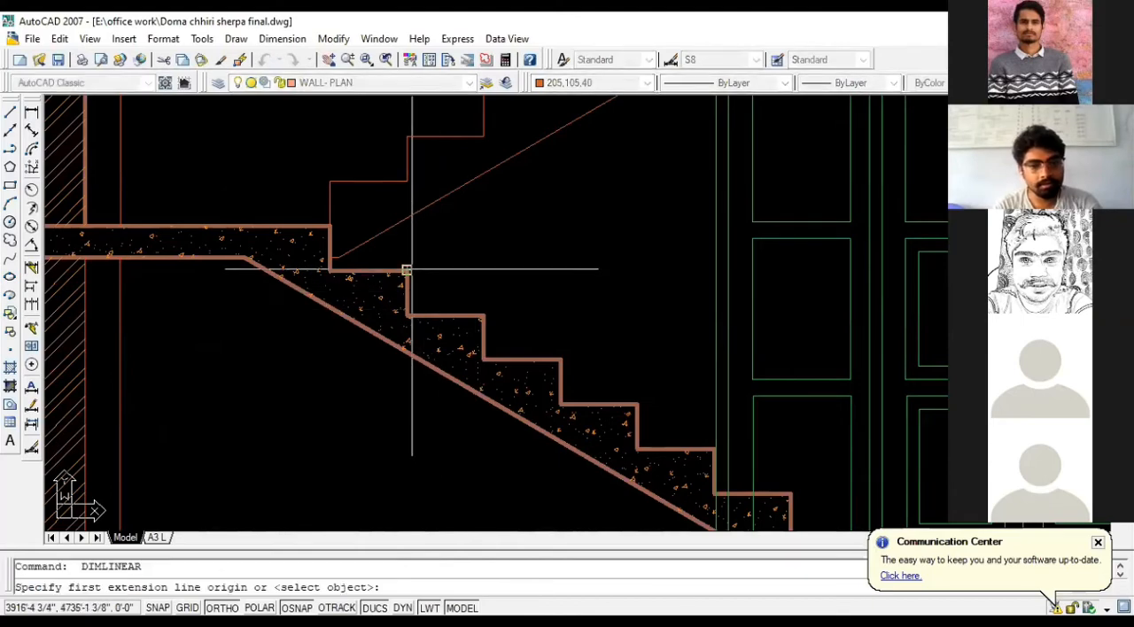
{"action": "left_click", "coordinate": [407, 315]}
{"action": "left_click", "coordinate": [407, 270]}
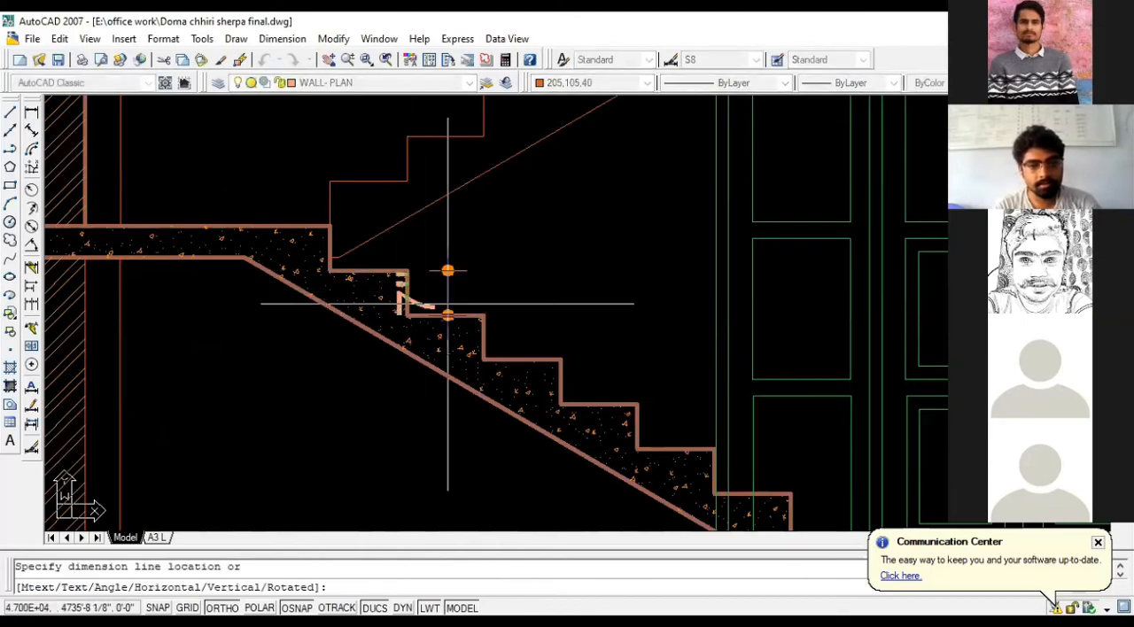
{"action": "key", "text": "Escape"}
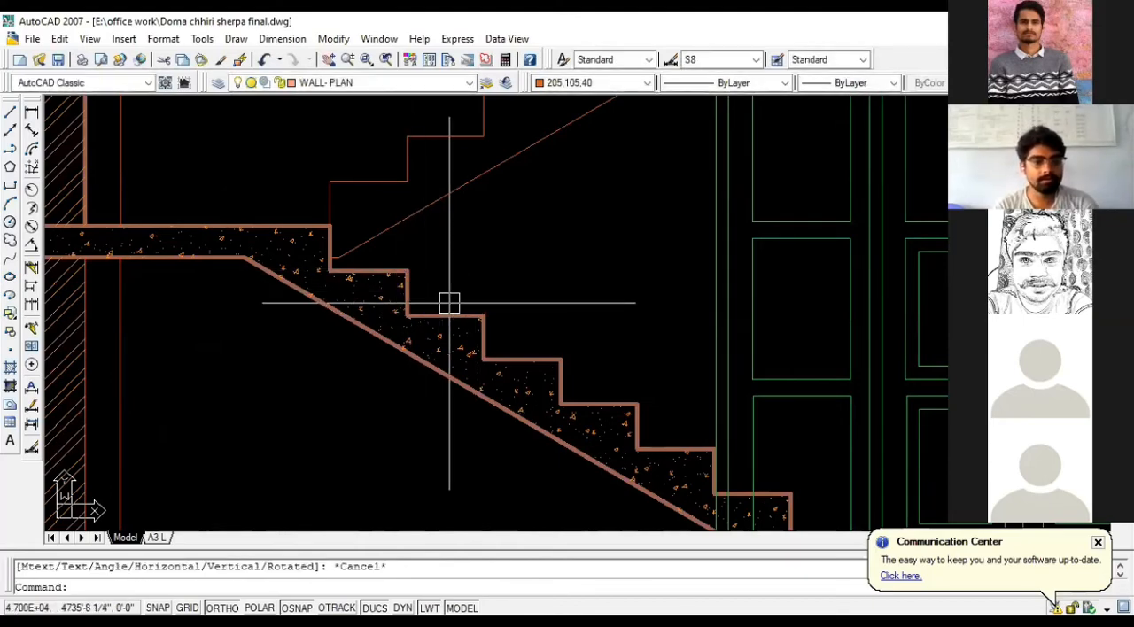
- Return to the ground floor plan's stair bay and measure the landing's depth between the upper wall and the landing line
{"action": "scroll", "coordinate": [449, 303], "scroll_direction": "down", "scroll_amount": 10}
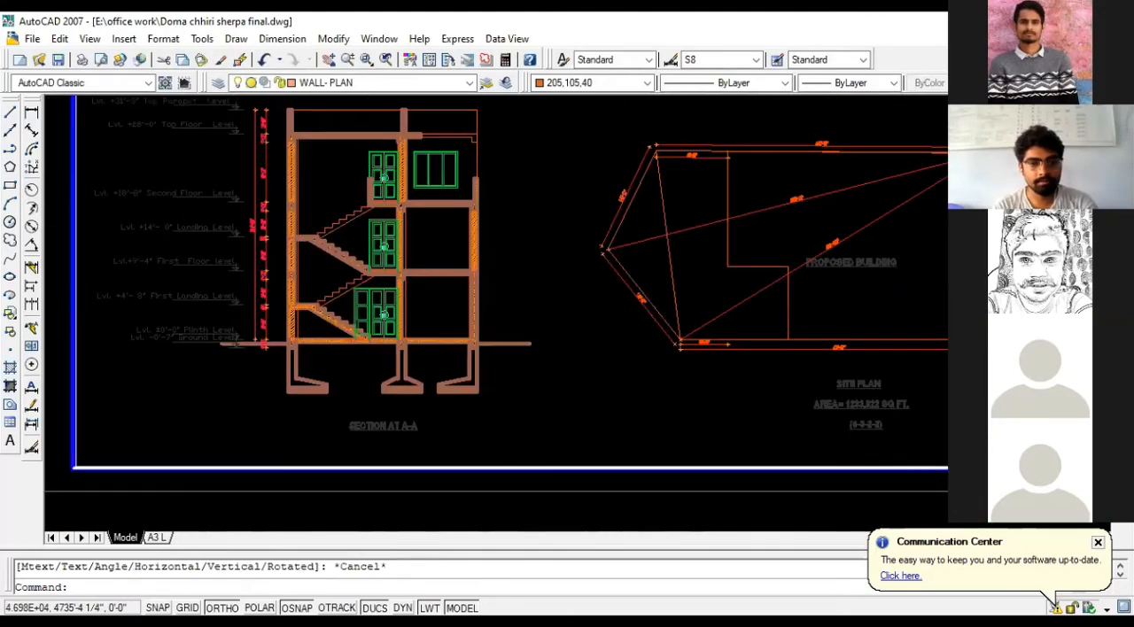
{"action": "scroll", "coordinate": [303, 342], "scroll_direction": "down", "scroll_amount": 5}
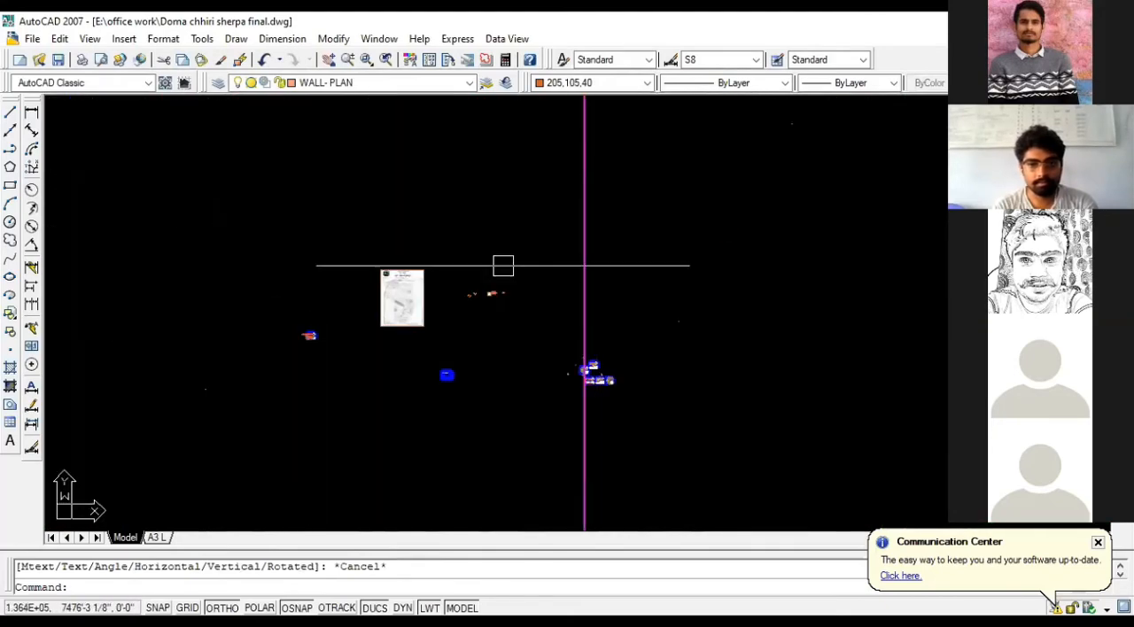
{"action": "scroll", "coordinate": [484, 423], "scroll_direction": "up", "scroll_amount": 10}
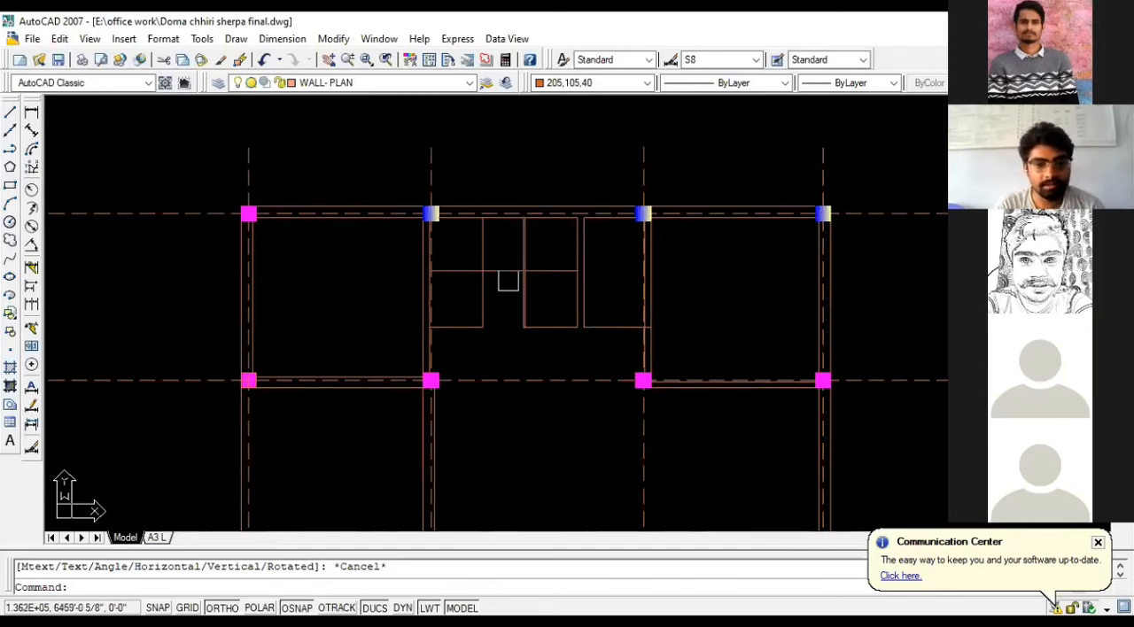
{"action": "scroll", "coordinate": [498, 311], "scroll_direction": "up", "scroll_amount": 4}
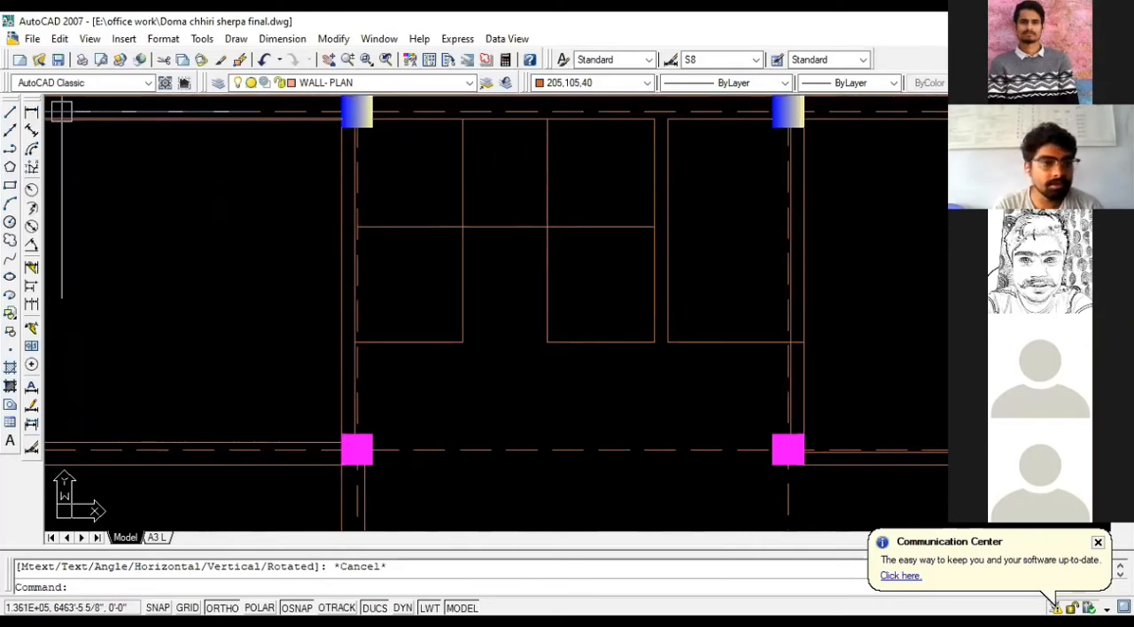
{"action": "left_click", "coordinate": [31, 111]}
{"action": "left_click", "coordinate": [505, 119]}
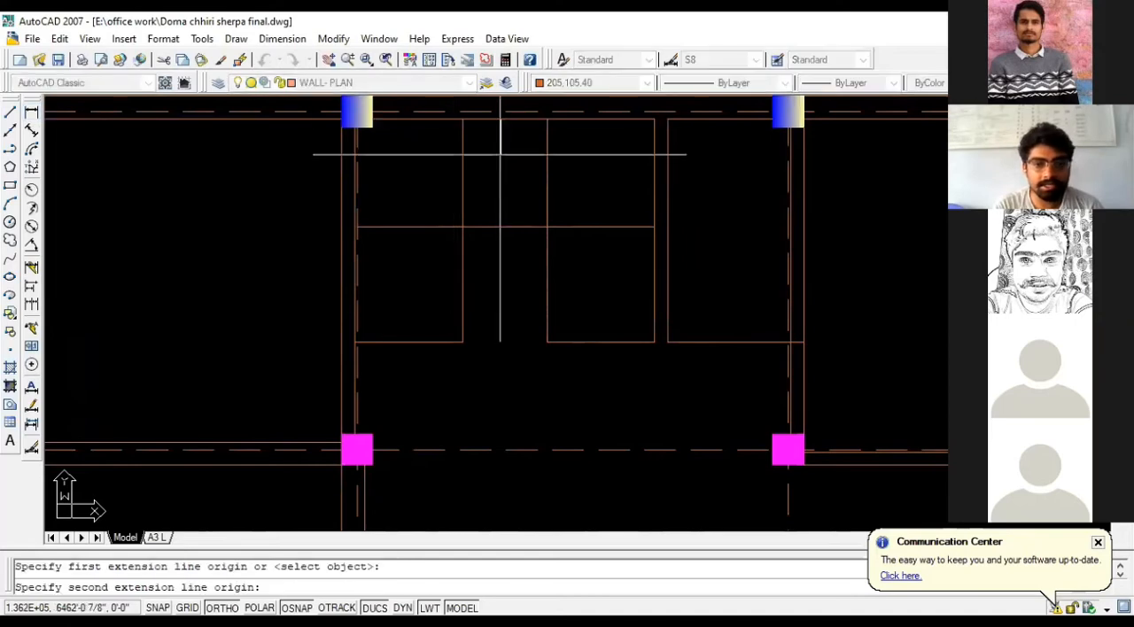
{"action": "left_click", "coordinate": [505, 228]}
{"action": "scroll", "coordinate": [506, 228], "scroll_direction": "up", "scroll_amount": 2}
{"action": "scroll", "coordinate": [495, 187], "scroll_direction": "up", "scroll_amount": 2}
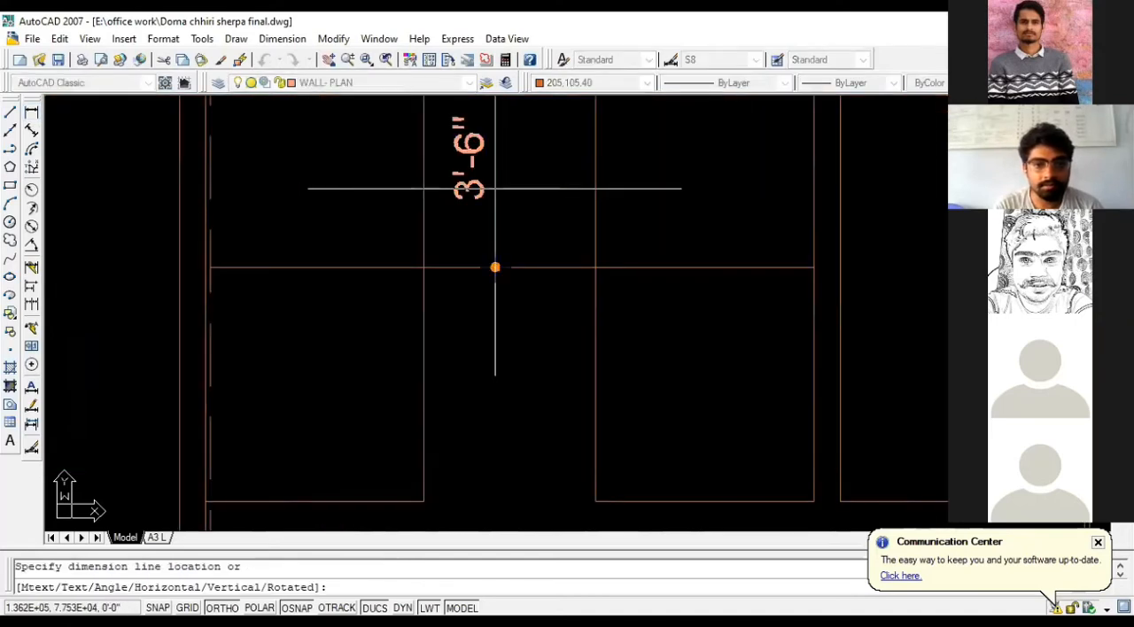
{"action": "scroll", "coordinate": [495, 188], "scroll_direction": "down", "scroll_amount": 3}
{"action": "key", "text": "Escape"}
- Measure the widths of the left and right stair flights with temporary linear dimensions
{"action": "key", "text": "Return"}
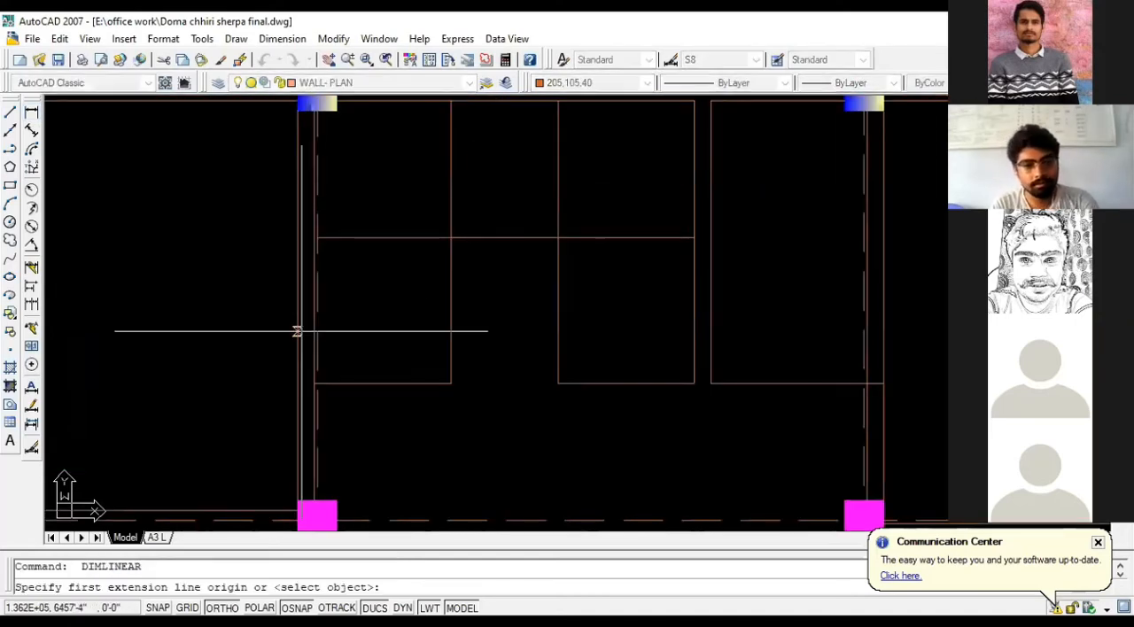
{"action": "left_click", "coordinate": [312, 327]}
{"action": "left_click", "coordinate": [450, 324]}
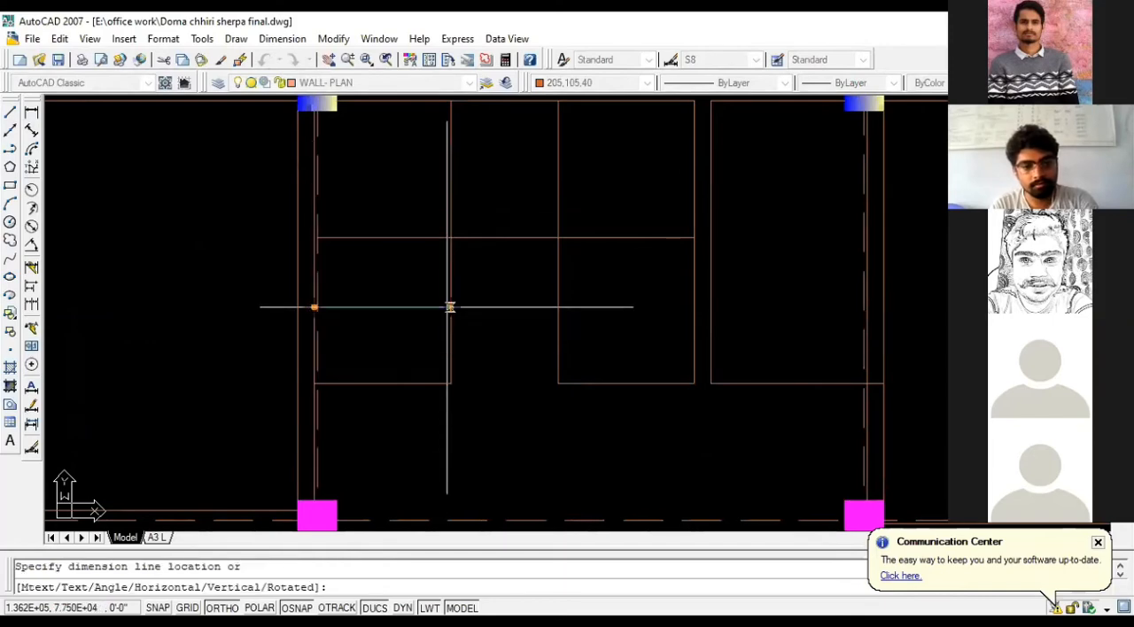
{"action": "key", "text": "Escape"}
{"action": "key", "text": "Return"}
{"action": "left_click", "coordinate": [558, 313]}
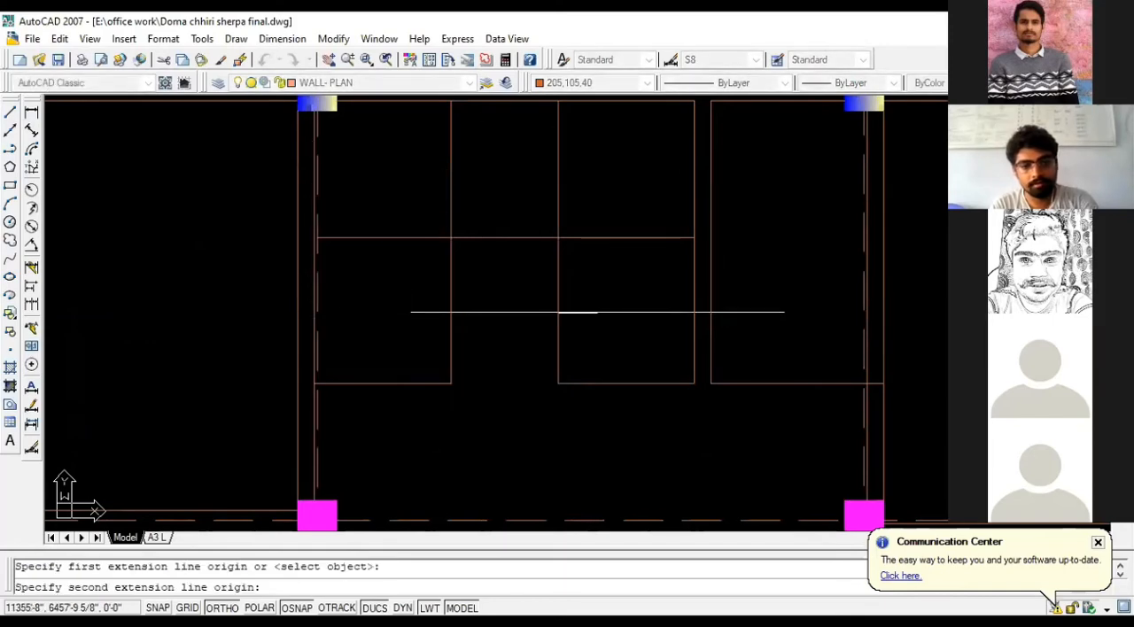
{"action": "left_click", "coordinate": [694, 313]}
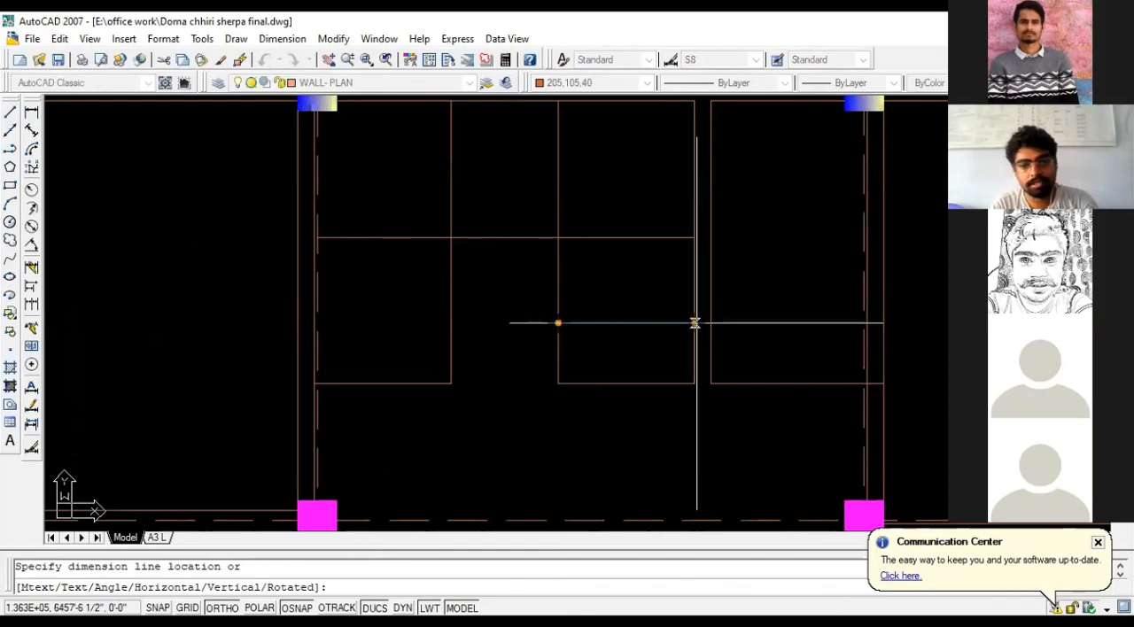
{"action": "key", "text": "Escape"}
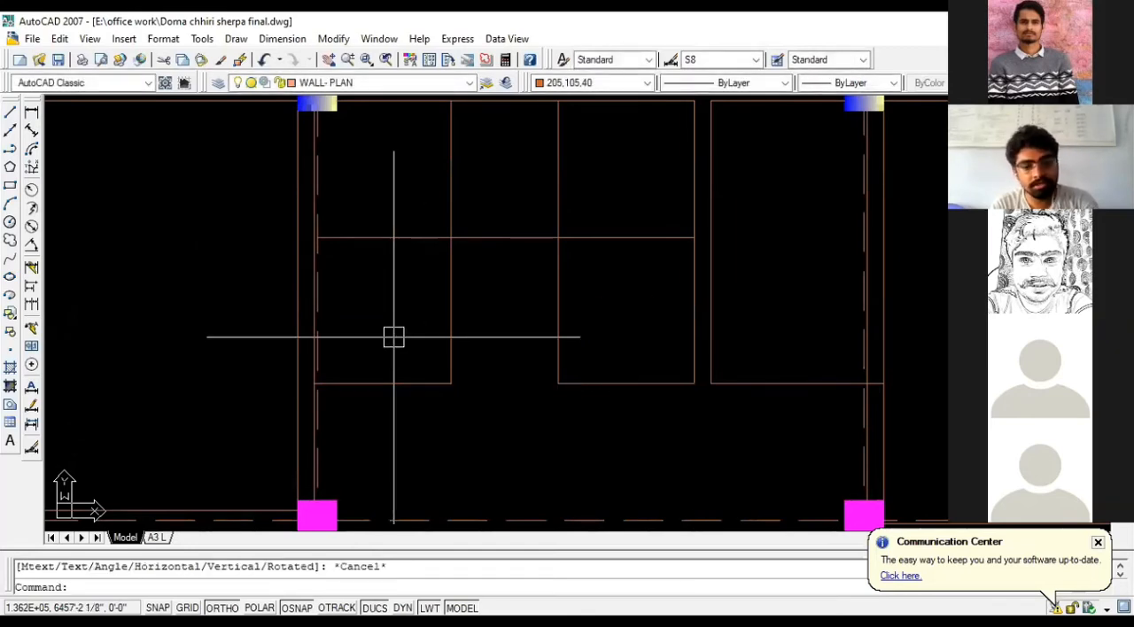
- Offset the left flight's lower line upward four times at 10 inches to draw its tread lines
{"action": "type", "text": "o"}
{"action": "key", "text": "Return"}
{"action": "type", "text": "10"}
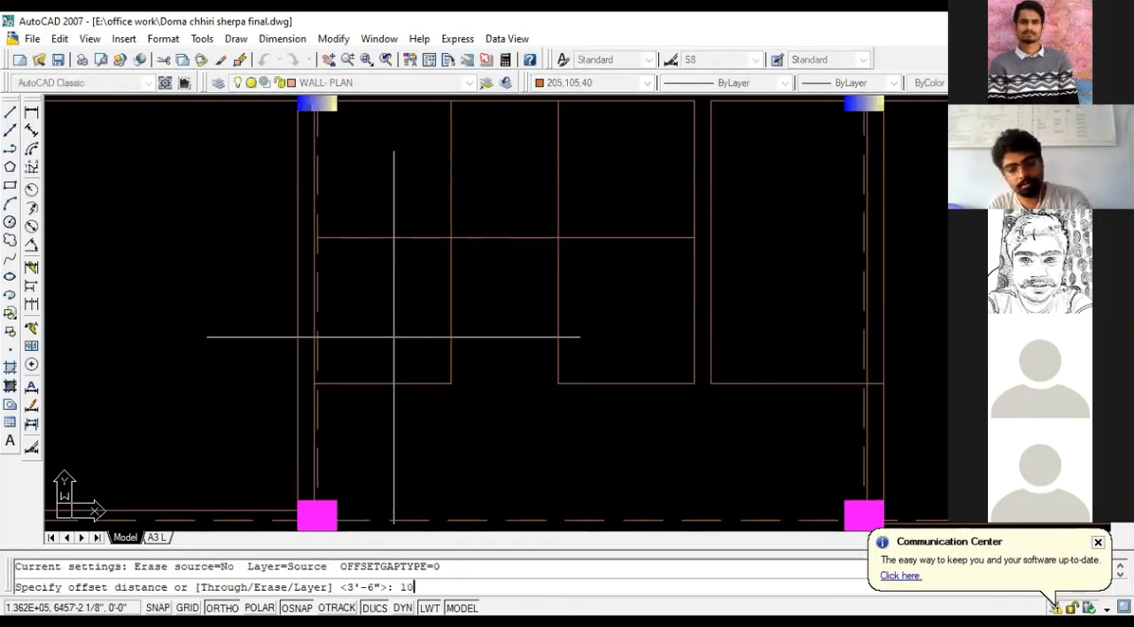
{"action": "key", "text": "Return"}
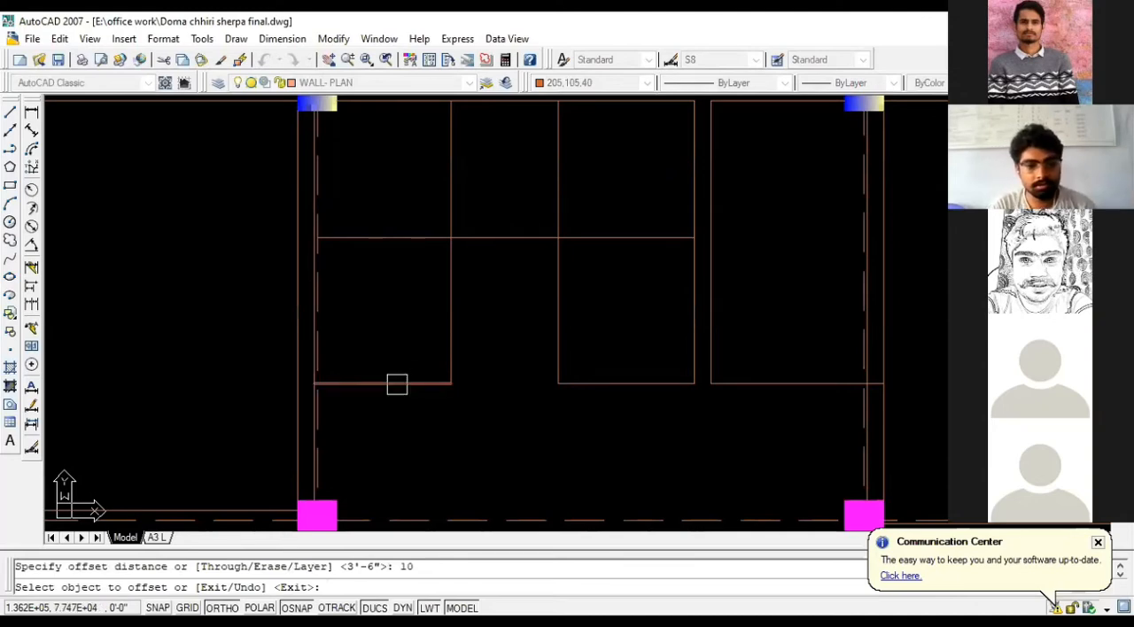
{"action": "left_click", "coordinate": [398, 384]}
{"action": "left_click", "coordinate": [399, 337]}
{"action": "left_click", "coordinate": [398, 351]}
{"action": "left_click", "coordinate": [396, 322]}
{"action": "left_click", "coordinate": [396, 320]}
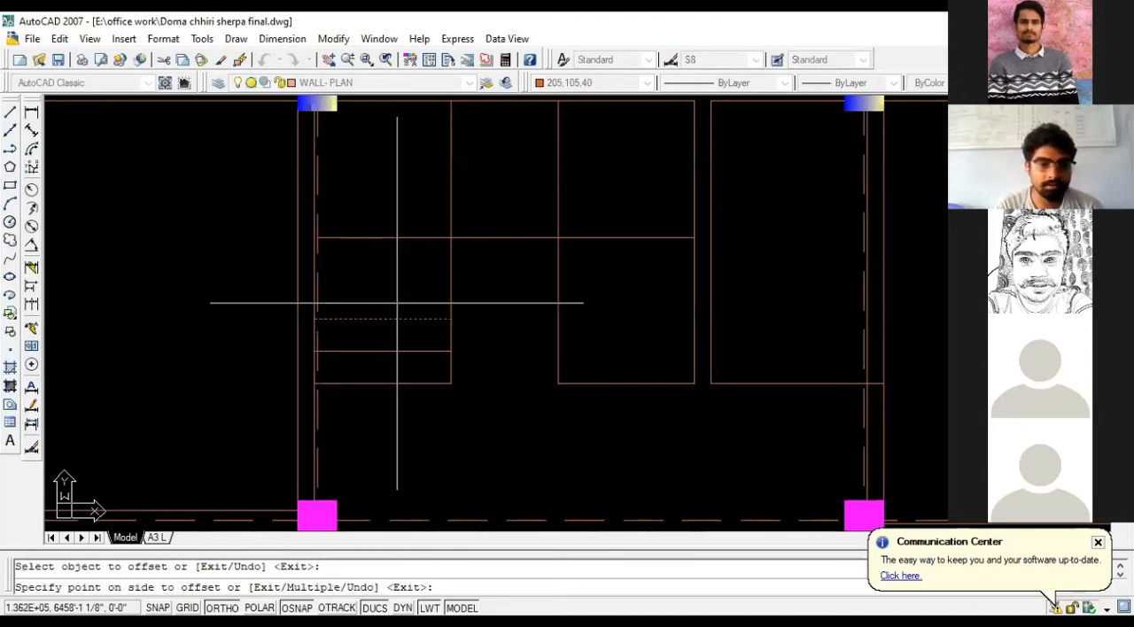
{"action": "left_click", "coordinate": [392, 299]}
{"action": "left_click", "coordinate": [391, 284]}
{"action": "left_click", "coordinate": [394, 271]}
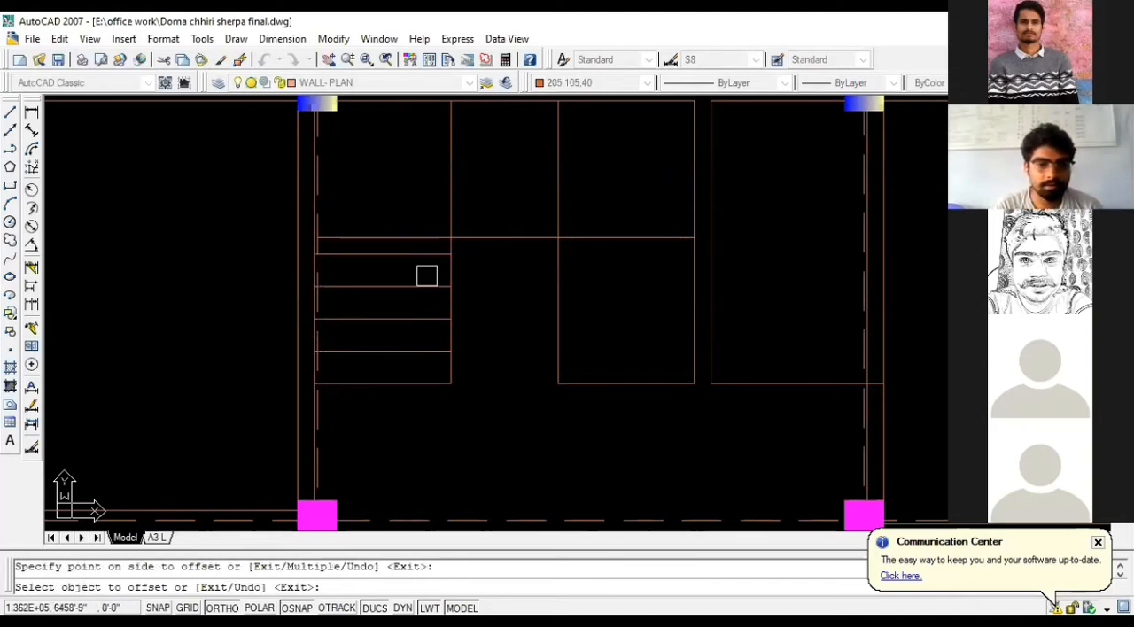
- Offset the right flight's lower line upward four times at the same 10-inch spacing to draw its tread lines
{"action": "left_click", "coordinate": [643, 383]}
{"action": "left_click", "coordinate": [630, 316]}
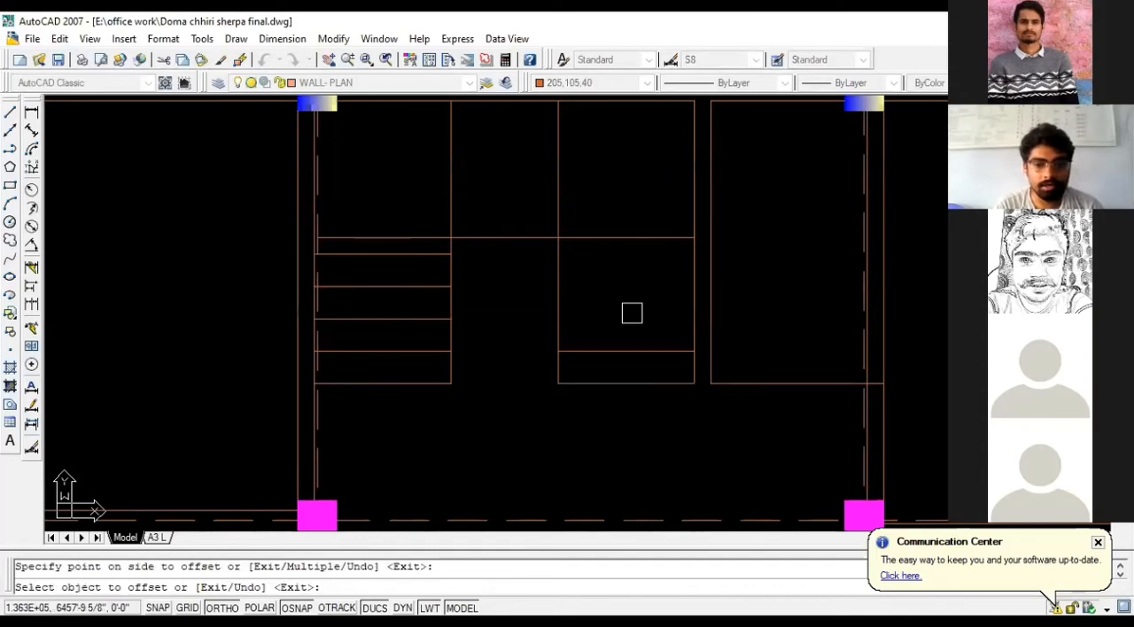
{"action": "left_click", "coordinate": [625, 352]}
{"action": "left_click", "coordinate": [615, 301]}
{"action": "left_click", "coordinate": [621, 319]}
{"action": "left_click", "coordinate": [620, 293]}
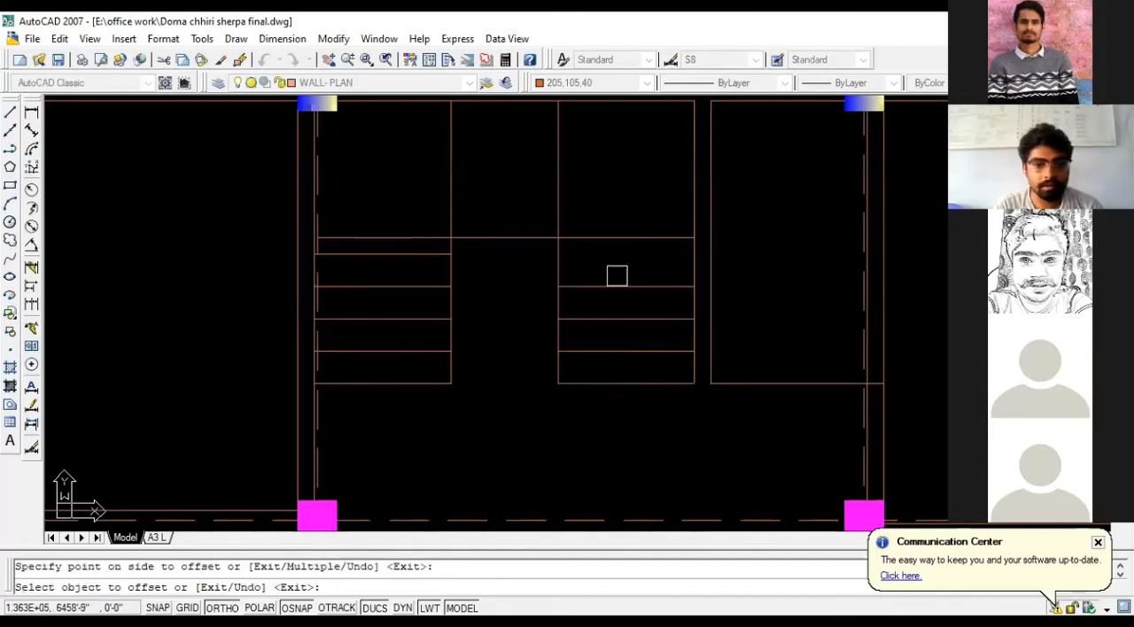
{"action": "left_click", "coordinate": [619, 285]}
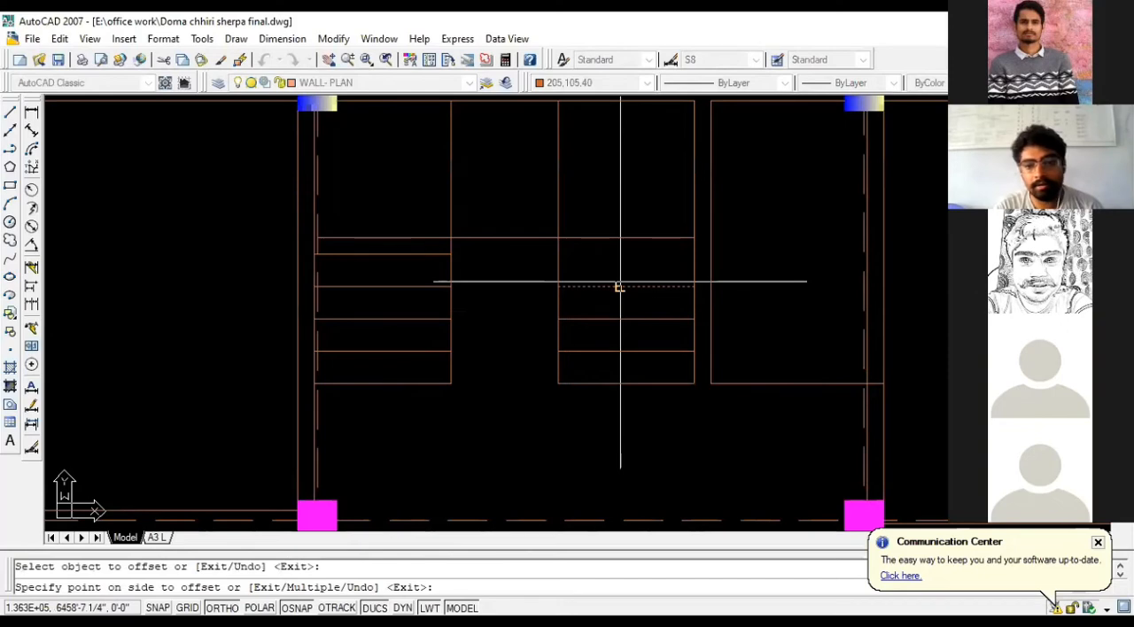
{"action": "left_click", "coordinate": [621, 281]}
{"action": "key", "text": "Escape"}
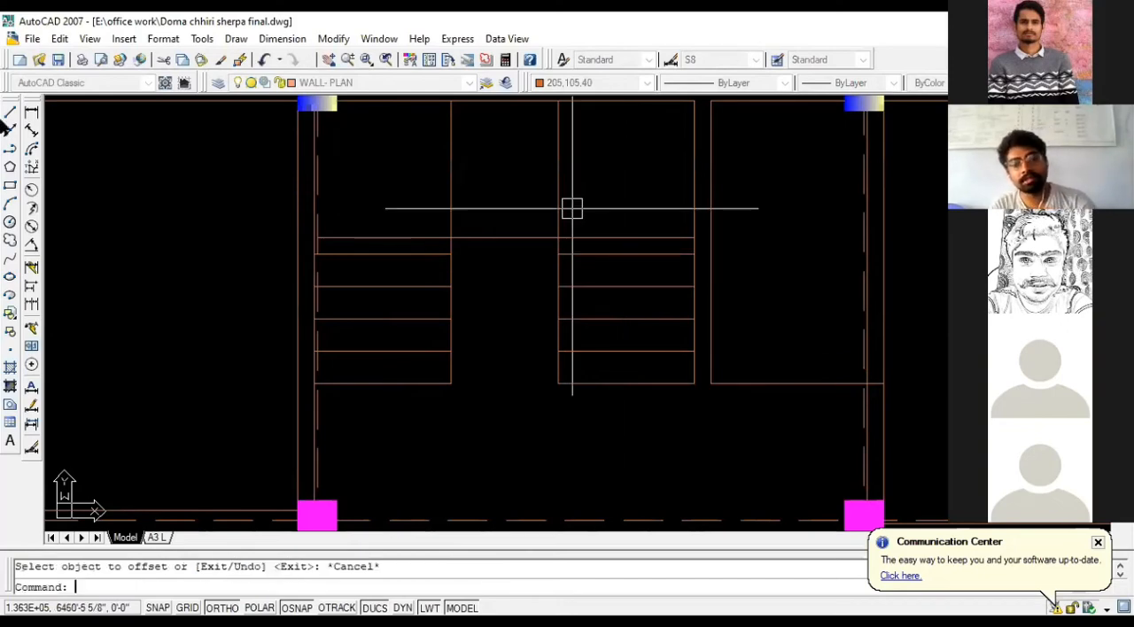
- Measure the gap between the landing line and the left flight's uppermost tread line
{"action": "scroll", "coordinate": [426, 266], "scroll_direction": "up", "scroll_amount": 2}
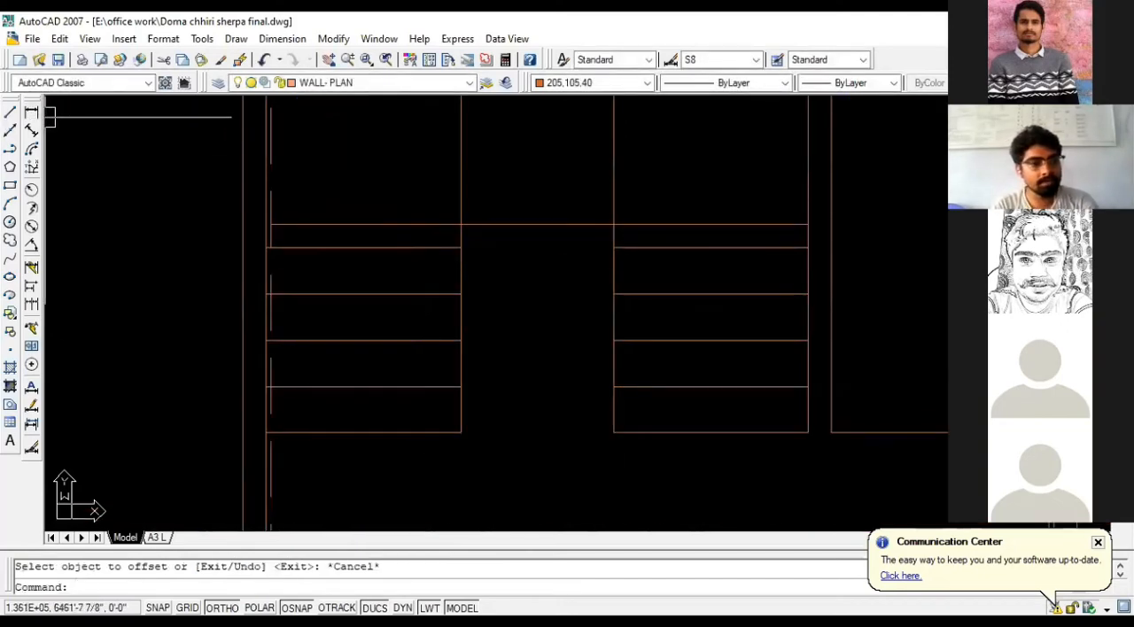
{"action": "left_click", "coordinate": [31, 111]}
{"action": "left_click", "coordinate": [461, 225]}
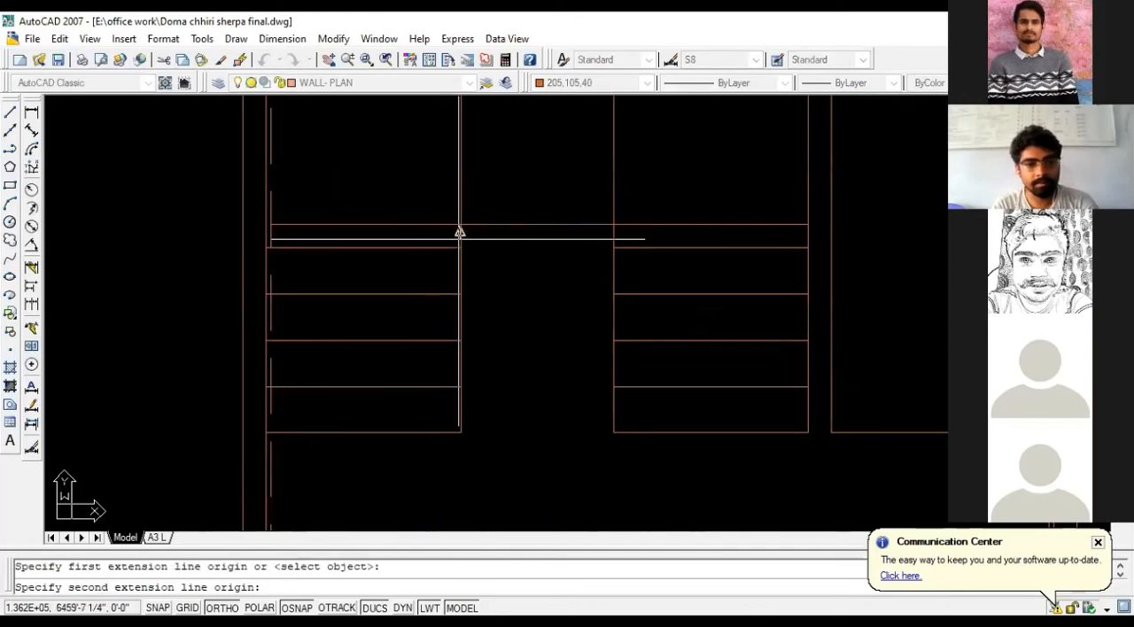
{"action": "left_click", "coordinate": [461, 246]}
{"action": "key", "text": "Escape"}
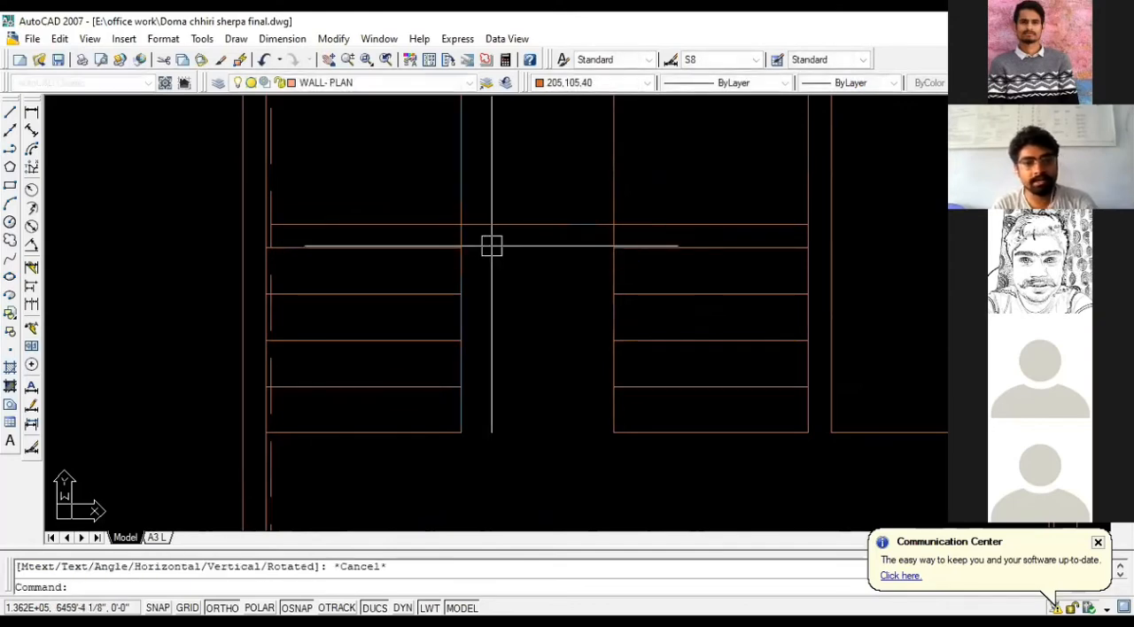
- Move the landing line 3 inches up toward the upper wall
{"action": "left_click", "coordinate": [503, 226]}
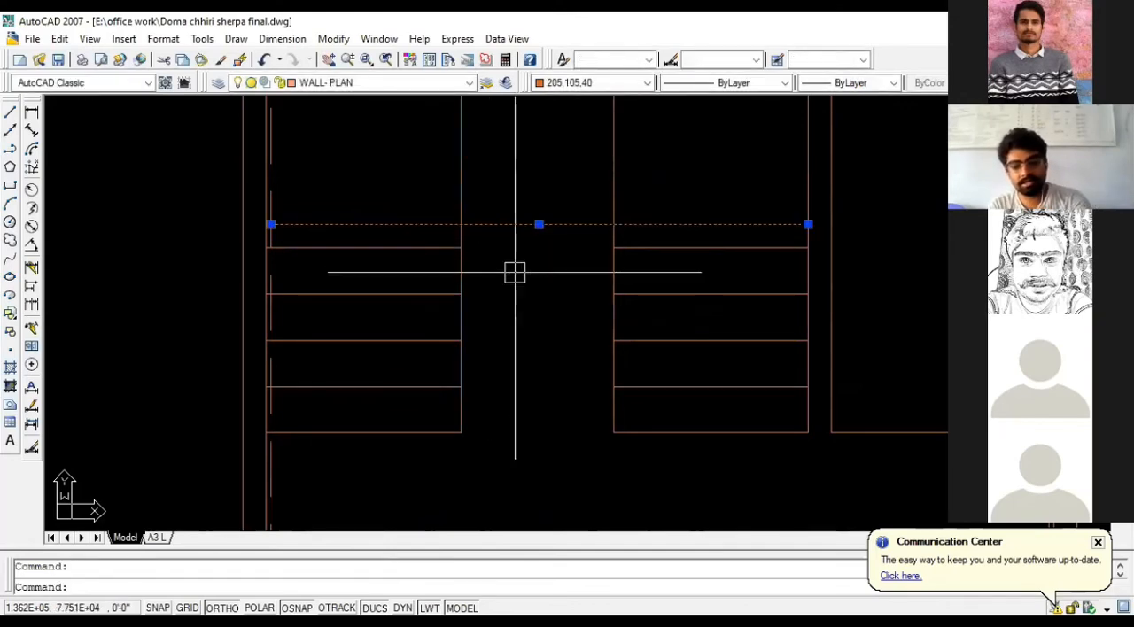
{"action": "type", "text": "m"}
{"action": "key", "text": "Return"}
{"action": "left_click", "coordinate": [531, 282]}
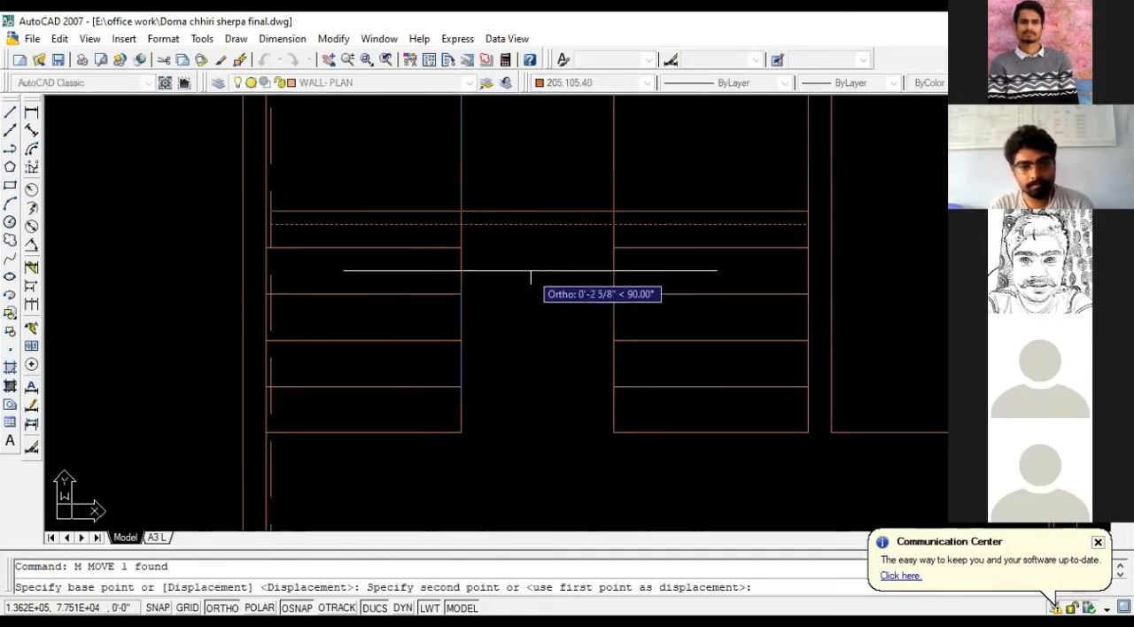
{"action": "type", "text": "3"}
{"action": "key", "text": "Return"}
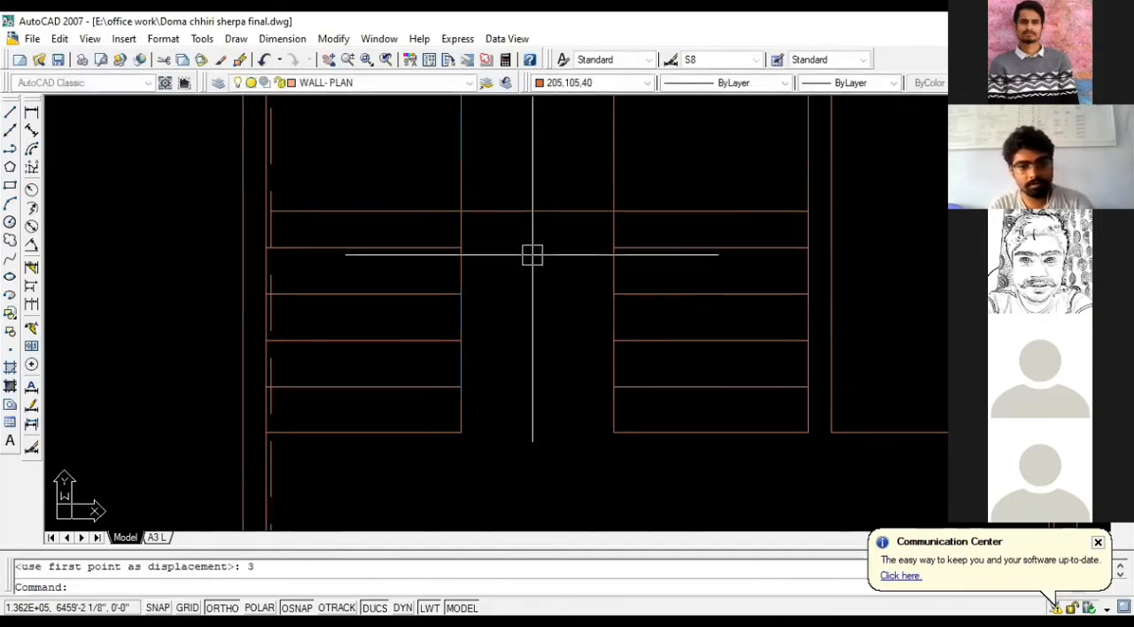
- Measure the landing's depth from the moved line to the upper wall, and undo the landing line's move
{"action": "scroll", "coordinate": [532, 255], "scroll_direction": "down", "scroll_amount": 3}
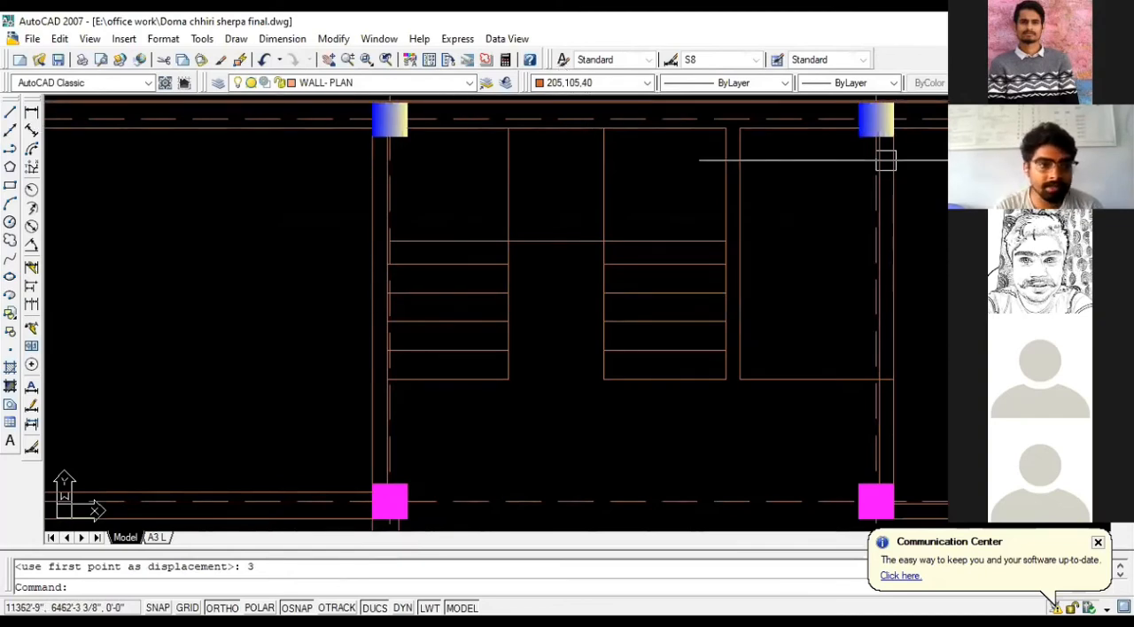
{"action": "left_click", "coordinate": [31, 113]}
{"action": "left_click", "coordinate": [580, 239]}
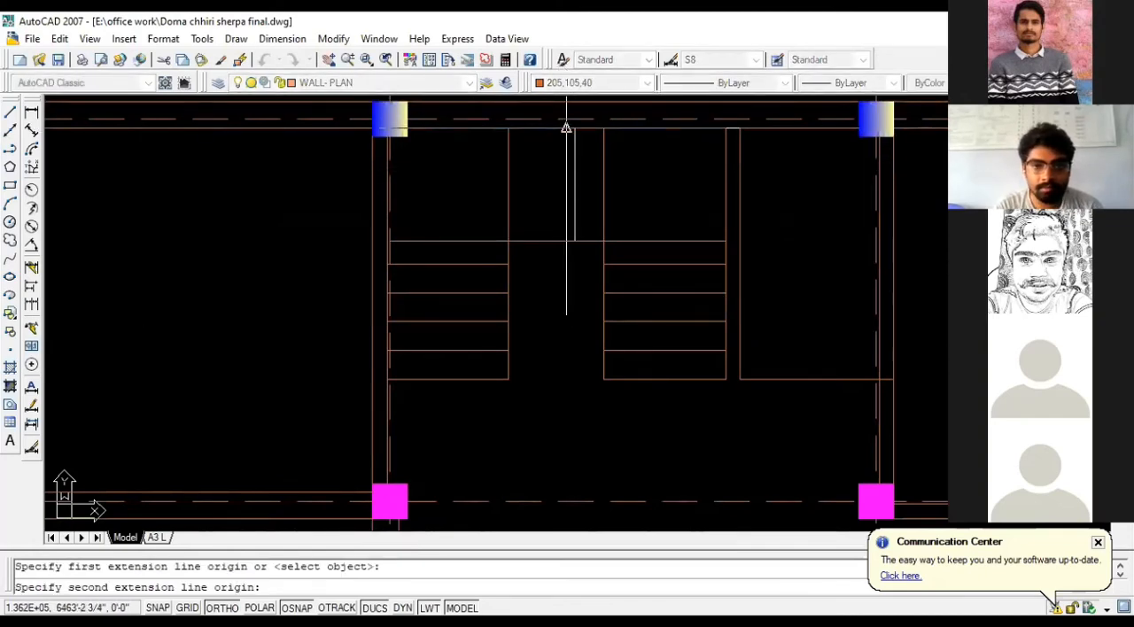
{"action": "left_click", "coordinate": [551, 129]}
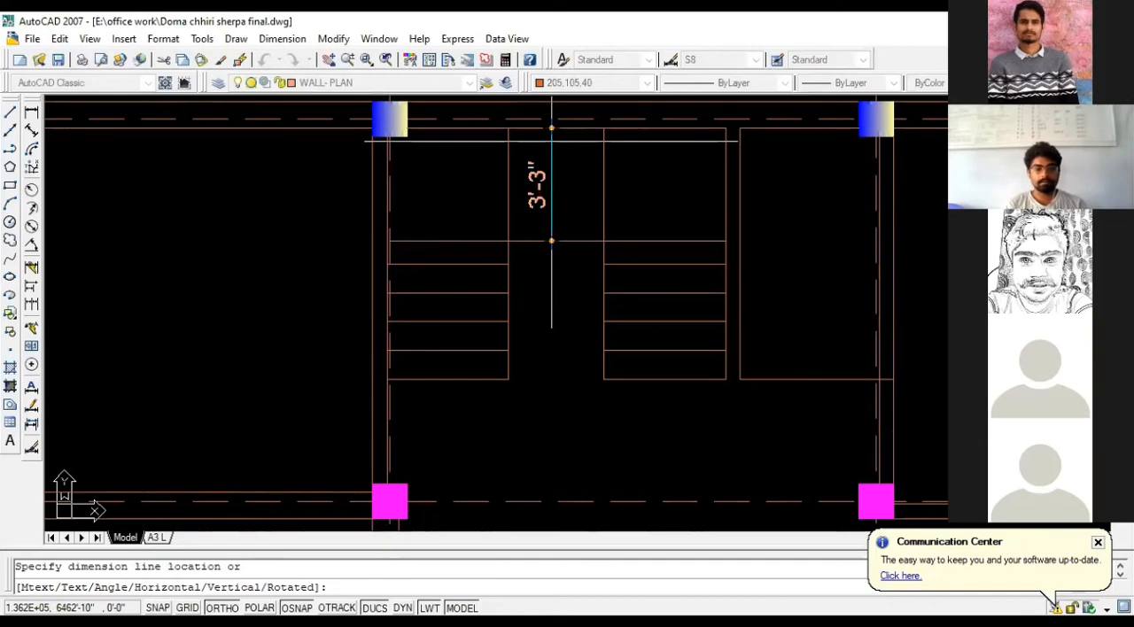
{"action": "key", "text": "Escape"}
{"action": "key", "text": "ctrl+z"}
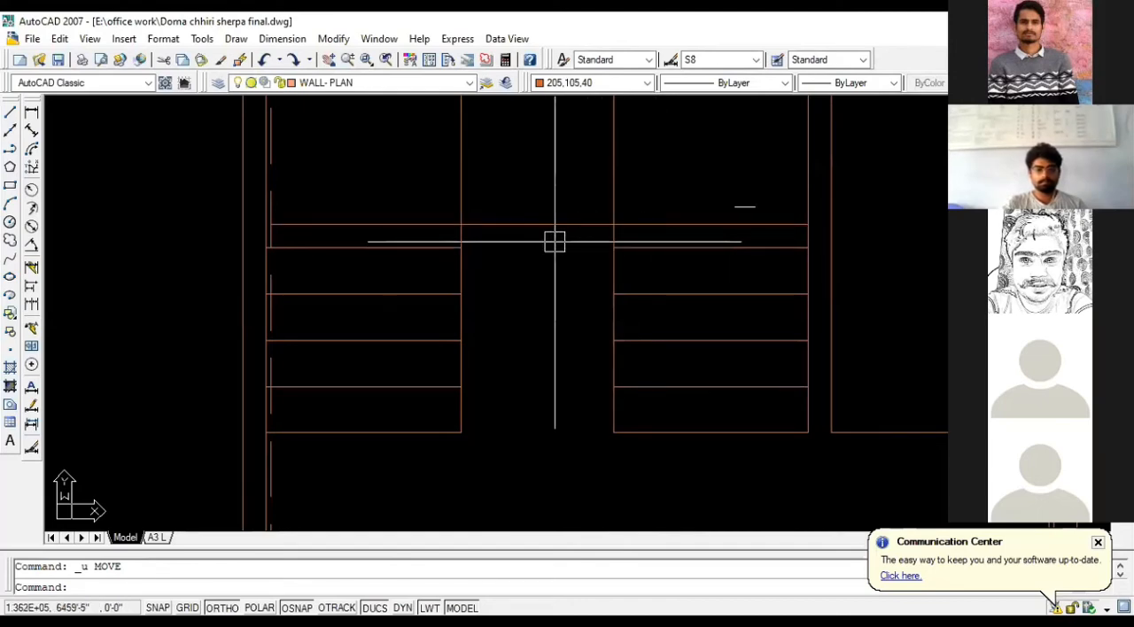
{"action": "type", "text": "OF"}
{"action": "key", "text": "Return"}
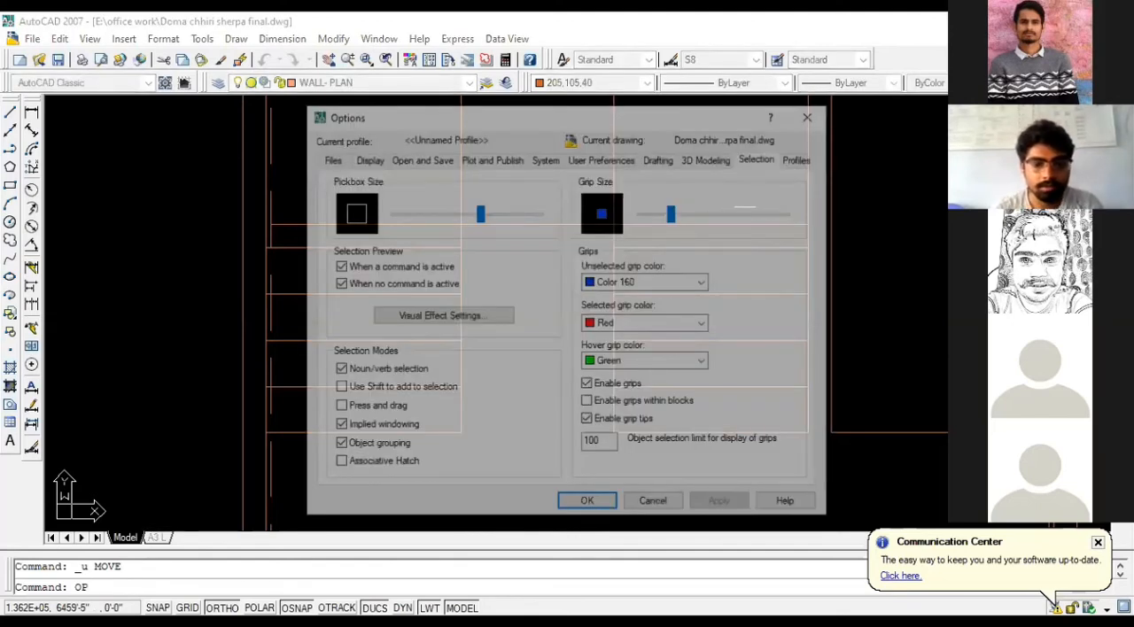
{"action": "key", "text": "Escape"}
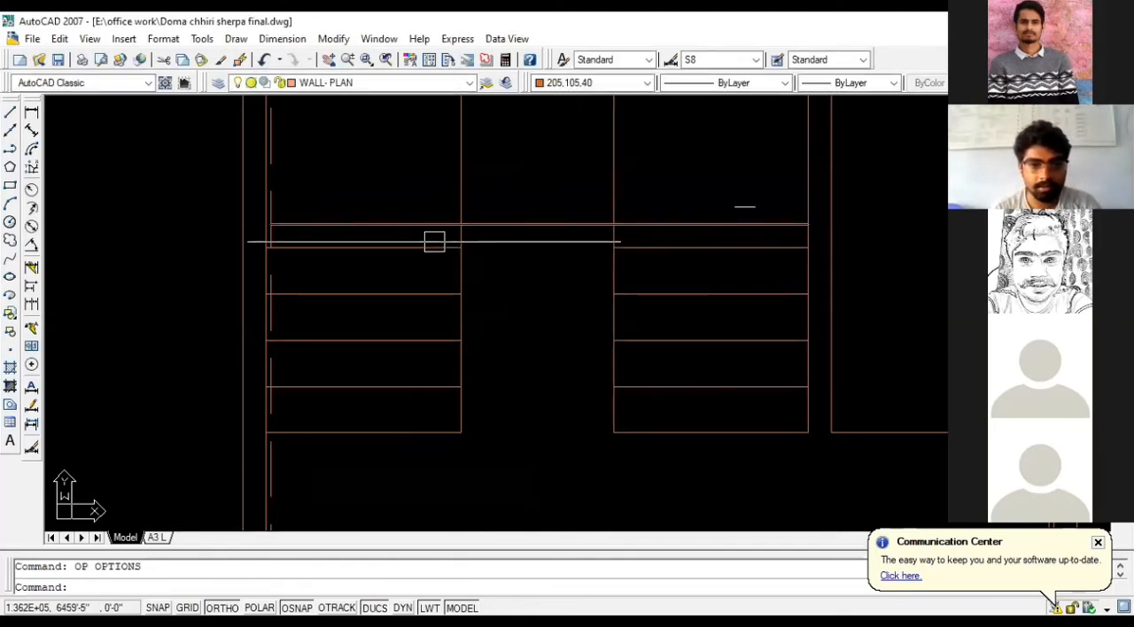
{"action": "left_click", "coordinate": [491, 226]}
{"action": "key", "text": "Escape"}
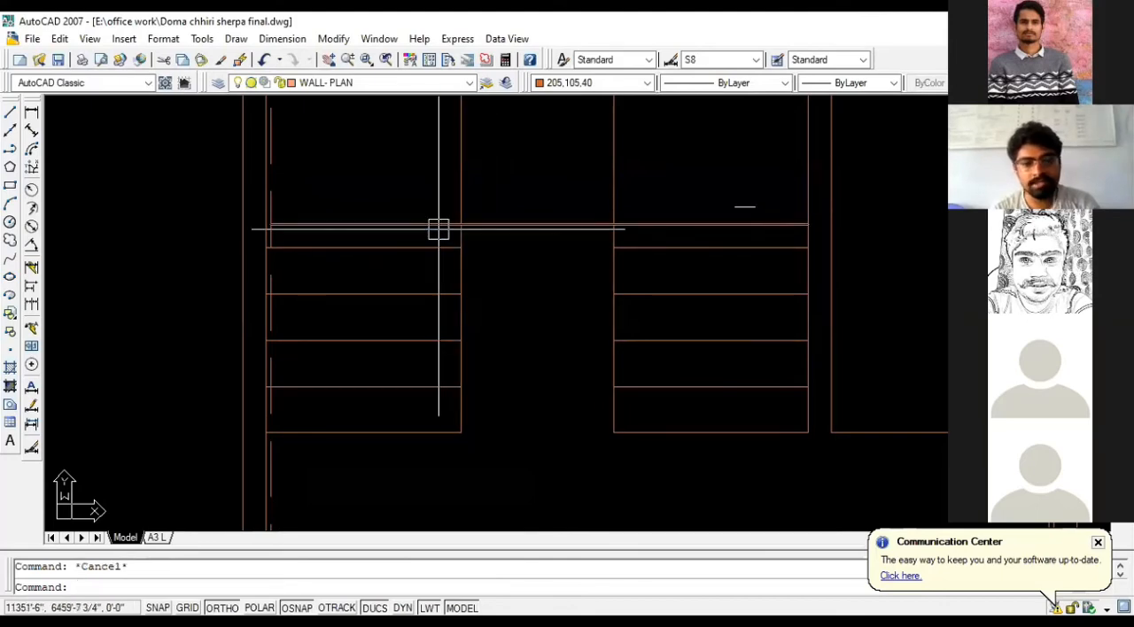
{"action": "left_click", "coordinate": [813, 222]}
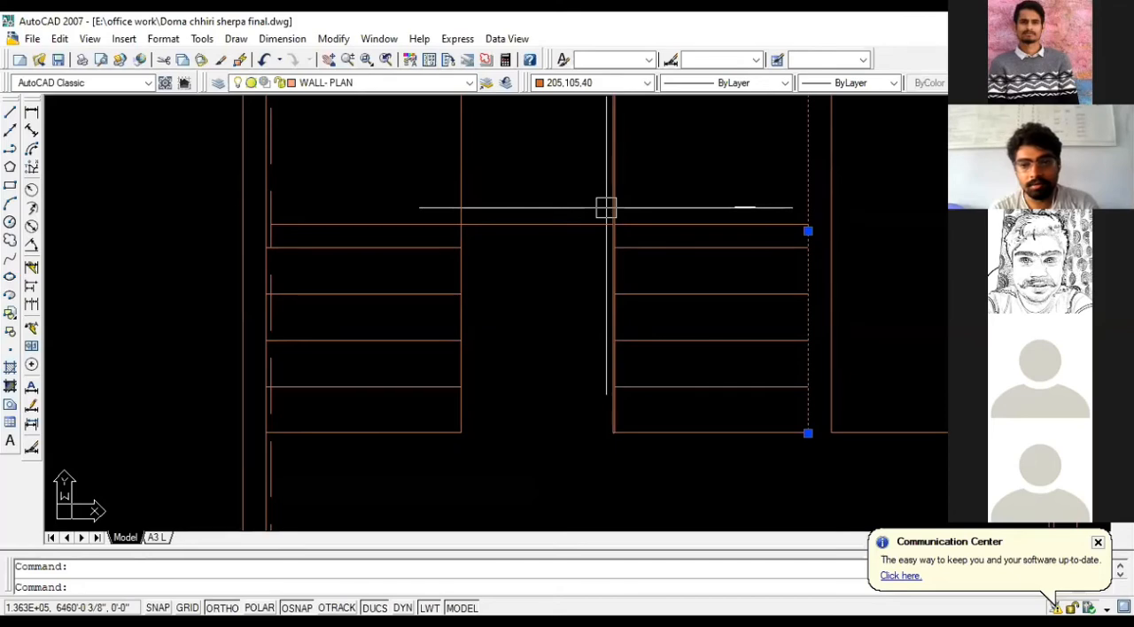
{"action": "key", "text": "Escape"}
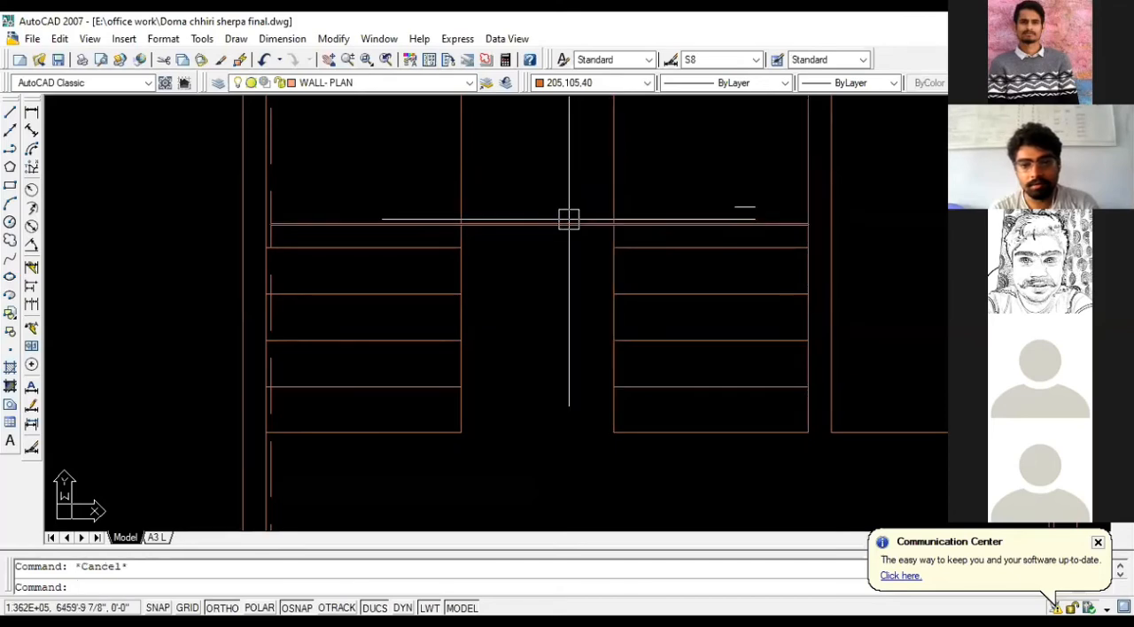
{"action": "left_click", "coordinate": [569, 221]}
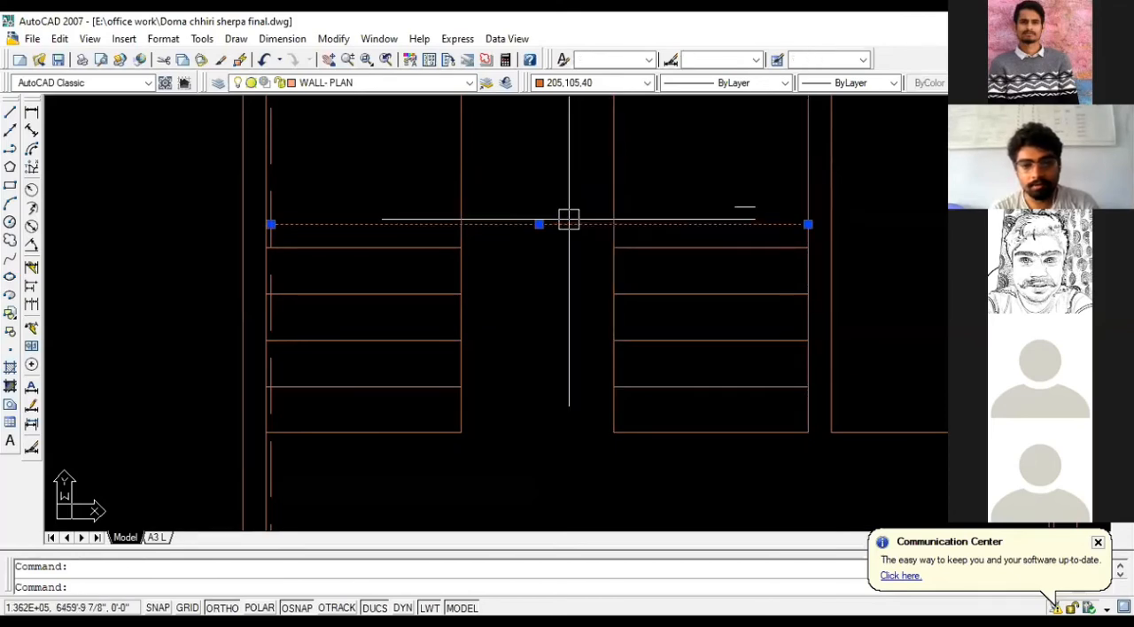
{"action": "key", "text": "Escape"}
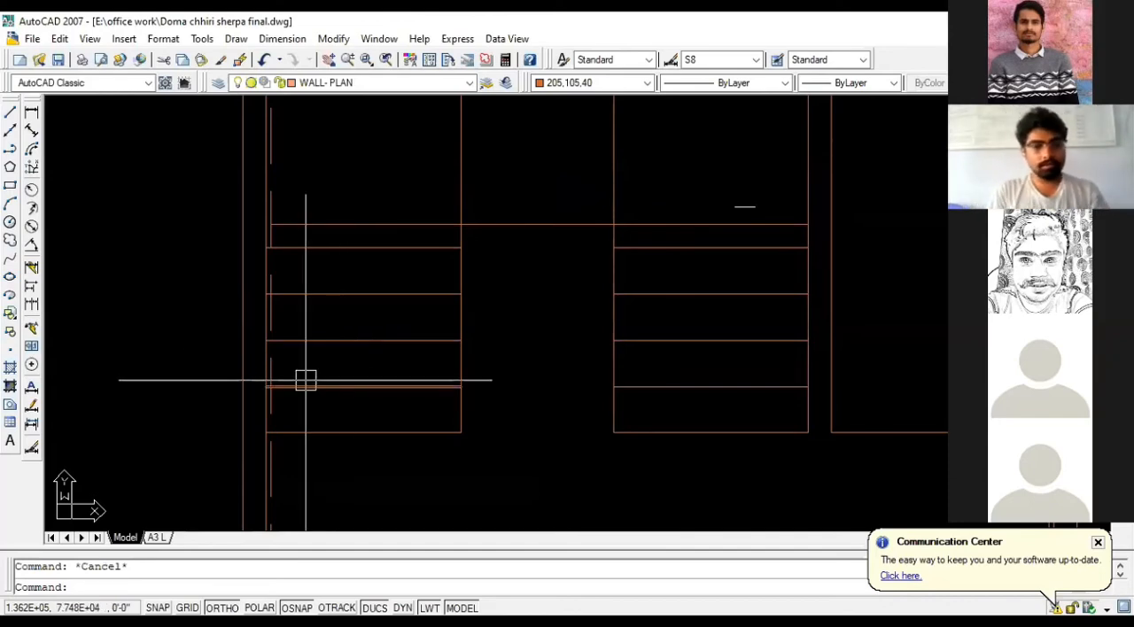
- Add linear dimensions for the widths of the right and left stair flights below their bottom lines
{"action": "scroll", "coordinate": [418, 304], "scroll_direction": "down", "scroll_amount": 2}
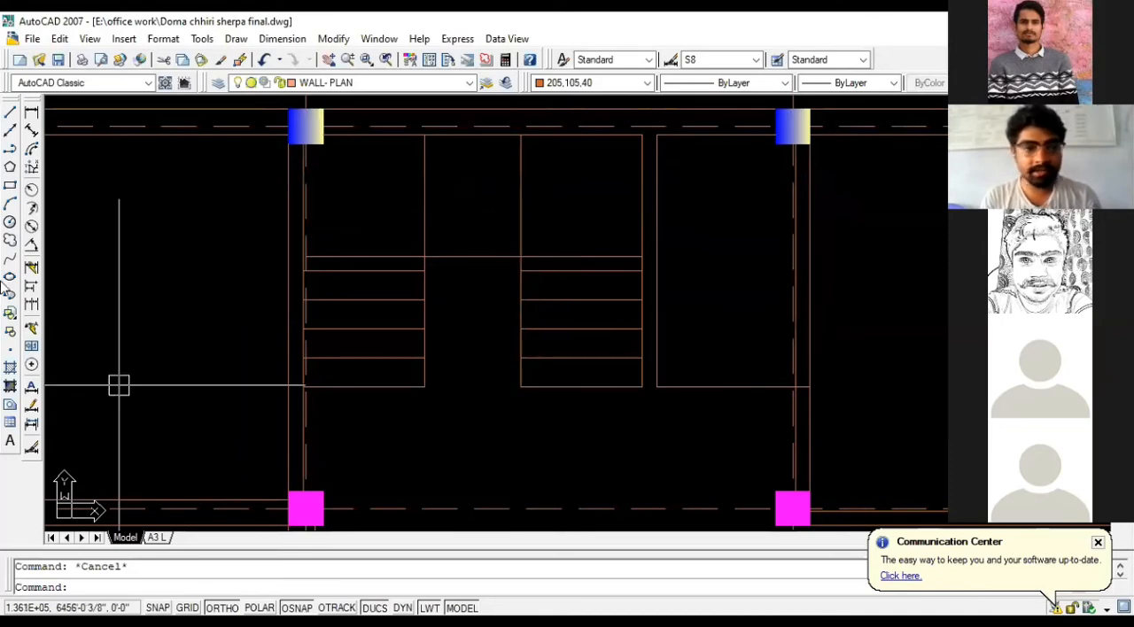
{"action": "left_click", "coordinate": [32, 113]}
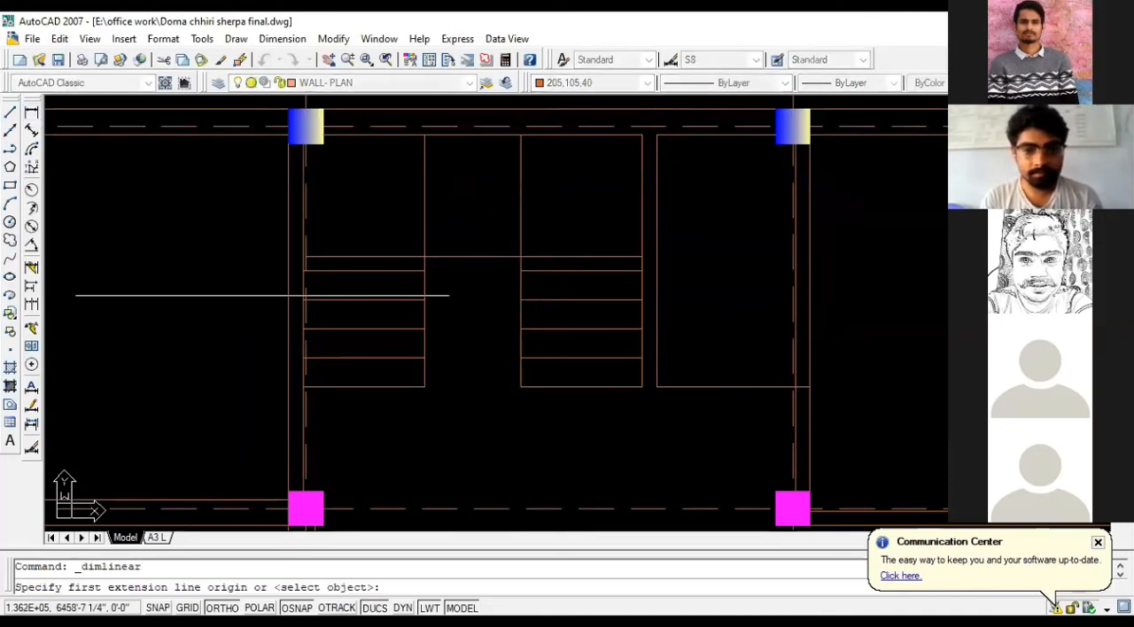
{"action": "left_click", "coordinate": [520, 387]}
{"action": "left_click", "coordinate": [641, 387]}
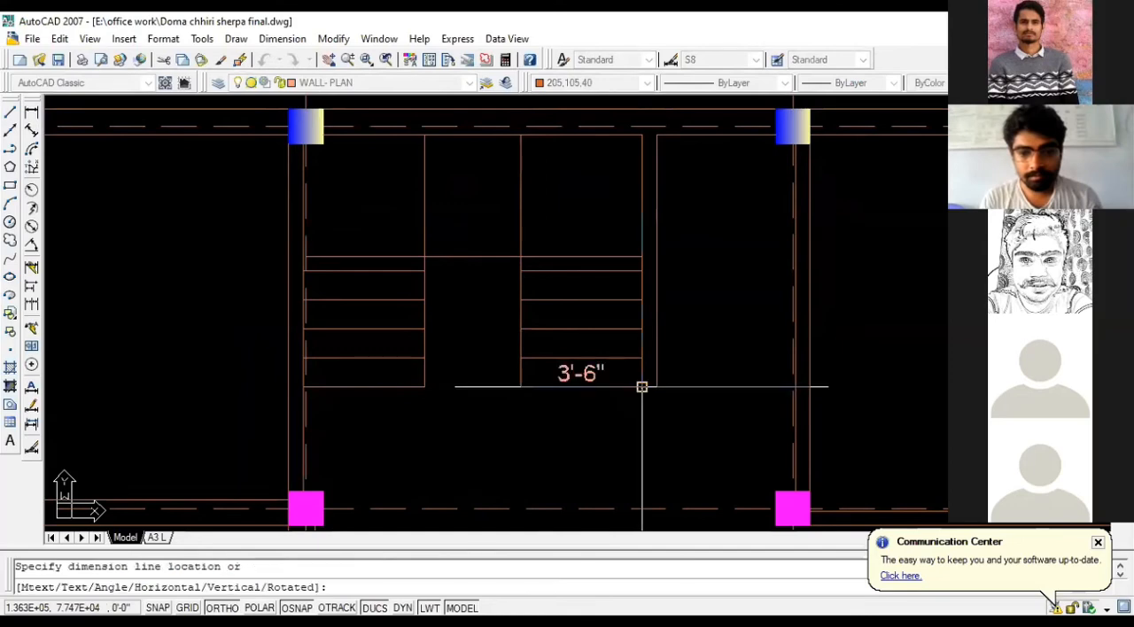
{"action": "left_click", "coordinate": [543, 414]}
{"action": "key", "text": "Return"}
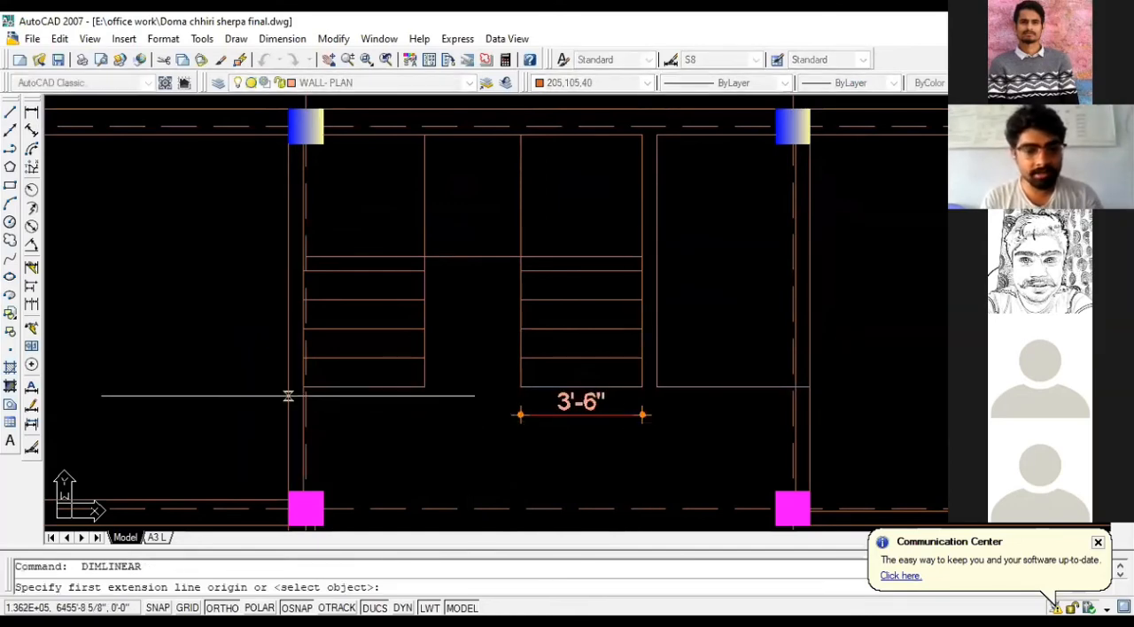
{"action": "scroll", "coordinate": [286, 396], "scroll_direction": "up", "scroll_amount": 2}
{"action": "left_click", "coordinate": [324, 386]}
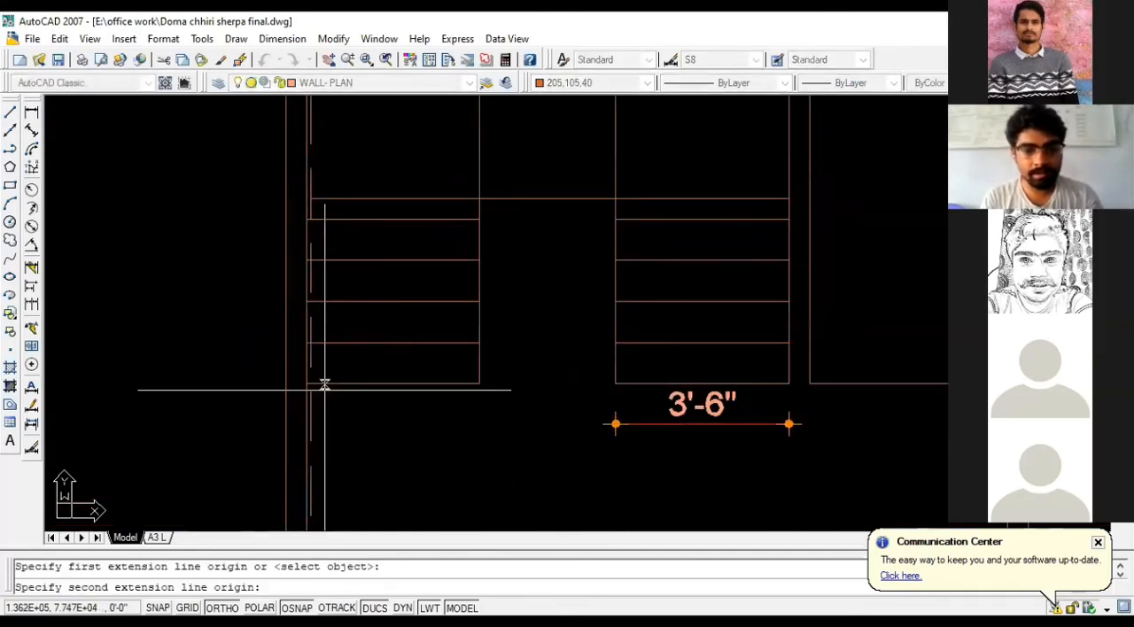
{"action": "left_click", "coordinate": [479, 384]}
{"action": "left_click", "coordinate": [468, 423]}
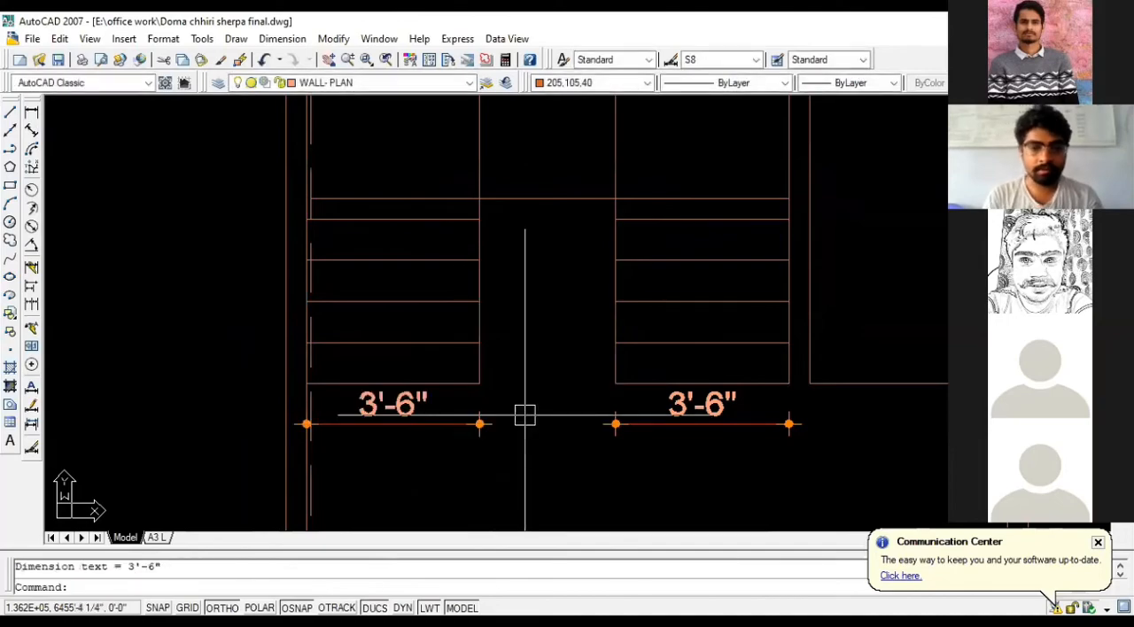
- Add a vertical linear dimension for the landing's depth, from the upper wall to the landing line between the flights
{"action": "scroll", "coordinate": [533, 228], "scroll_direction": "down", "scroll_amount": 1}
{"action": "scroll", "coordinate": [533, 221], "scroll_direction": "down", "scroll_amount": 2}
{"action": "key", "text": "Return"}
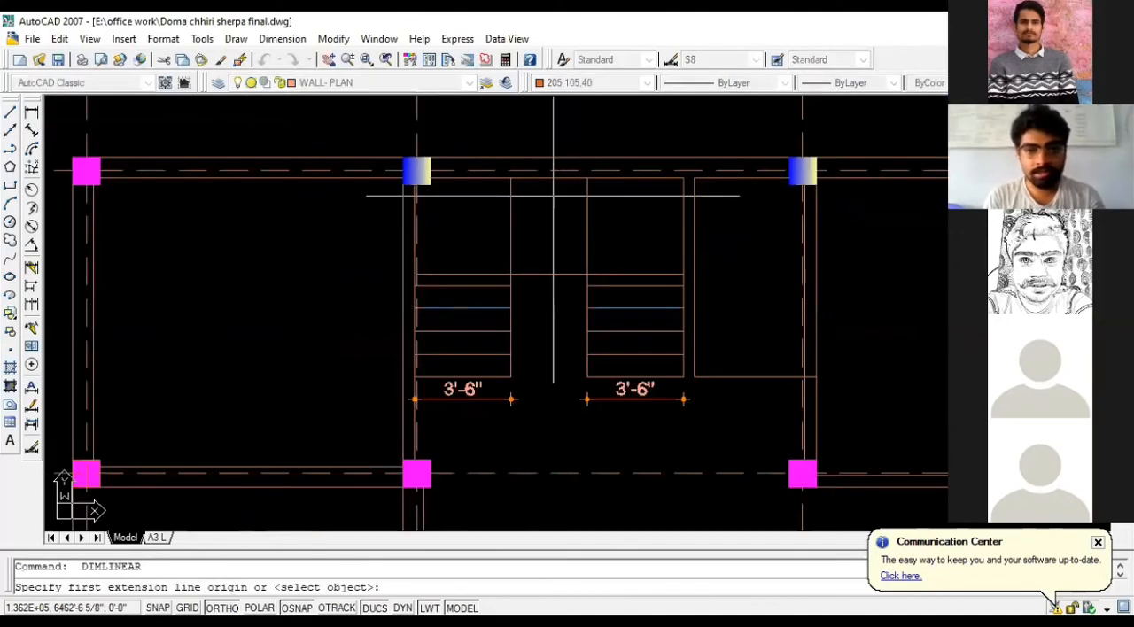
{"action": "left_click", "coordinate": [557, 178]}
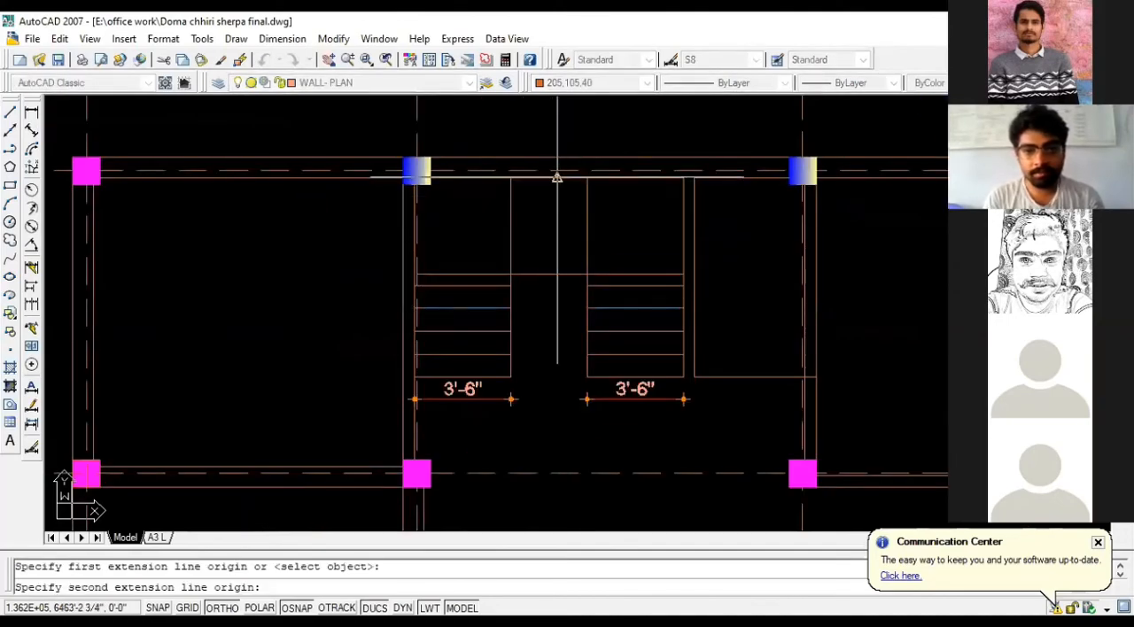
{"action": "left_click", "coordinate": [556, 275]}
{"action": "left_click", "coordinate": [544, 259]}
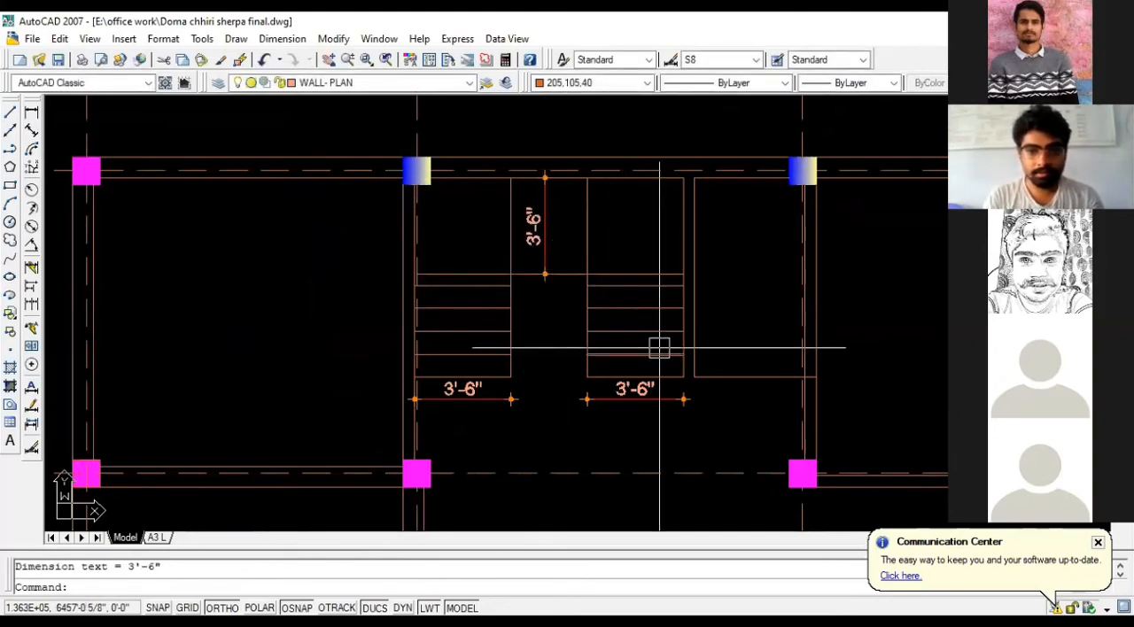
- Add vertical linear dimensions for the depth of the lowest tread on both the left and right flights
{"action": "scroll", "coordinate": [660, 346], "scroll_direction": "up", "scroll_amount": 2}
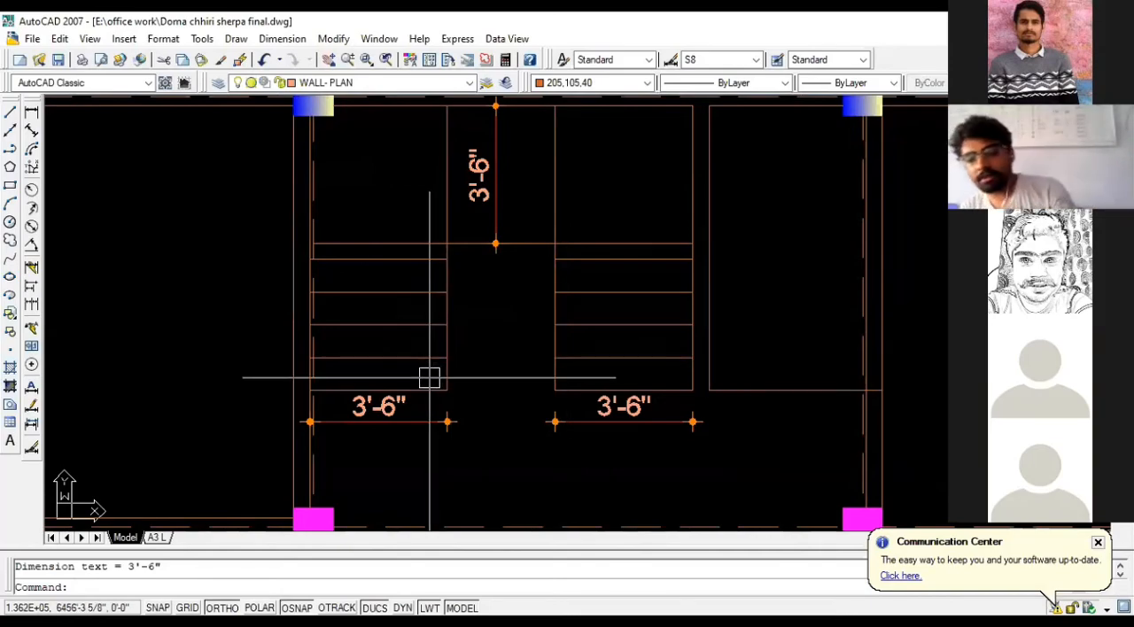
{"action": "scroll", "coordinate": [387, 407], "scroll_direction": "up", "scroll_amount": 1}
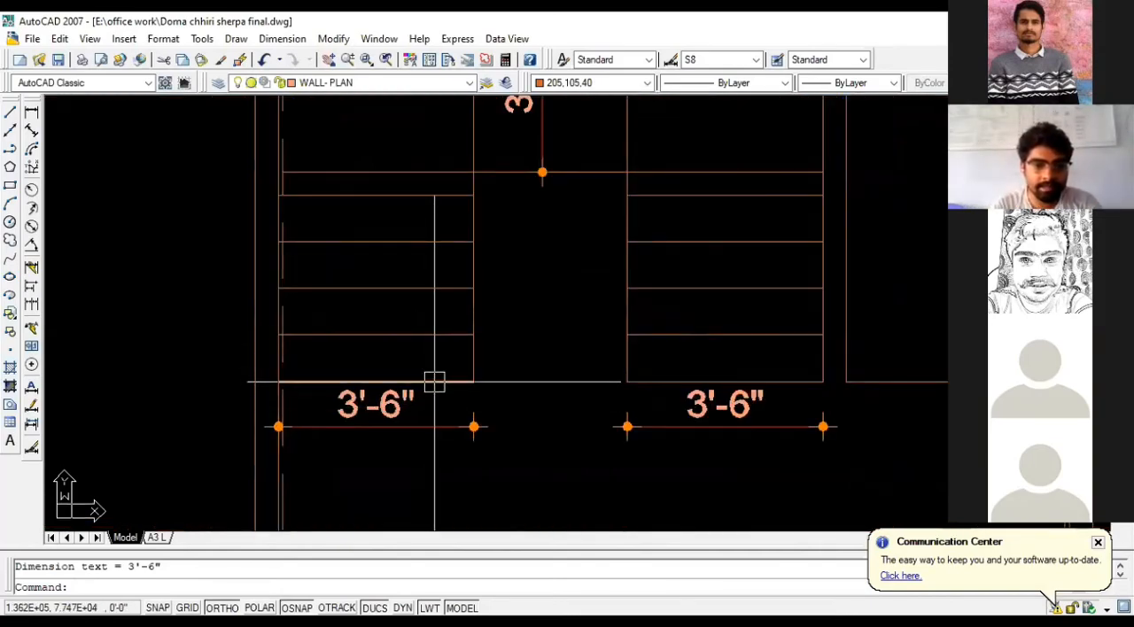
{"action": "left_click", "coordinate": [31, 113]}
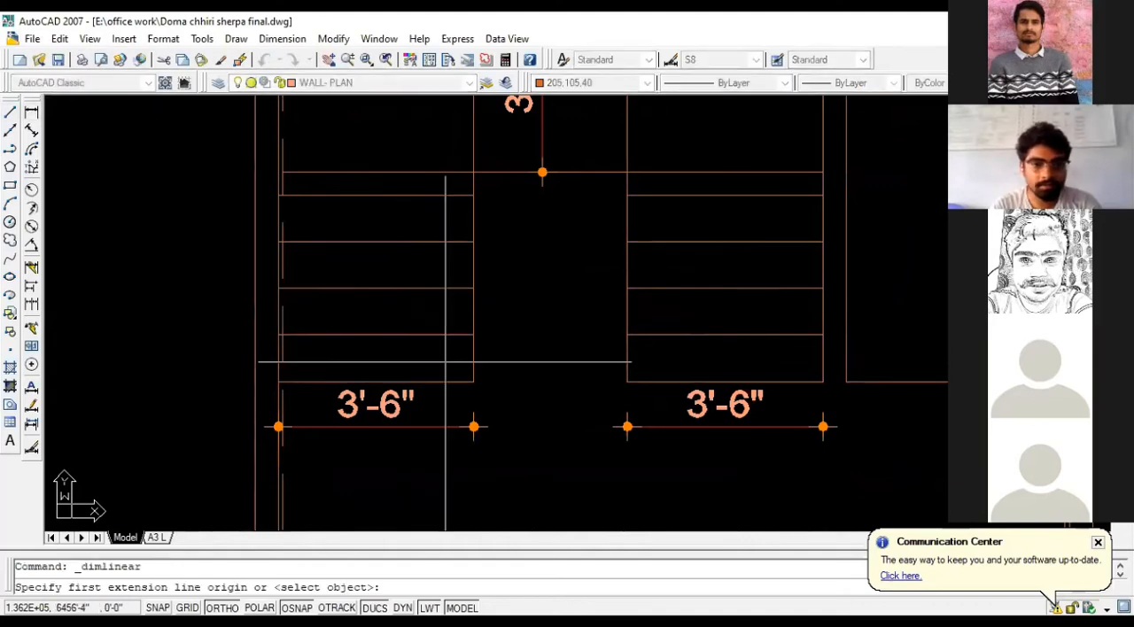
{"action": "left_click", "coordinate": [473, 379]}
{"action": "left_click", "coordinate": [474, 335]}
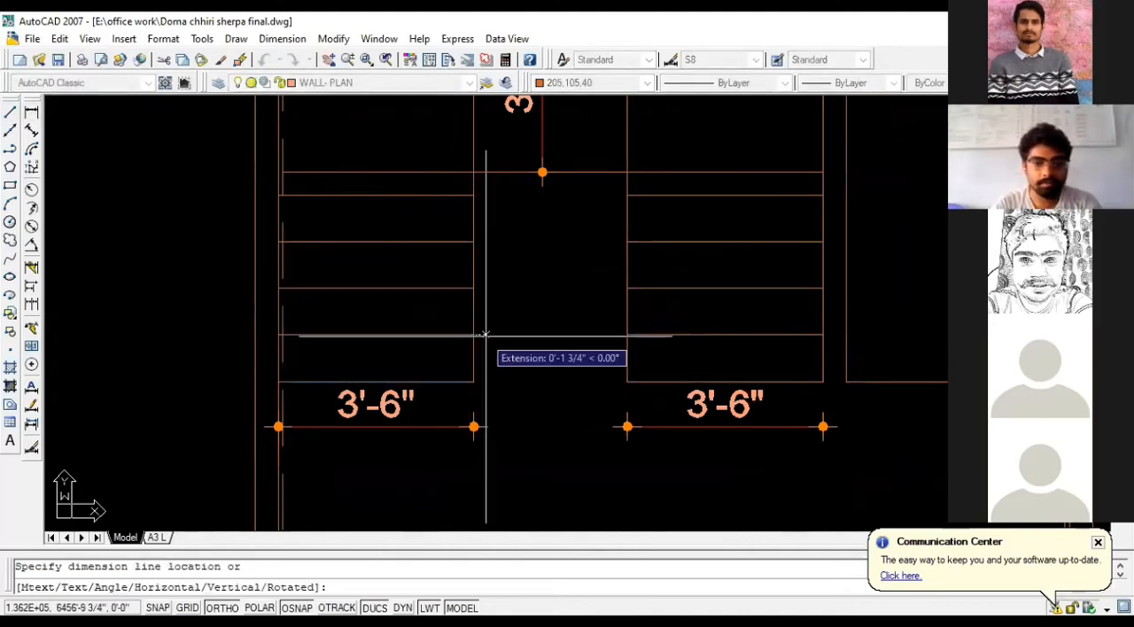
{"action": "left_click", "coordinate": [509, 358]}
{"action": "key", "text": "Return"}
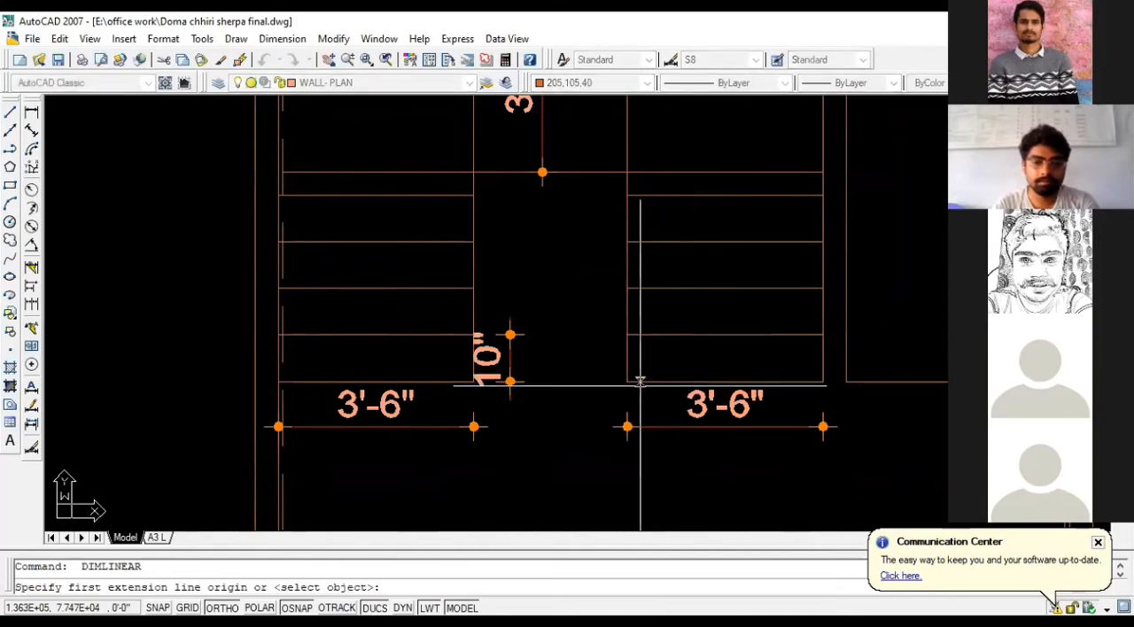
{"action": "left_click", "coordinate": [628, 382]}
{"action": "left_click", "coordinate": [627, 335]}
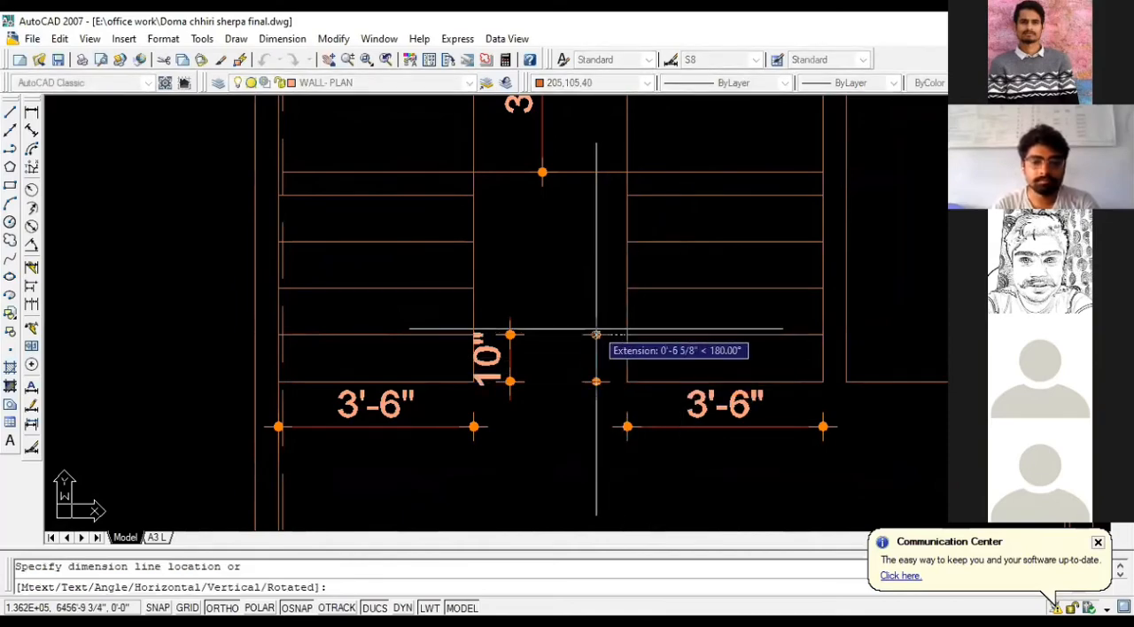
{"action": "left_click", "coordinate": [596, 331]}
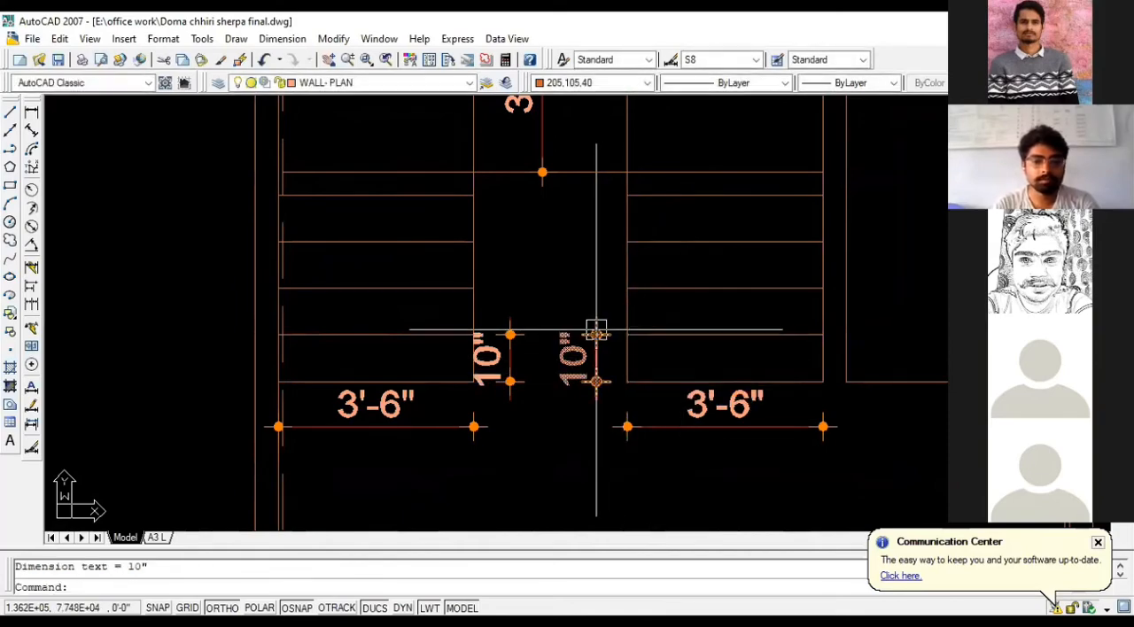
- Erase the two tread dimensions, both flight width dimensions and the landing depth dimension from the staircase
{"action": "left_click", "coordinate": [598, 380]}
{"action": "left_click", "coordinate": [499, 370]}
{"action": "key", "text": "Delete"}
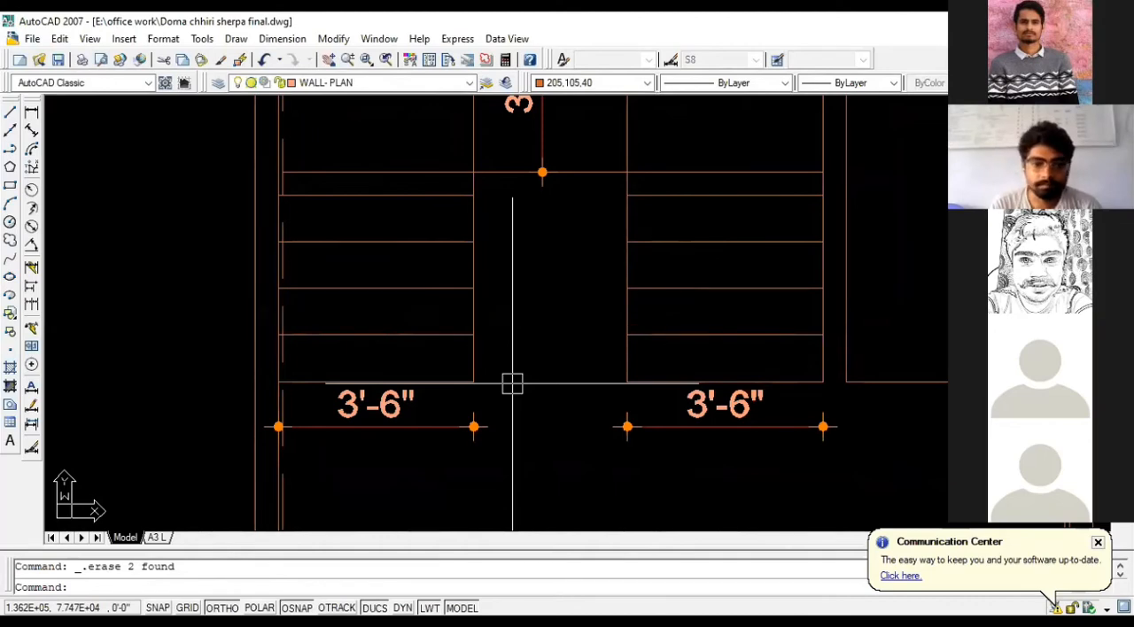
{"action": "left_click", "coordinate": [441, 431]}
{"action": "left_click", "coordinate": [768, 431]}
{"action": "scroll", "coordinate": [505, 363], "scroll_direction": "down", "scroll_amount": 2}
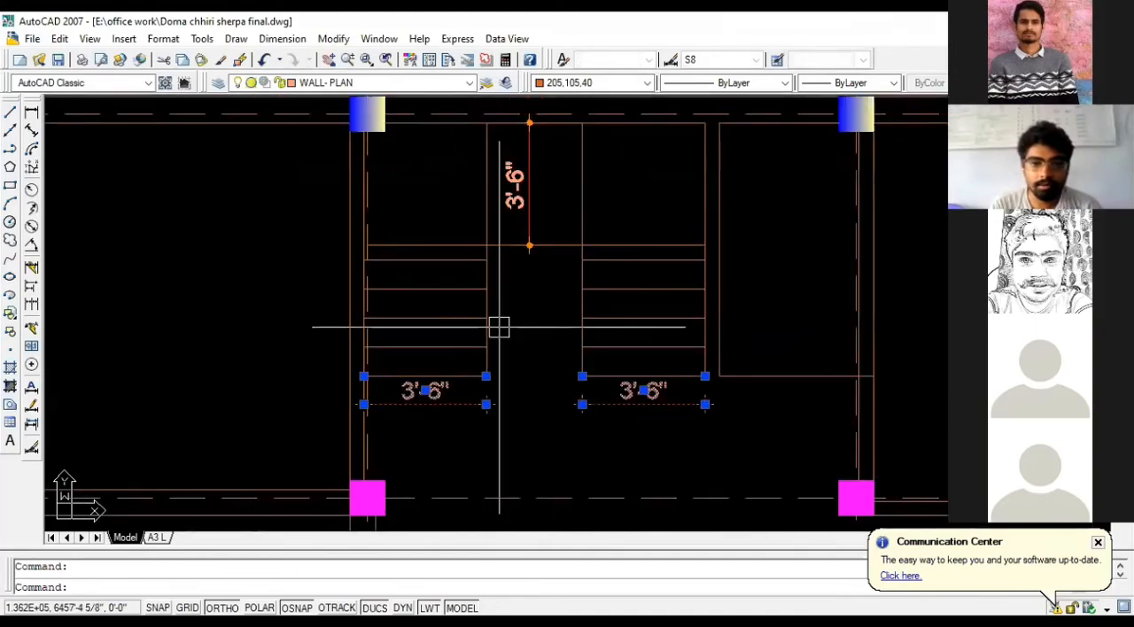
{"action": "left_click", "coordinate": [522, 200]}
{"action": "key", "text": "Delete"}
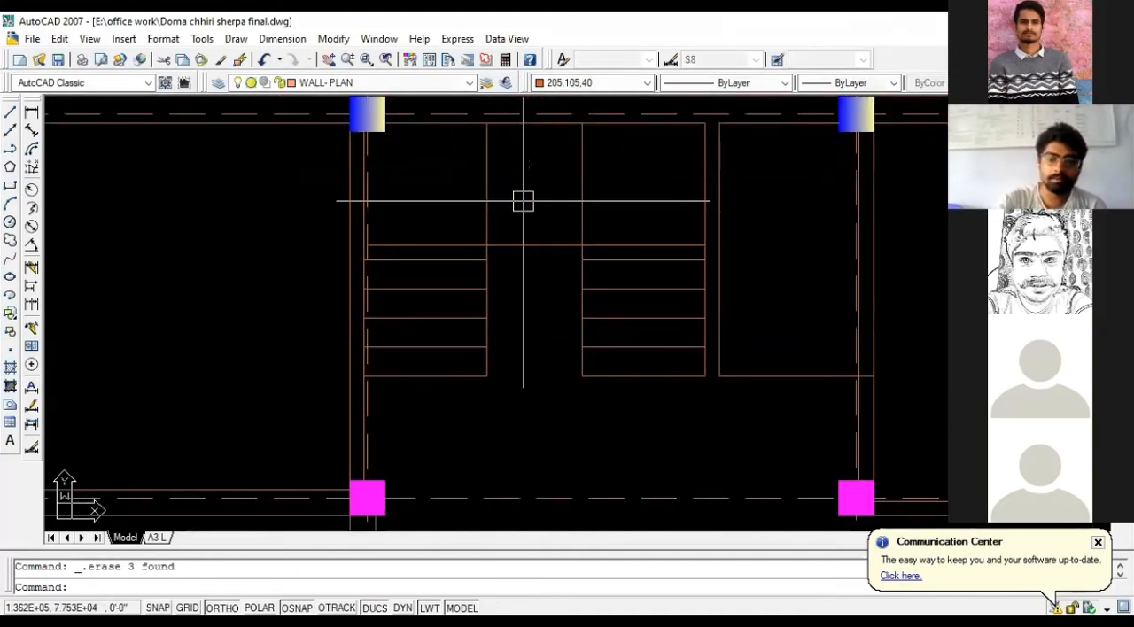
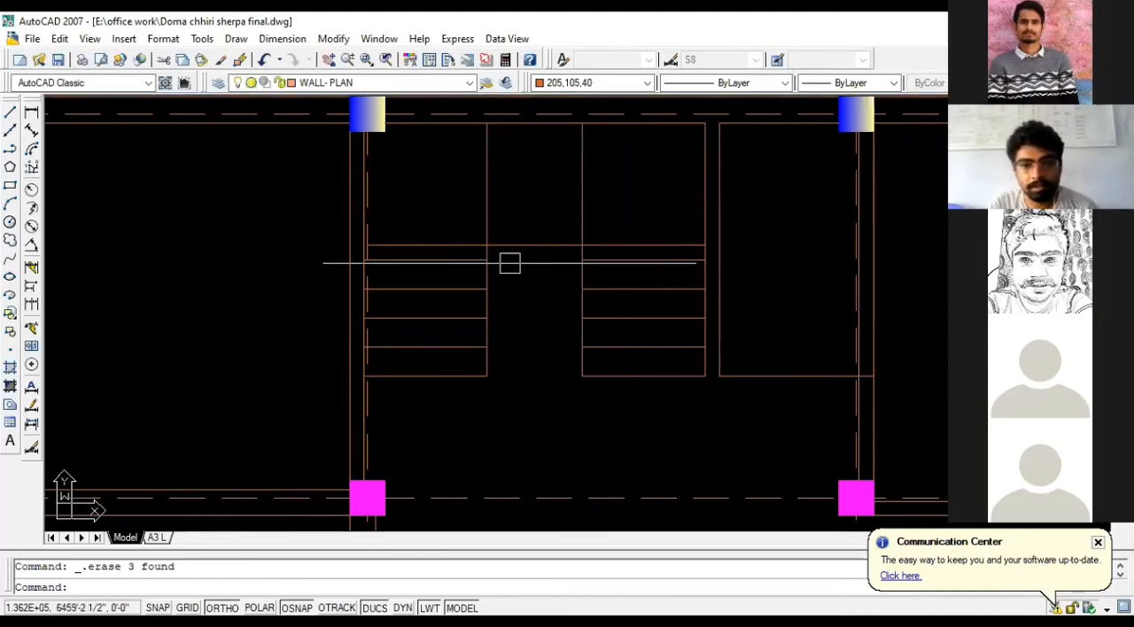
- Extend the staircase's landing line so its short end meets the inner face of the wall beside the left flight
{"action": "scroll", "coordinate": [509, 263], "scroll_direction": "up", "scroll_amount": 2}
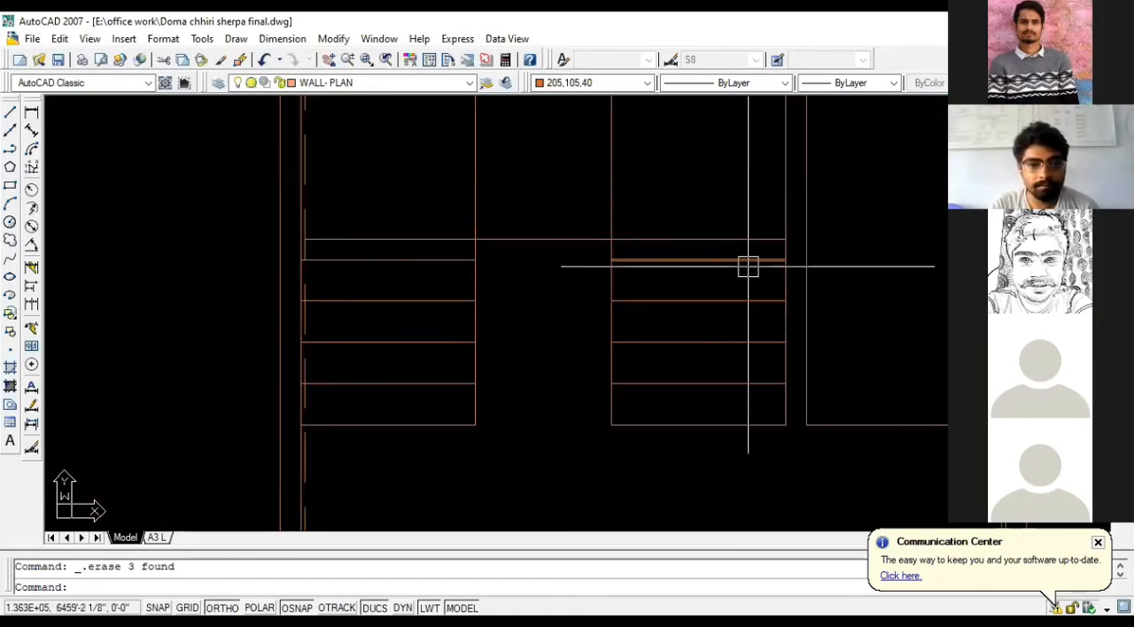
{"action": "scroll", "coordinate": [417, 253], "scroll_direction": "up", "scroll_amount": 3}
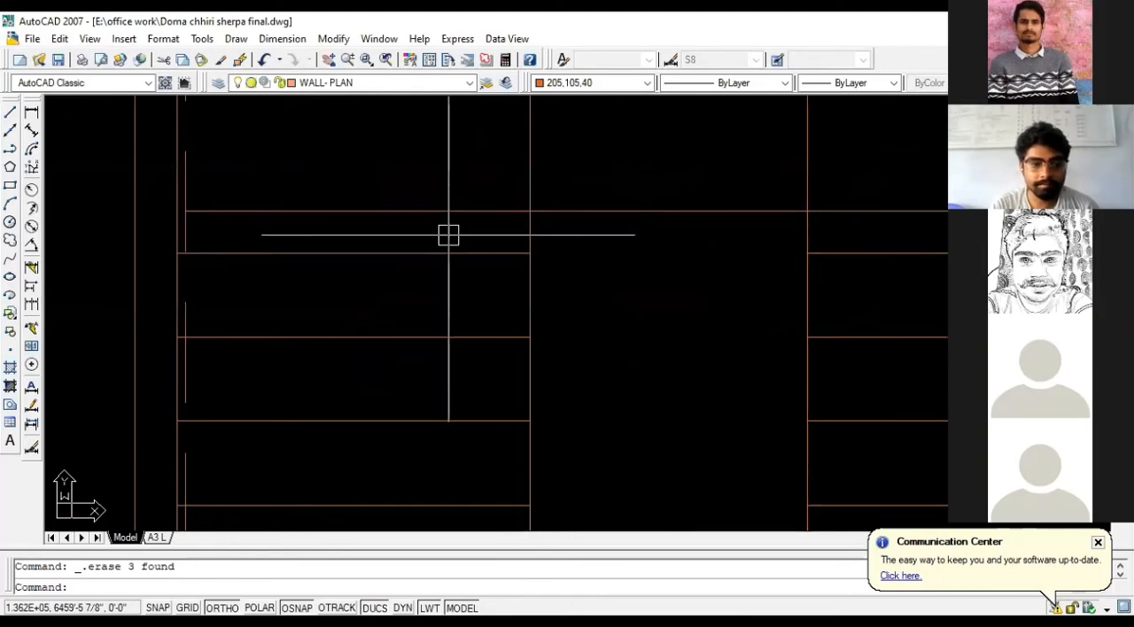
{"action": "scroll", "coordinate": [448, 235], "scroll_direction": "down", "scroll_amount": 4}
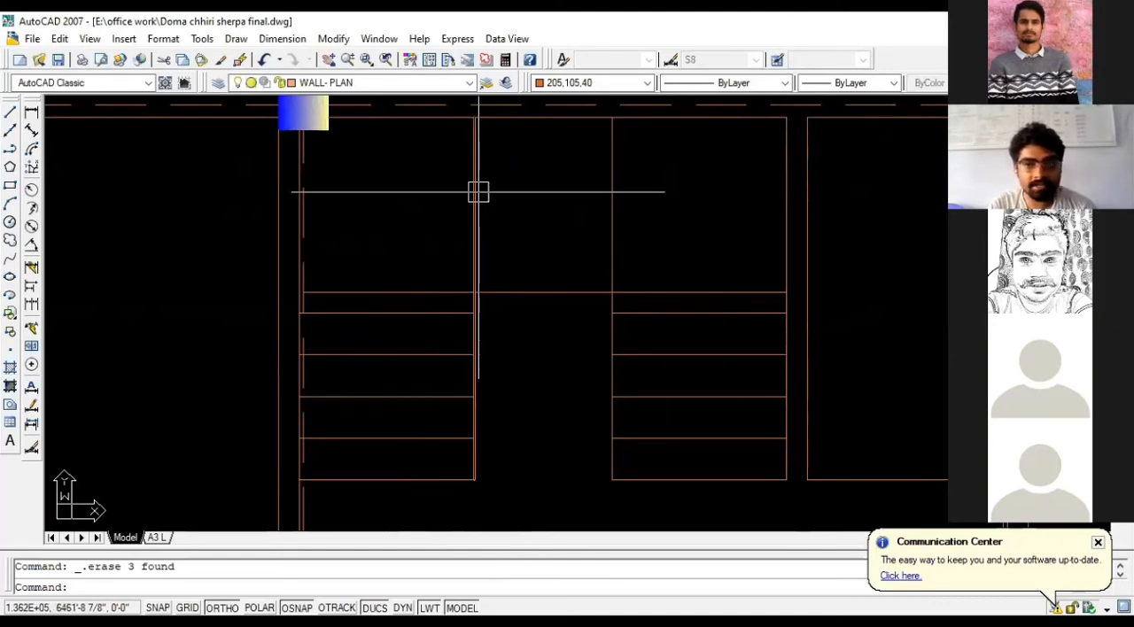
{"action": "left_click", "coordinate": [535, 290]}
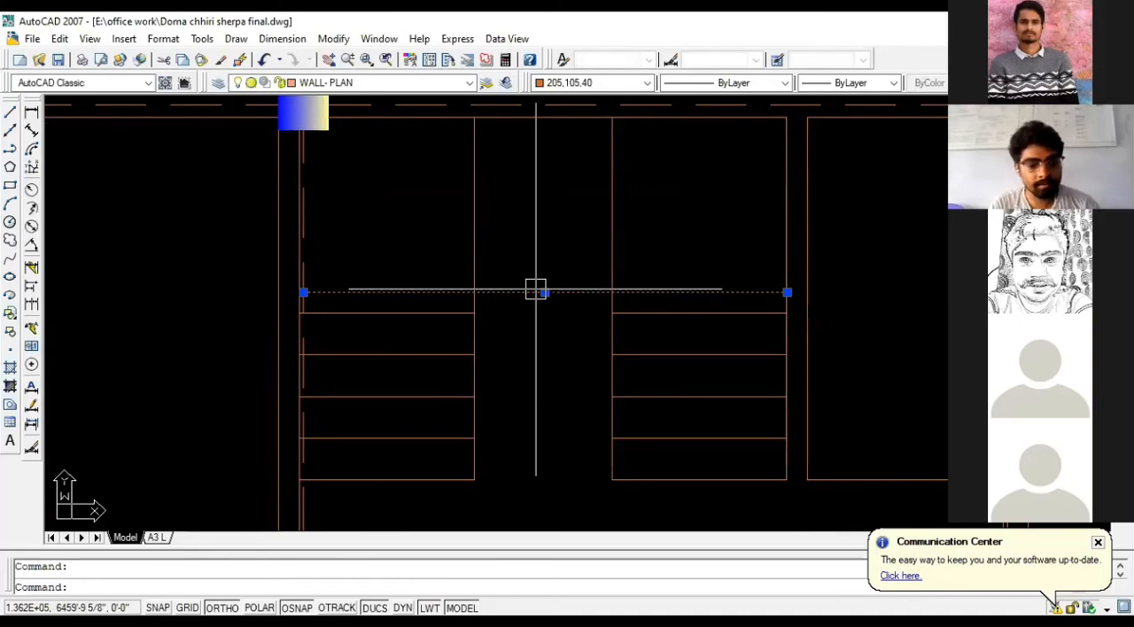
{"action": "key", "text": "Escape"}
{"action": "type", "text": "ex"}
{"action": "key", "text": "Return"}
{"action": "key", "text": "Return"}
{"action": "scroll", "coordinate": [354, 304], "scroll_direction": "up", "scroll_amount": 2}
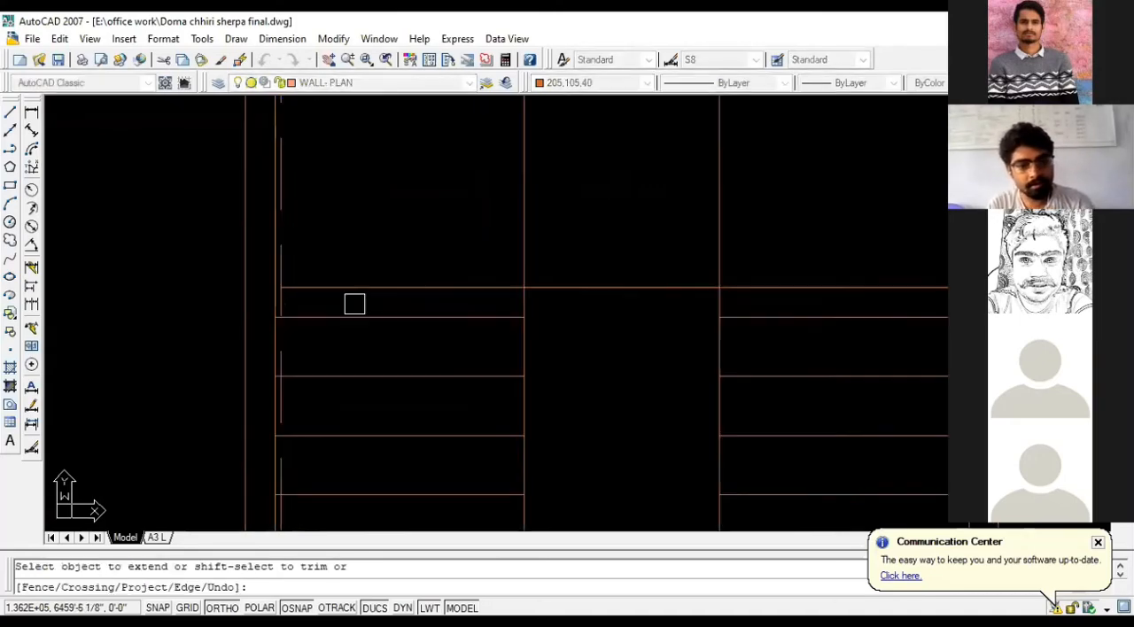
{"action": "scroll", "coordinate": [351, 305], "scroll_direction": "down", "scroll_amount": 6}
{"action": "key", "text": "Escape"}
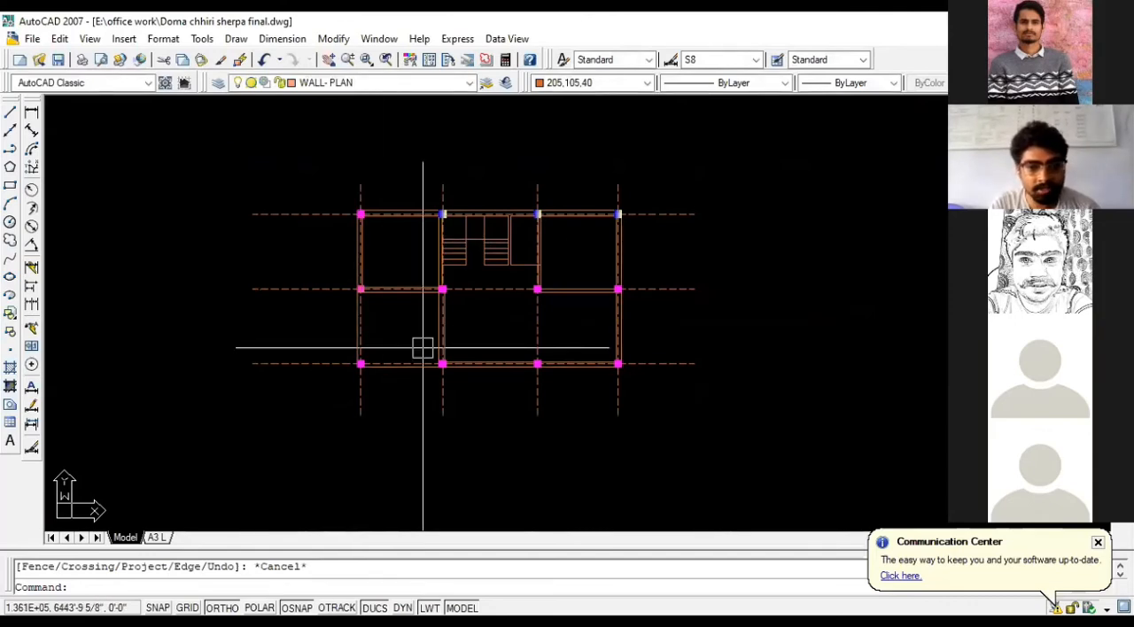
- Move the landing line straight up by 3 inches, away from the top treads of both flights
{"action": "scroll", "coordinate": [431, 311], "scroll_direction": "up", "scroll_amount": 8}
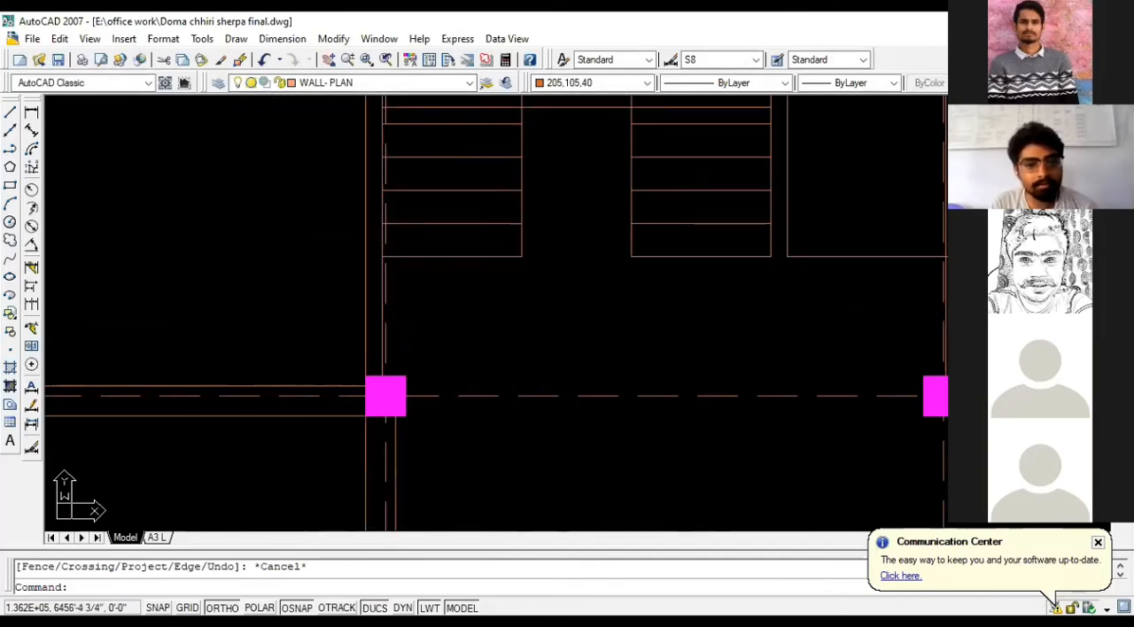
{"action": "scroll", "coordinate": [396, 259], "scroll_direction": "down", "scroll_amount": 4}
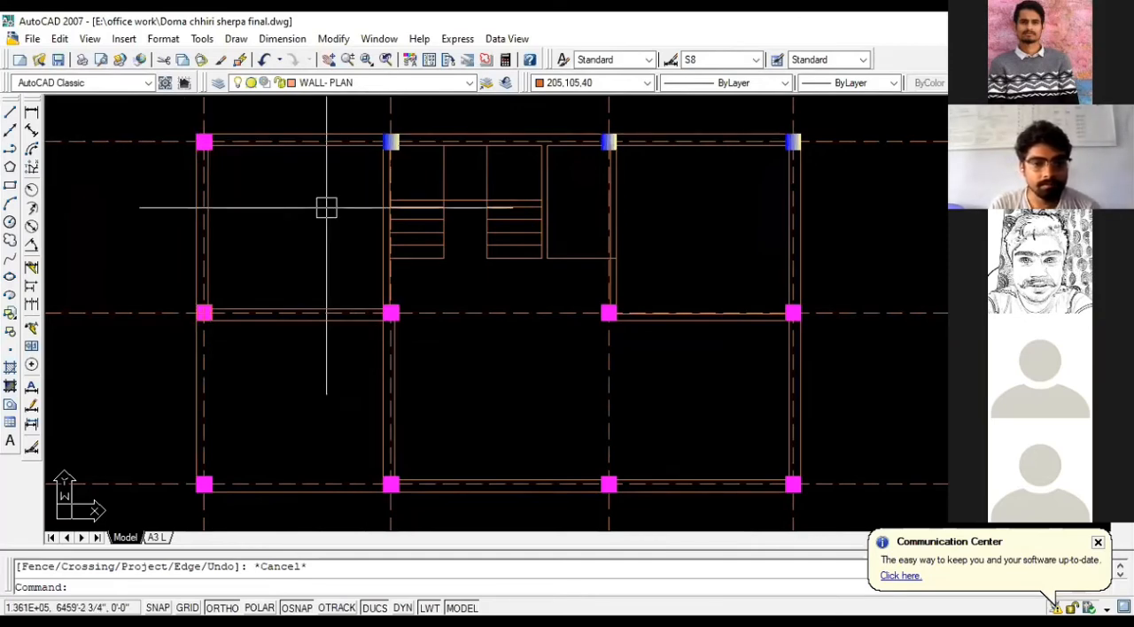
{"action": "scroll", "coordinate": [302, 323], "scroll_direction": "down", "scroll_amount": 2}
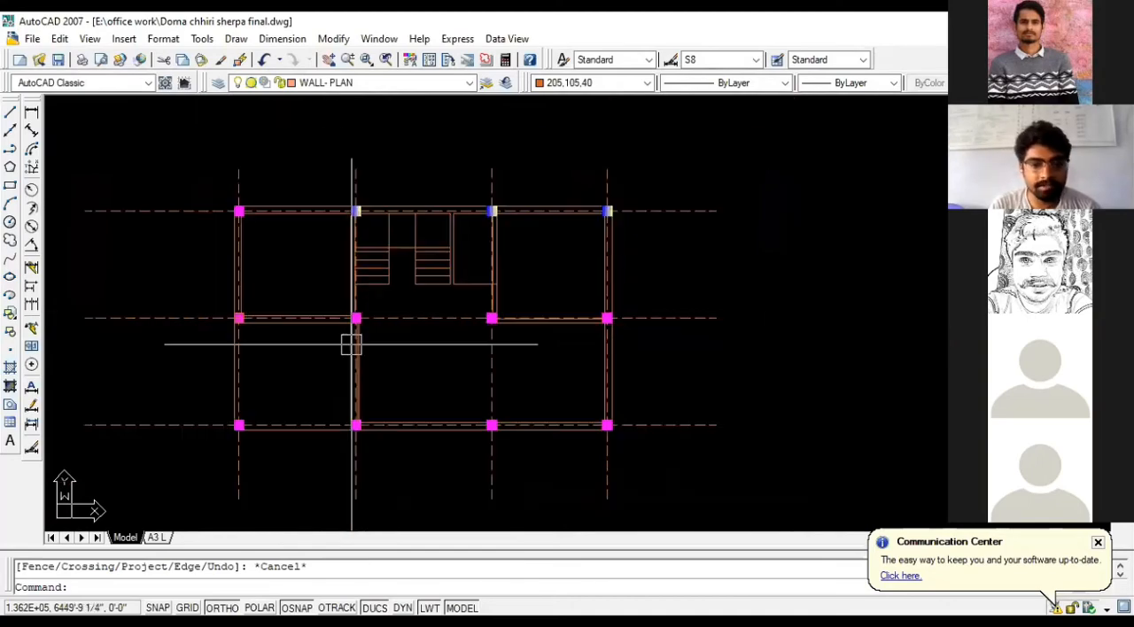
{"action": "scroll", "coordinate": [367, 366], "scroll_direction": "up", "scroll_amount": 2}
{"action": "scroll", "coordinate": [299, 200], "scroll_direction": "up", "scroll_amount": 5}
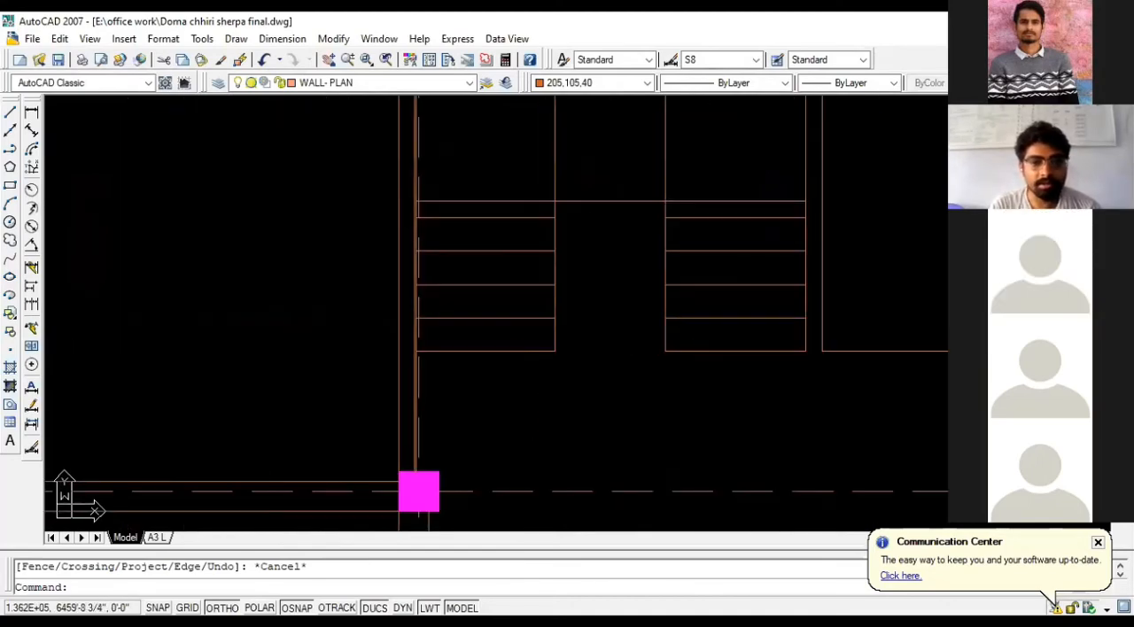
{"action": "scroll", "coordinate": [621, 223], "scroll_direction": "up", "scroll_amount": 3}
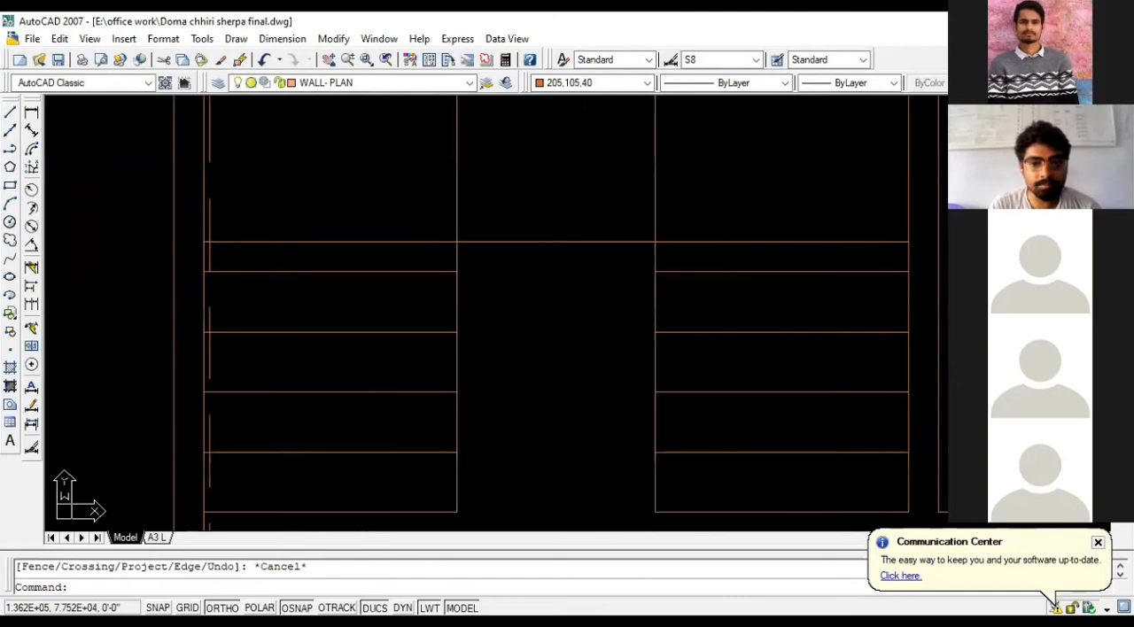
{"action": "left_click", "coordinate": [556, 242]}
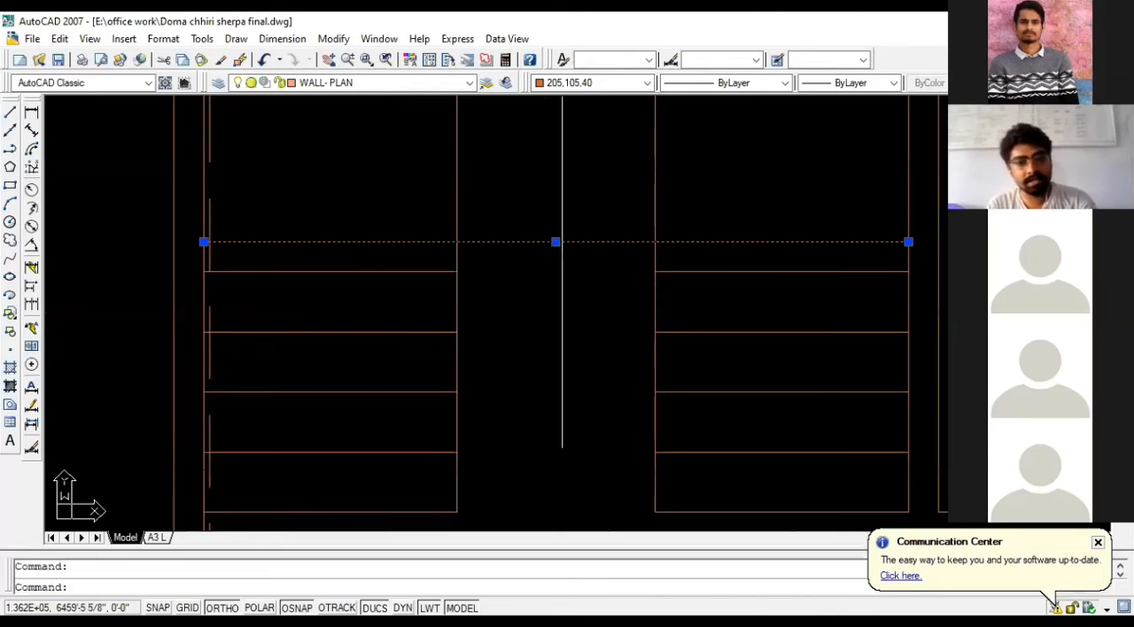
{"action": "type", "text": "m"}
{"action": "key", "text": "Return"}
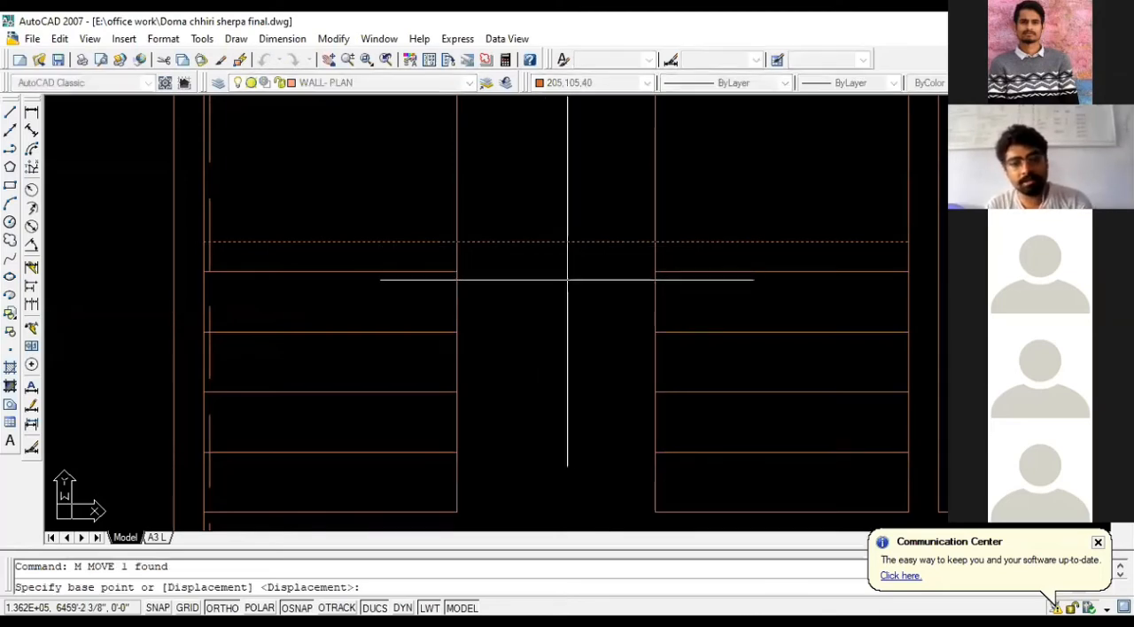
{"action": "left_click", "coordinate": [567, 278]}
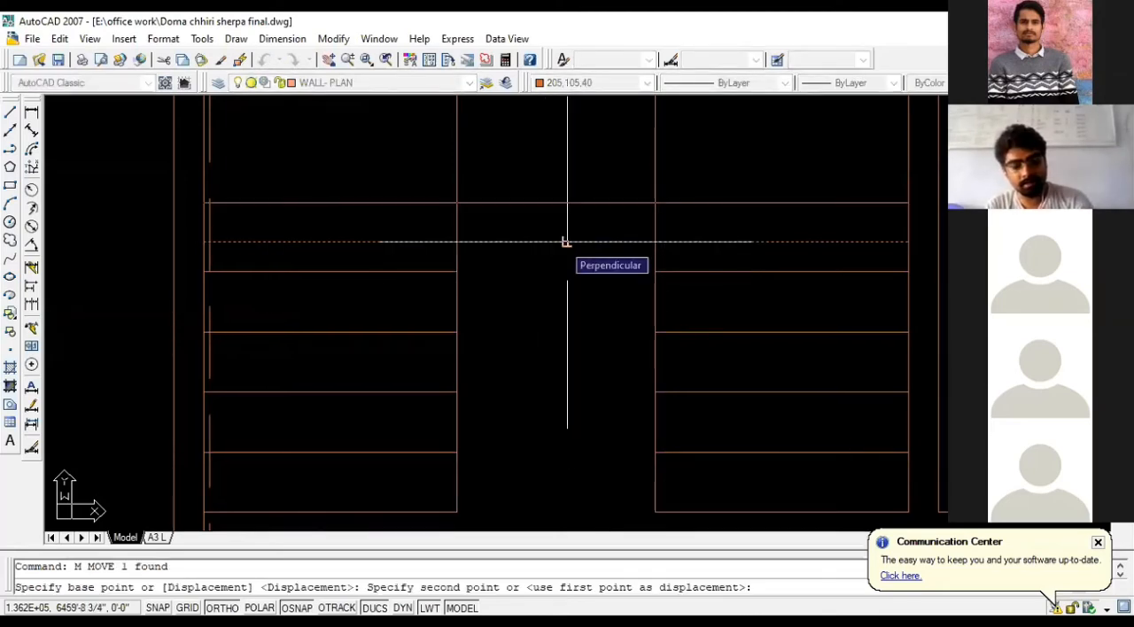
{"action": "type", "text": "3"}
{"action": "key", "text": "Return"}
- Measure the gap between the landing line and the left flight's top tread line with an aligned dimension, without placing it
{"action": "scroll", "coordinate": [563, 243], "scroll_direction": "down", "scroll_amount": 4}
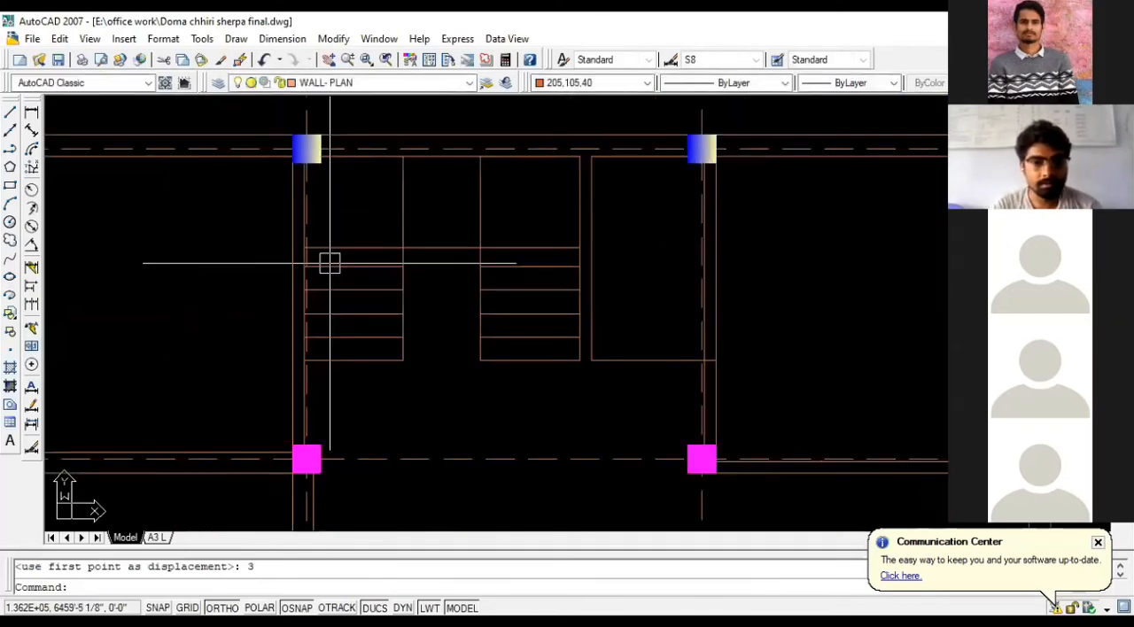
{"action": "scroll", "coordinate": [321, 354], "scroll_direction": "up", "scroll_amount": 4}
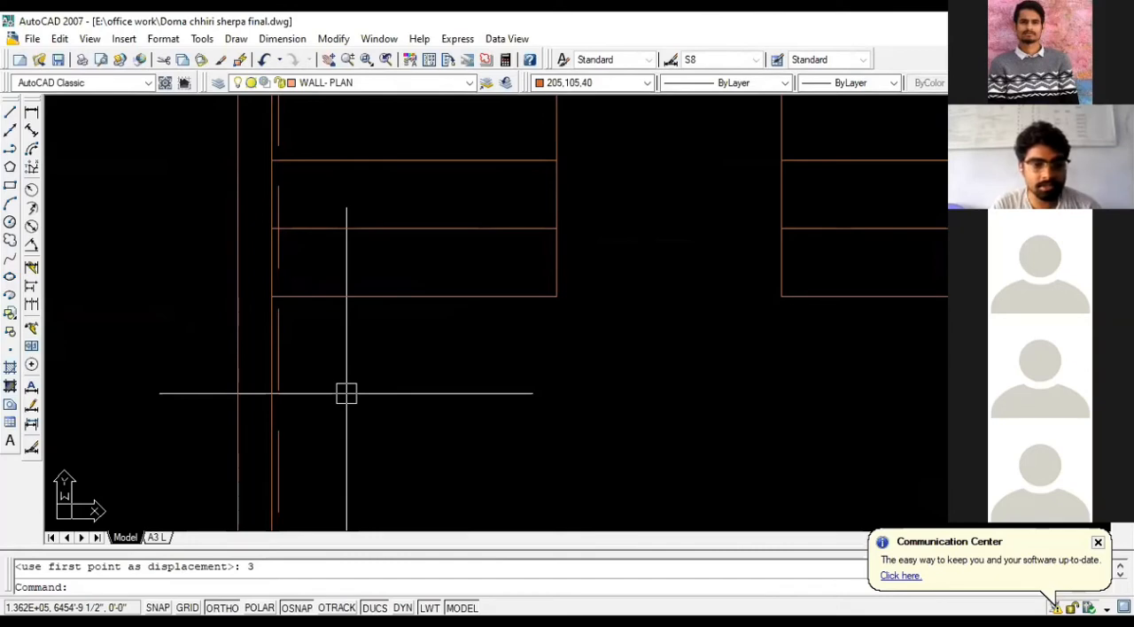
{"action": "scroll", "coordinate": [354, 365], "scroll_direction": "down", "scroll_amount": 3}
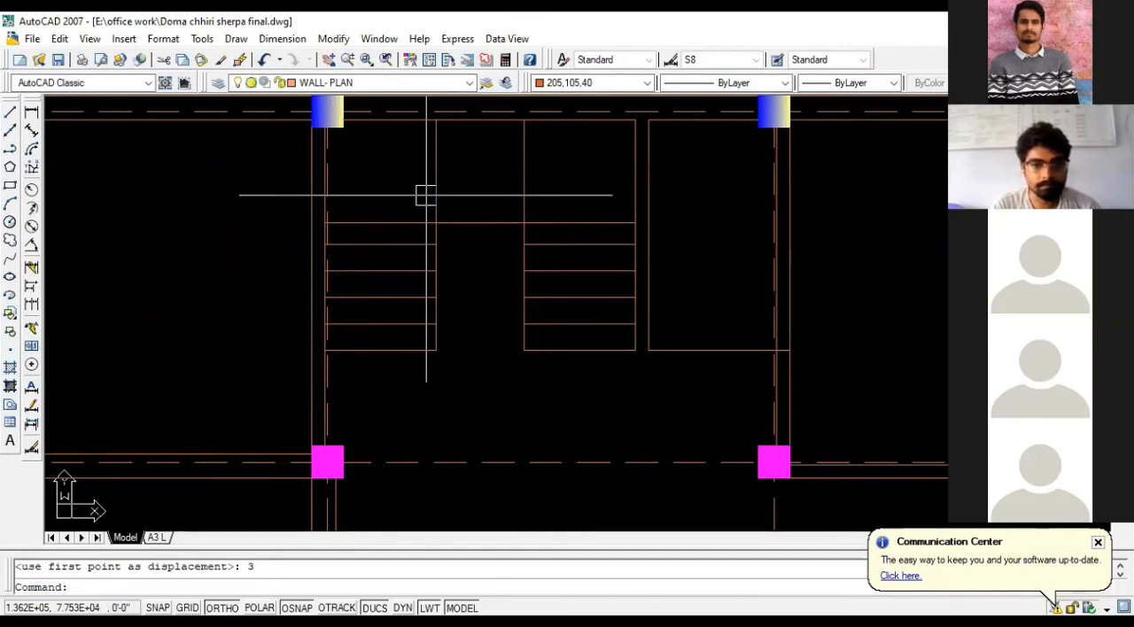
{"action": "scroll", "coordinate": [377, 252], "scroll_direction": "down", "scroll_amount": 2}
{"action": "scroll", "coordinate": [393, 253], "scroll_direction": "up", "scroll_amount": 4}
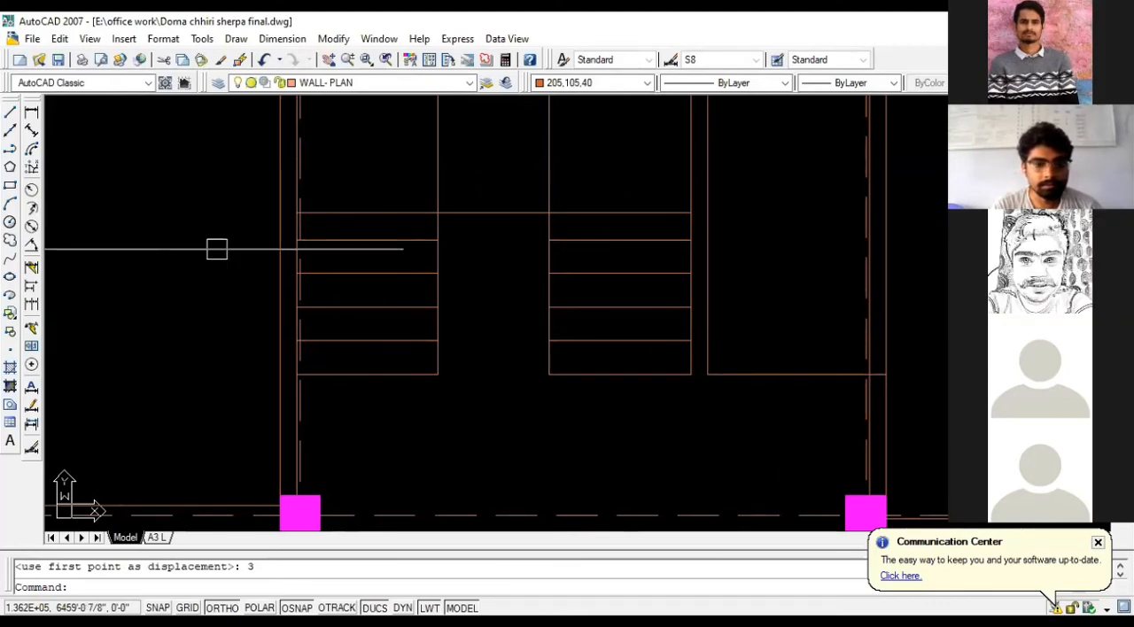
{"action": "scroll", "coordinate": [407, 377], "scroll_direction": "down", "scroll_amount": 2}
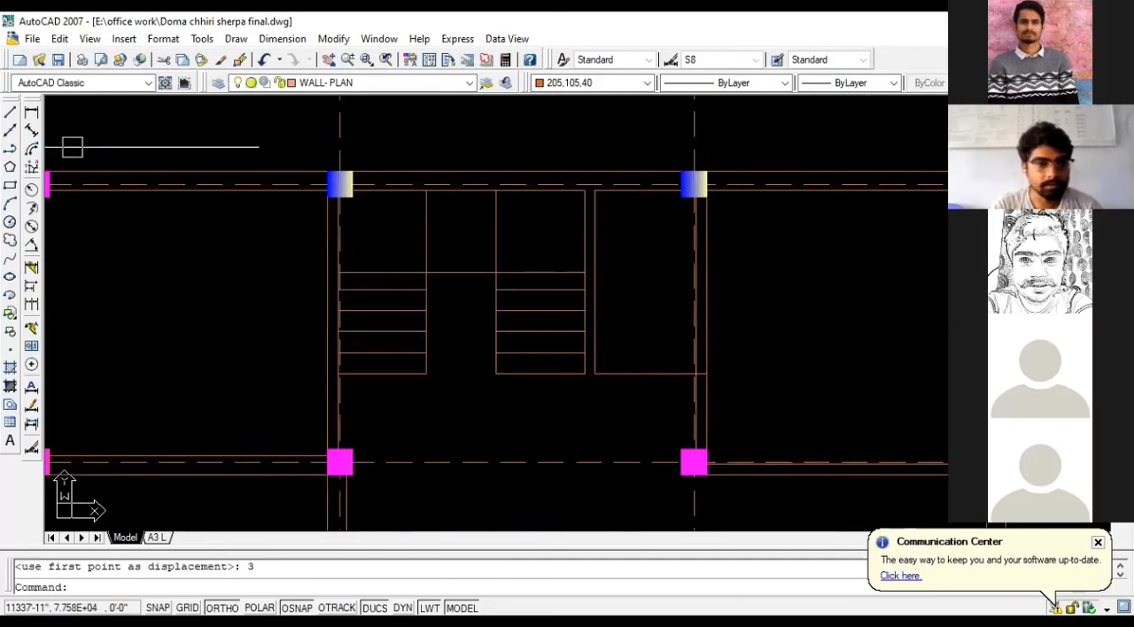
{"action": "left_click", "coordinate": [31, 130]}
{"action": "scroll", "coordinate": [476, 312], "scroll_direction": "up", "scroll_amount": 2}
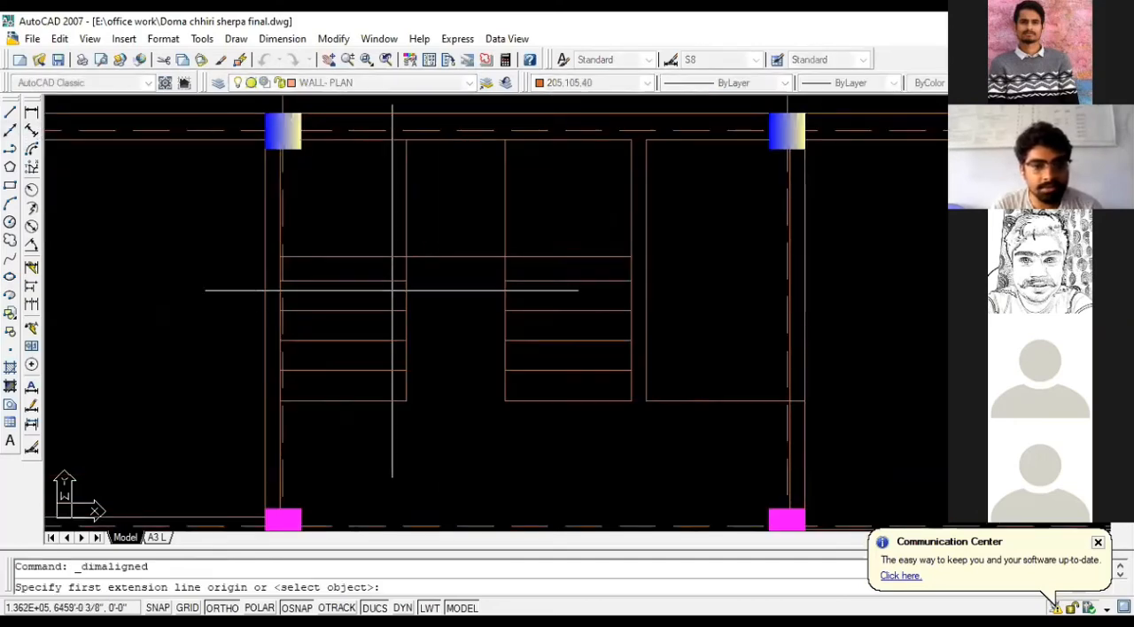
{"action": "left_click", "coordinate": [406, 257]}
{"action": "left_click", "coordinate": [406, 281]}
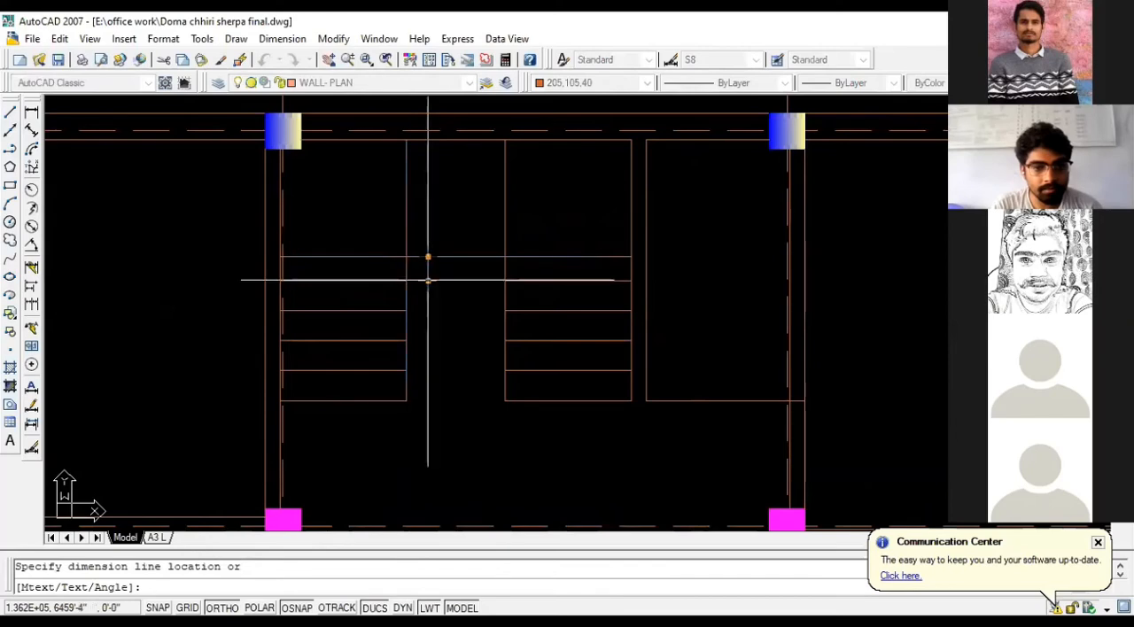
{"action": "scroll", "coordinate": [425, 279], "scroll_direction": "up", "scroll_amount": 2}
{"action": "key", "text": "Escape"}
{"action": "scroll", "coordinate": [428, 281], "scroll_direction": "down", "scroll_amount": 3}
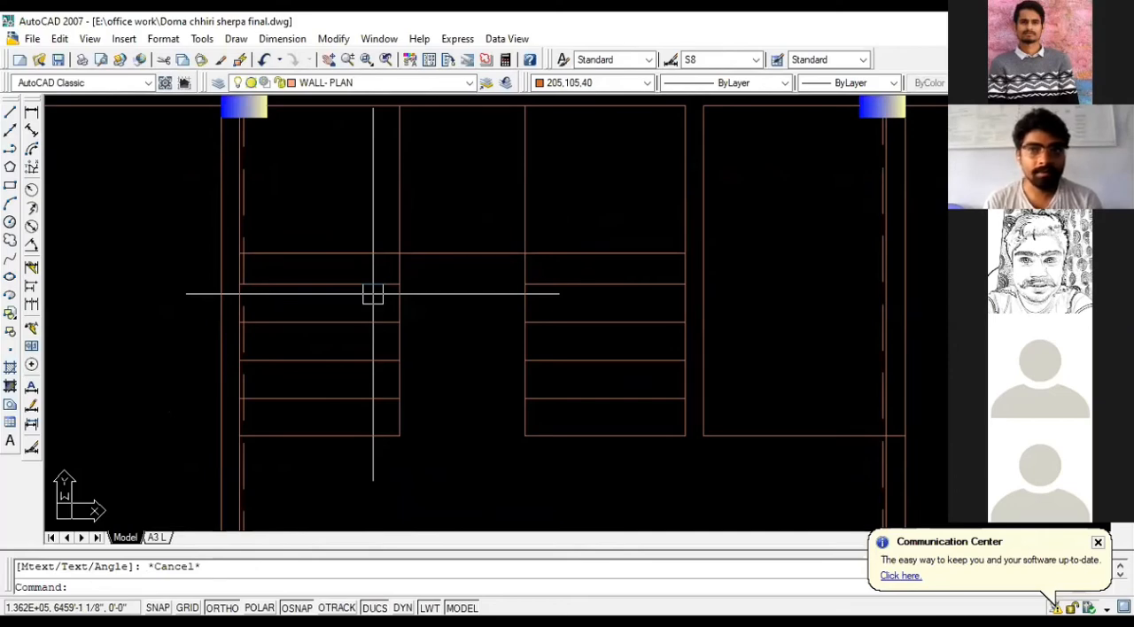
{"action": "key", "text": "Escape"}
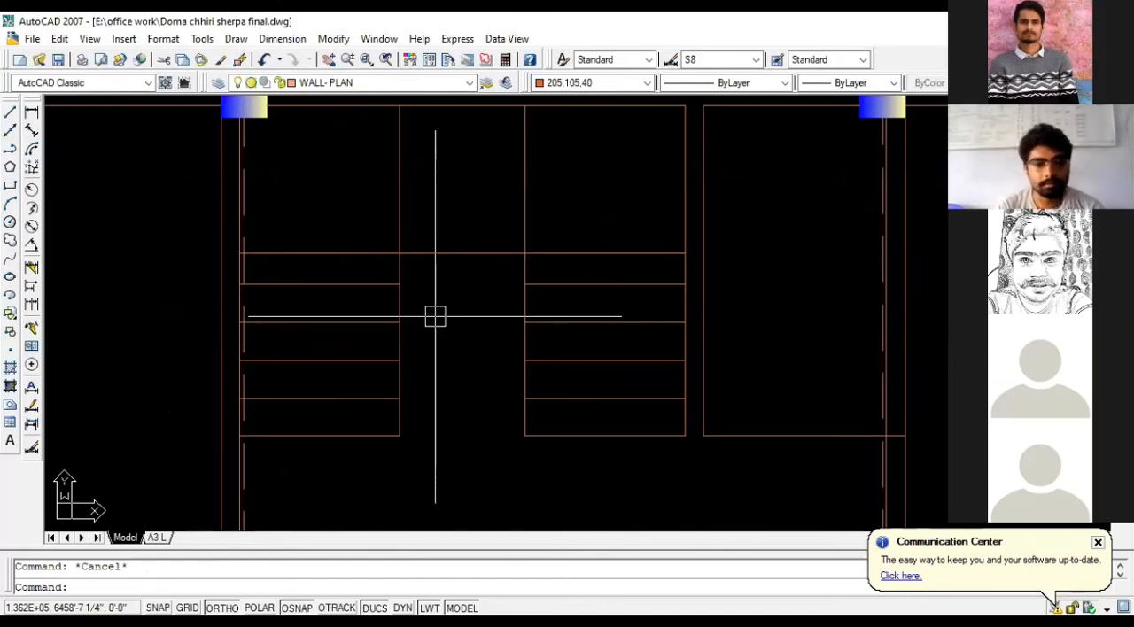
- Measure the landing's depth from the upper wall to the landing line with a linear dimension, without placing it
{"action": "scroll", "coordinate": [436, 317], "scroll_direction": "down", "scroll_amount": 2}
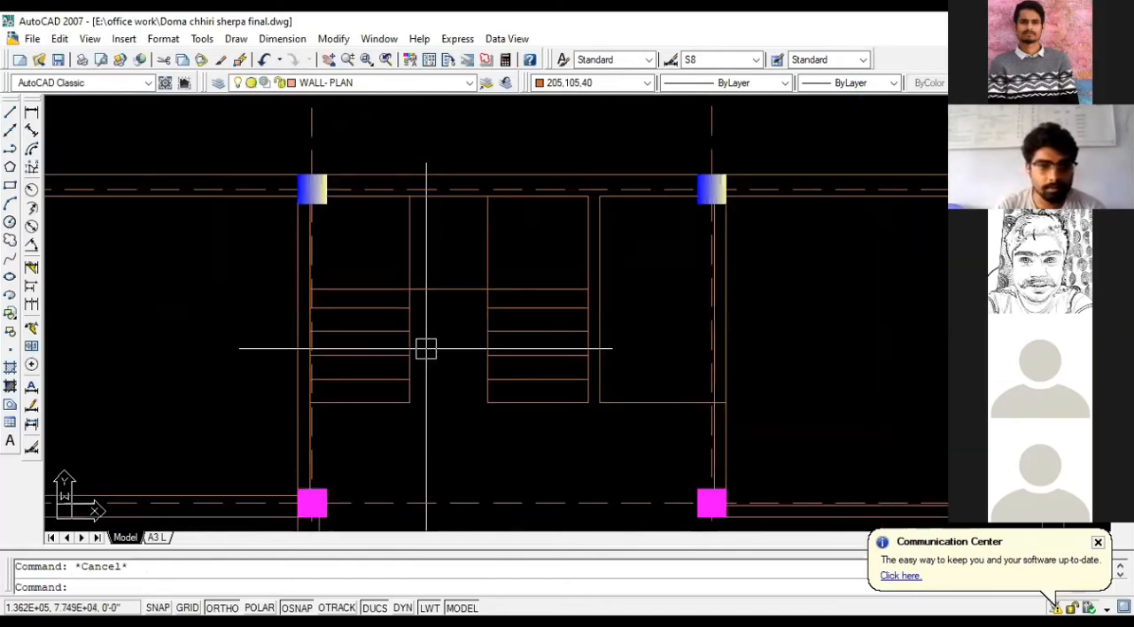
{"action": "left_click", "coordinate": [31, 116]}
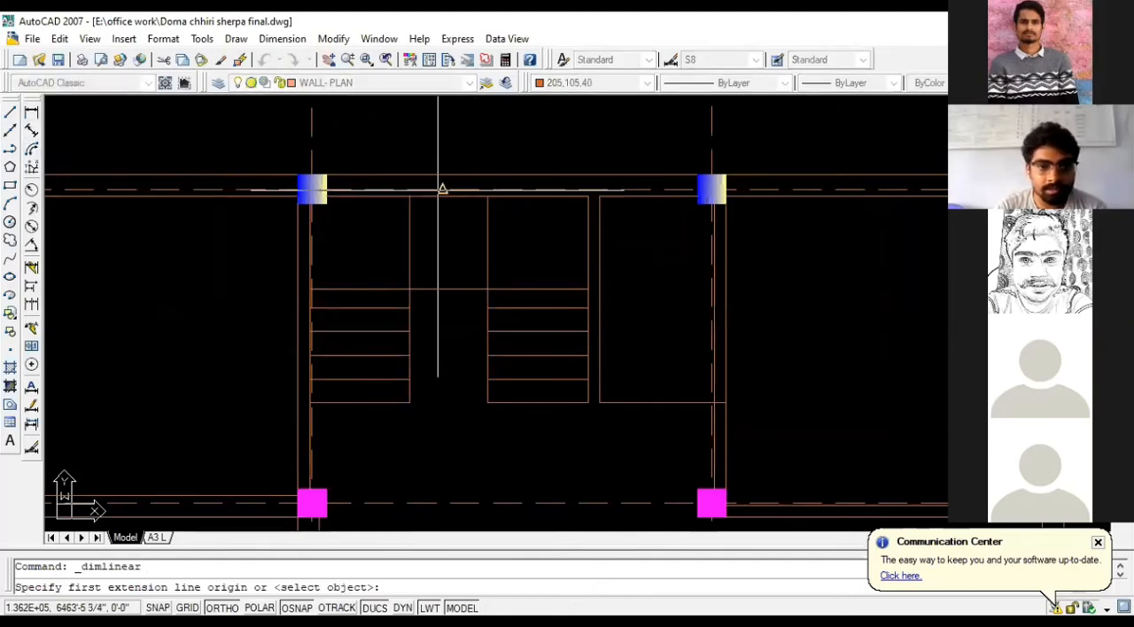
{"action": "left_click", "coordinate": [447, 196]}
{"action": "left_click", "coordinate": [443, 289]}
{"action": "scroll", "coordinate": [445, 280], "scroll_direction": "up", "scroll_amount": 1}
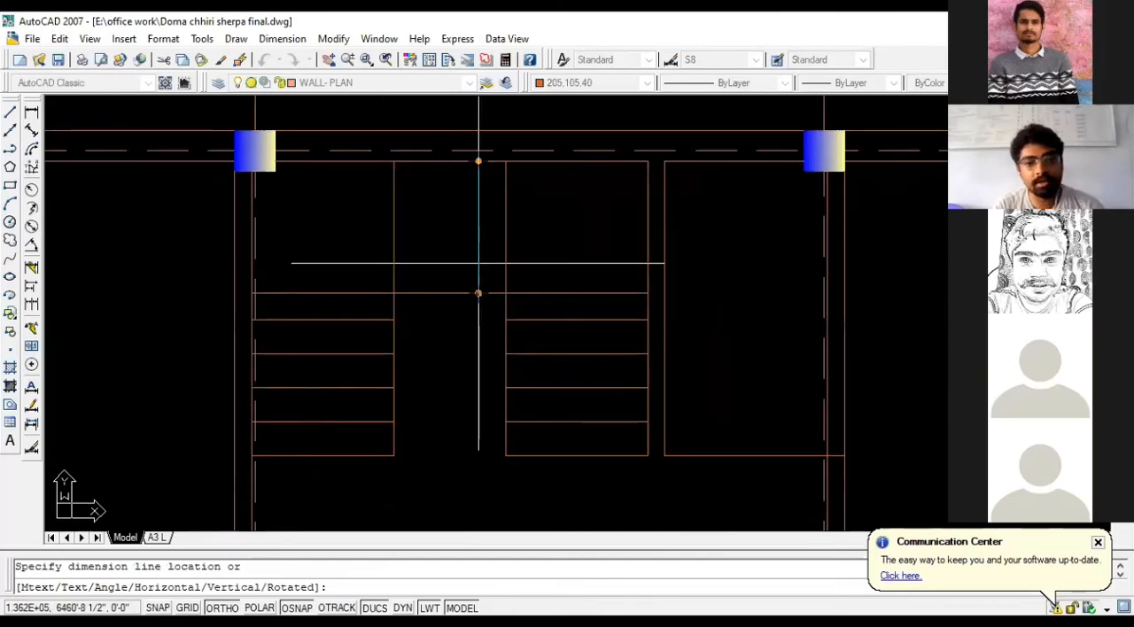
{"action": "key", "text": "Escape"}
- Offset the right flight's inner side line three times in succession by 10 inches towards the left flight
{"action": "type", "text": "O"}
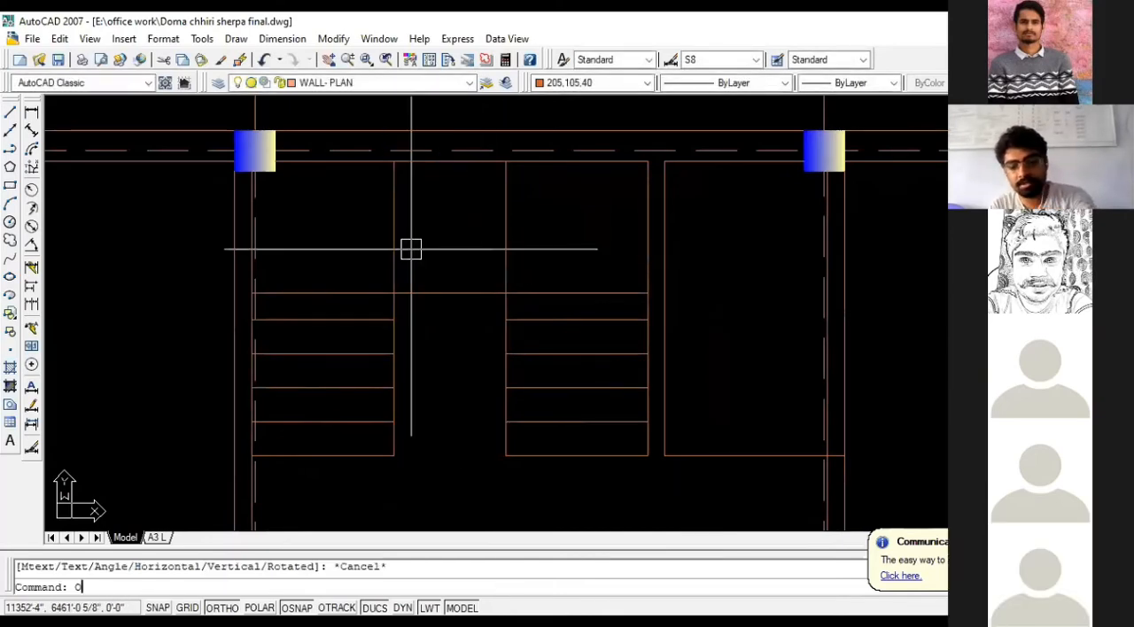
{"action": "key", "text": "Return"}
{"action": "type", "text": "10"}
{"action": "key", "text": "Return"}
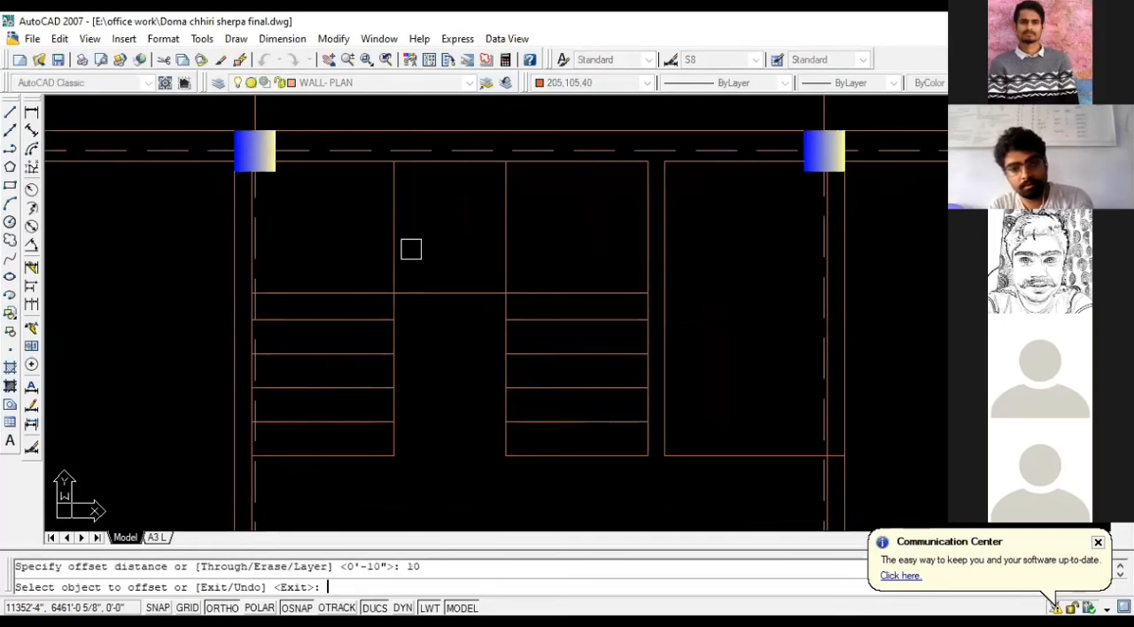
{"action": "left_click", "coordinate": [506, 245]}
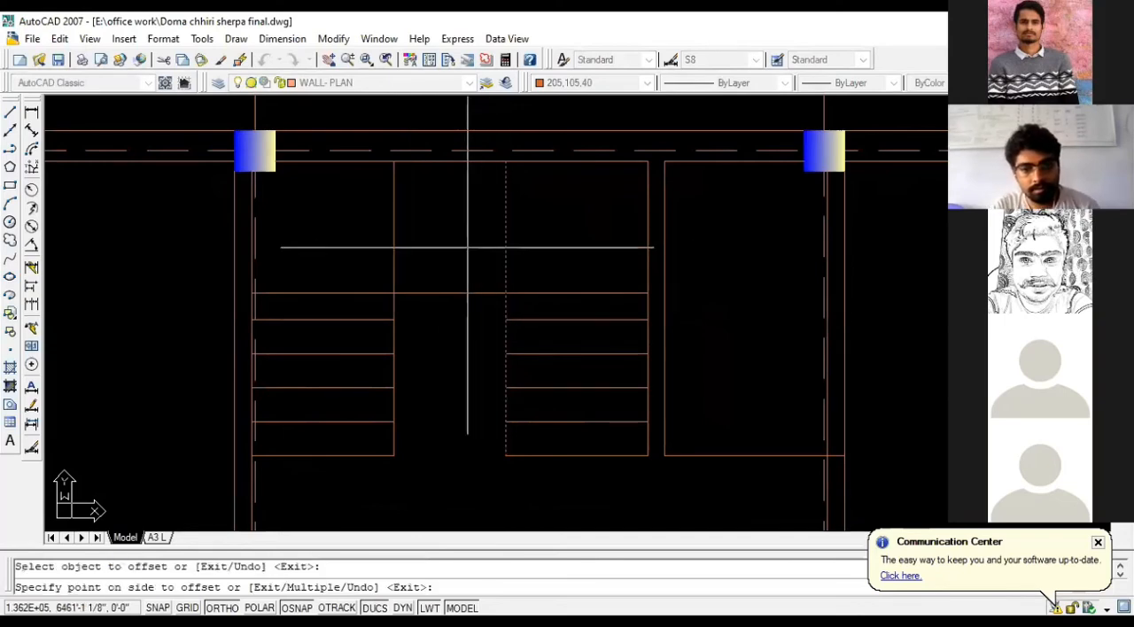
{"action": "left_click", "coordinate": [468, 247]}
{"action": "left_click", "coordinate": [473, 247]}
{"action": "left_click", "coordinate": [433, 251]}
{"action": "left_click", "coordinate": [436, 251]}
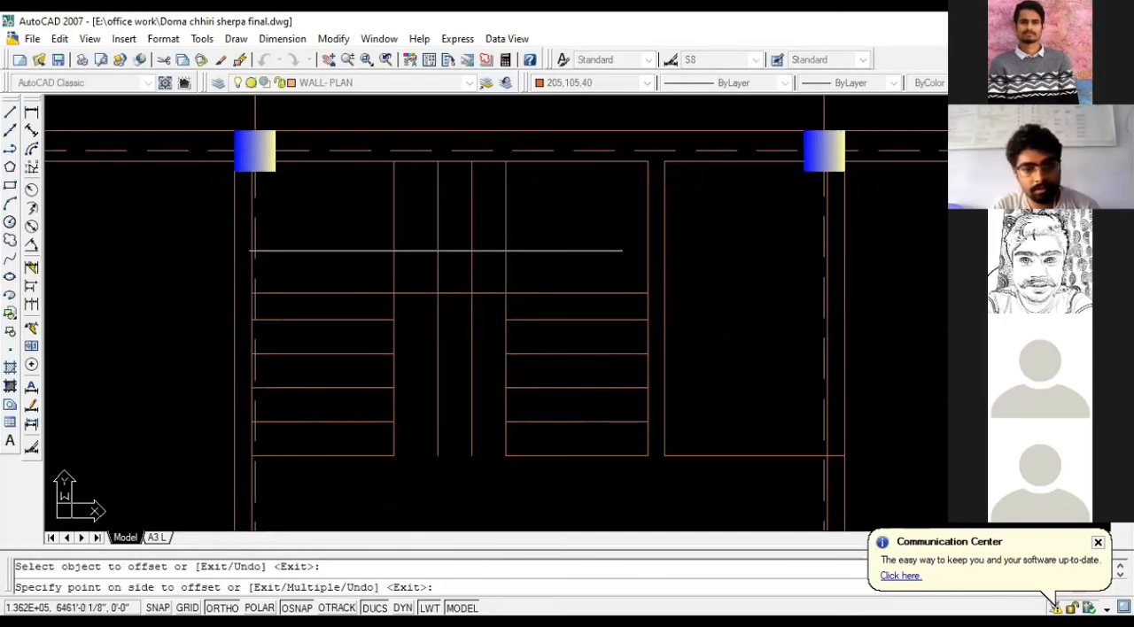
{"action": "left_click", "coordinate": [417, 301]}
{"action": "scroll", "coordinate": [399, 248], "scroll_direction": "up", "scroll_amount": 1}
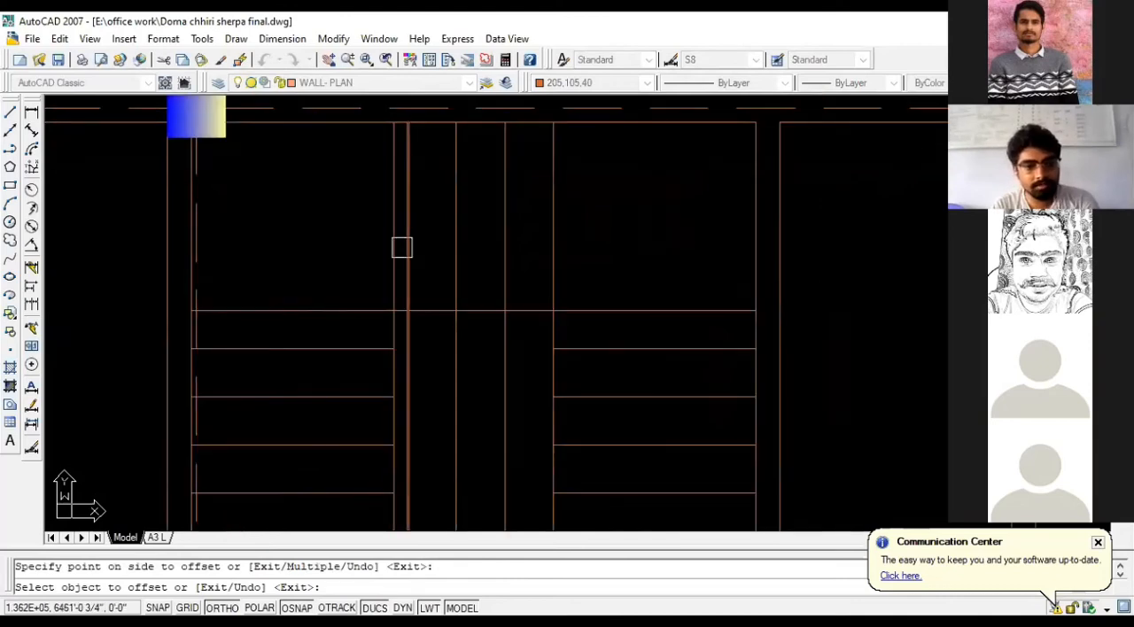
{"action": "key", "text": "Escape"}
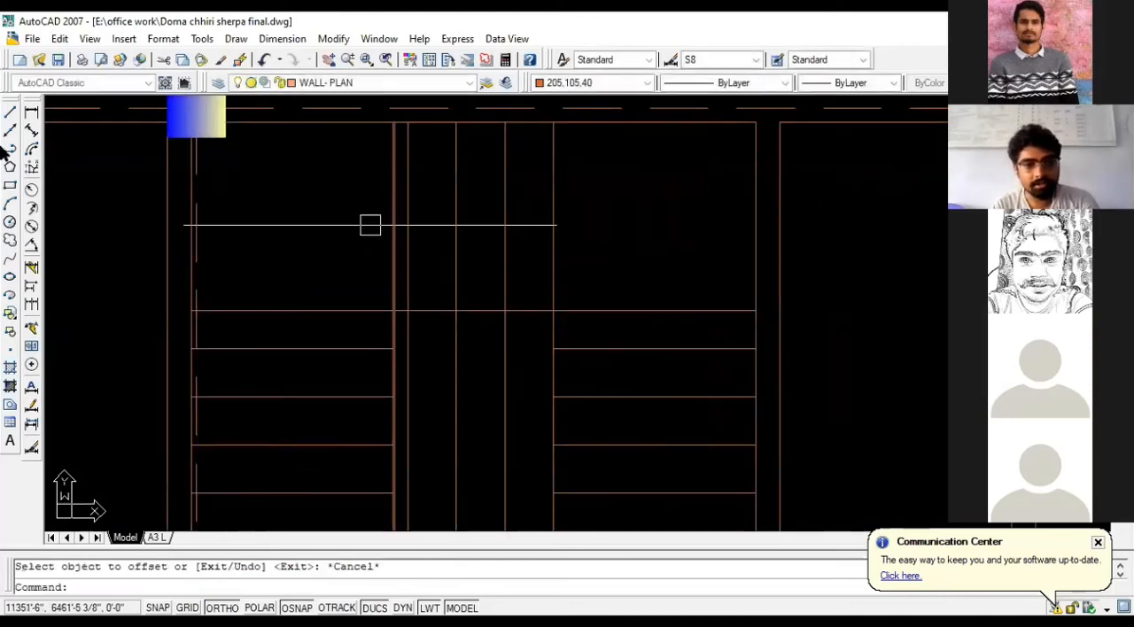
- Measure the gap between the left flight's inner side line and the nearest offset line with a linear dimension, without placing it
{"action": "left_click", "coordinate": [31, 112]}
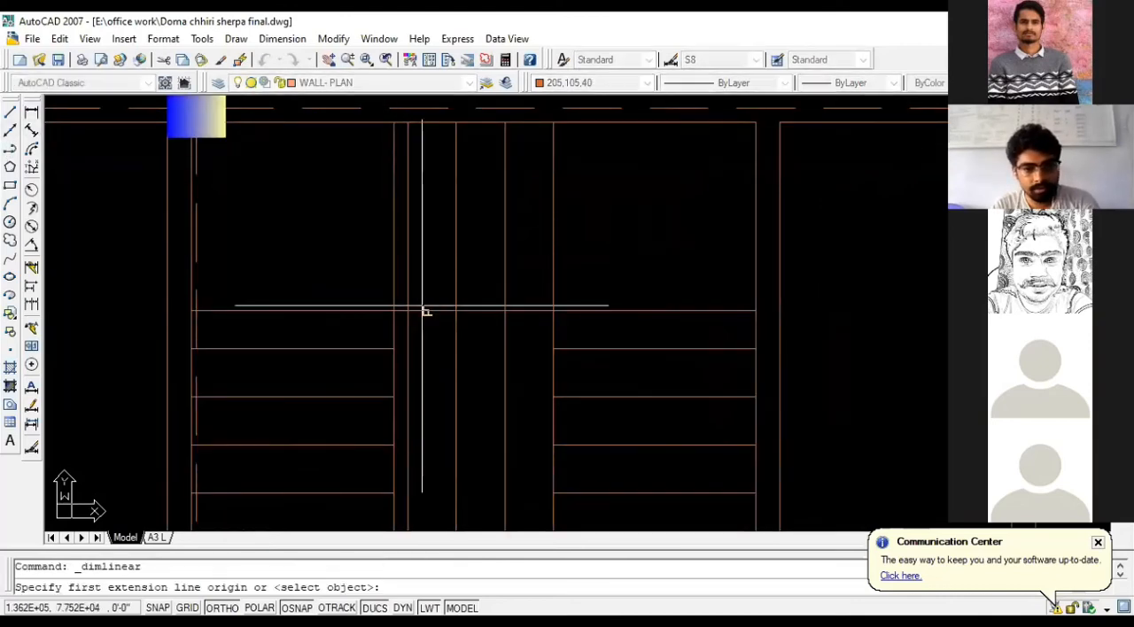
{"action": "left_click", "coordinate": [394, 311]}
{"action": "left_click", "coordinate": [406, 311]}
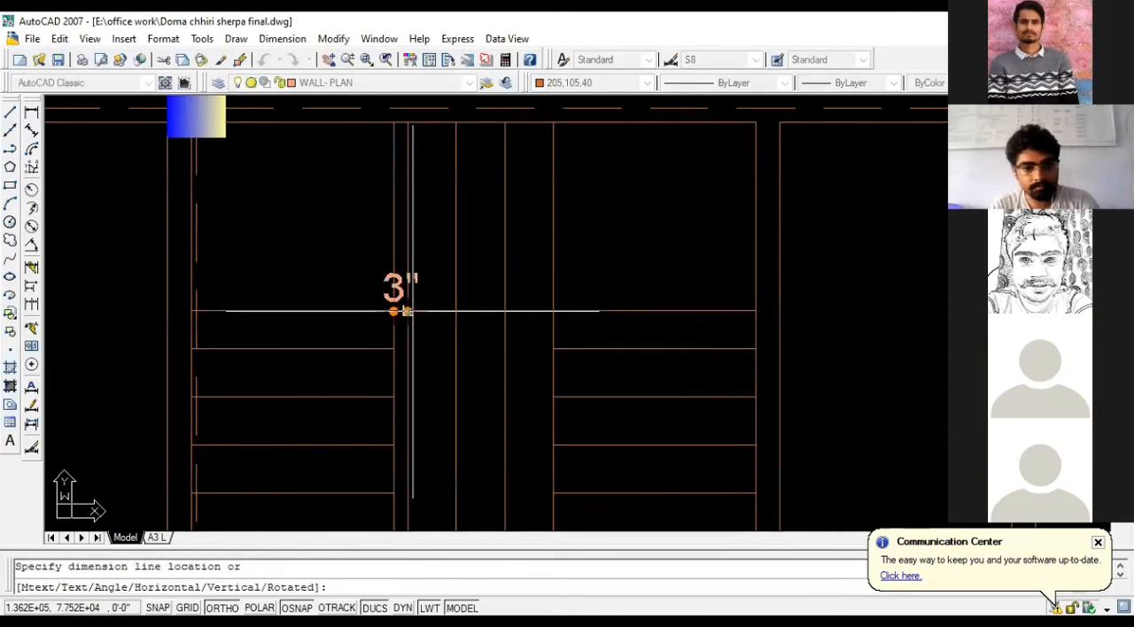
{"action": "scroll", "coordinate": [400, 311], "scroll_direction": "up", "scroll_amount": 3}
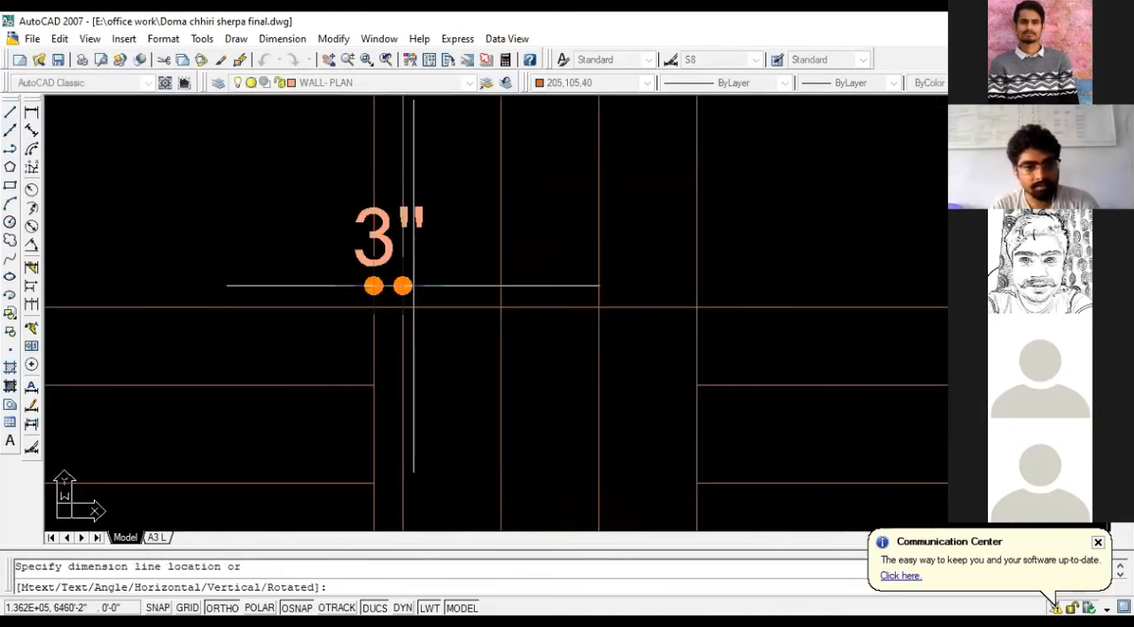
{"action": "scroll", "coordinate": [413, 286], "scroll_direction": "down", "scroll_amount": 4}
{"action": "key", "text": "Escape"}
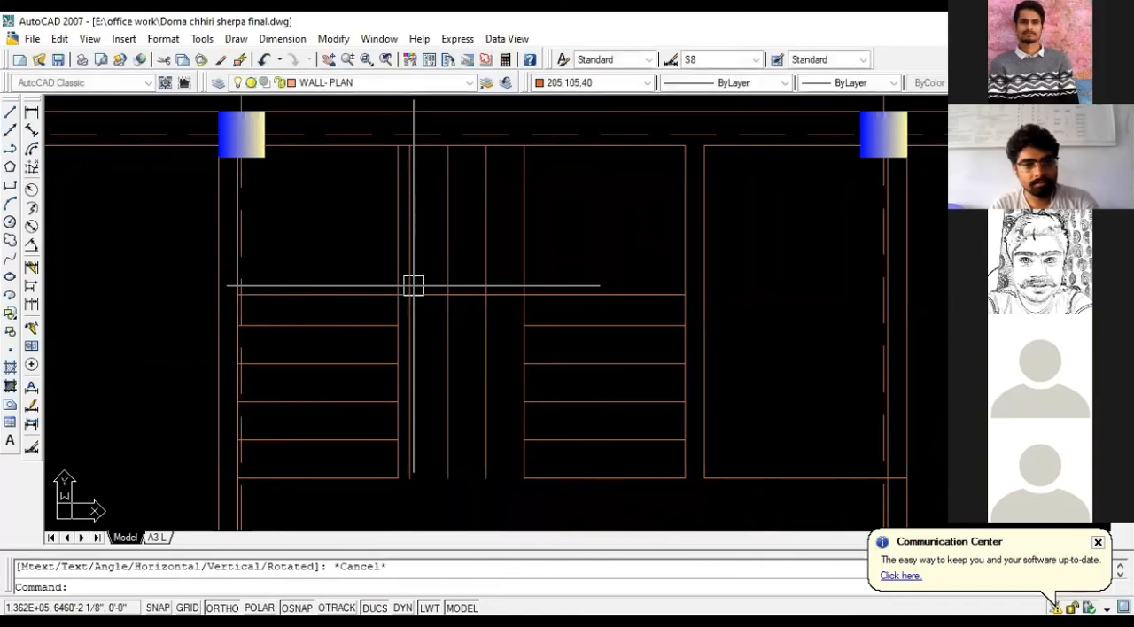
- Move the right flight's inner side line and its three offset copies together 1.5 inches horizontally towards the left flight
{"action": "scroll", "coordinate": [413, 297], "scroll_direction": "down", "scroll_amount": 2}
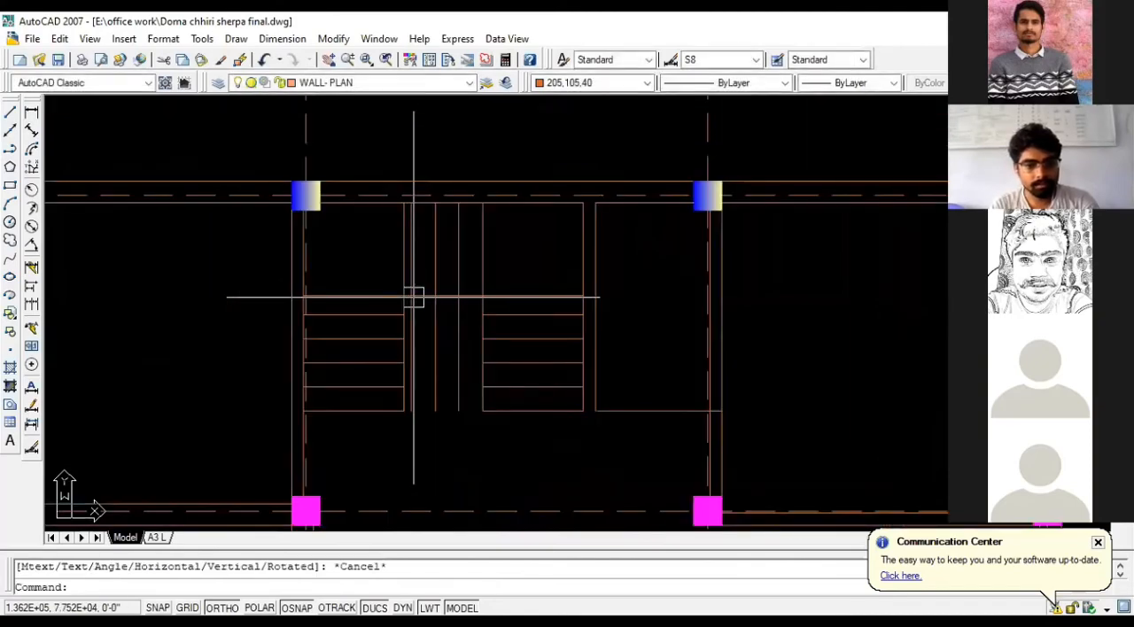
{"action": "scroll", "coordinate": [414, 298], "scroll_direction": "up", "scroll_amount": 2}
{"action": "scroll", "coordinate": [402, 454], "scroll_direction": "up", "scroll_amount": 2}
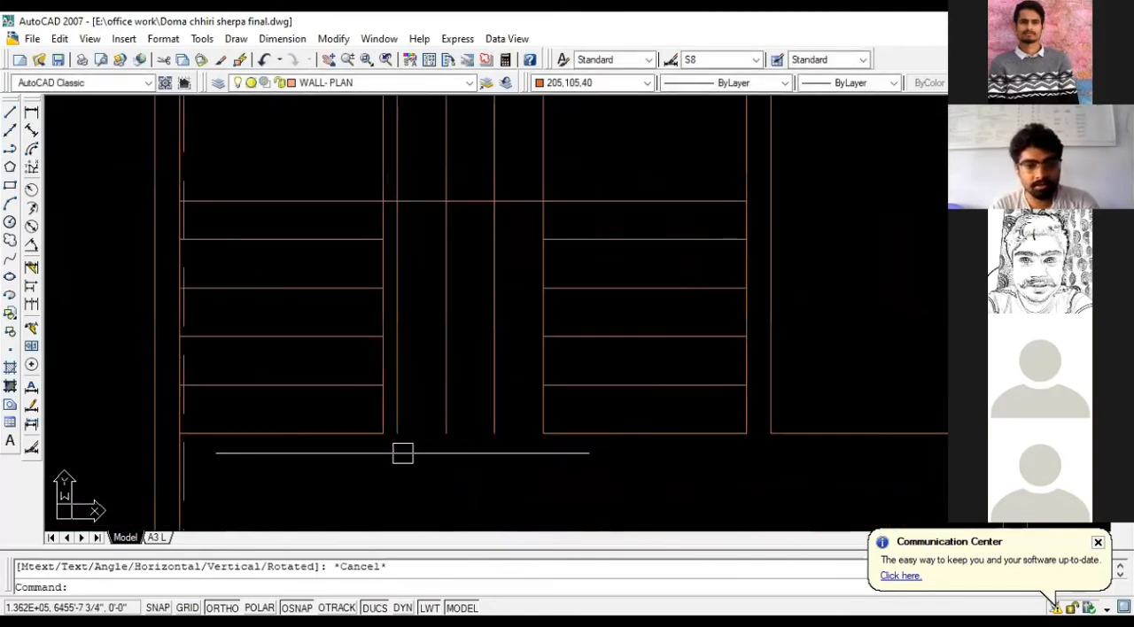
{"action": "scroll", "coordinate": [557, 287], "scroll_direction": "down", "scroll_amount": 4}
{"action": "scroll", "coordinate": [557, 172], "scroll_direction": "up", "scroll_amount": 3}
{"action": "left_click", "coordinate": [557, 170]}
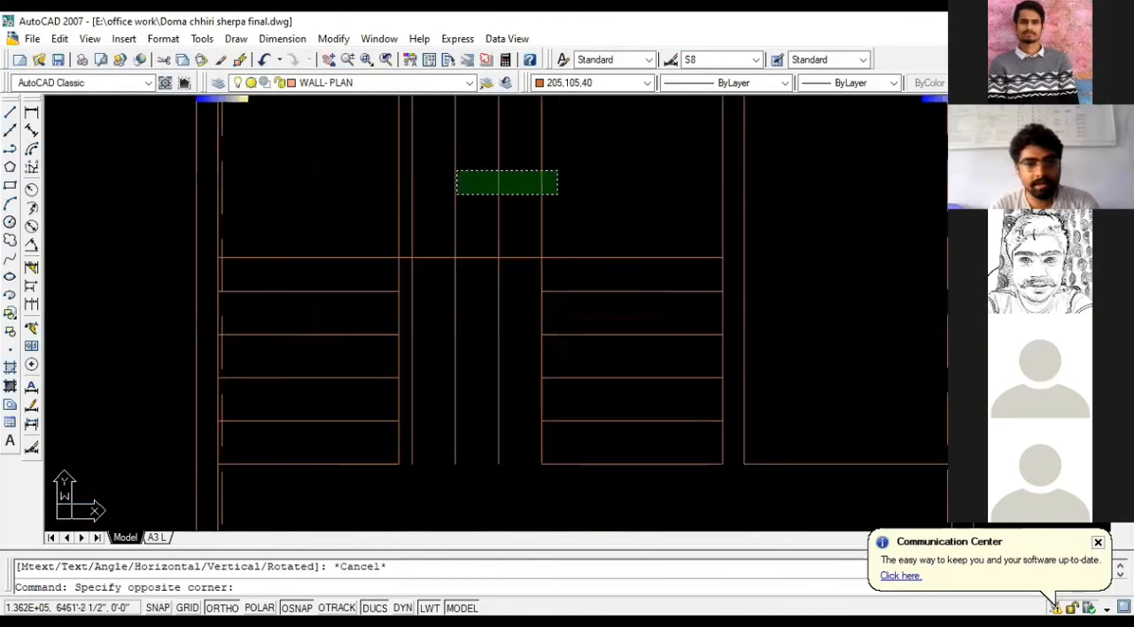
{"action": "left_click", "coordinate": [403, 203]}
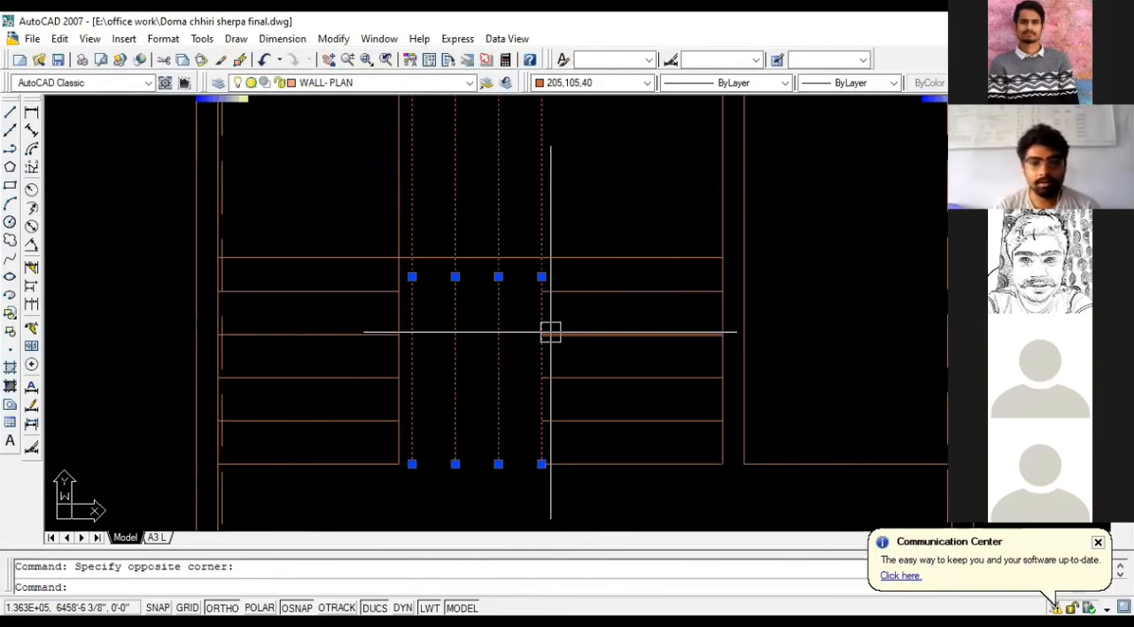
{"action": "scroll", "coordinate": [550, 332], "scroll_direction": "down", "scroll_amount": 2}
{"action": "scroll", "coordinate": [584, 291], "scroll_direction": "up", "scroll_amount": 2}
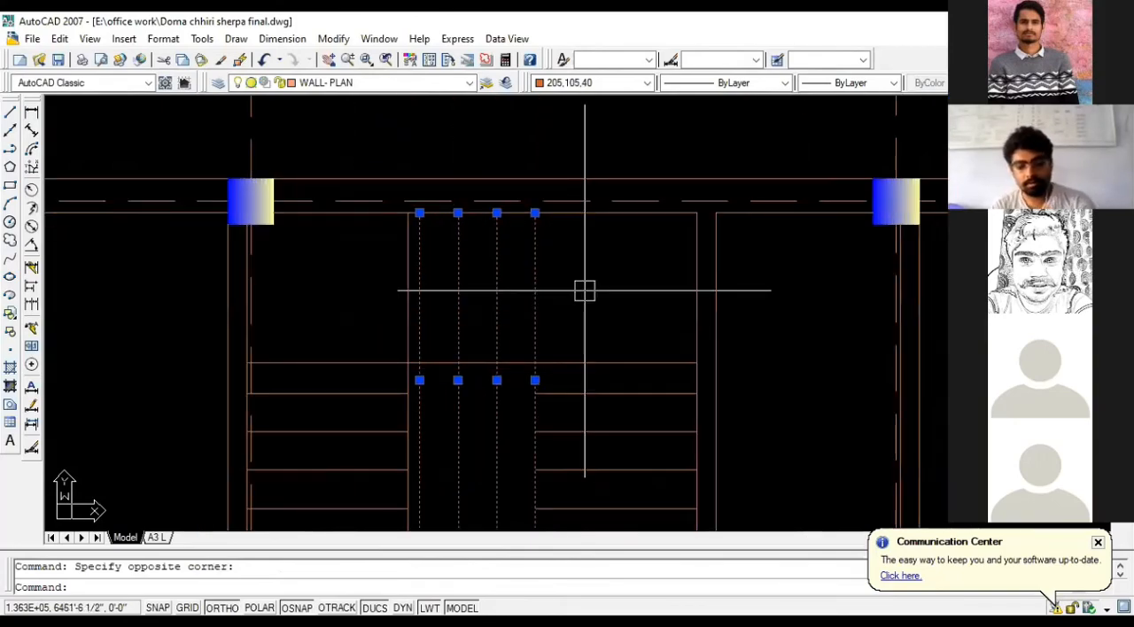
{"action": "type", "text": "m"}
{"action": "key", "text": "Return"}
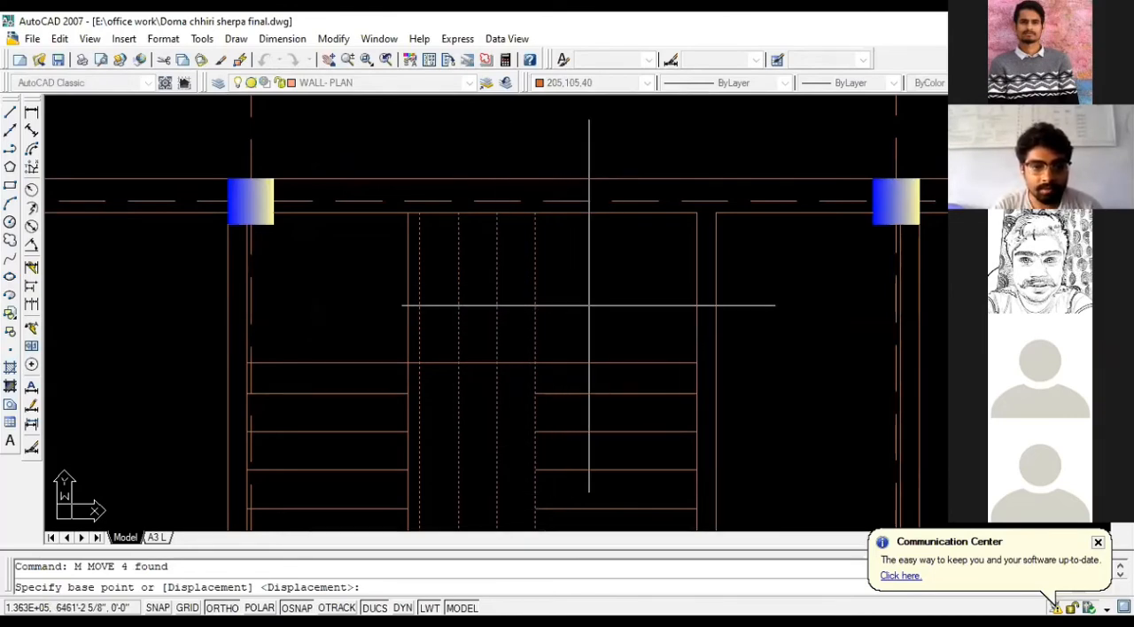
{"action": "scroll", "coordinate": [590, 305], "scroll_direction": "up", "scroll_amount": 2}
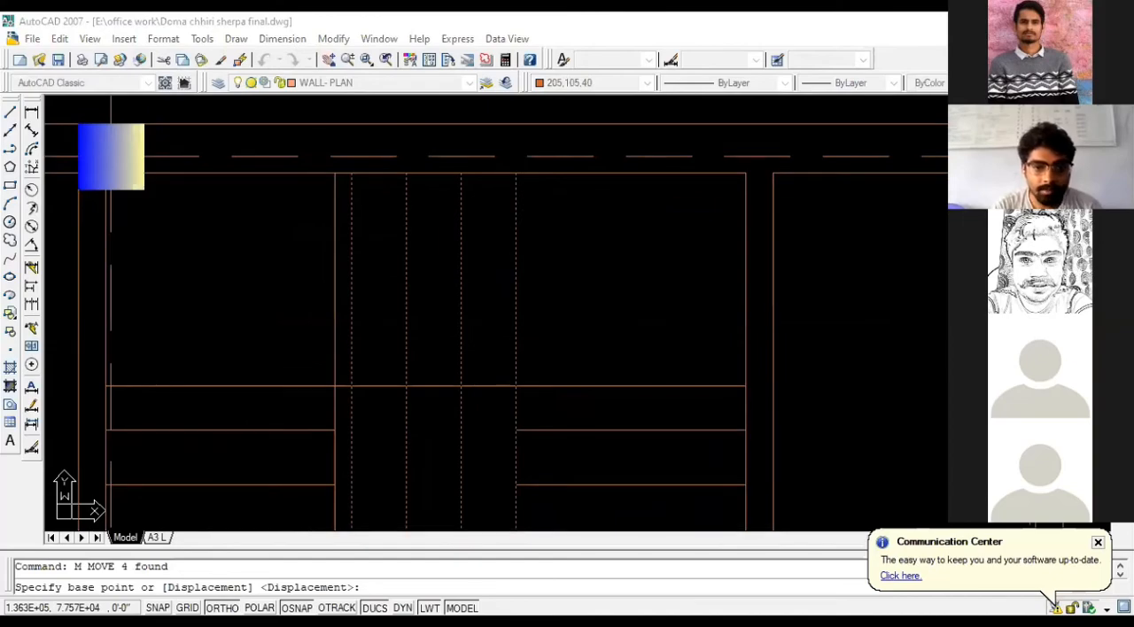
{"action": "left_click", "coordinate": [669, 312]}
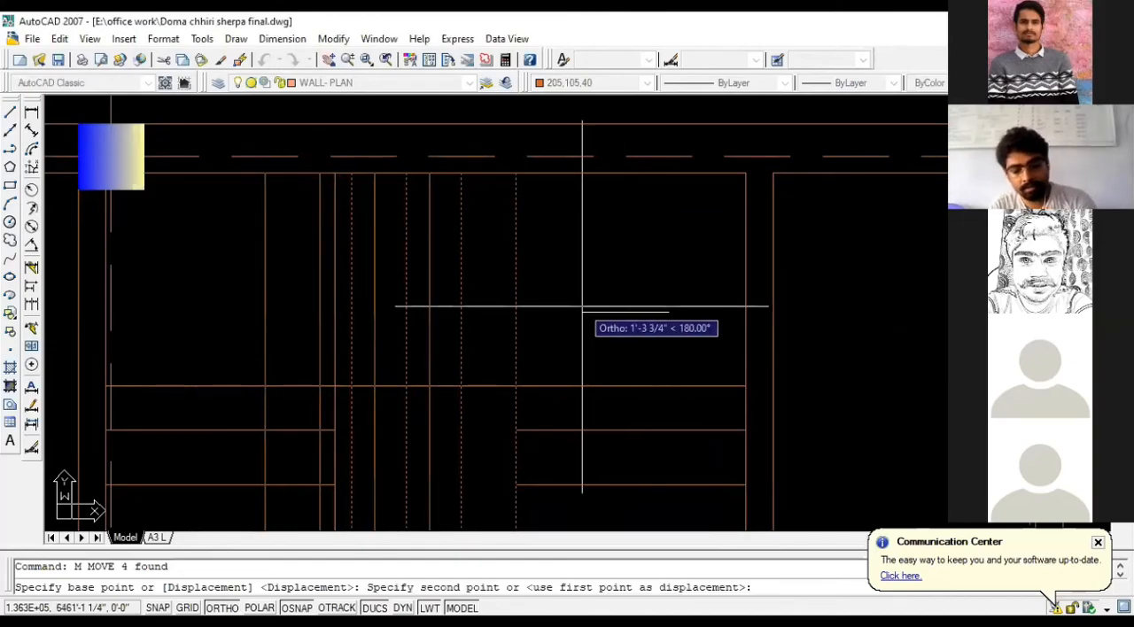
{"action": "type", "text": "1.5"}
{"action": "key", "text": "Return"}
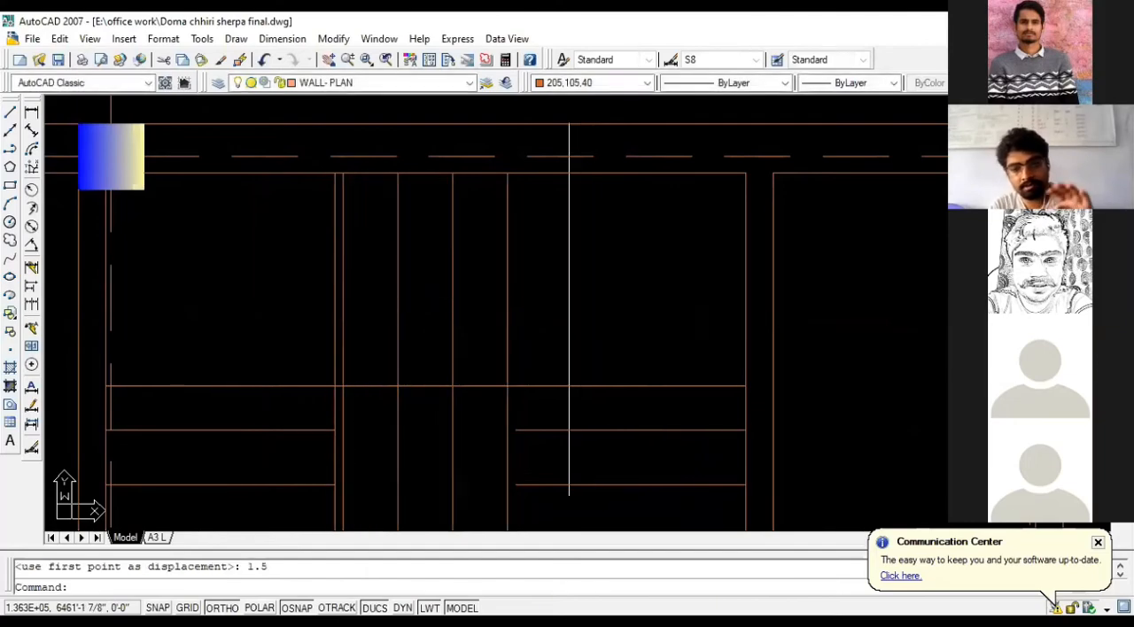
- Erase the left flight's original inner side line beside the nearest shifted line
{"action": "left_click", "coordinate": [330, 322]}
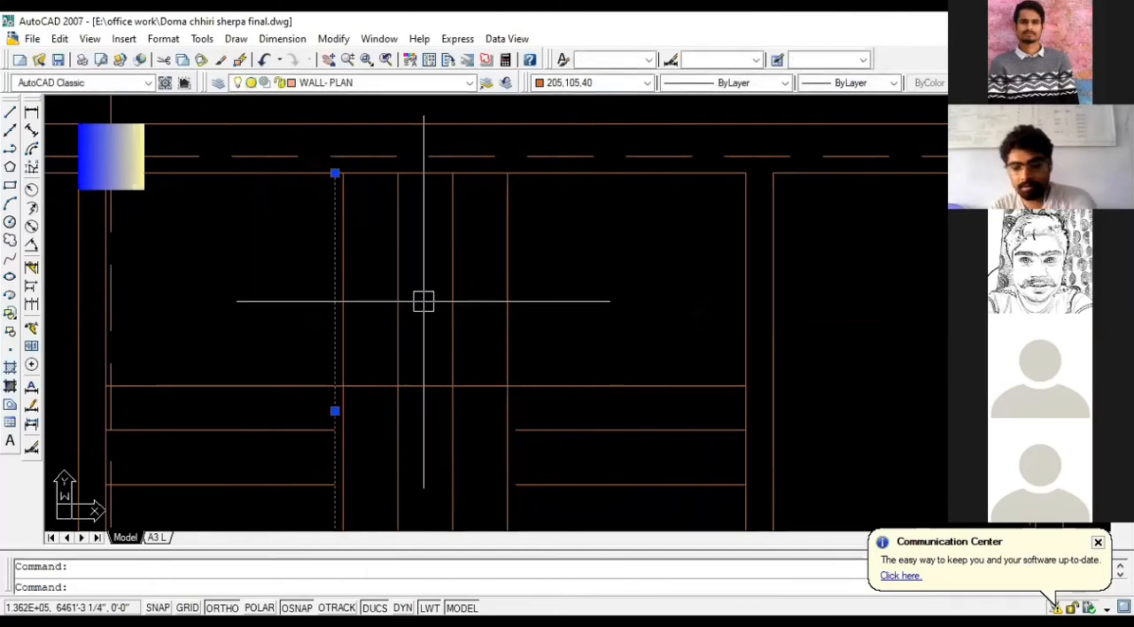
{"action": "key", "text": "Delete"}
{"action": "scroll", "coordinate": [467, 273], "scroll_direction": "down", "scroll_amount": 3}
{"action": "scroll", "coordinate": [400, 386], "scroll_direction": "up", "scroll_amount": 2}
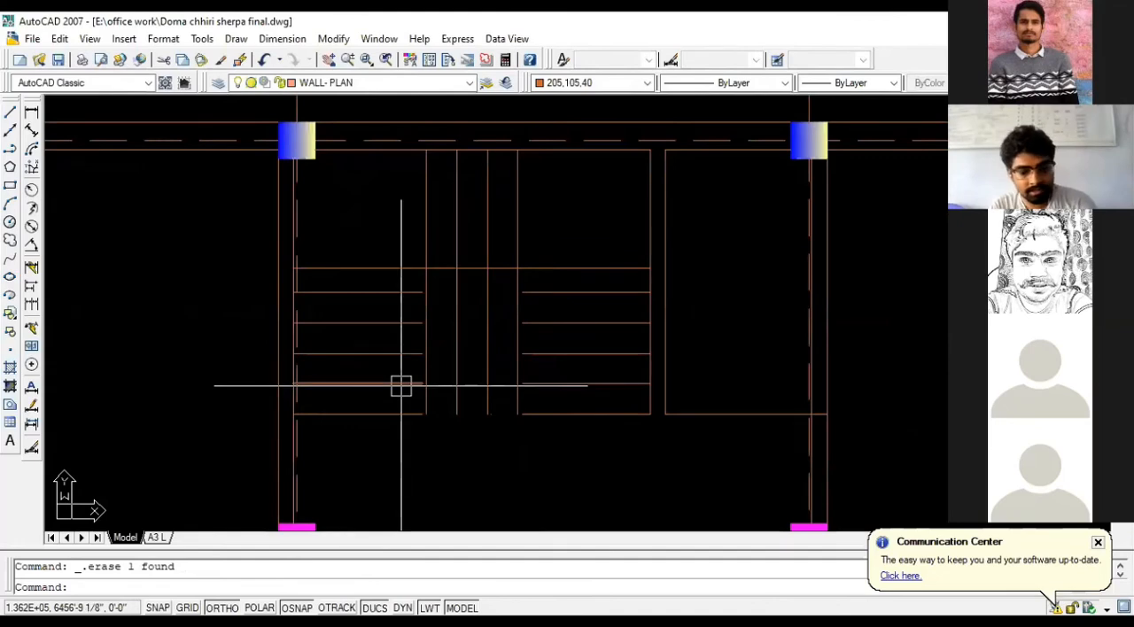
- Extend the tread lines of both flights to meet the shifted vertical lines on their inner sides
{"action": "type", "text": "EX"}
{"action": "key", "text": "Return"}
{"action": "key", "text": "Return"}
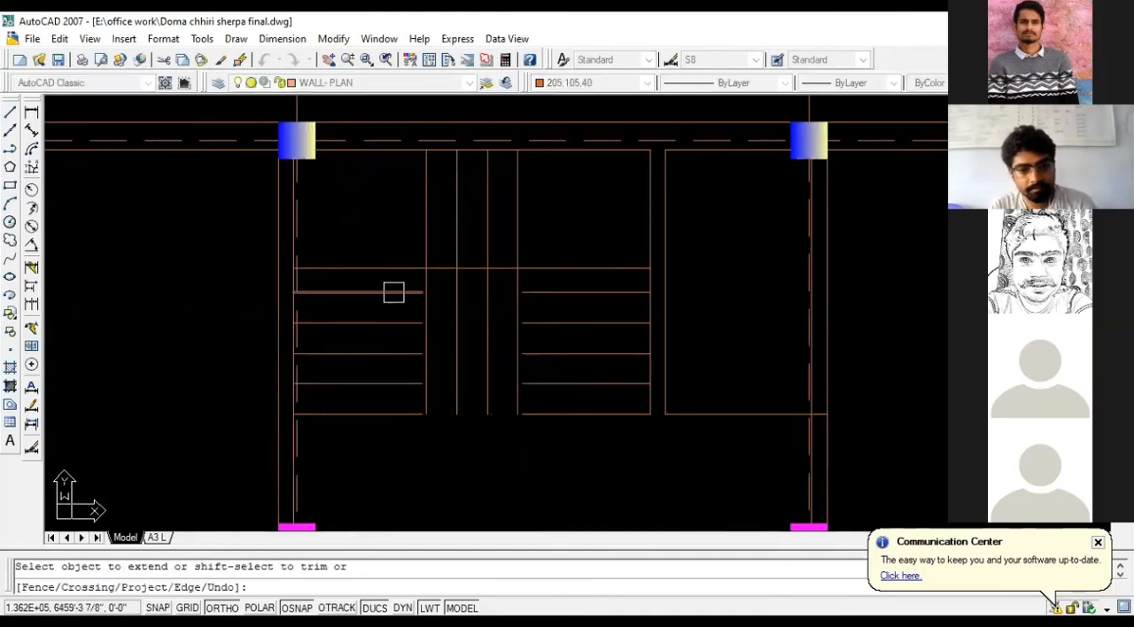
{"action": "left_click", "coordinate": [398, 323]}
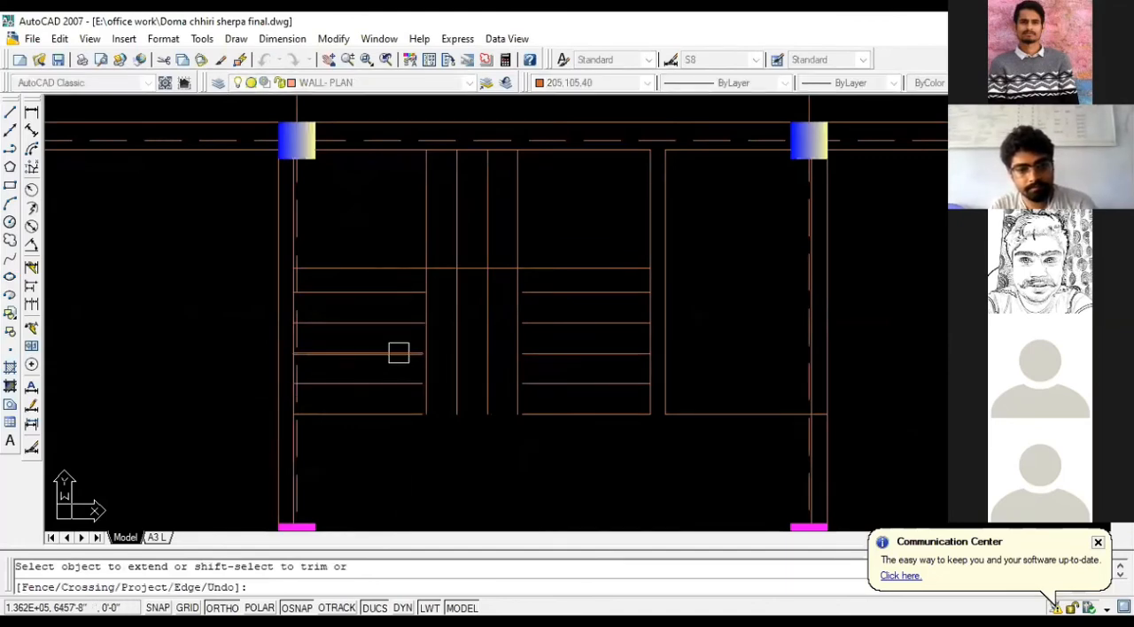
{"action": "left_click", "coordinate": [399, 354]}
{"action": "left_click", "coordinate": [400, 384]}
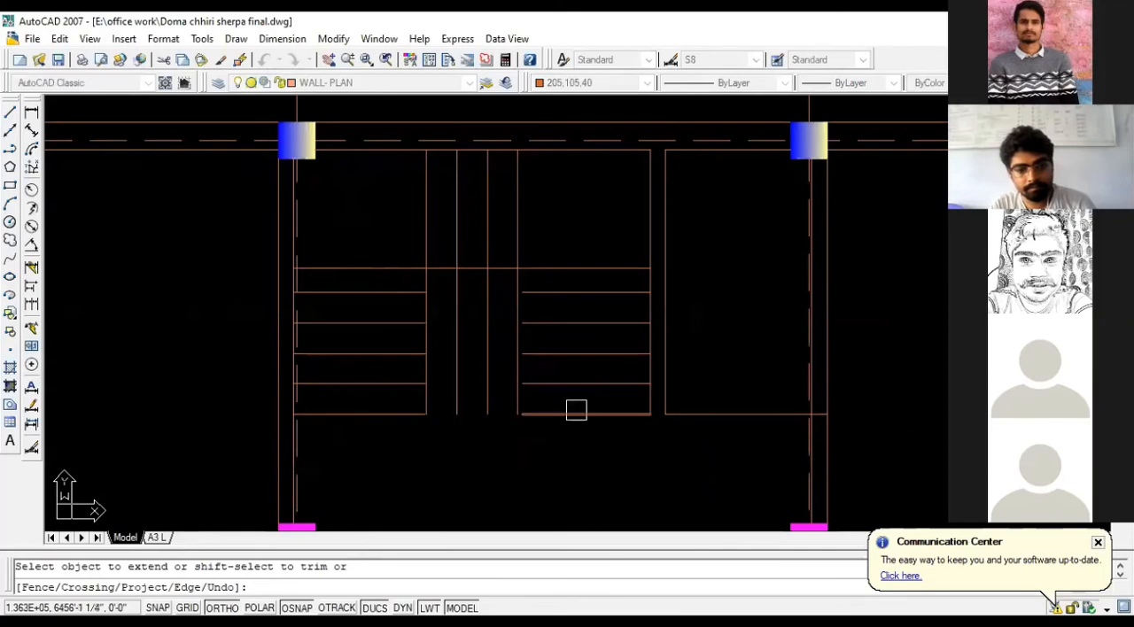
{"action": "left_click", "coordinate": [564, 384]}
{"action": "left_click", "coordinate": [558, 353]}
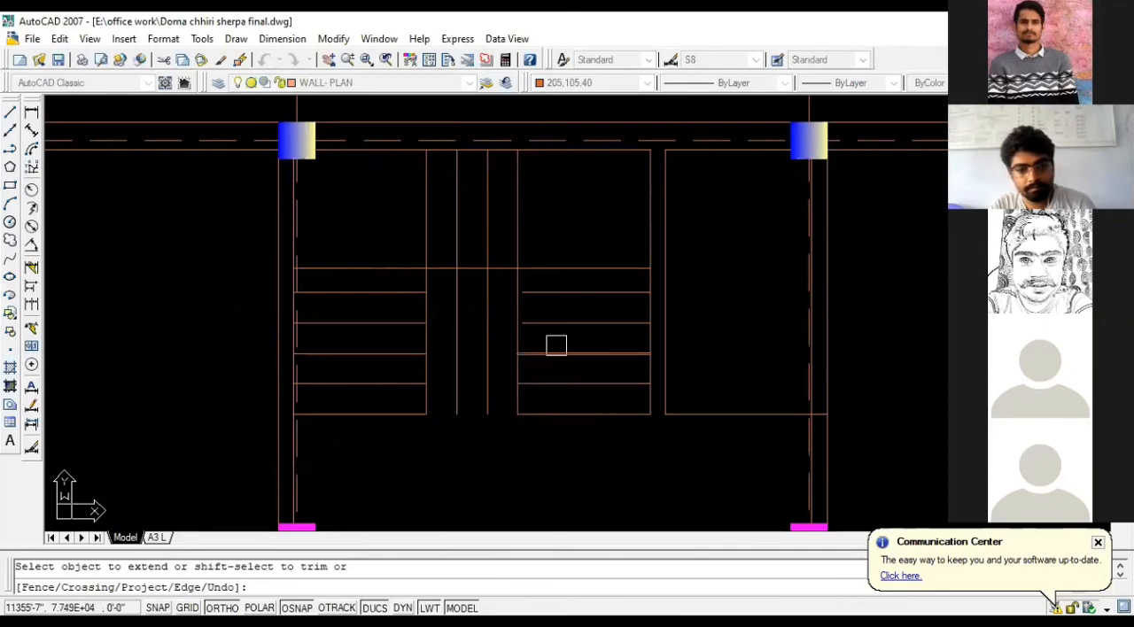
{"action": "left_click", "coordinate": [553, 323]}
{"action": "left_click", "coordinate": [555, 297]}
{"action": "key", "text": "Escape"}
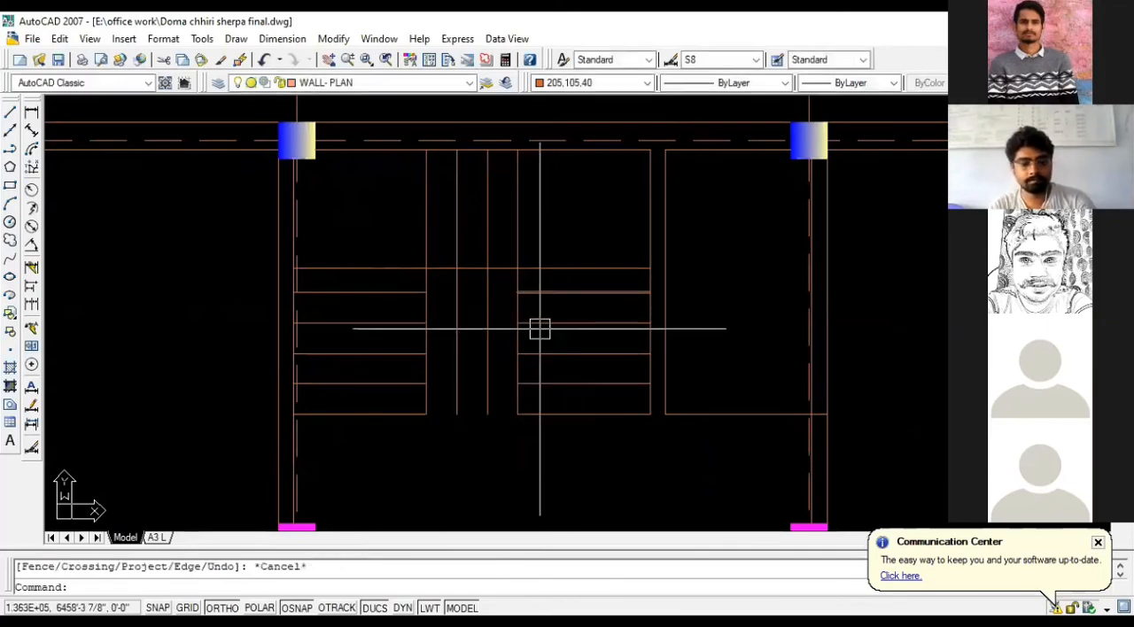
- Trim the two middle vertical lines between the flights below the landing line
{"action": "type", "text": "TR"}
{"action": "key", "text": "space"}
{"action": "key", "text": "space"}
{"action": "left_click", "coordinate": [484, 350]}
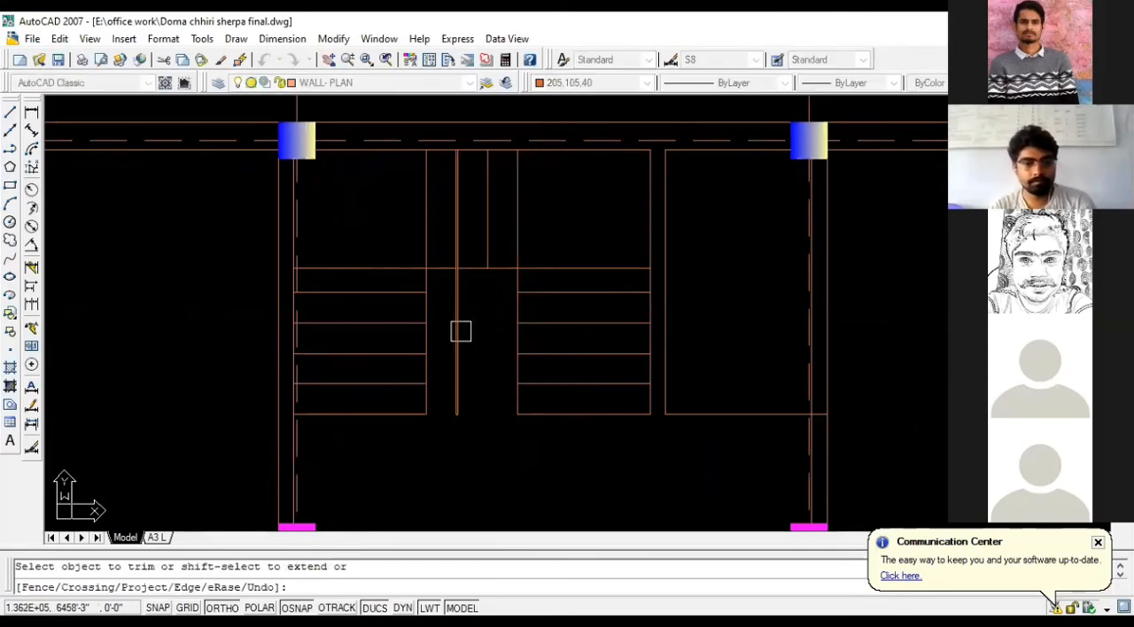
{"action": "left_click", "coordinate": [461, 331]}
{"action": "key", "text": "Escape"}
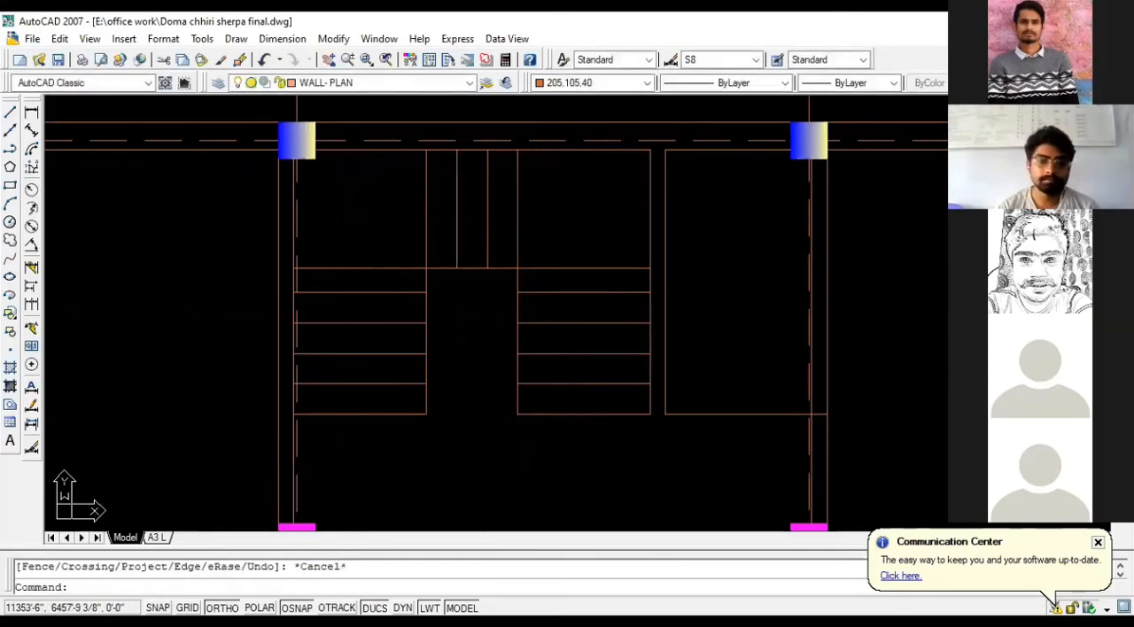
- Undo the trim, the tread extensions, the erased side line and the 1.5-inch move of the vertical lines
{"action": "scroll", "coordinate": [443, 365], "scroll_direction": "down", "scroll_amount": 4}
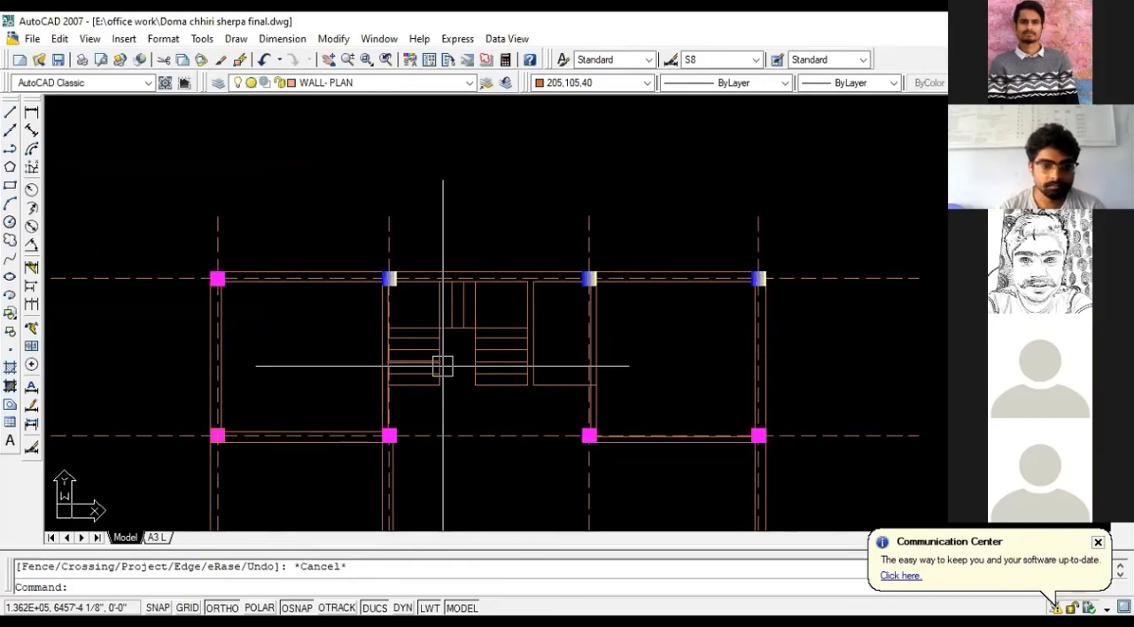
{"action": "scroll", "coordinate": [444, 365], "scroll_direction": "up", "scroll_amount": 3}
{"action": "key", "text": "ctrl+z"}
{"action": "scroll", "coordinate": [446, 367], "scroll_direction": "up", "scroll_amount": 4}
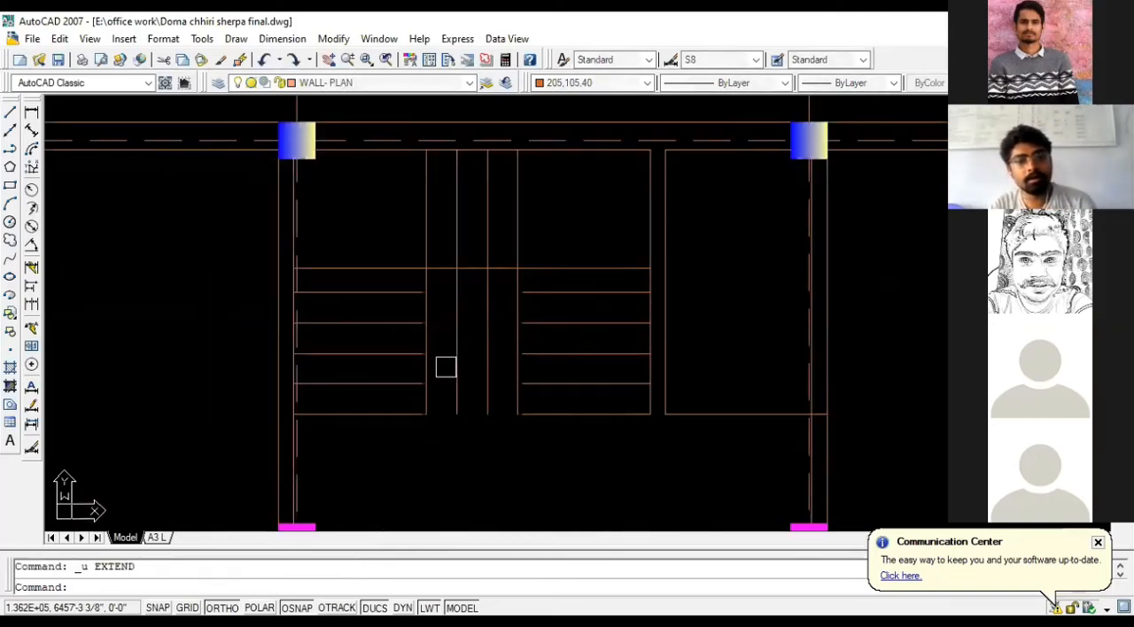
{"action": "scroll", "coordinate": [445, 367], "scroll_direction": "up", "scroll_amount": 3}
{"action": "key", "text": "ctrl+z"}
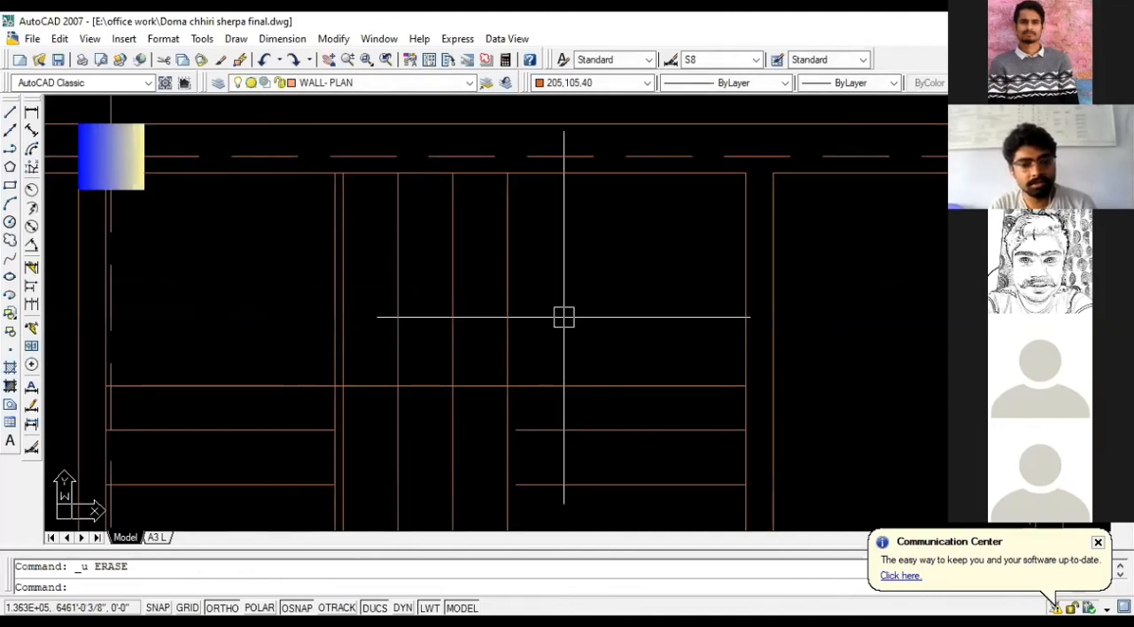
{"action": "key", "text": "ctrl+z"}
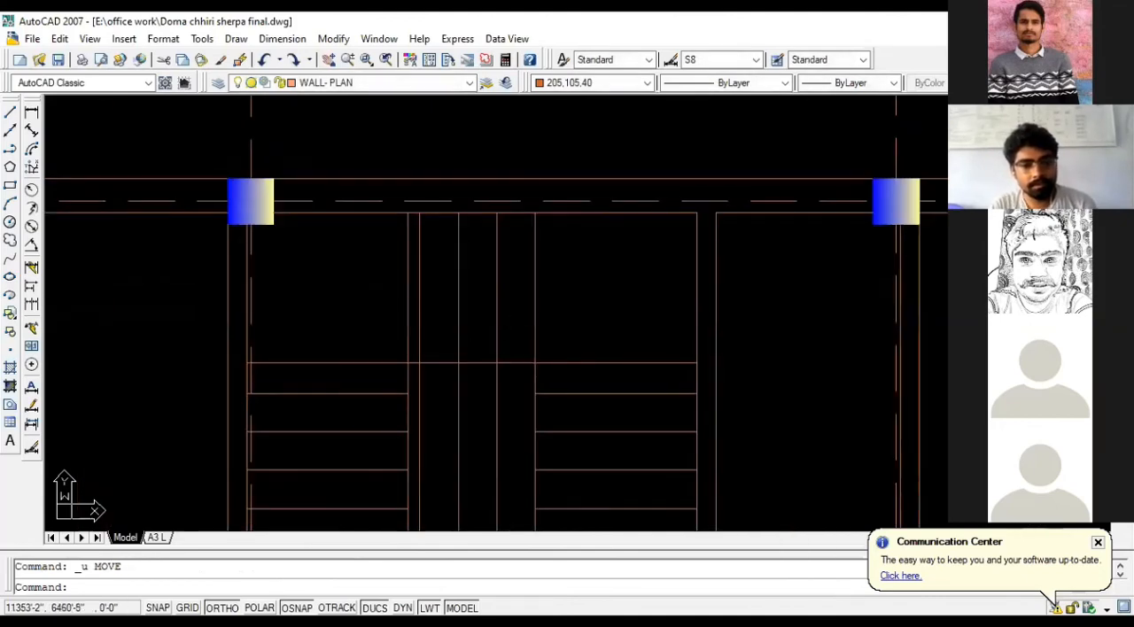
{"action": "left_click", "coordinate": [534, 288]}
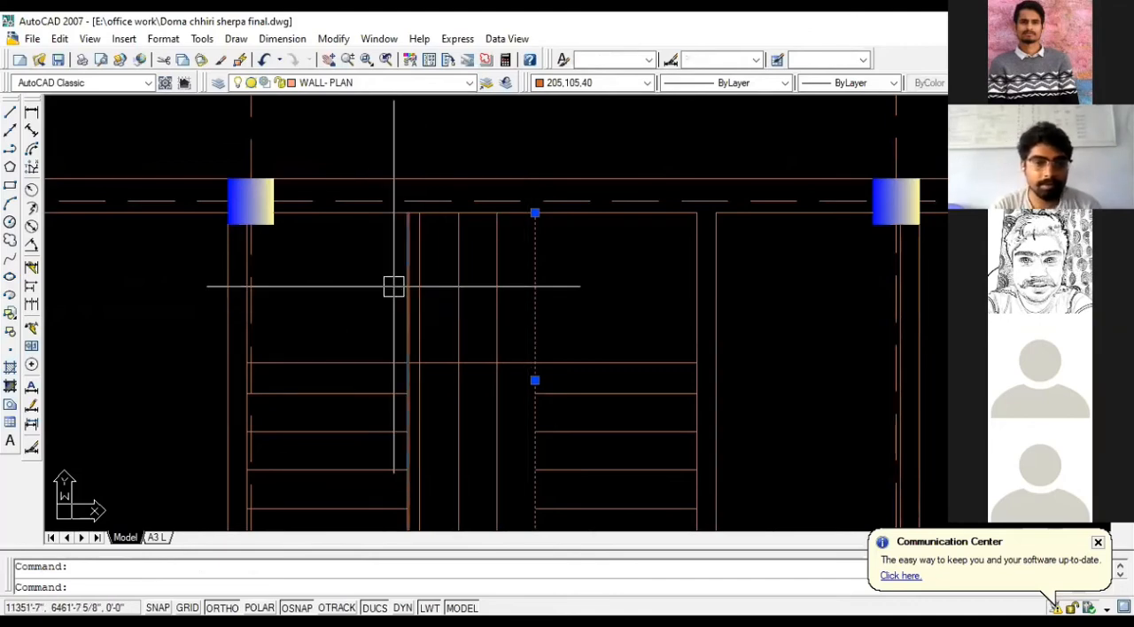
{"action": "key", "text": "Escape"}
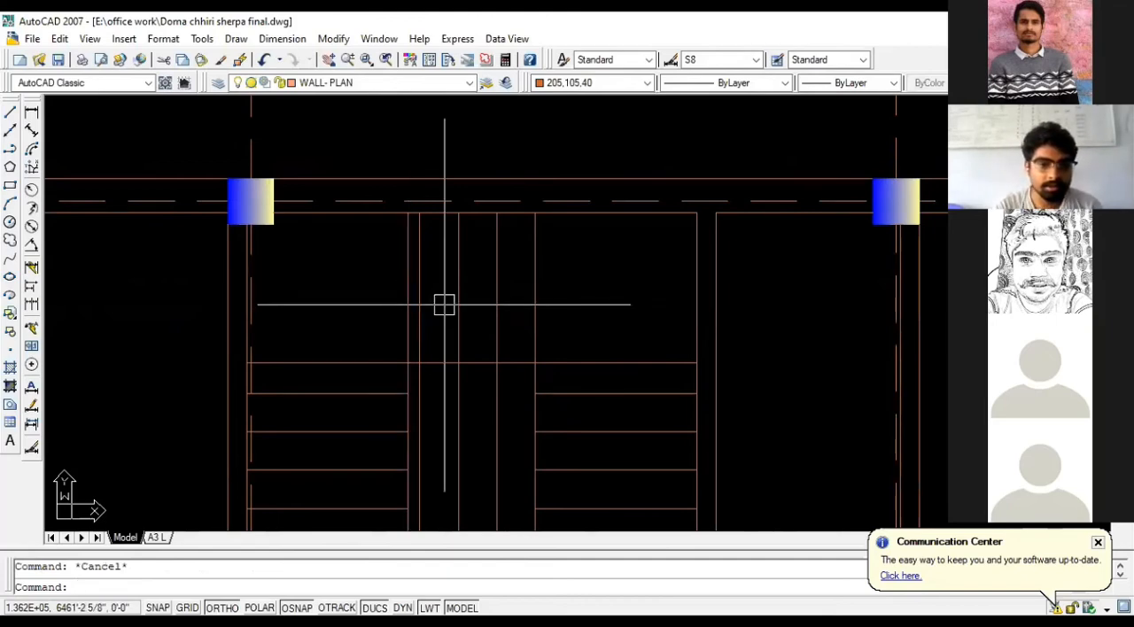
{"action": "scroll", "coordinate": [407, 296], "scroll_direction": "up", "scroll_amount": 3}
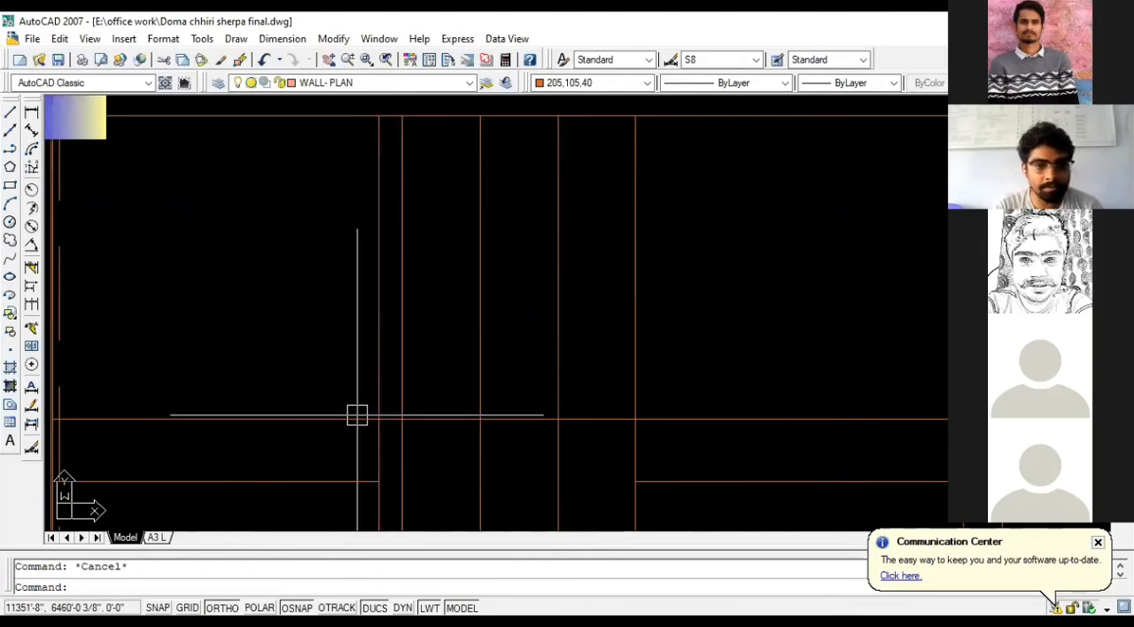
{"action": "left_click", "coordinate": [674, 281]}
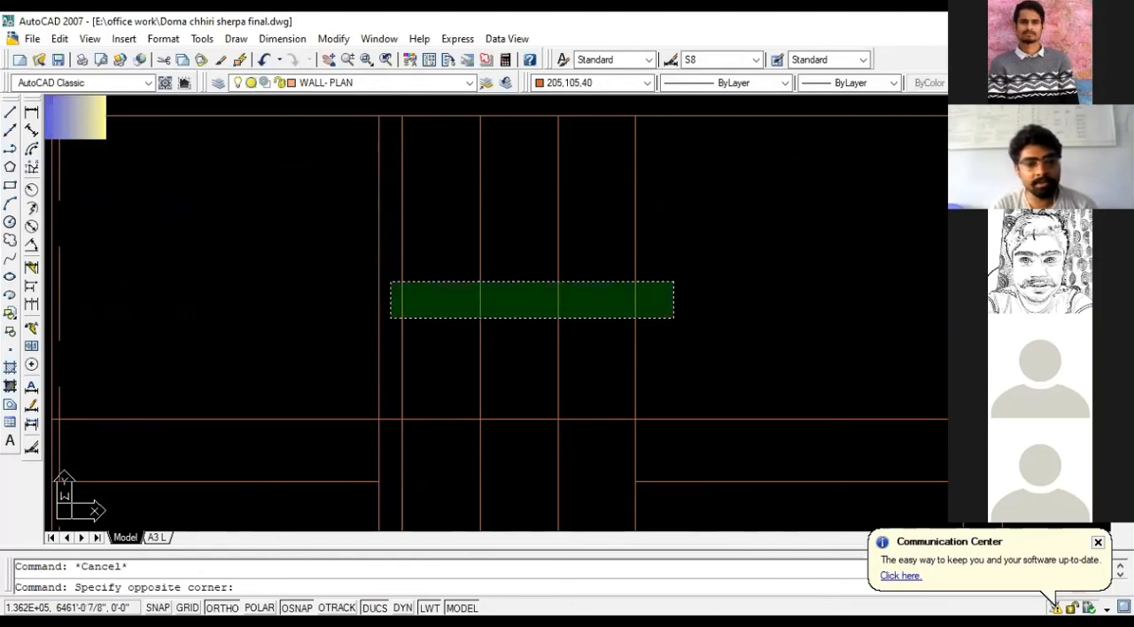
{"action": "left_click", "coordinate": [390, 317]}
{"action": "scroll", "coordinate": [534, 303], "scroll_direction": "down", "scroll_amount": 2}
{"action": "scroll", "coordinate": [535, 303], "scroll_direction": "down", "scroll_amount": 2}
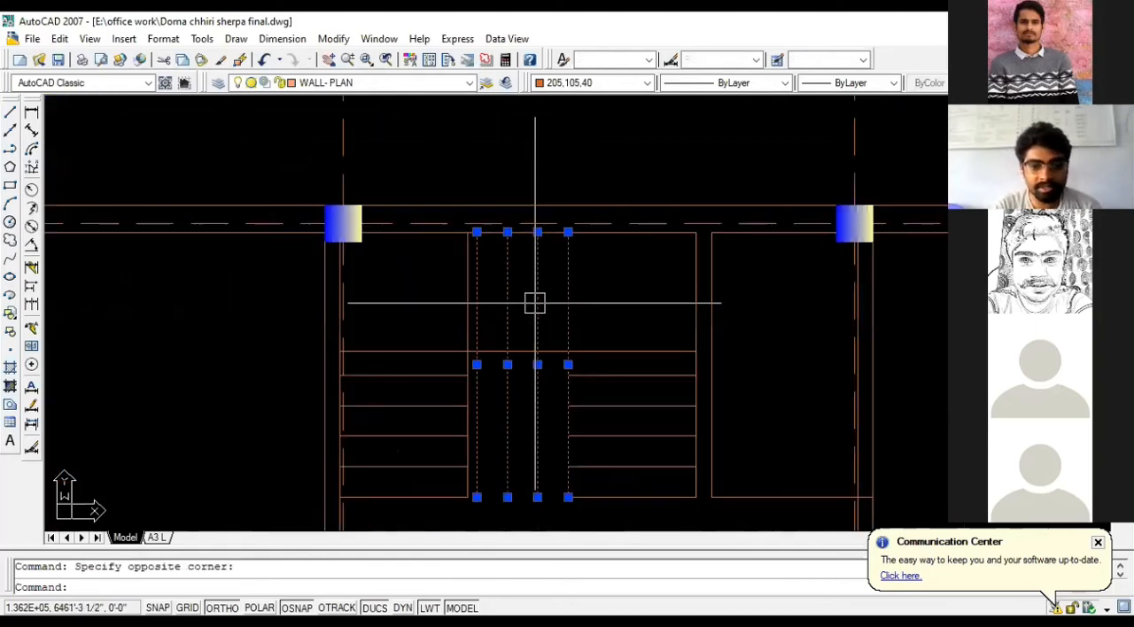
{"action": "scroll", "coordinate": [534, 303], "scroll_direction": "down", "scroll_amount": 2}
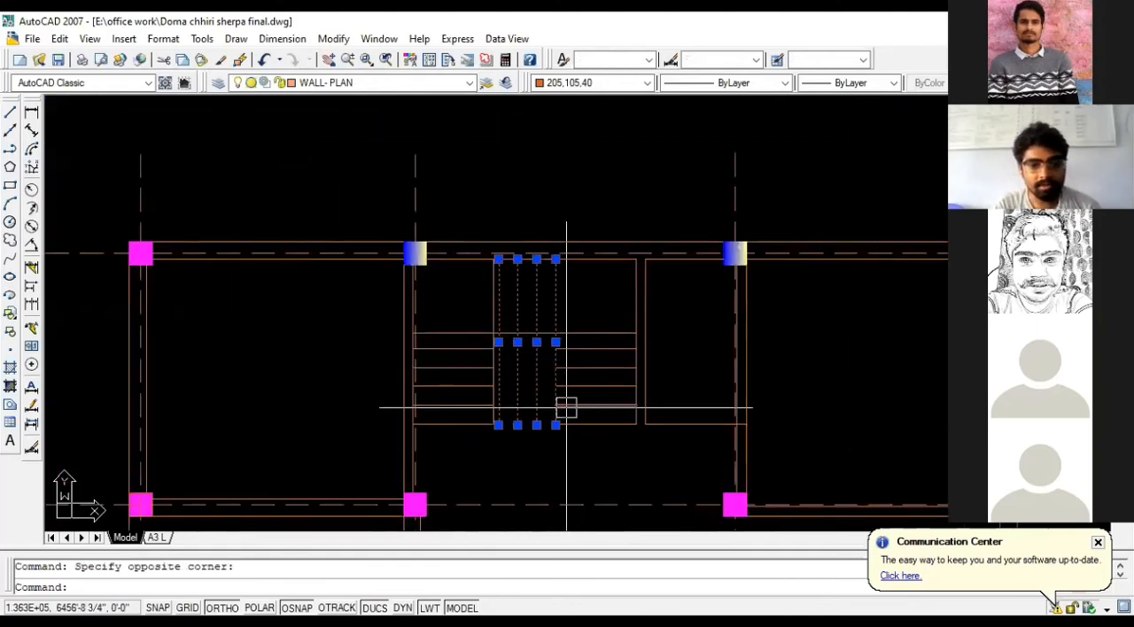
{"action": "scroll", "coordinate": [566, 409], "scroll_direction": "up", "scroll_amount": 2}
{"action": "type", "text": "M"}
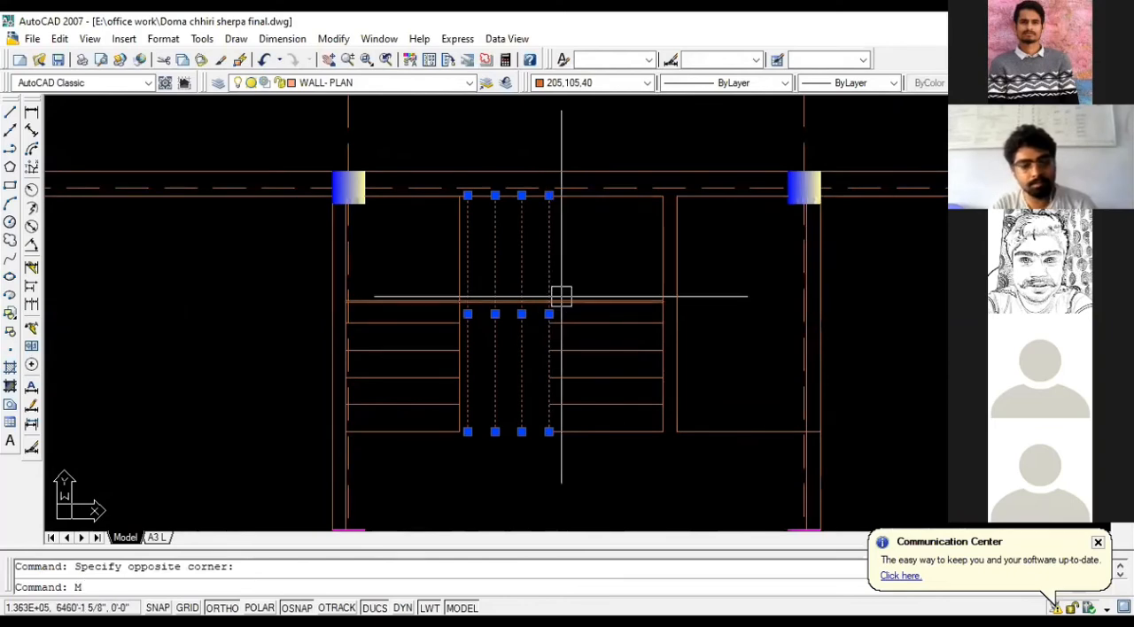
{"action": "key", "text": "Return"}
{"action": "type", "text": "1"}
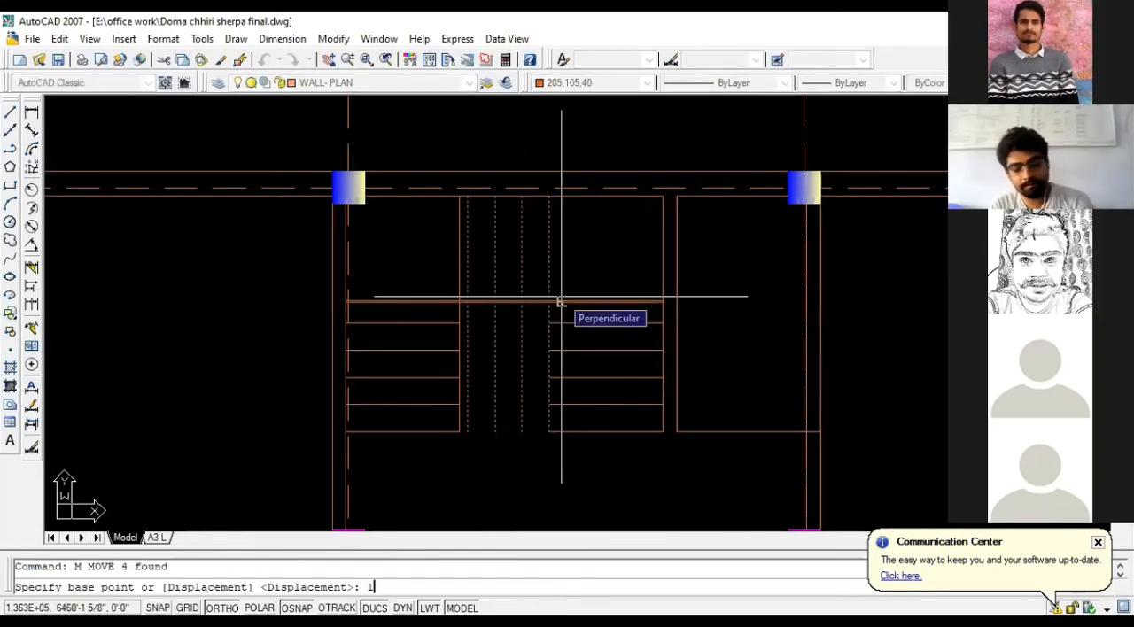
{"action": "type", "text": ".5"}
{"action": "key", "text": "Return"}
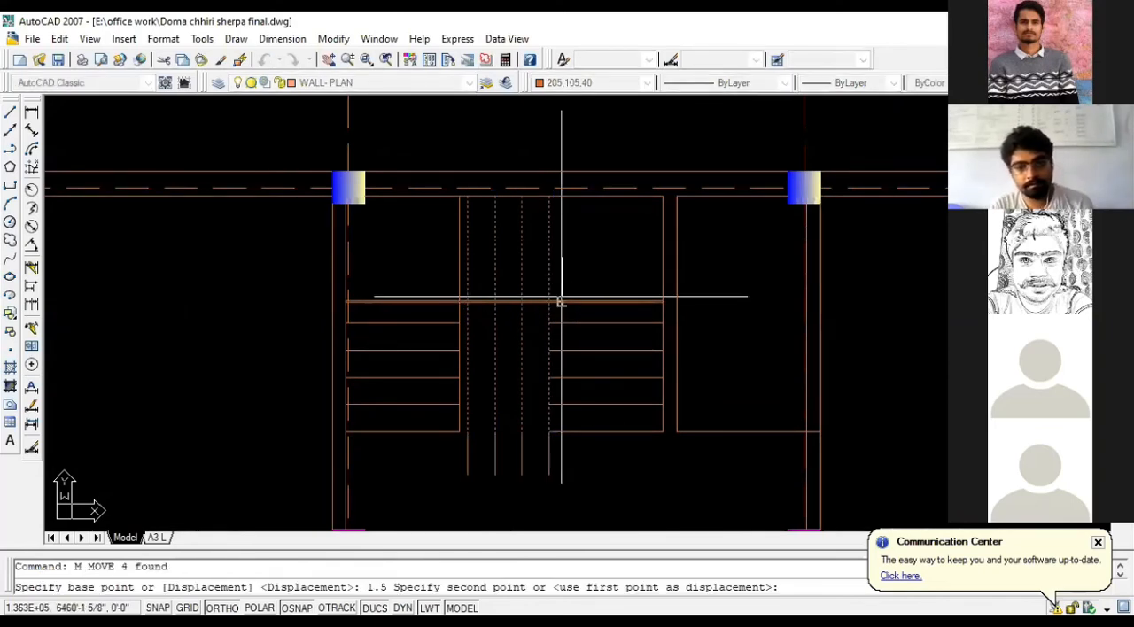
{"action": "scroll", "coordinate": [532, 257], "scroll_direction": "up", "scroll_amount": 2}
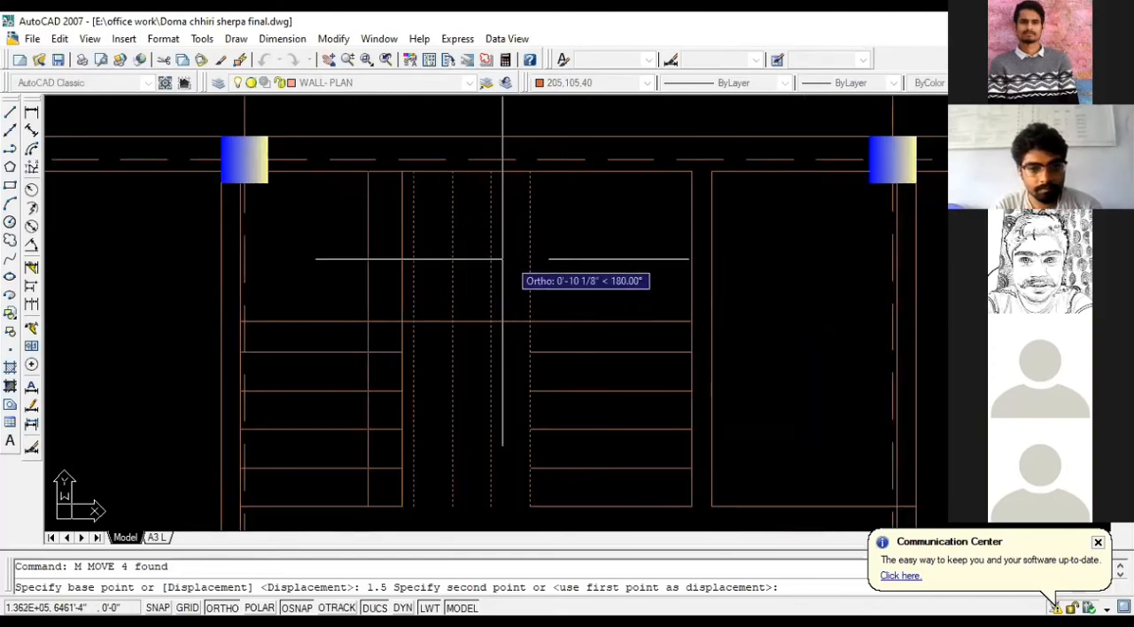
{"action": "key", "text": "Escape"}
- Move the four vertical landing lines between the stair flights 1.5 inches toward the left flight
{"action": "left_click", "coordinate": [509, 253]}
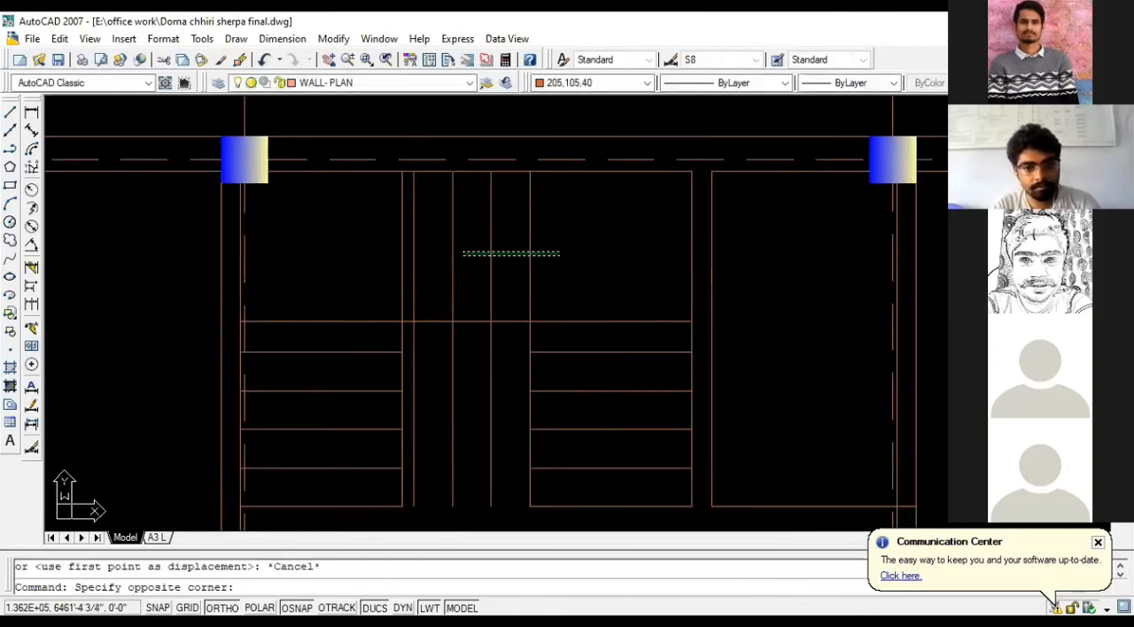
{"action": "left_click", "coordinate": [413, 270]}
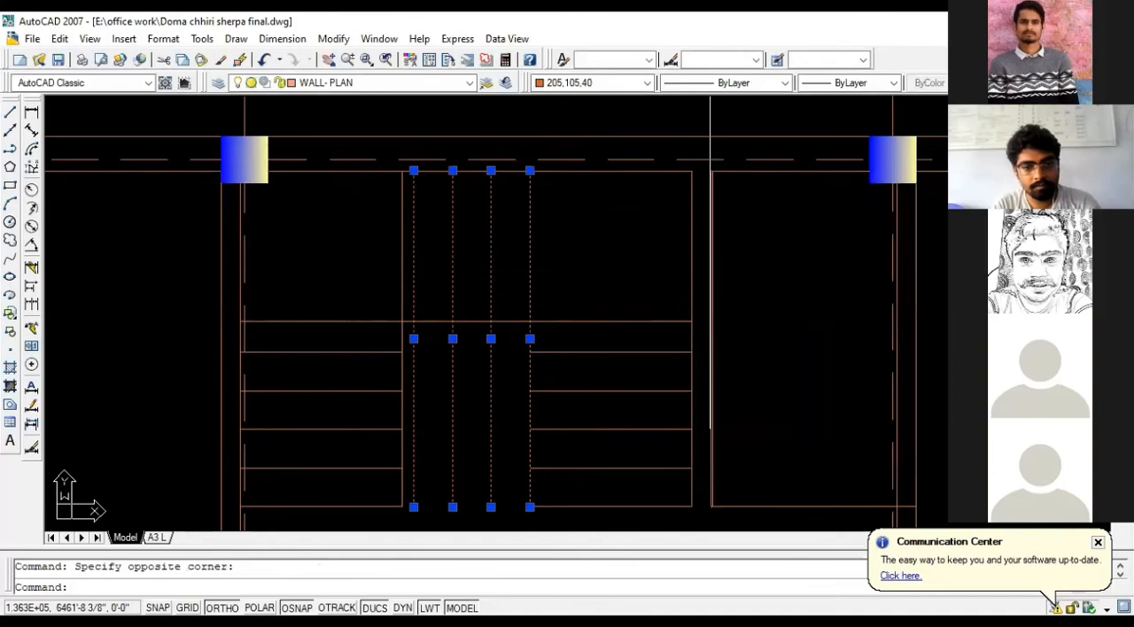
{"action": "type", "text": "m"}
{"action": "key", "text": "Return"}
{"action": "left_click", "coordinate": [652, 243]}
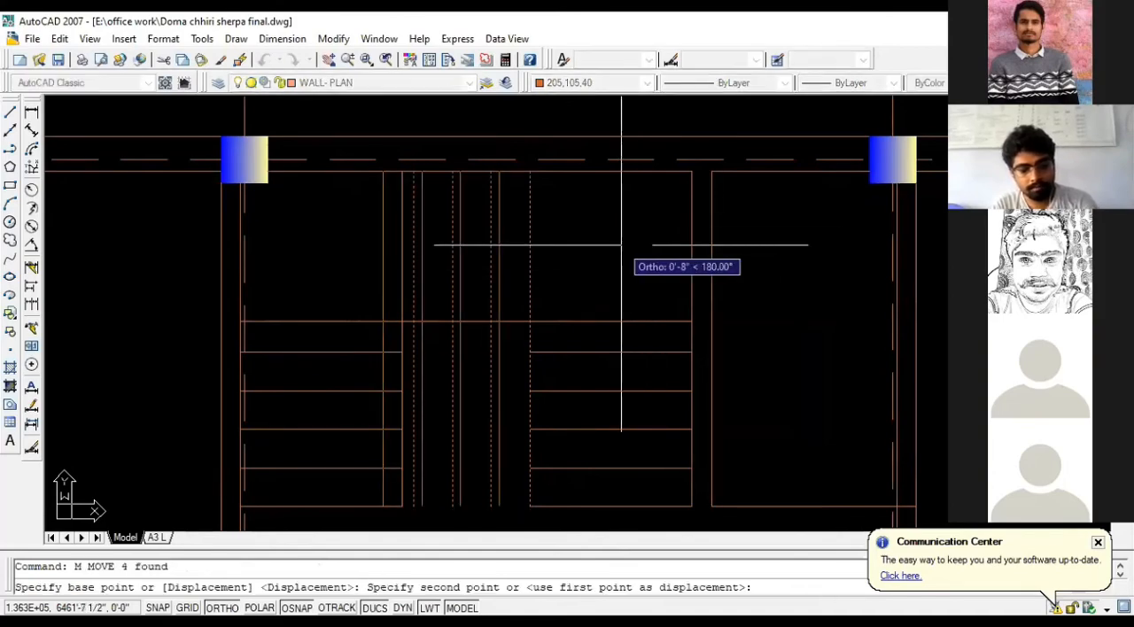
{"action": "type", "text": "1.5"}
{"action": "key", "text": "Return"}
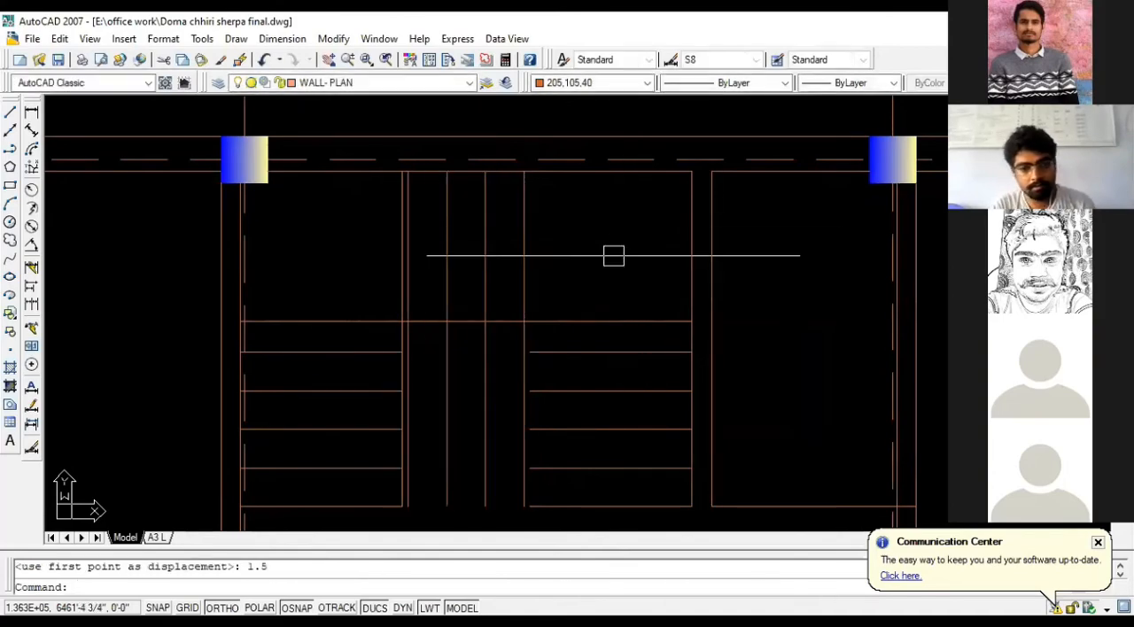
- Erase the left flight's original inner side line and extend that flight's tread lines to the nearest shifted vertical line
{"action": "left_click", "coordinate": [395, 272]}
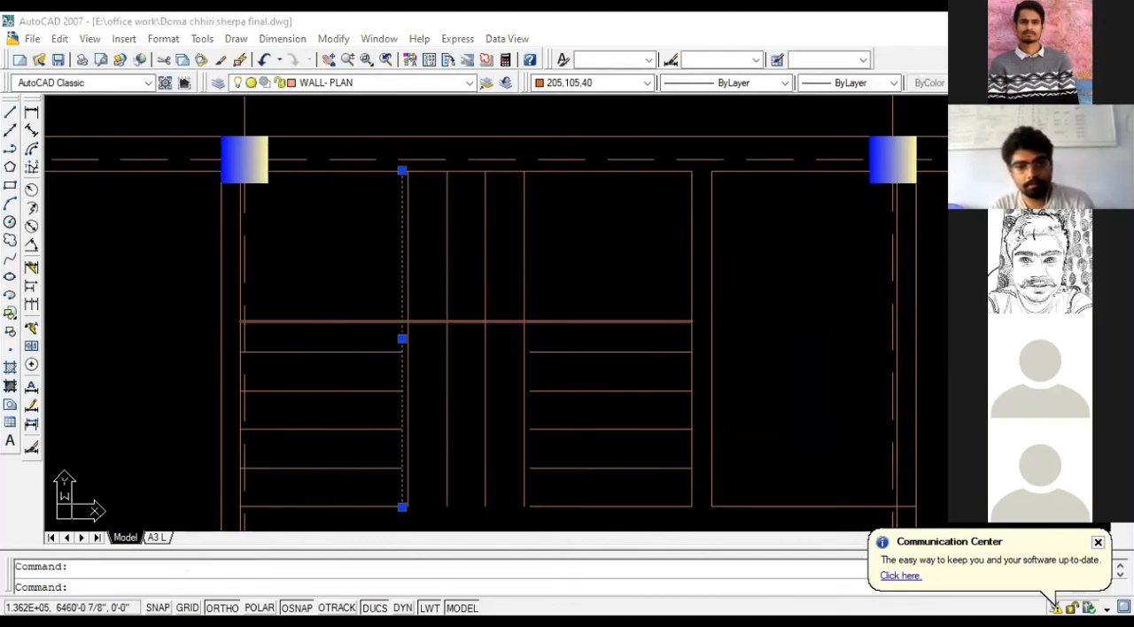
{"action": "key", "text": "Delete"}
{"action": "type", "text": "E"}
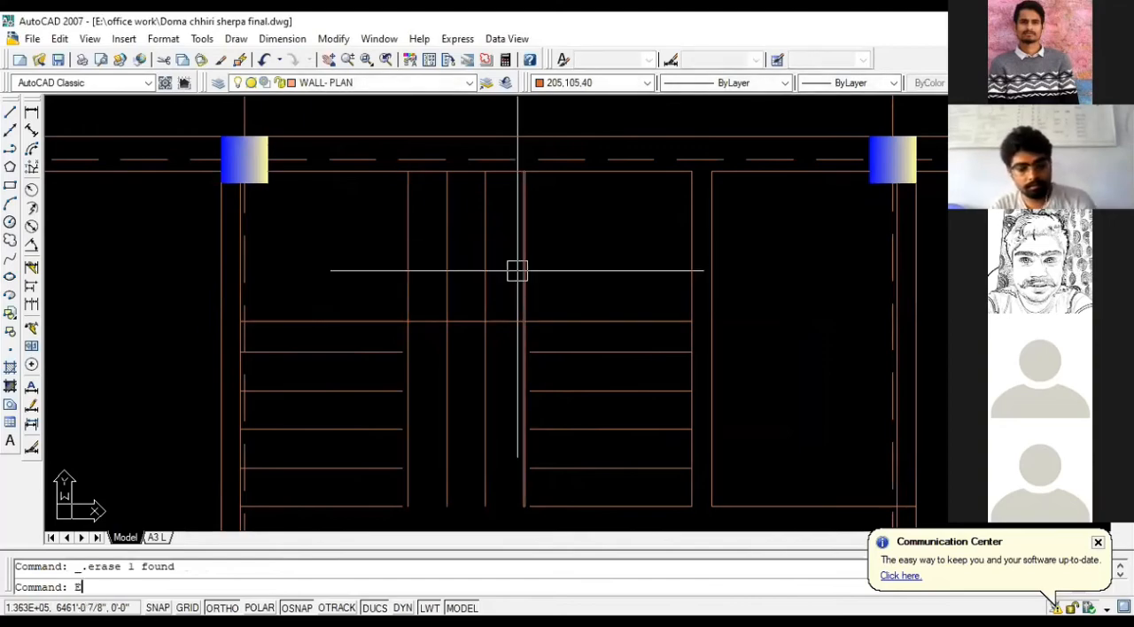
{"action": "type", "text": "X"}
{"action": "key", "text": "Return"}
{"action": "key", "text": "Return"}
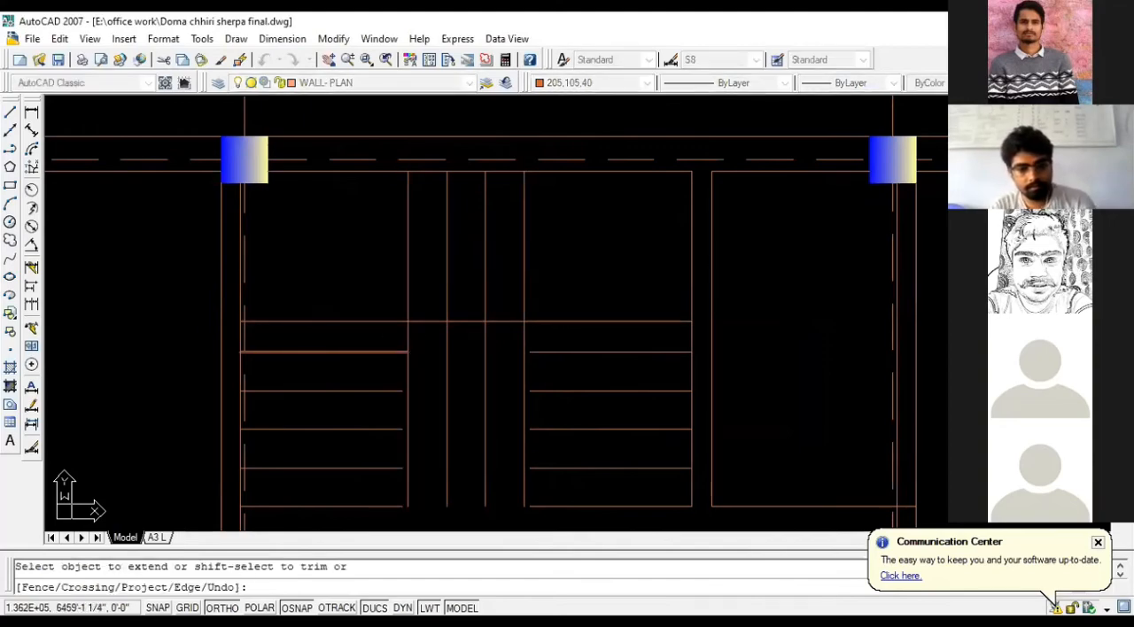
{"action": "left_click", "coordinate": [389, 390]}
{"action": "left_click", "coordinate": [385, 431]}
{"action": "left_click", "coordinate": [384, 470]}
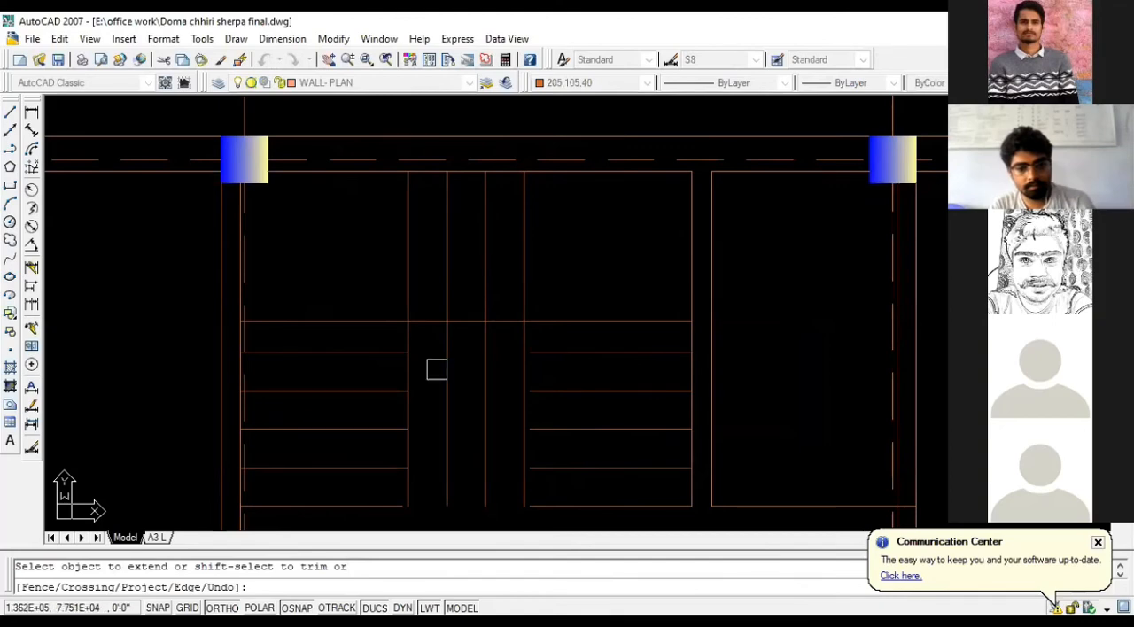
{"action": "left_click", "coordinate": [375, 506]}
- Extend the right flight's tread lines to the shifted vertical line on its inner side
{"action": "left_click", "coordinate": [597, 509]}
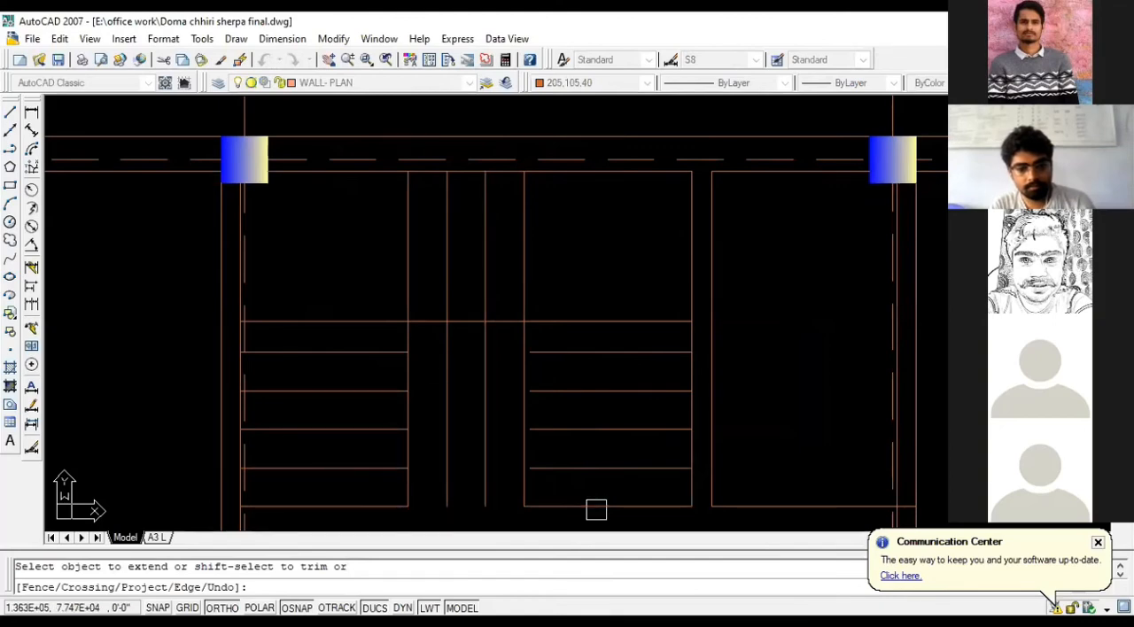
{"action": "left_click", "coordinate": [574, 468]}
{"action": "left_click", "coordinate": [565, 431]}
{"action": "left_click", "coordinate": [560, 395]}
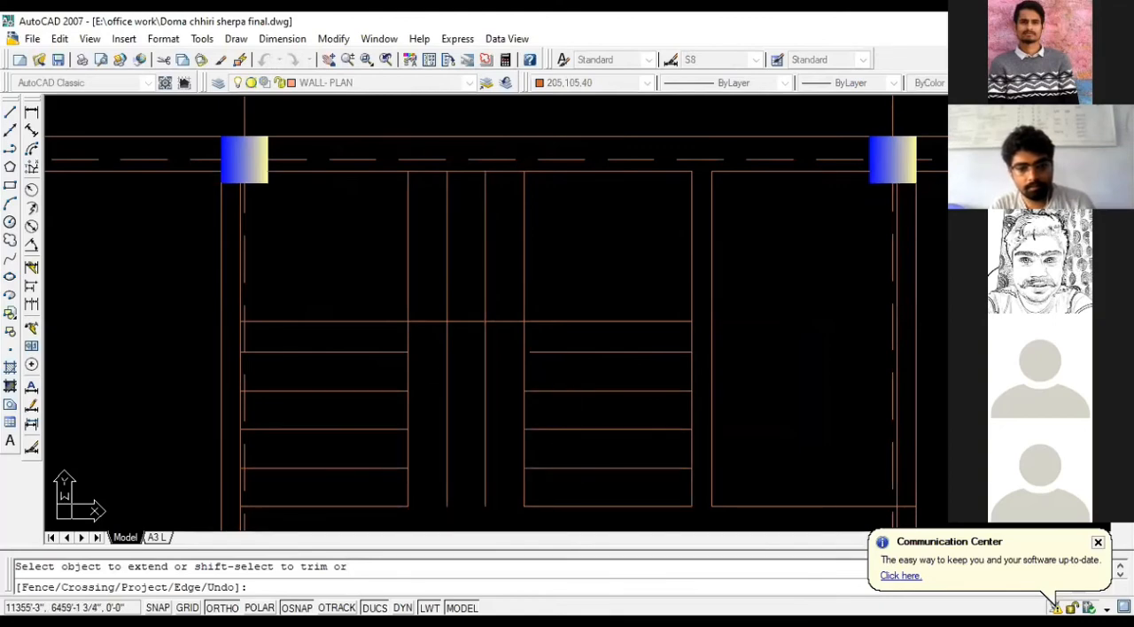
{"action": "left_click", "coordinate": [557, 355]}
{"action": "key", "text": "Escape"}
- Trim the two middle vertical lines between the flights where they run below the landing line
{"action": "type", "text": "tr"}
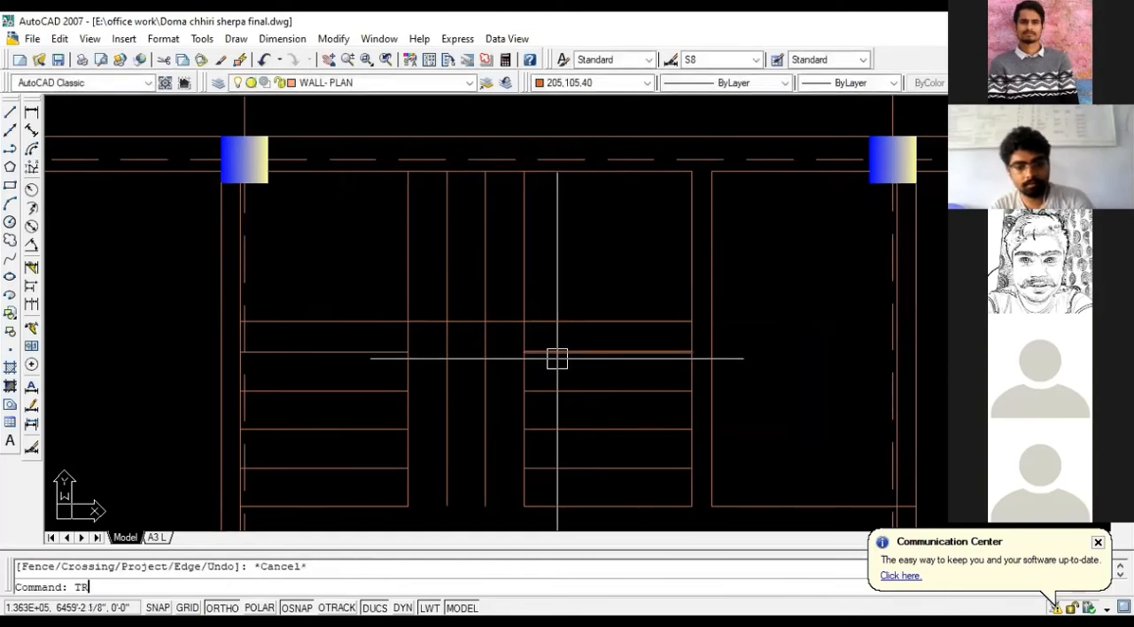
{"action": "key", "text": "Return"}
{"action": "key", "text": "Return"}
{"action": "left_click", "coordinate": [477, 419]}
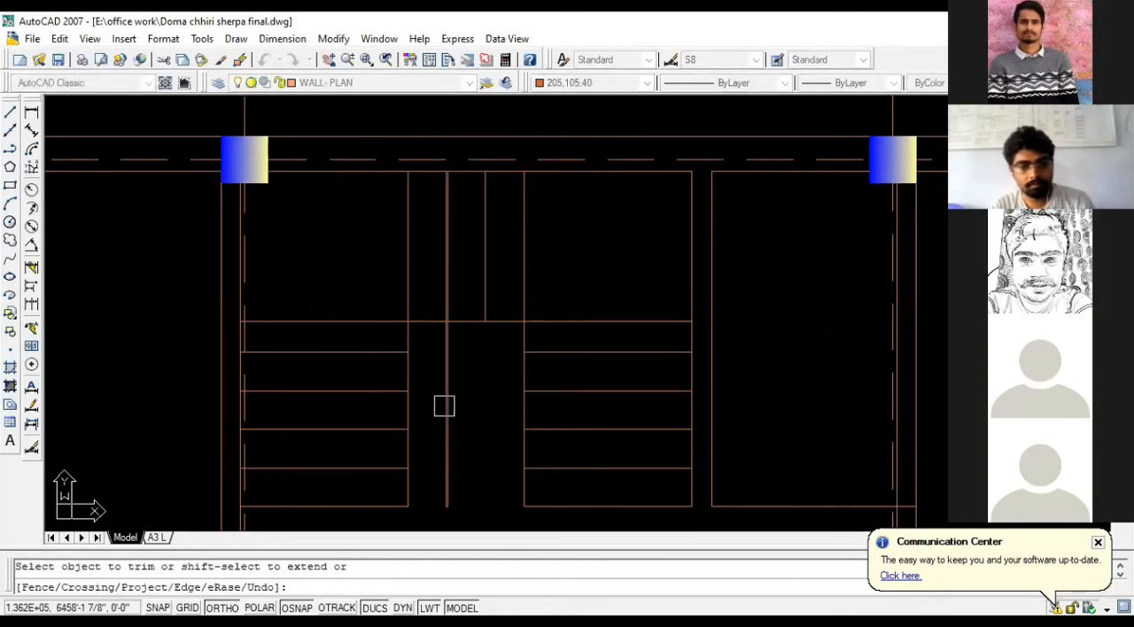
{"action": "left_click", "coordinate": [444, 405]}
{"action": "key", "text": "Escape"}
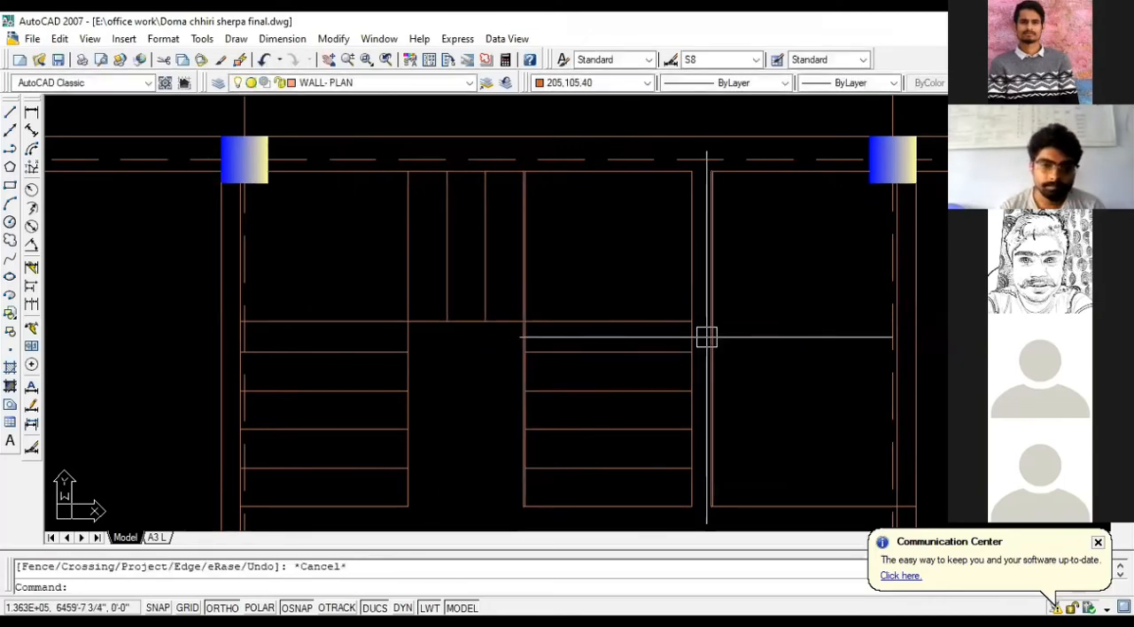
- Examine the staircase, its direction arrow and the adjoining toilet in the ground floor plan reference image, and compare with the drawn plan
{"action": "scroll", "coordinate": [647, 292], "scroll_direction": "down", "scroll_amount": 2}
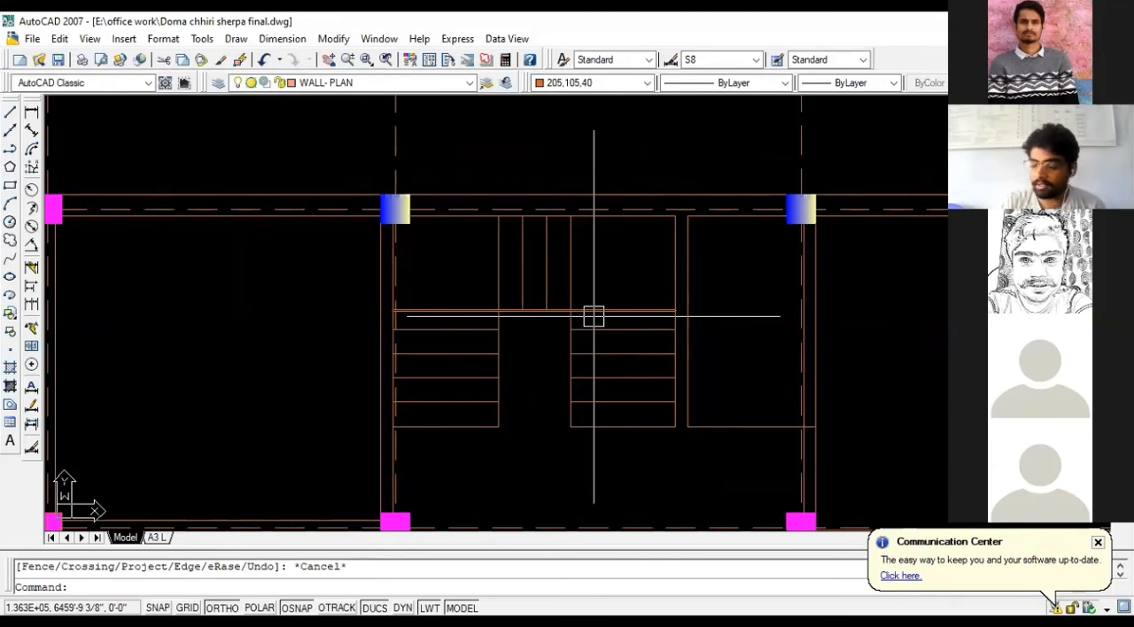
{"action": "scroll", "coordinate": [594, 317], "scroll_direction": "down", "scroll_amount": 6}
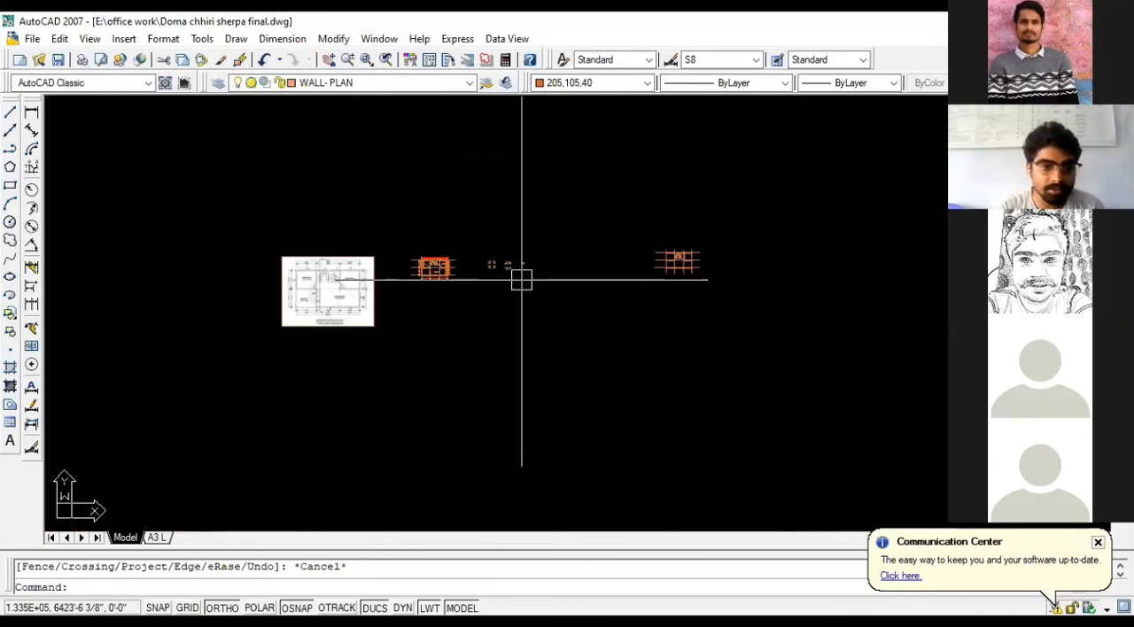
{"action": "scroll", "coordinate": [301, 266], "scroll_direction": "up", "scroll_amount": 10}
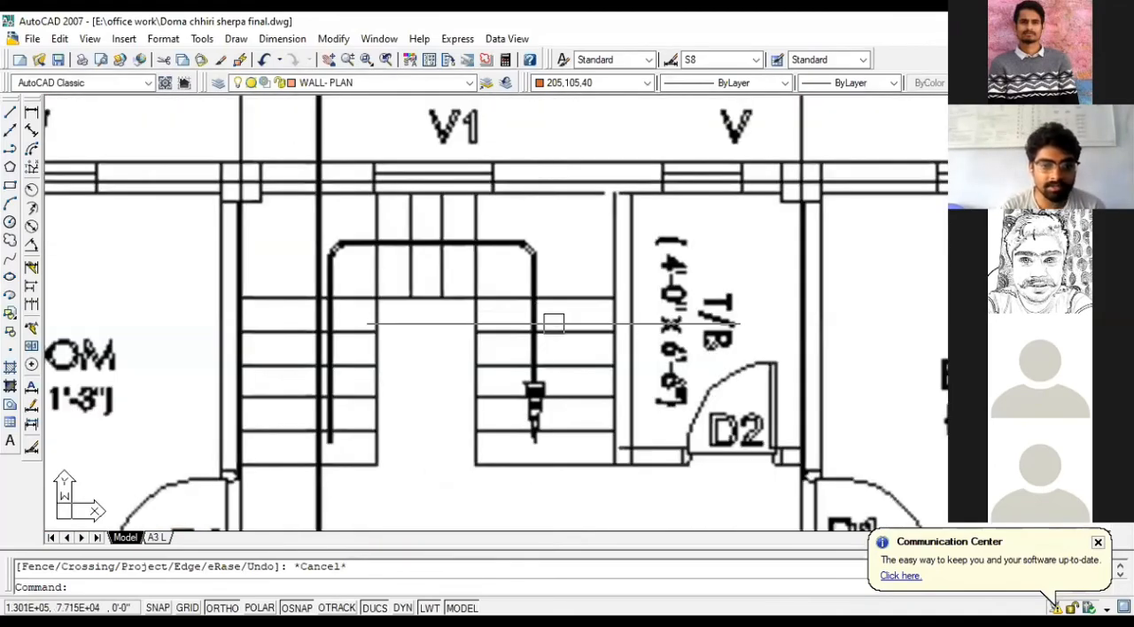
{"action": "left_click", "coordinate": [531, 257]}
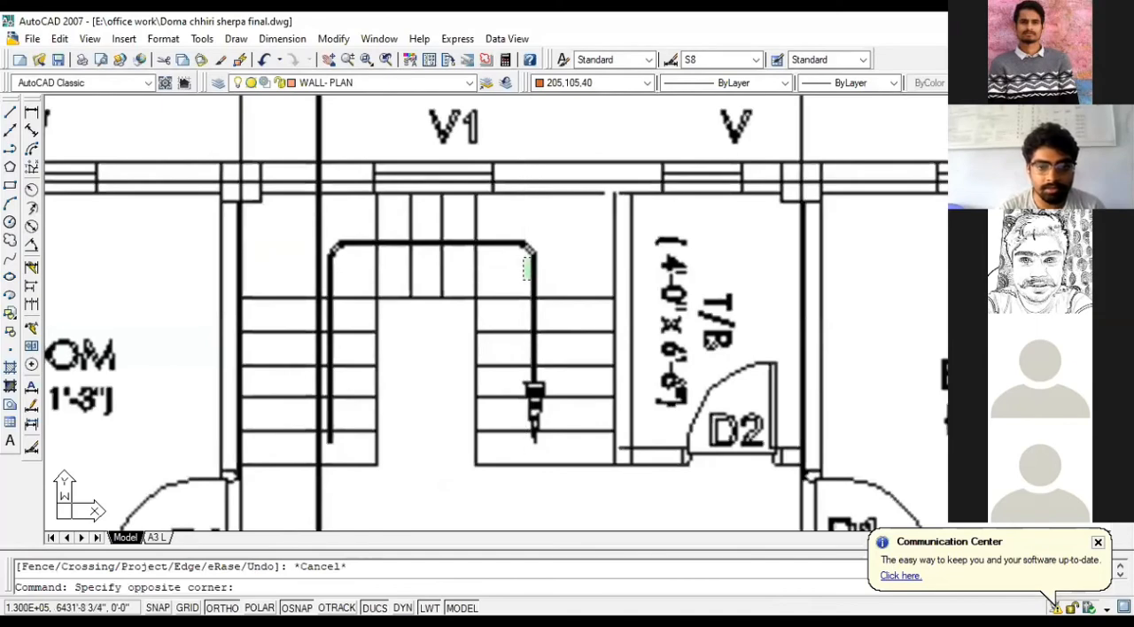
{"action": "left_click", "coordinate": [524, 280]}
{"action": "left_click", "coordinate": [548, 256]}
{"action": "left_click", "coordinate": [518, 281]}
{"action": "left_click", "coordinate": [549, 249]}
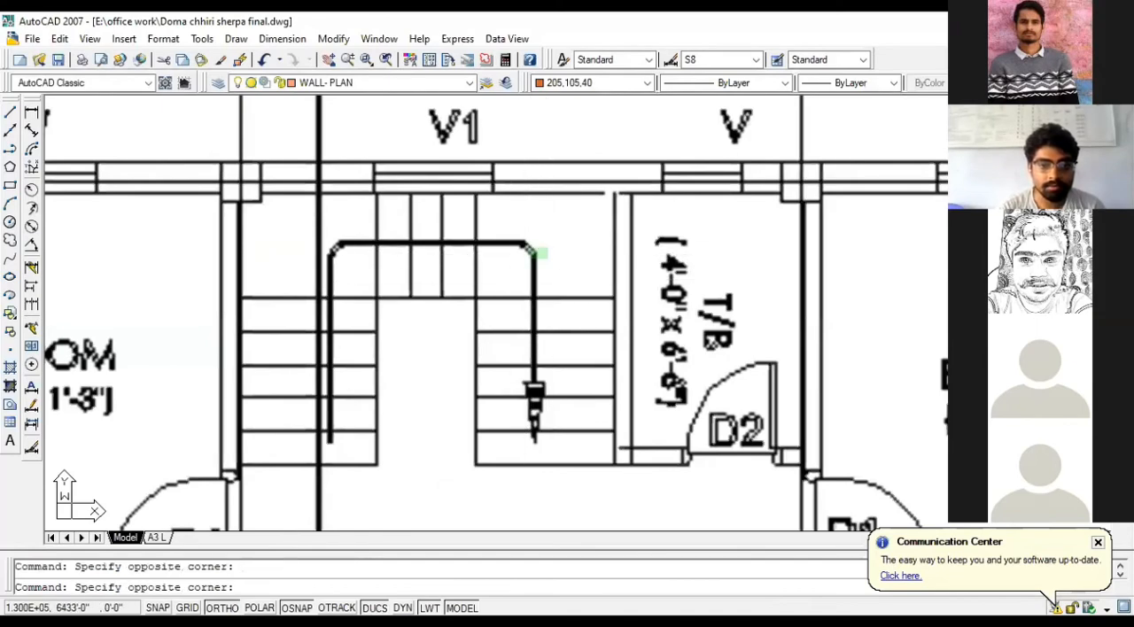
{"action": "left_click", "coordinate": [522, 277]}
{"action": "scroll", "coordinate": [349, 329], "scroll_direction": "down", "scroll_amount": 3}
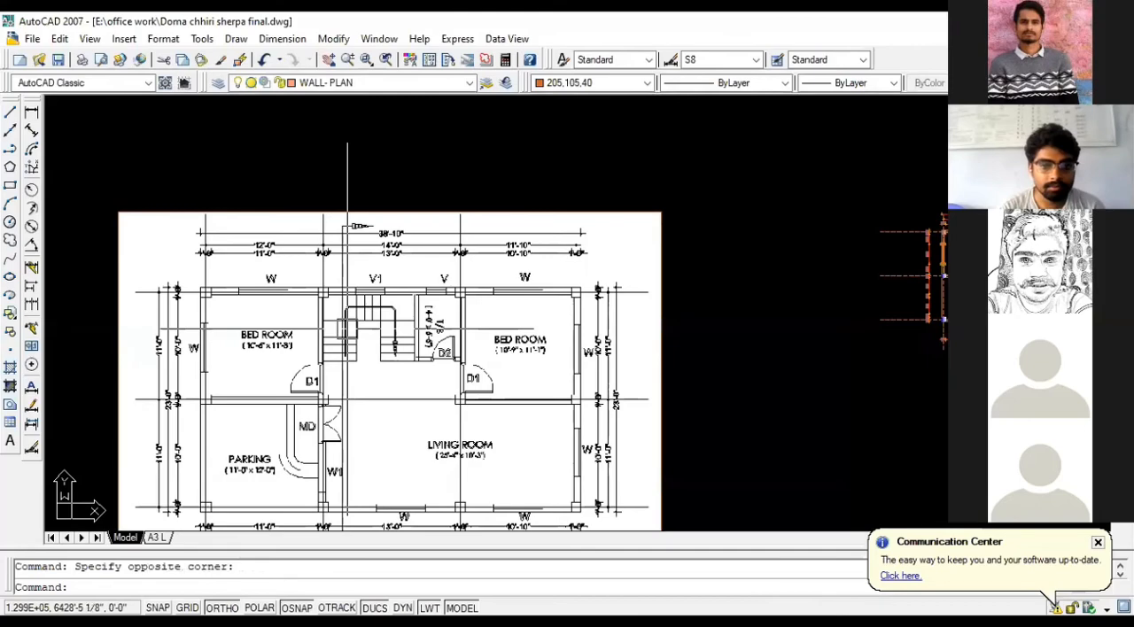
{"action": "scroll", "coordinate": [354, 324], "scroll_direction": "up", "scroll_amount": 5}
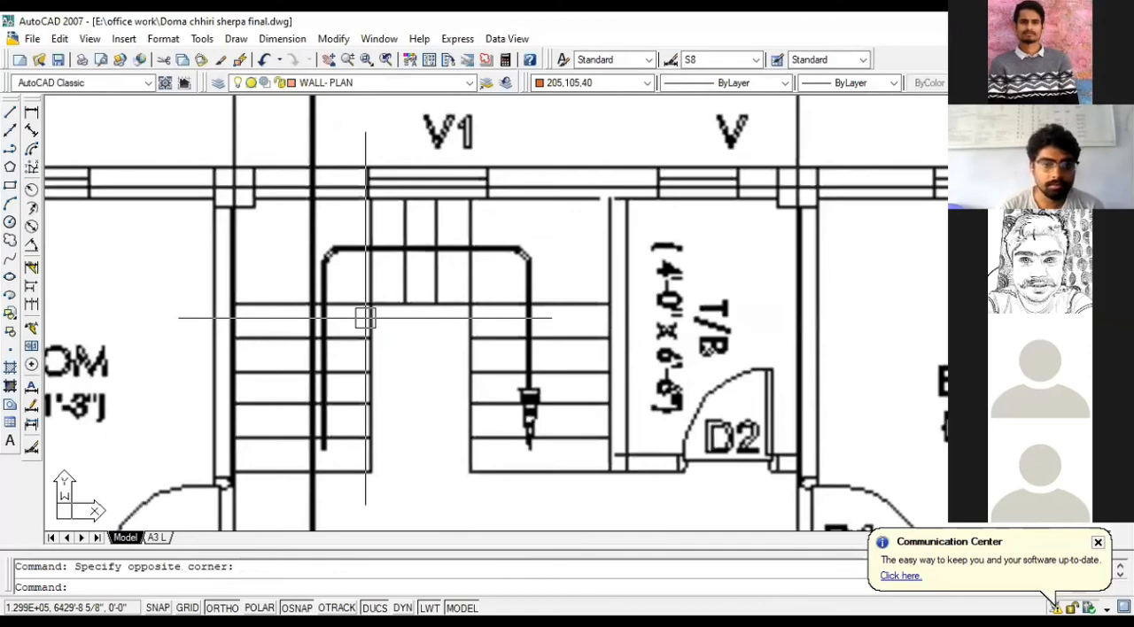
{"action": "scroll", "coordinate": [365, 317], "scroll_direction": "down", "scroll_amount": 3}
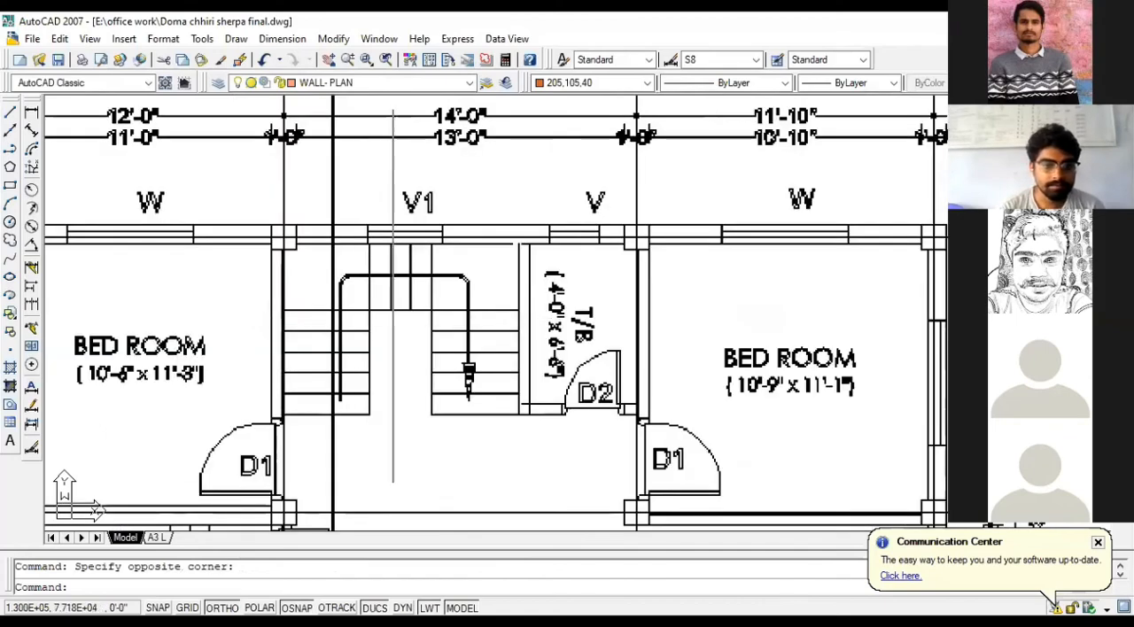
{"action": "scroll", "coordinate": [463, 381], "scroll_direction": "up", "scroll_amount": 3}
{"action": "scroll", "coordinate": [464, 381], "scroll_direction": "down", "scroll_amount": 2}
{"action": "scroll", "coordinate": [382, 119], "scroll_direction": "up", "scroll_amount": 4}
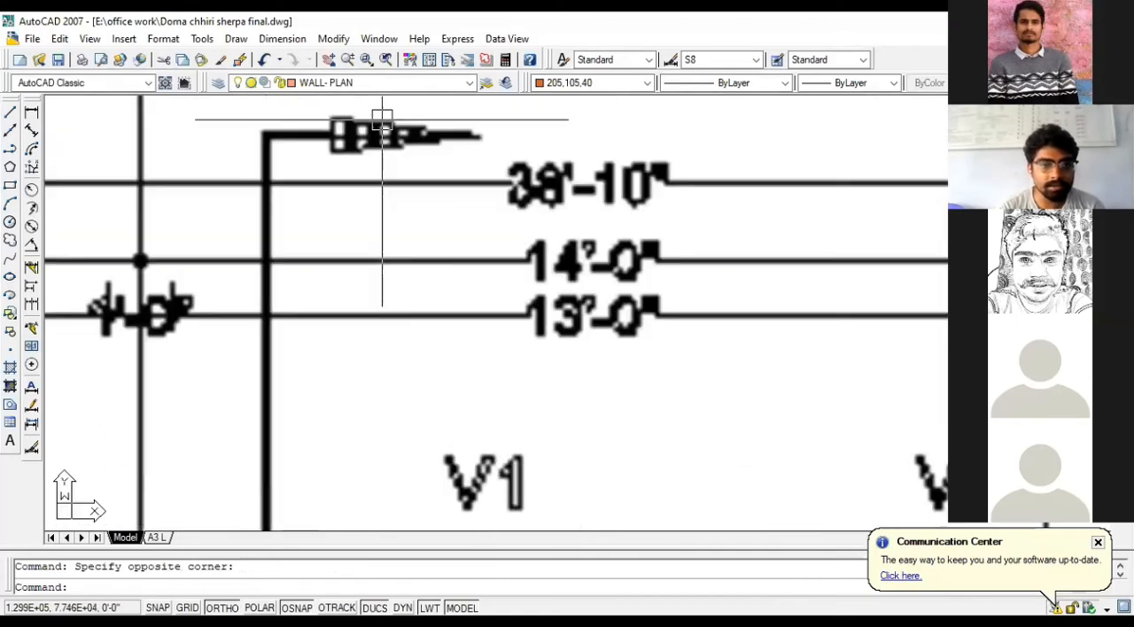
{"action": "scroll", "coordinate": [382, 120], "scroll_direction": "down", "scroll_amount": 3}
{"action": "scroll", "coordinate": [381, 105], "scroll_direction": "up", "scroll_amount": 2}
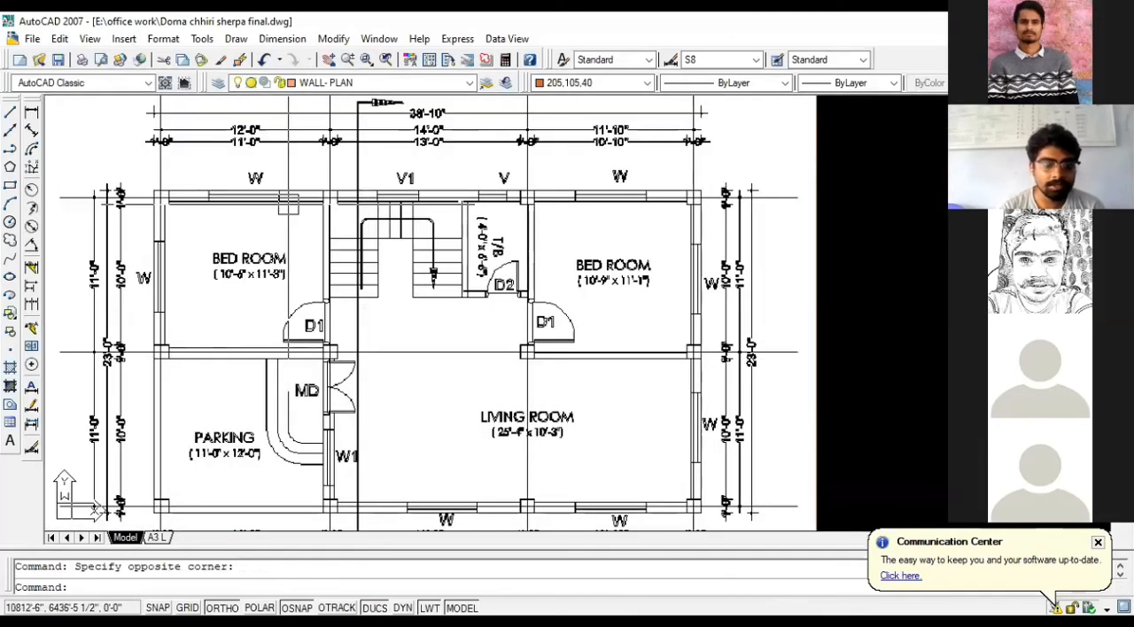
{"action": "scroll", "coordinate": [288, 205], "scroll_direction": "down", "scroll_amount": 2}
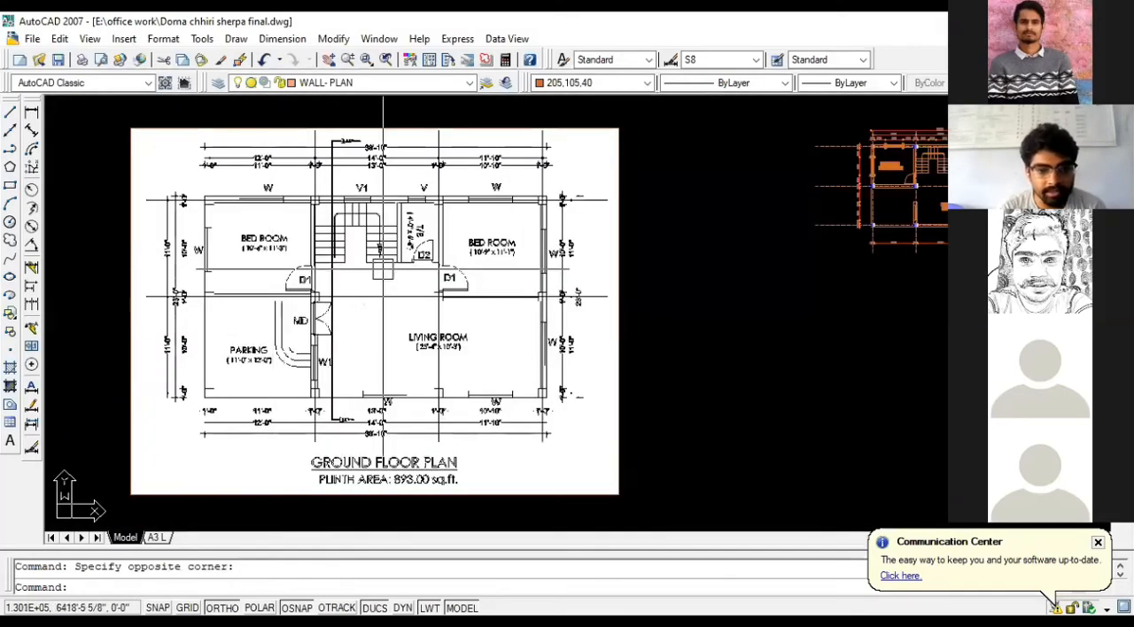
{"action": "scroll", "coordinate": [237, 274], "scroll_direction": "down", "scroll_amount": 5}
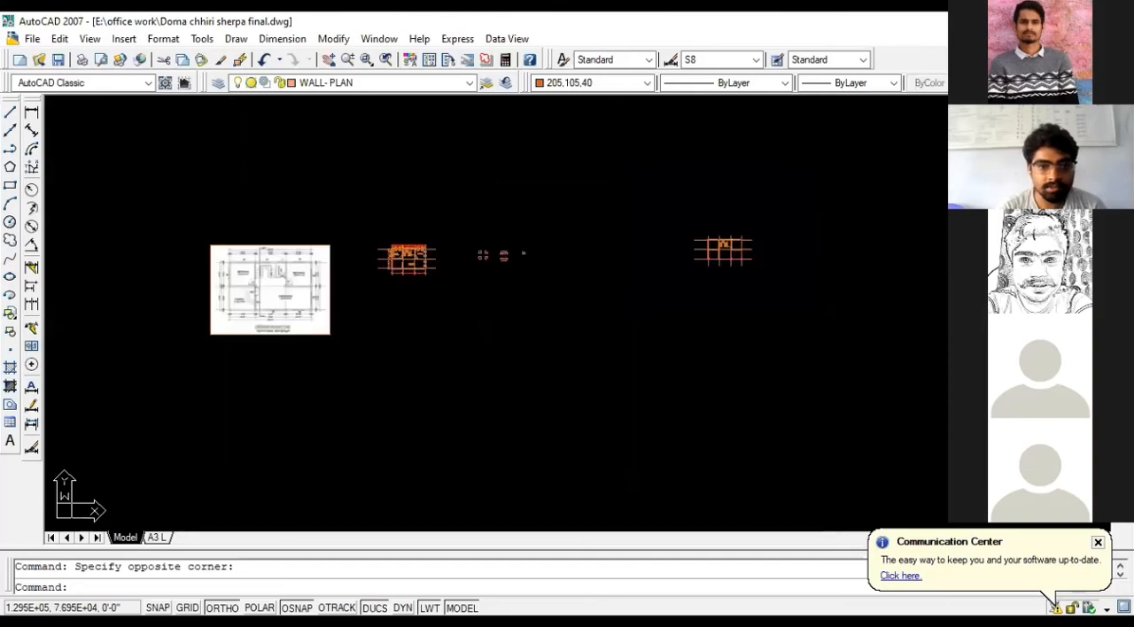
{"action": "scroll", "coordinate": [710, 219], "scroll_direction": "up", "scroll_amount": 8}
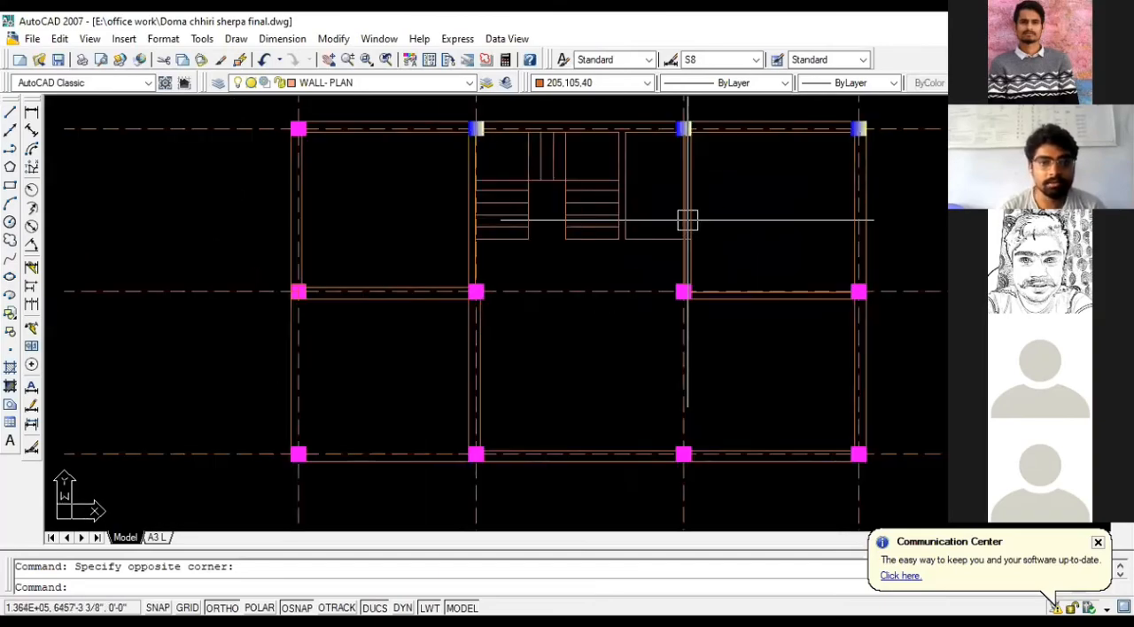
{"action": "scroll", "coordinate": [671, 224], "scroll_direction": "up", "scroll_amount": 3}
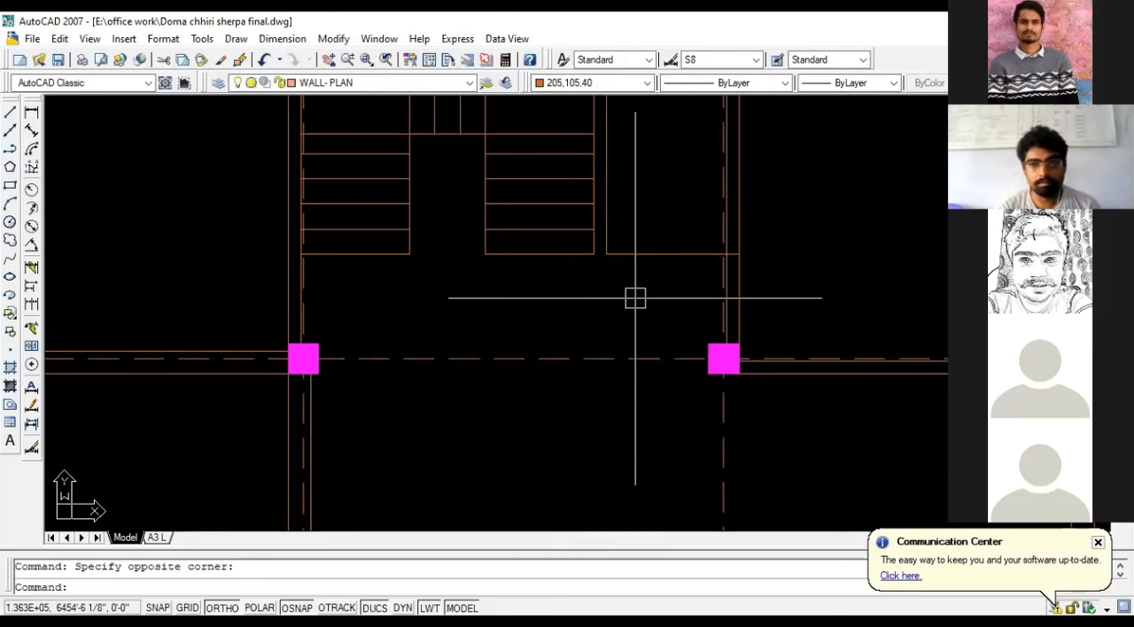
{"action": "scroll", "coordinate": [636, 299], "scroll_direction": "down", "scroll_amount": 2}
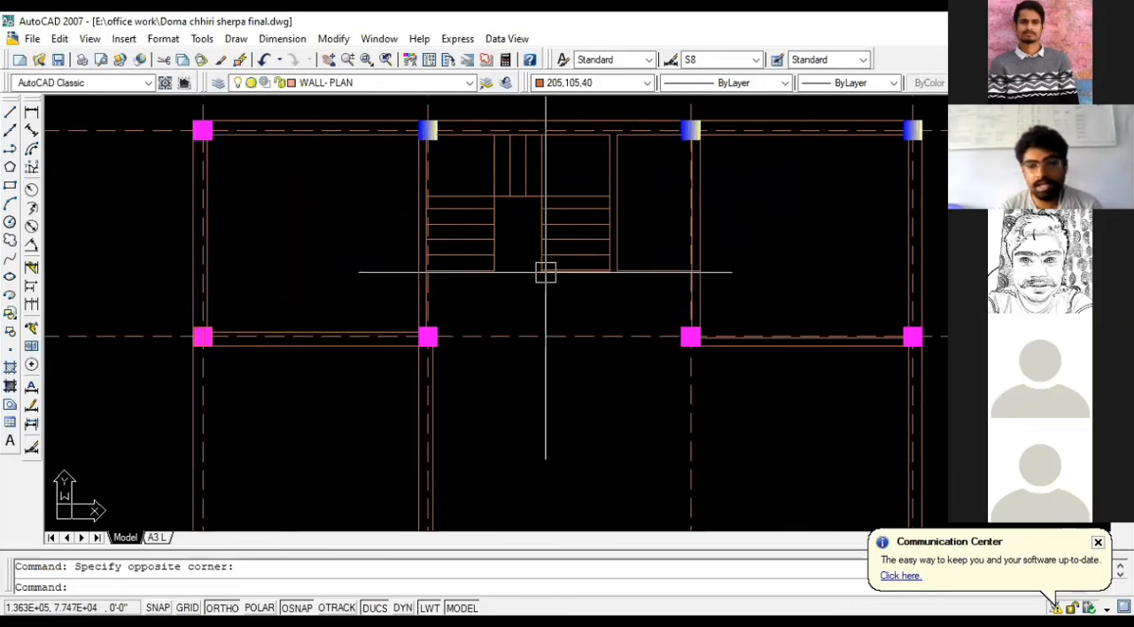
{"action": "scroll", "coordinate": [544, 271], "scroll_direction": "up", "scroll_amount": 3}
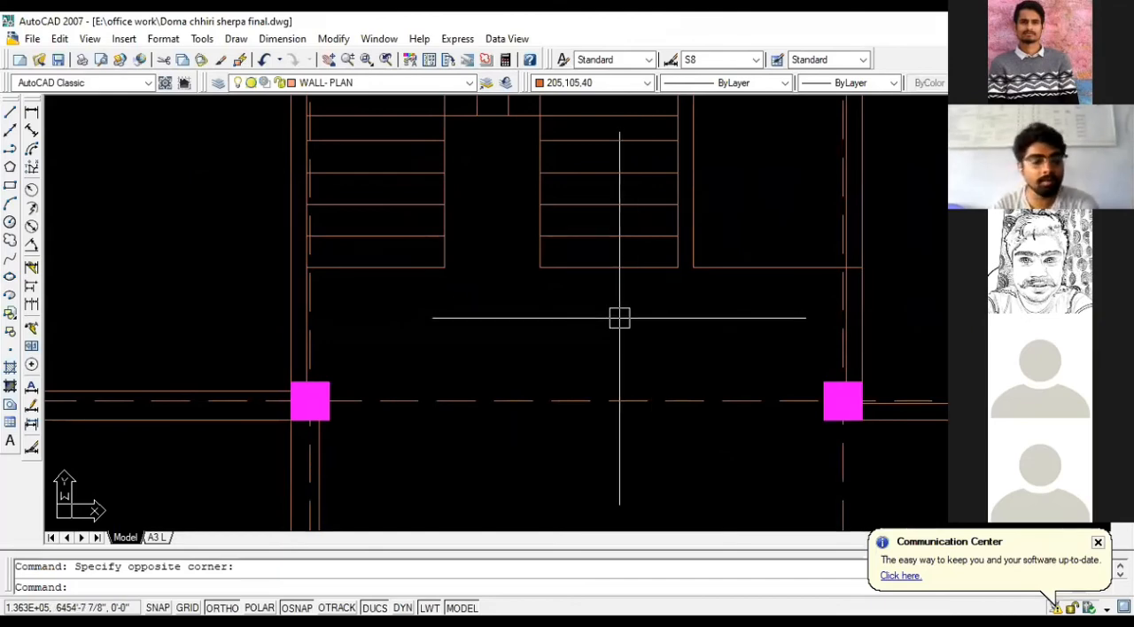
{"action": "key", "text": "Escape"}
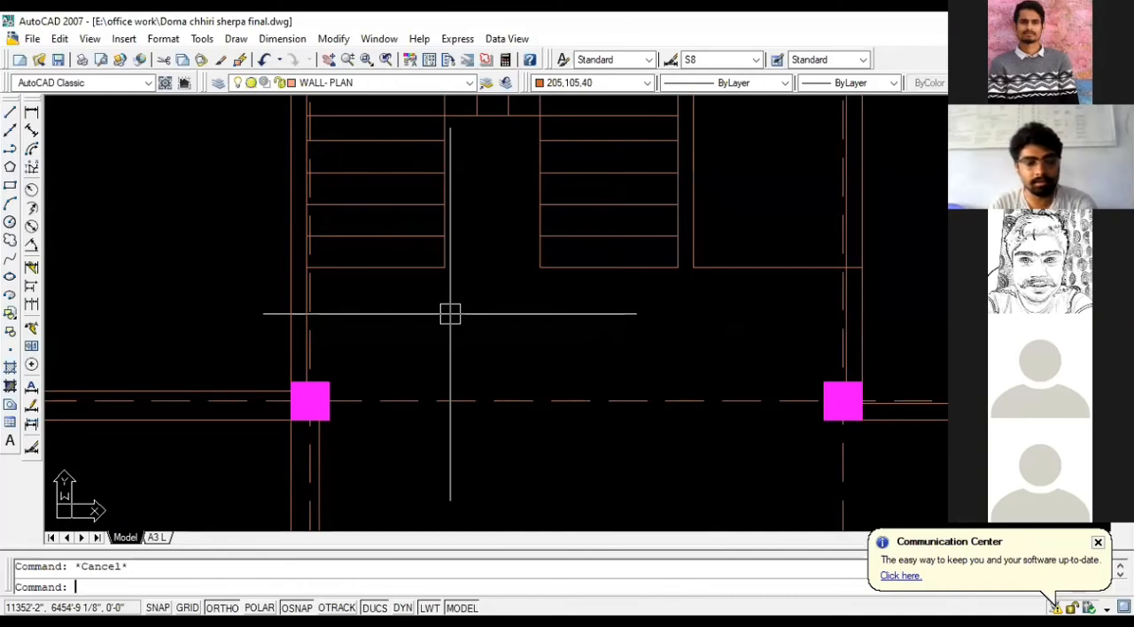
{"action": "type", "text": "pl"}
{"action": "key", "text": "Return"}
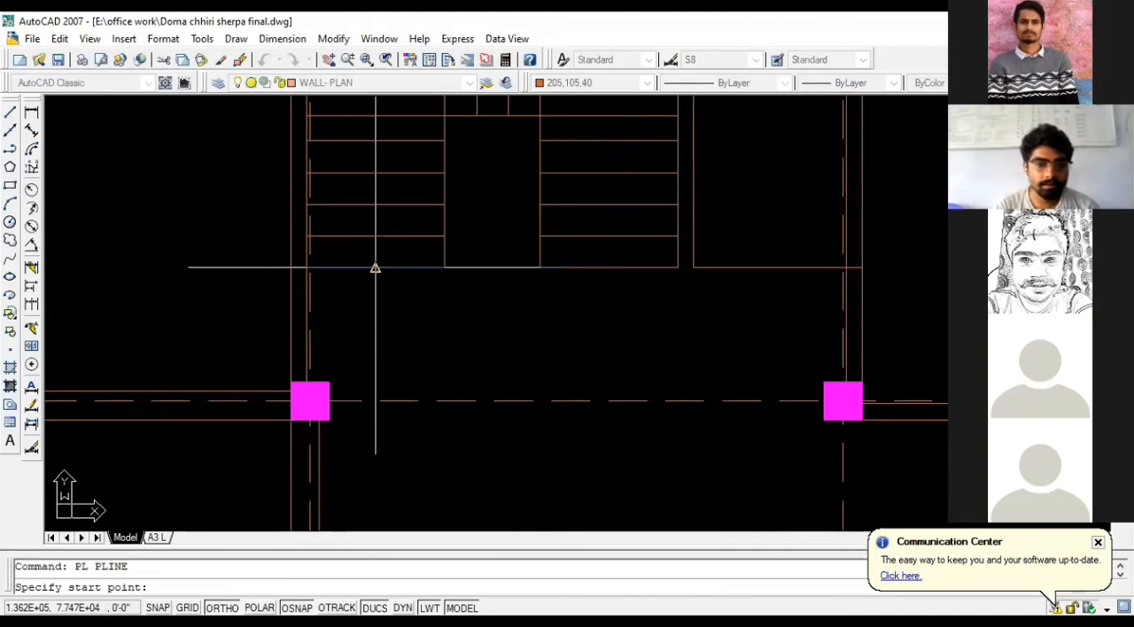
{"action": "scroll", "coordinate": [376, 268], "scroll_direction": "up", "scroll_amount": 3}
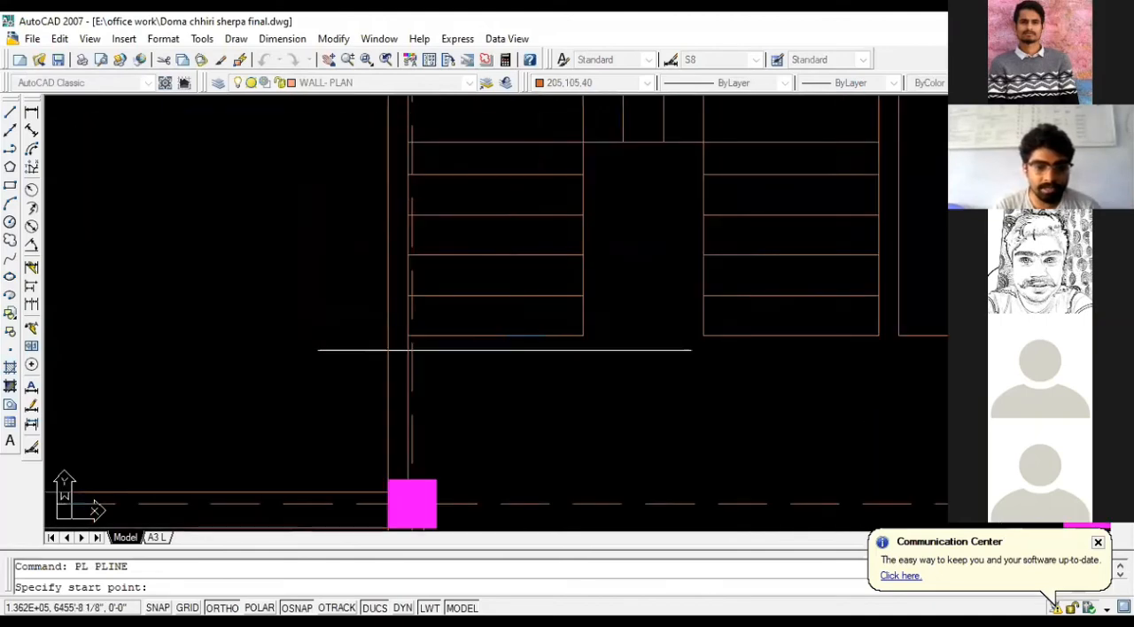
{"action": "key", "text": "Escape"}
- Start a polyline at the midpoint of the left flight's lowest tread line, with starting and ending widths of 2"
{"action": "type", "text": "P"}
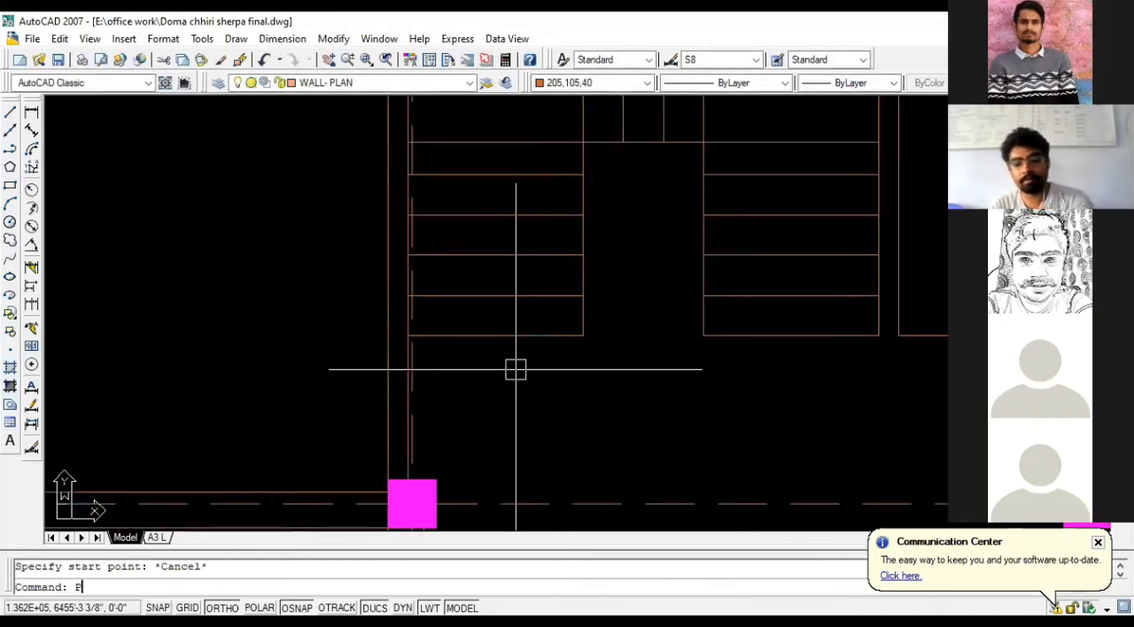
{"action": "type", "text": "L"}
{"action": "key", "text": "Return"}
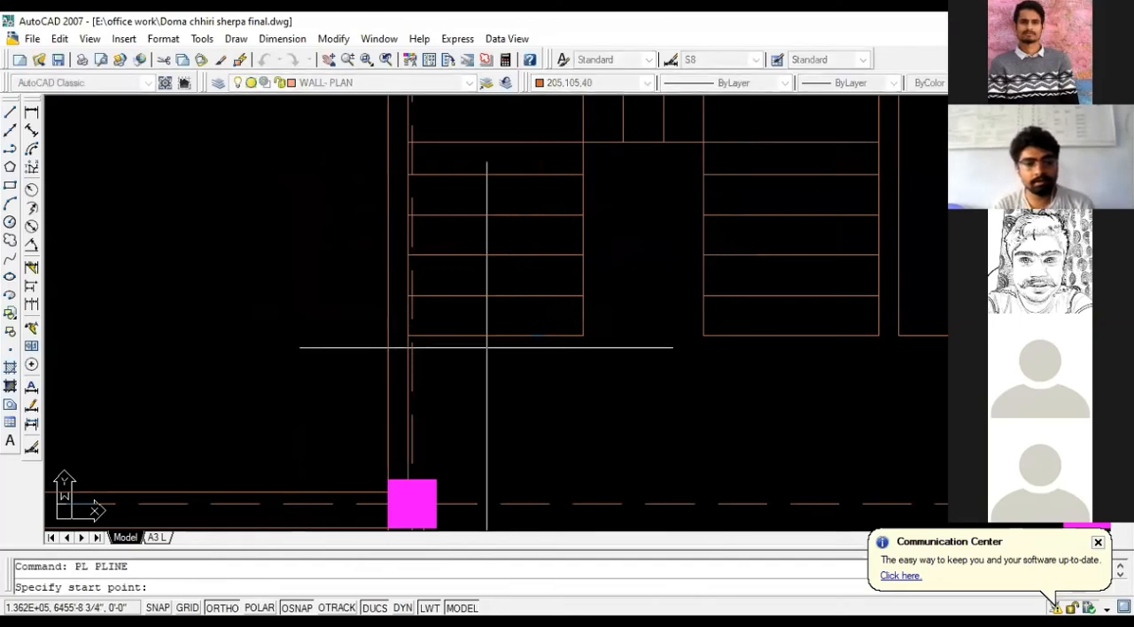
{"action": "left_click", "coordinate": [495, 337]}
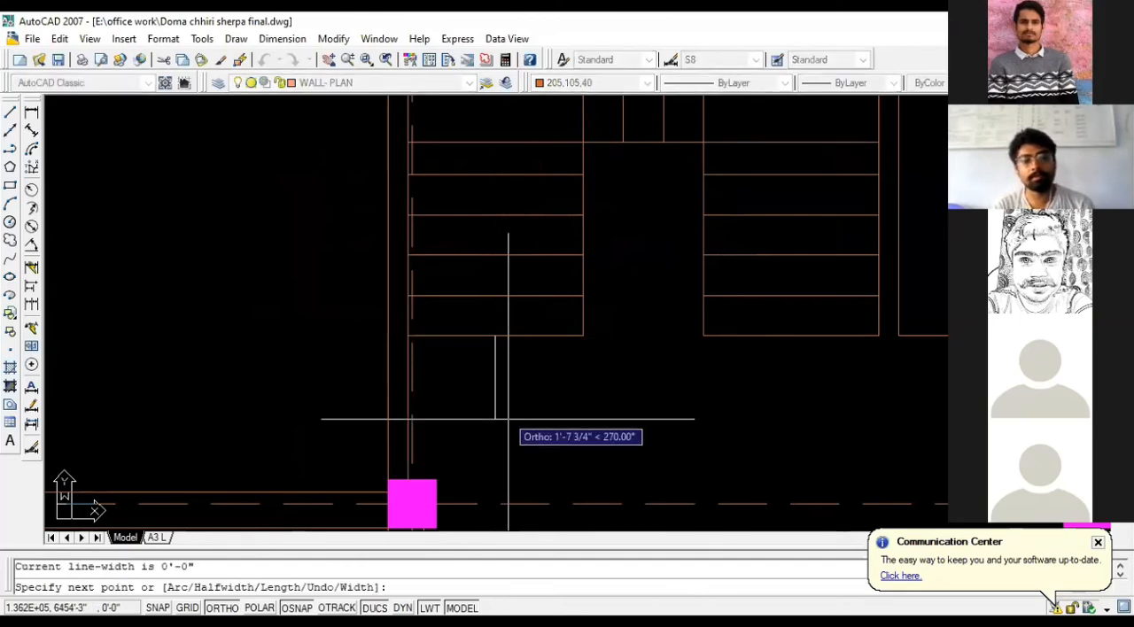
{"action": "scroll", "coordinate": [508, 419], "scroll_direction": "down", "scroll_amount": 2}
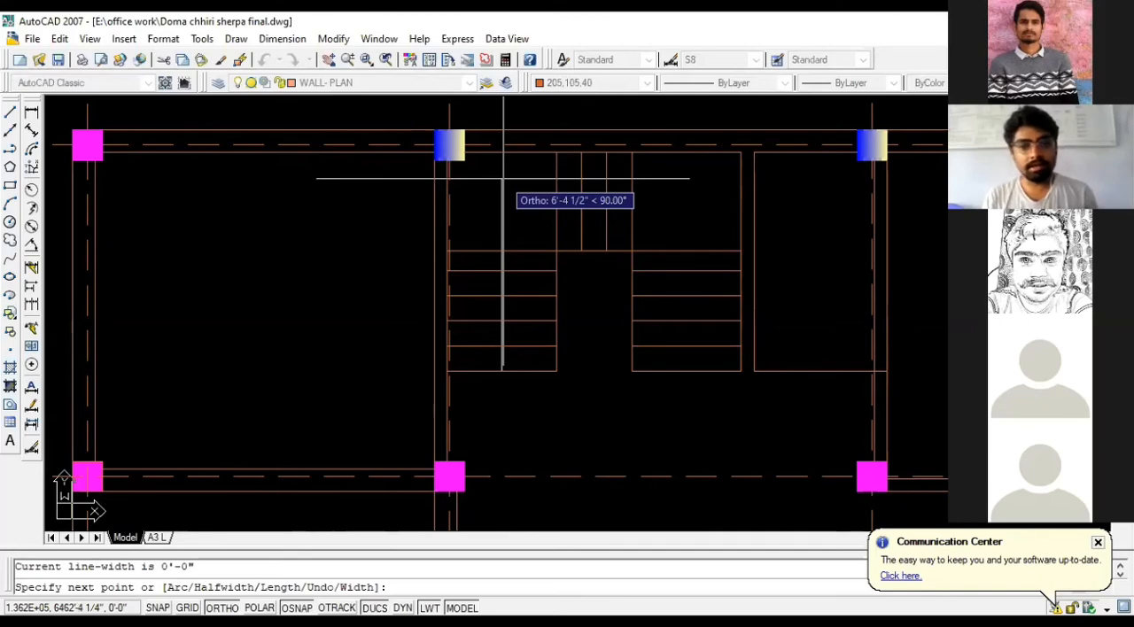
{"action": "scroll", "coordinate": [503, 178], "scroll_direction": "up", "scroll_amount": 3}
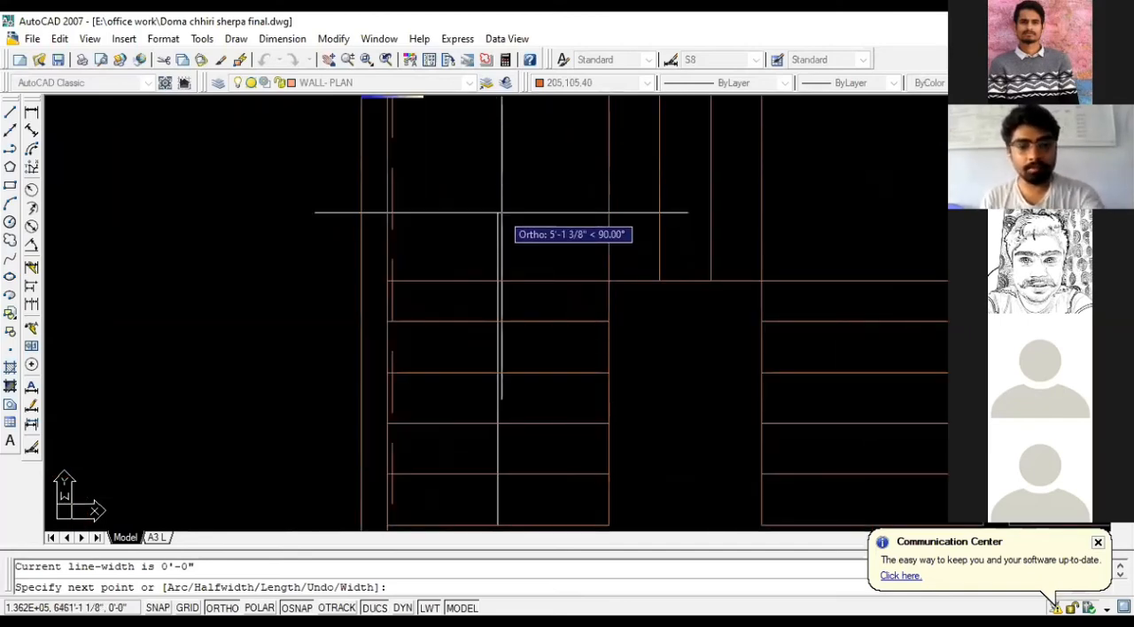
{"action": "scroll", "coordinate": [500, 213], "scroll_direction": "down", "scroll_amount": 2}
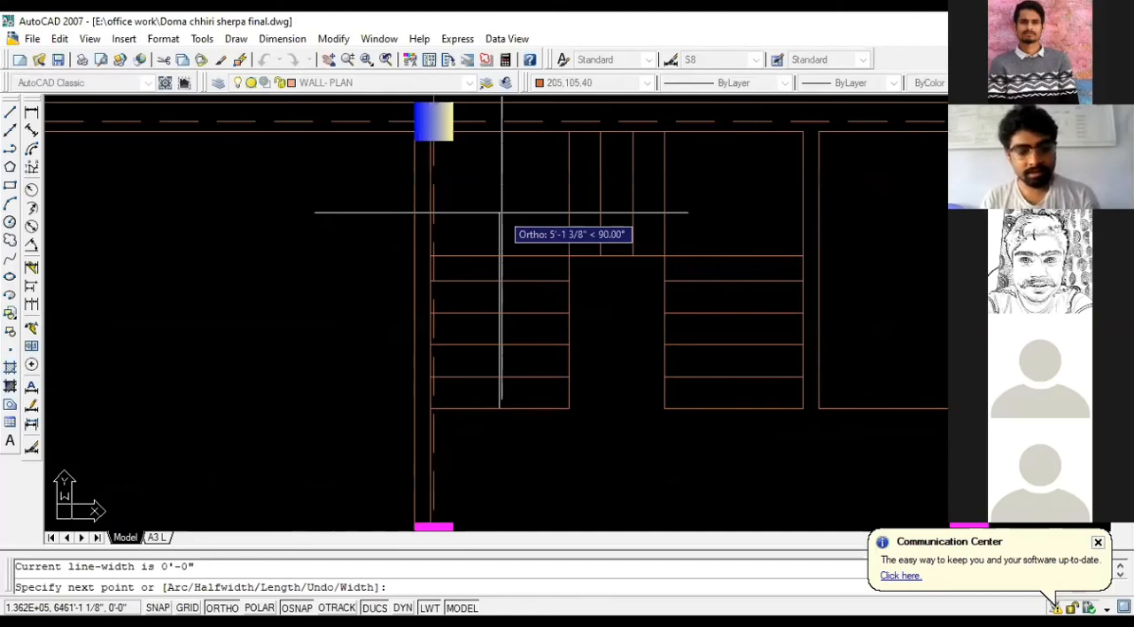
{"action": "type", "text": "W"}
{"action": "key", "text": "Return"}
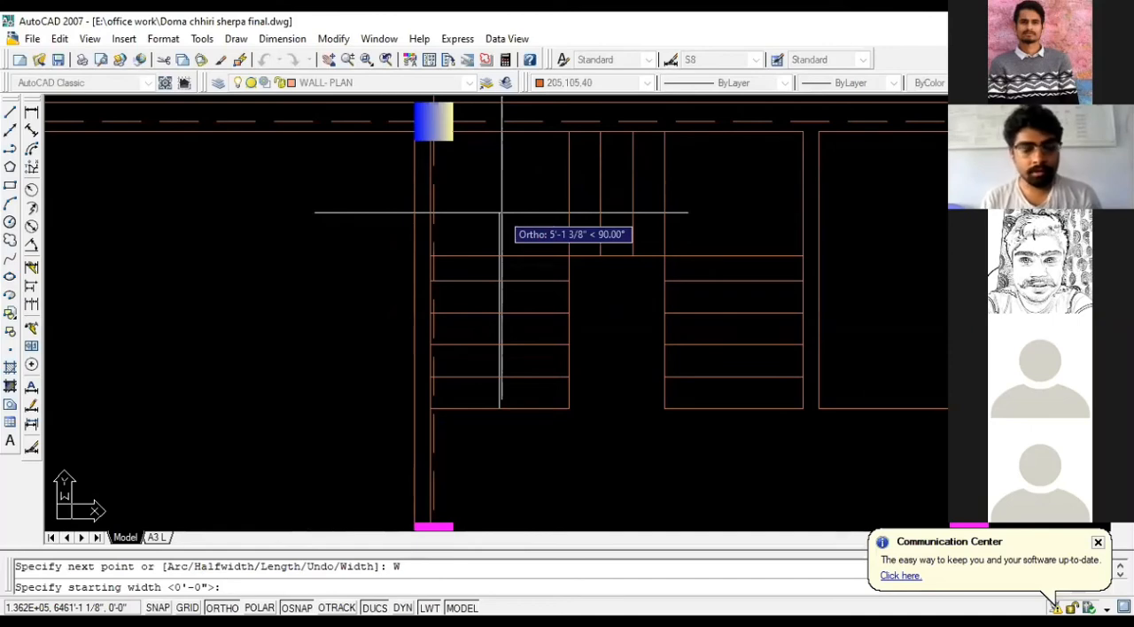
{"action": "type", "text": "2"}
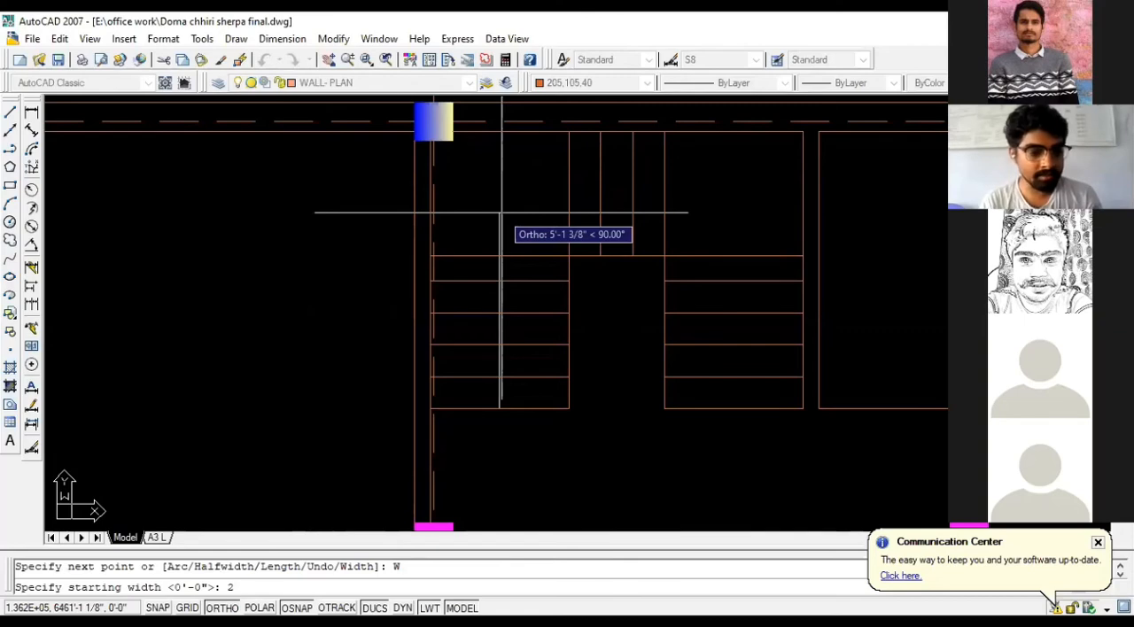
{"action": "key", "text": "Return"}
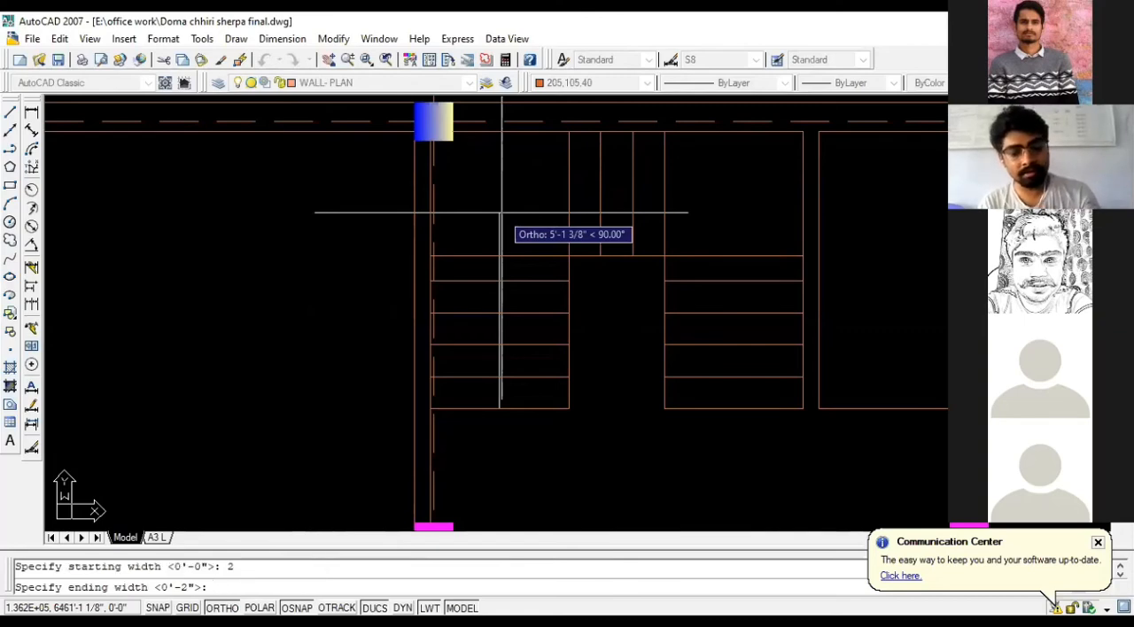
{"action": "type", "text": "2"}
{"action": "key", "text": "Return"}
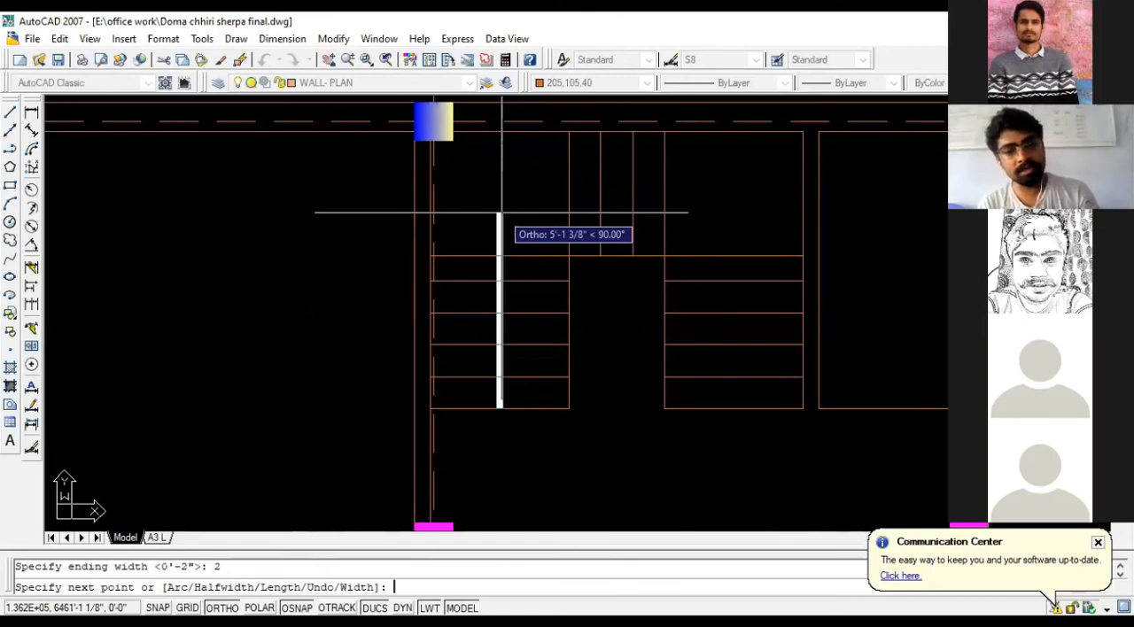
- Draw the arrow's path about 5'-5" up, about 6'-4" across the landing and down to the right flight's second tread line above its lowest line
{"action": "scroll", "coordinate": [502, 212], "scroll_direction": "up", "scroll_amount": 2}
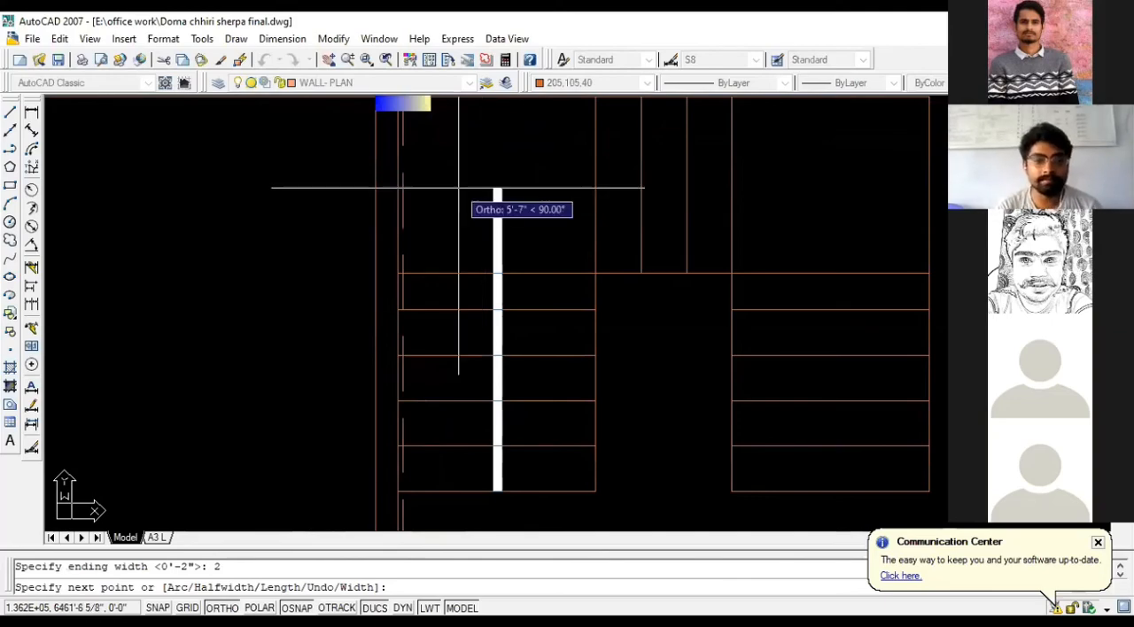
{"action": "scroll", "coordinate": [498, 210], "scroll_direction": "down", "scroll_amount": 2}
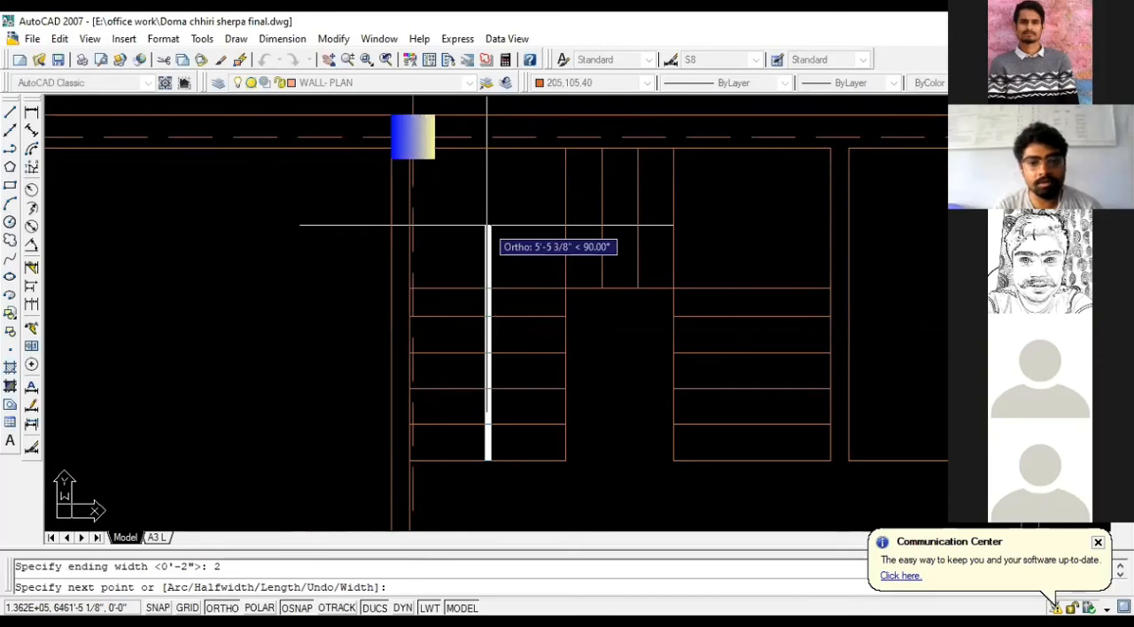
{"action": "left_click", "coordinate": [487, 225]}
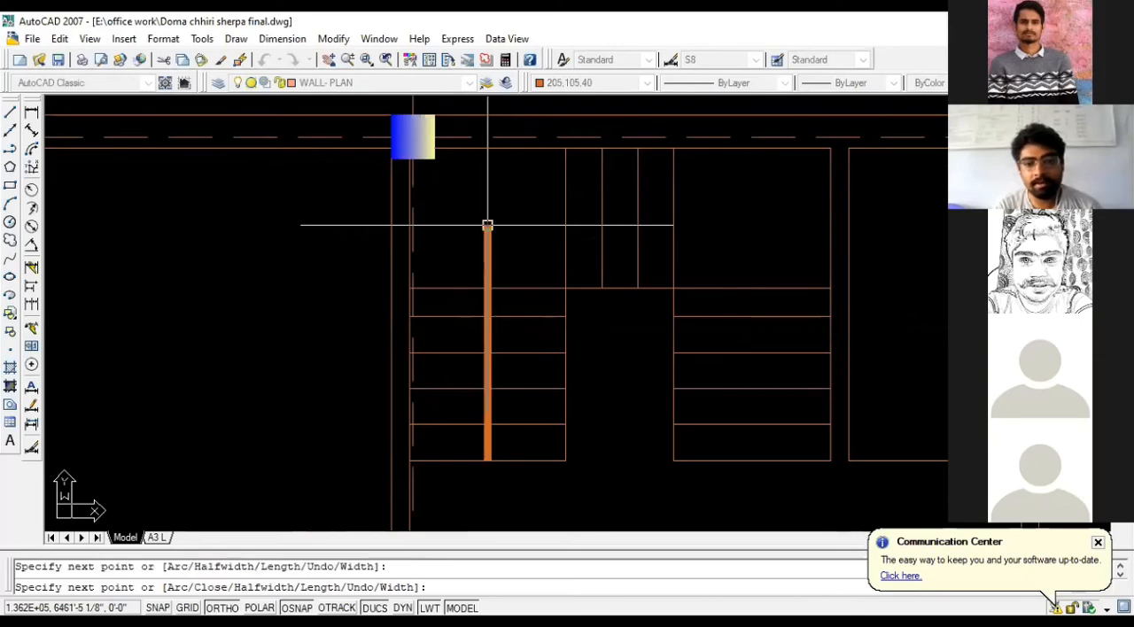
{"action": "left_click", "coordinate": [761, 226]}
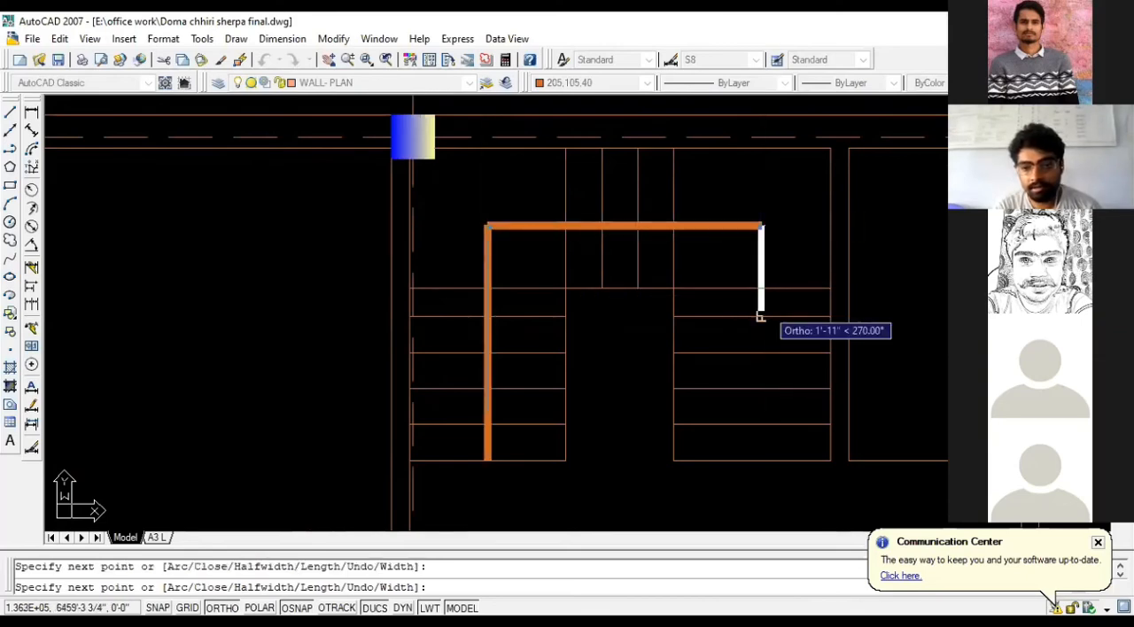
{"action": "left_click", "coordinate": [761, 388]}
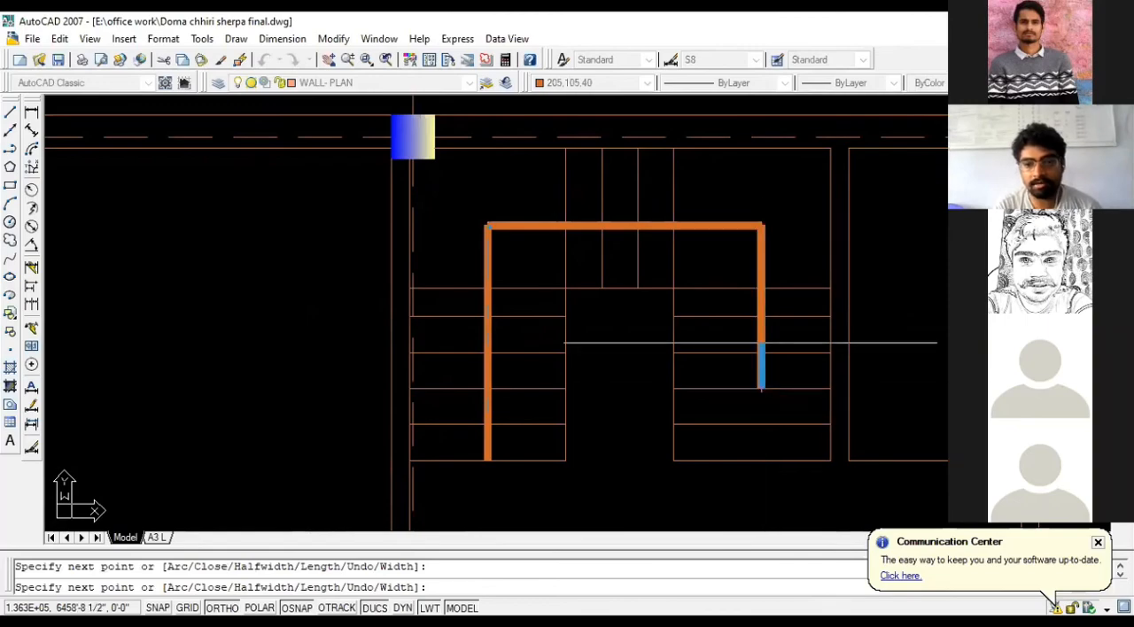
- Finish the polyline with an arrowhead tapering from 8" to 0 width, ending on the right flight's lowest tread line
{"action": "scroll", "coordinate": [752, 337], "scroll_direction": "down", "scroll_amount": 2}
{"action": "scroll", "coordinate": [752, 379], "scroll_direction": "up", "scroll_amount": 2}
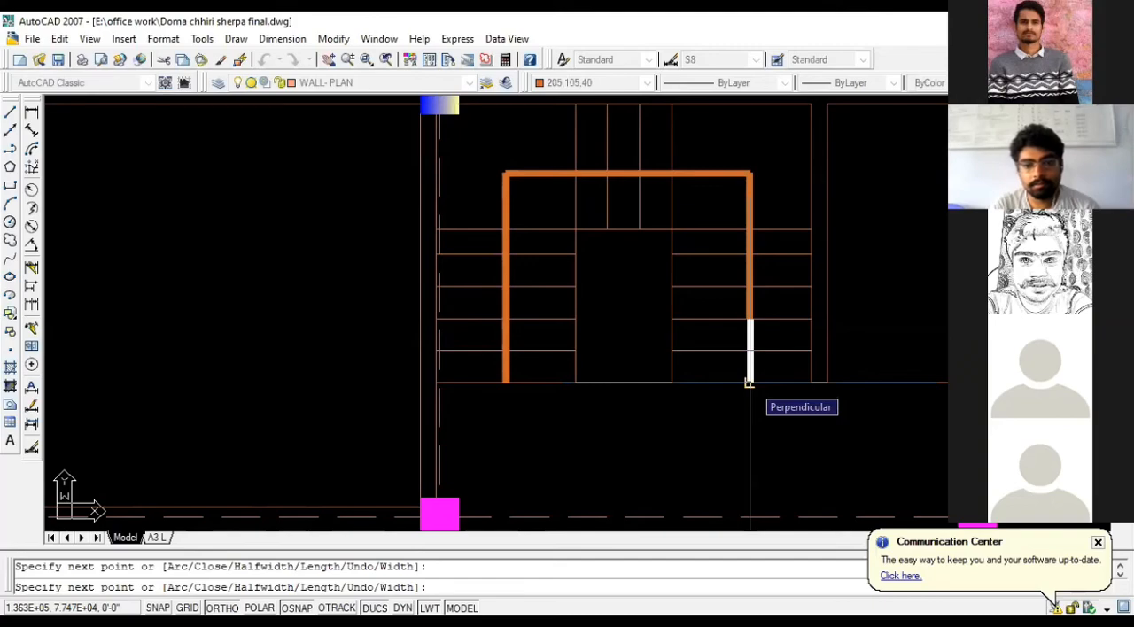
{"action": "scroll", "coordinate": [580, 377], "scroll_direction": "up", "scroll_amount": 3}
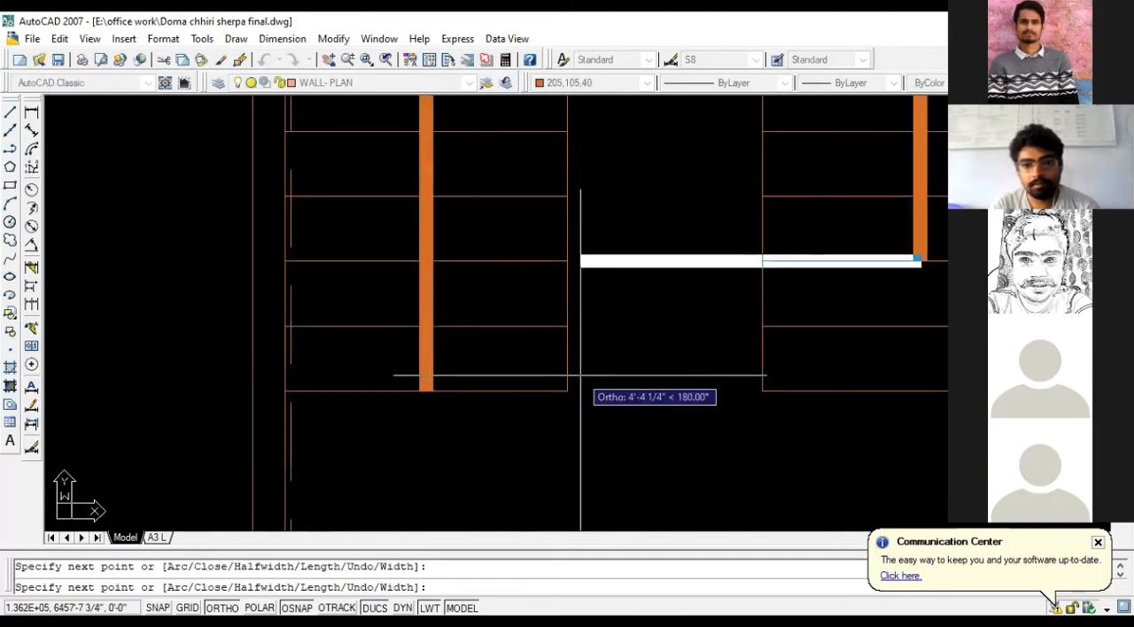
{"action": "scroll", "coordinate": [354, 376], "scroll_direction": "down", "scroll_amount": 3}
{"action": "scroll", "coordinate": [586, 376], "scroll_direction": "up", "scroll_amount": 3}
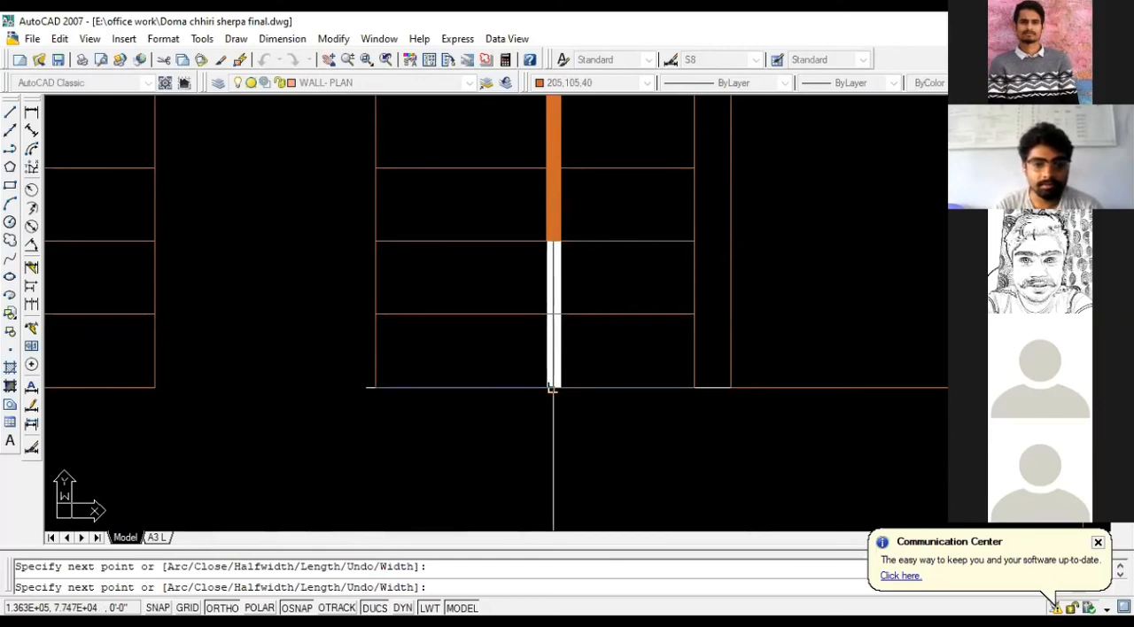
{"action": "type", "text": "W"}
{"action": "key", "text": "Return"}
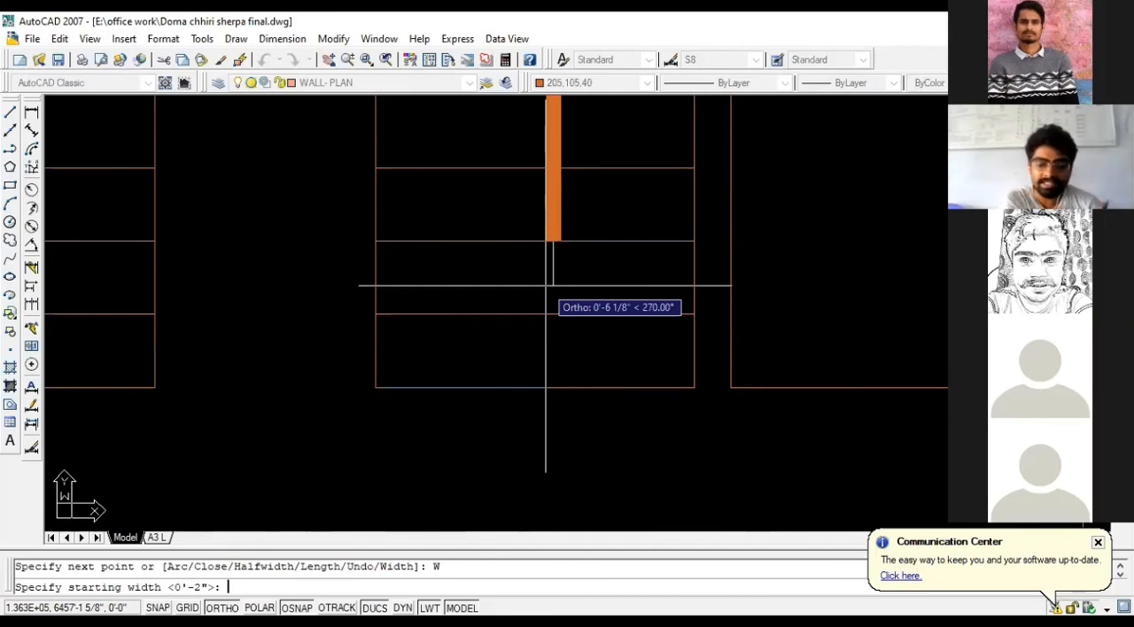
{"action": "type", "text": "8"}
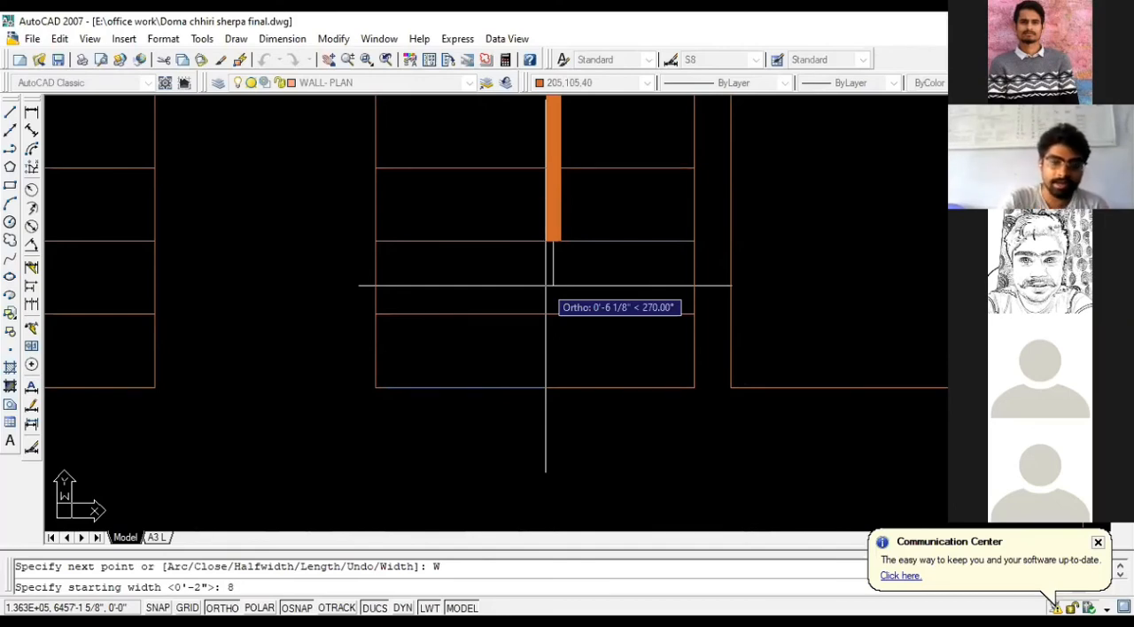
{"action": "key", "text": "Return"}
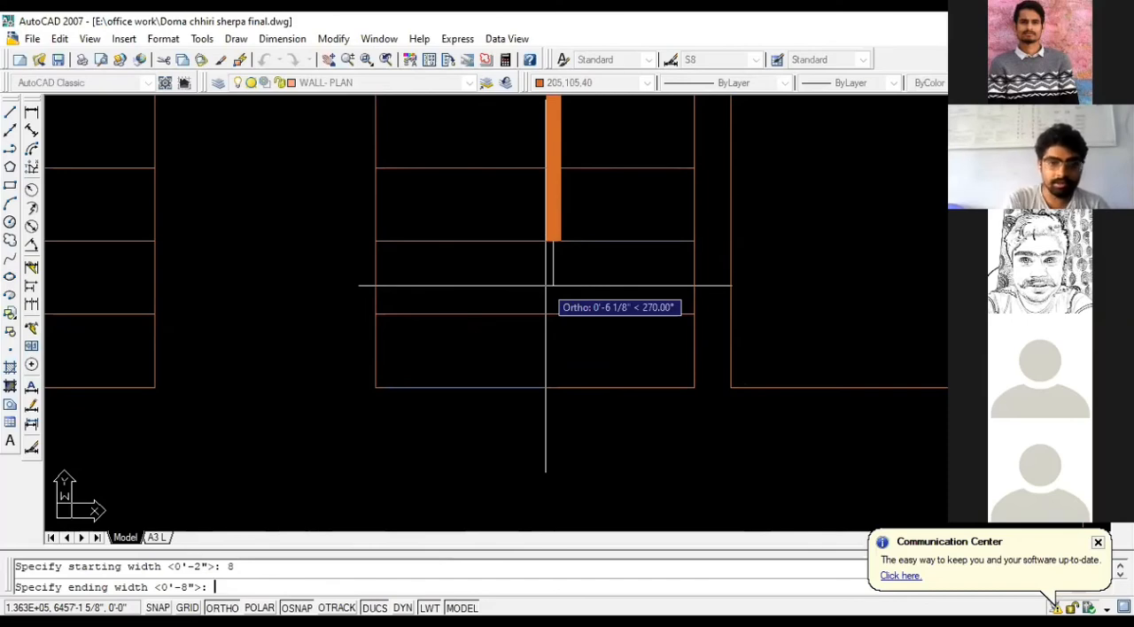
{"action": "type", "text": "0"}
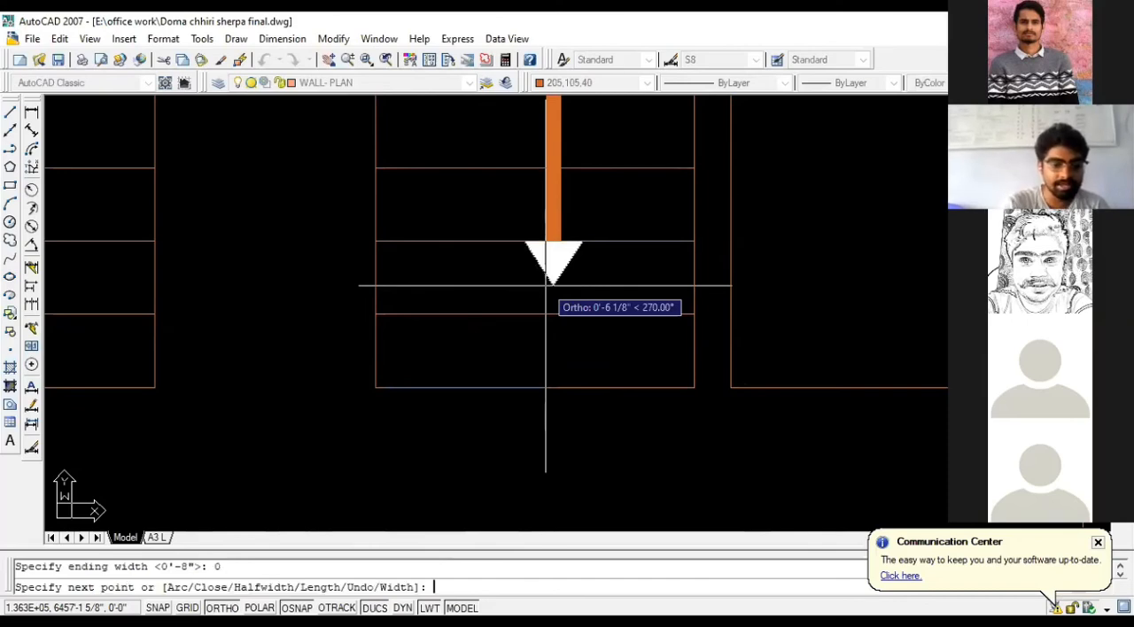
{"action": "key", "text": "Return"}
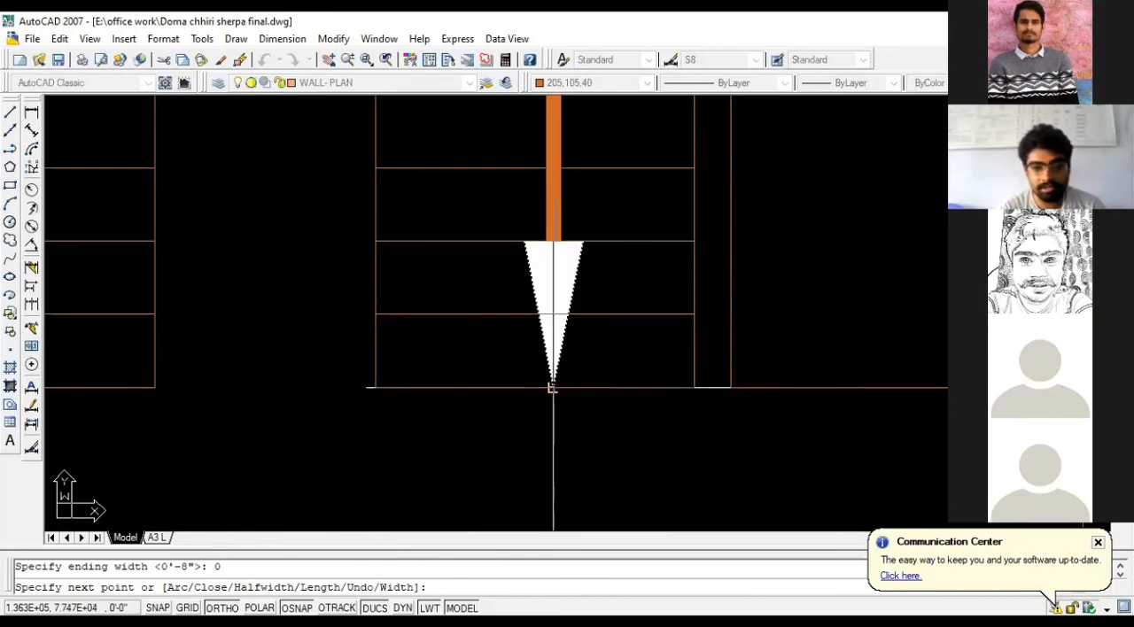
{"action": "left_click", "coordinate": [552, 387]}
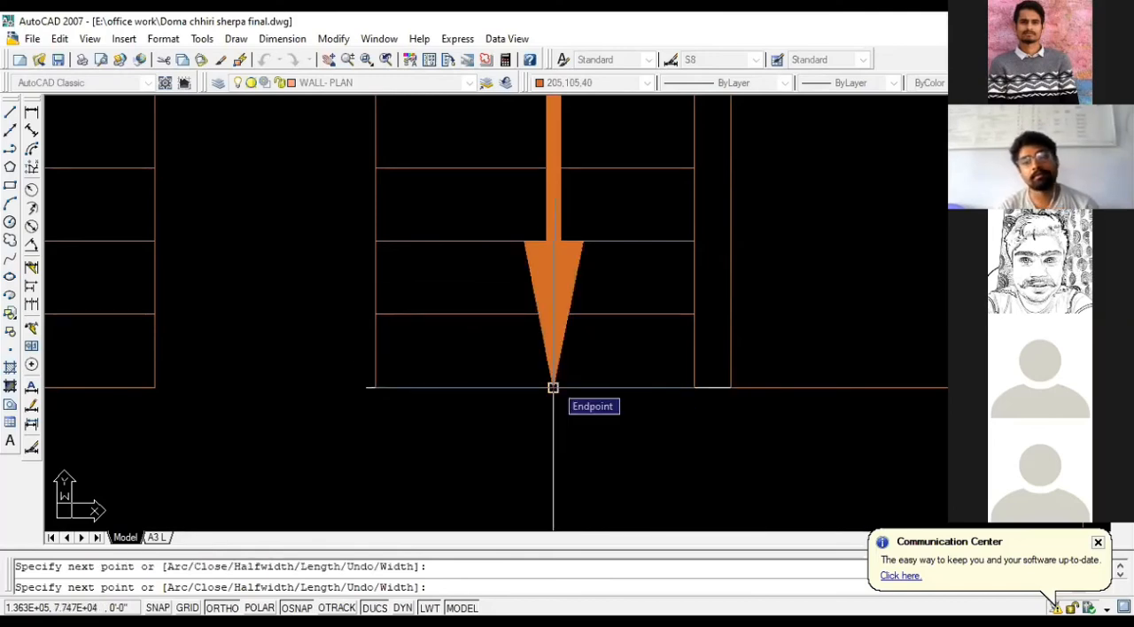
{"action": "key", "text": "Escape"}
- Inspect the staircase direction arrow and its arrowhead up close, and select the arrow polyline
{"action": "scroll", "coordinate": [651, 369], "scroll_direction": "down", "scroll_amount": 2}
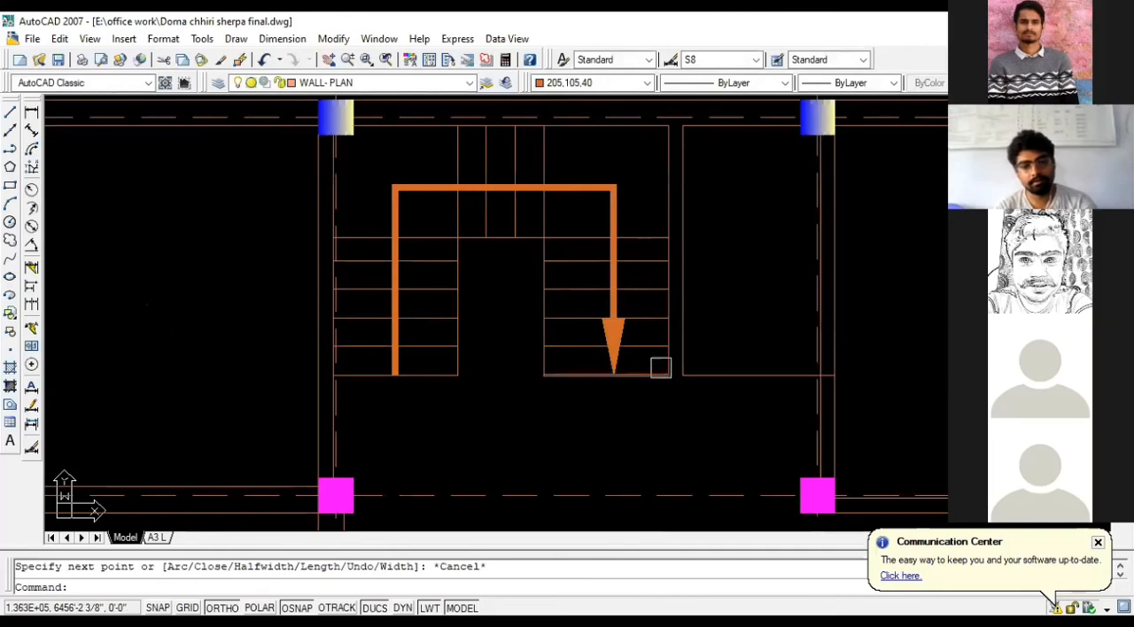
{"action": "left_click", "coordinate": [615, 266]}
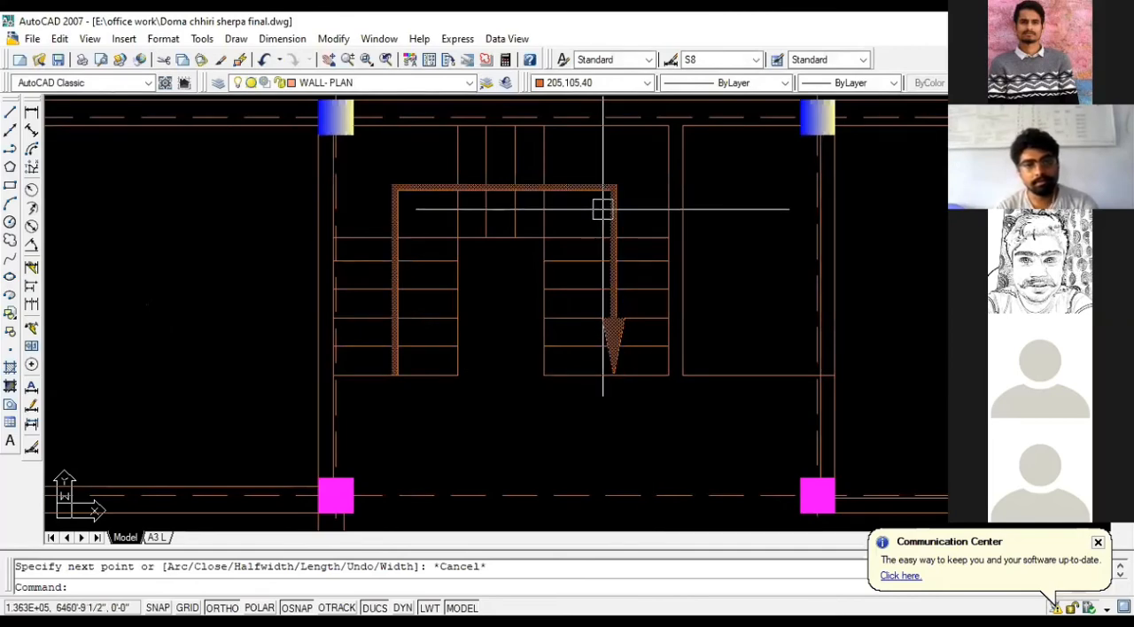
{"action": "scroll", "coordinate": [615, 337], "scroll_direction": "up", "scroll_amount": 3}
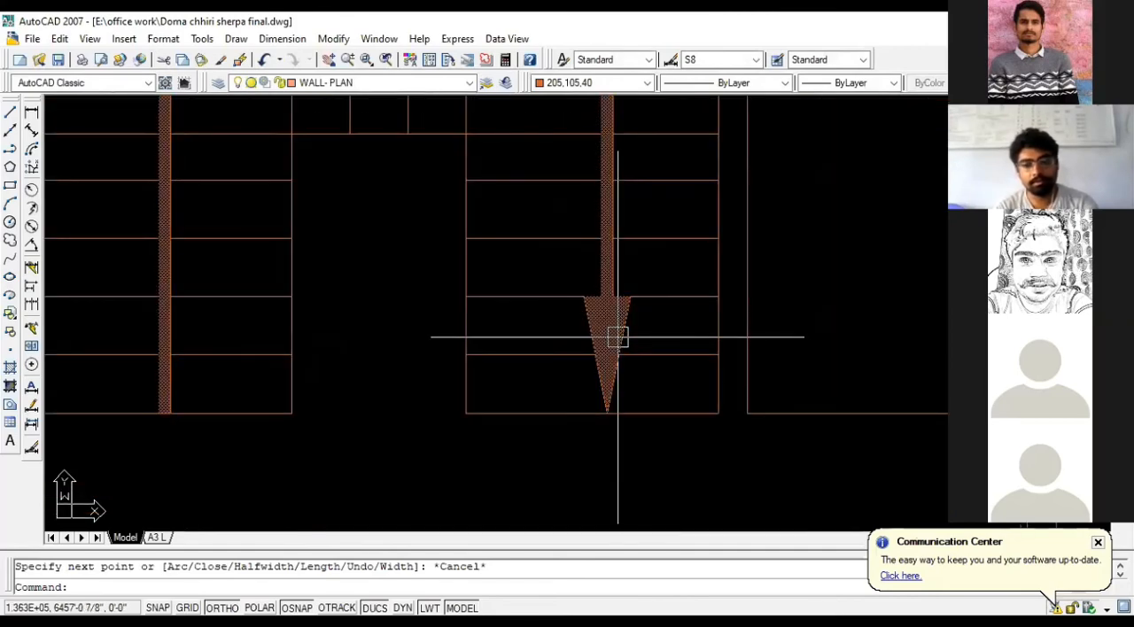
{"action": "scroll", "coordinate": [618, 337], "scroll_direction": "up", "scroll_amount": 2}
{"action": "key", "text": "Escape"}
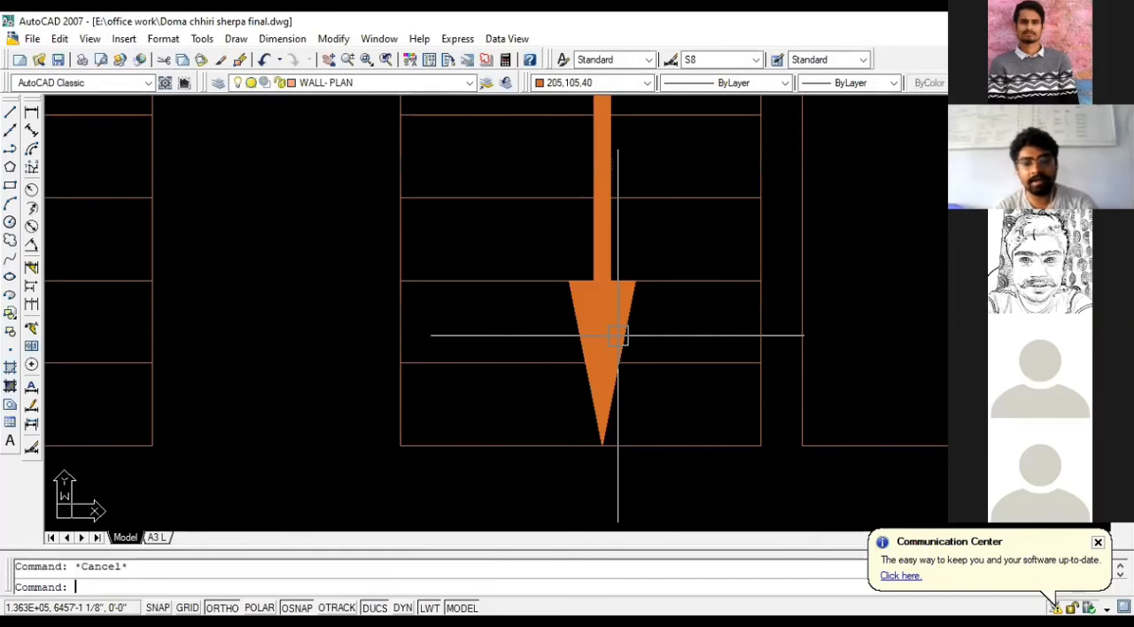
{"action": "left_click", "coordinate": [617, 336]}
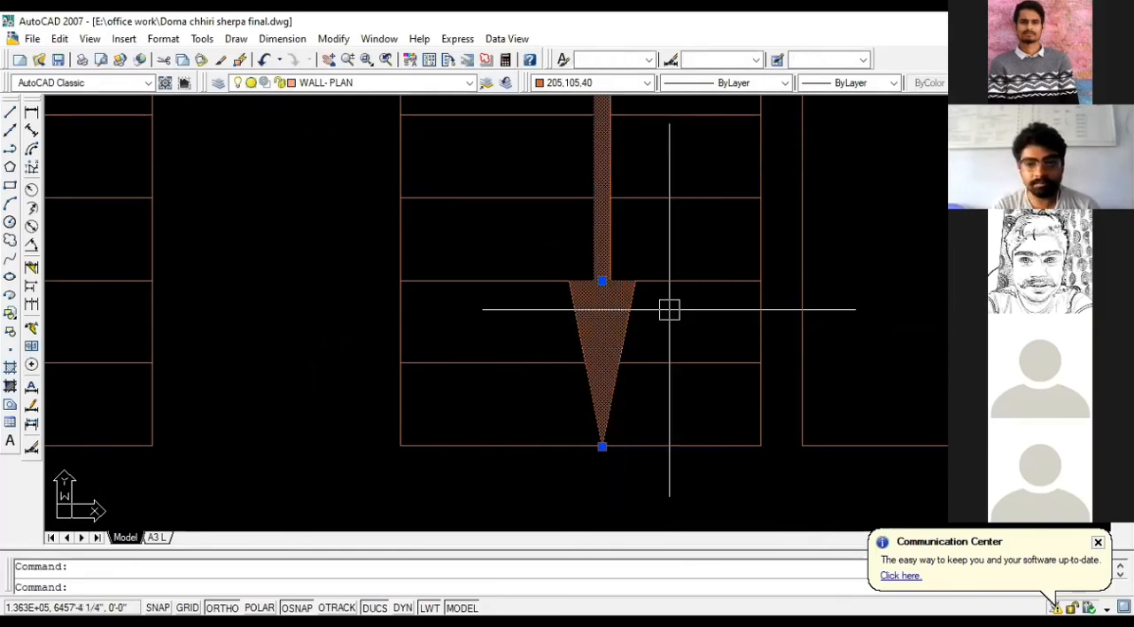
{"action": "scroll", "coordinate": [669, 309], "scroll_direction": "down", "scroll_amount": 2}
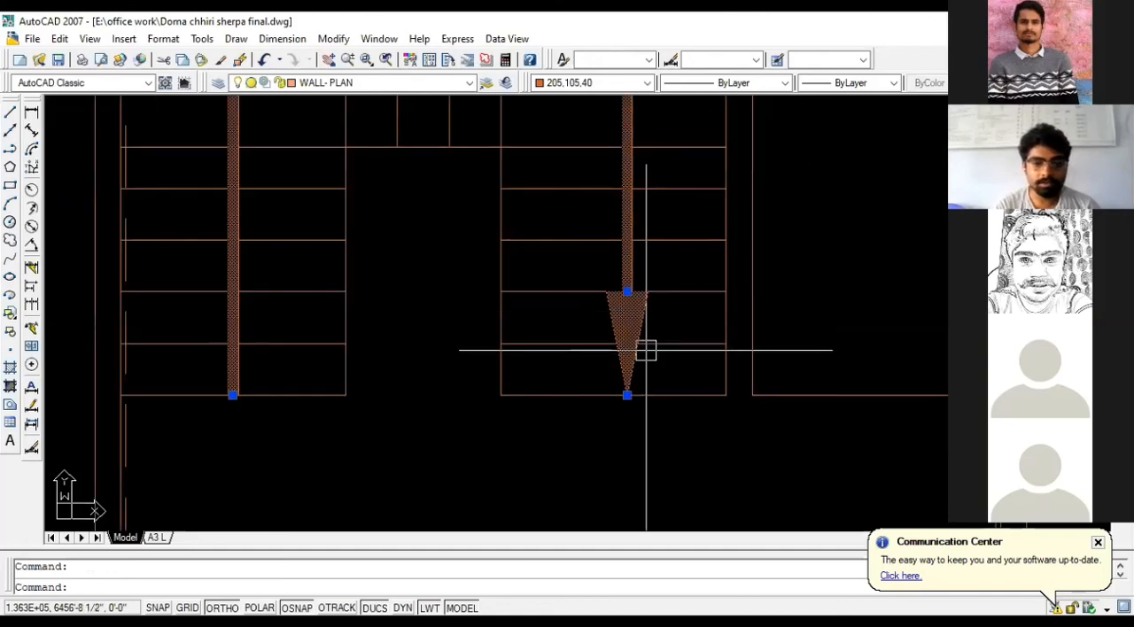
- Undo the polyline that forms the staircase direction arrow
{"action": "scroll", "coordinate": [627, 387], "scroll_direction": "up", "scroll_amount": 4}
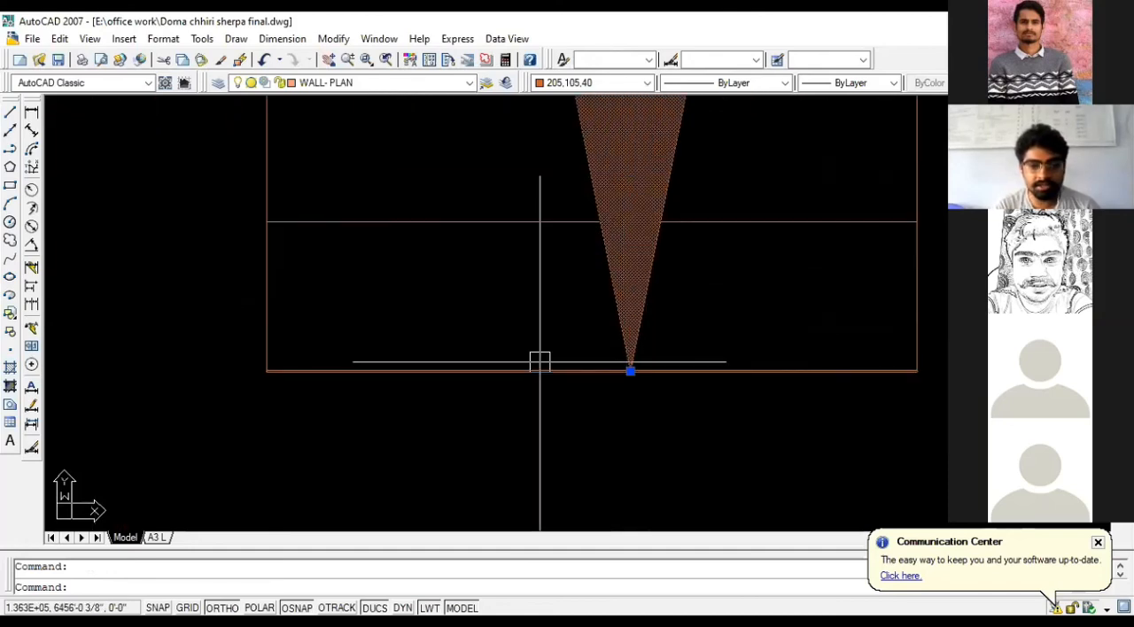
{"action": "scroll", "coordinate": [529, 330], "scroll_direction": "down", "scroll_amount": 3}
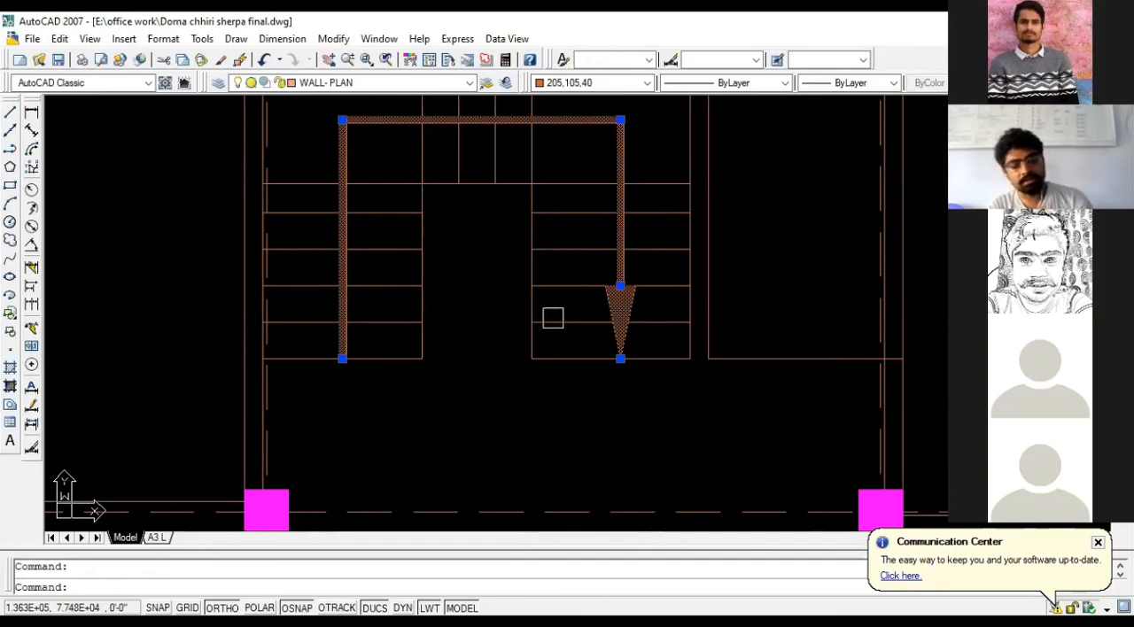
{"action": "key", "text": "ctrl+z"}
- Start a new polyline at the midpoint of the left flight's lowest tread line, with starting and ending widths of 2"
{"action": "scroll", "coordinate": [542, 329], "scroll_direction": "down", "scroll_amount": 2}
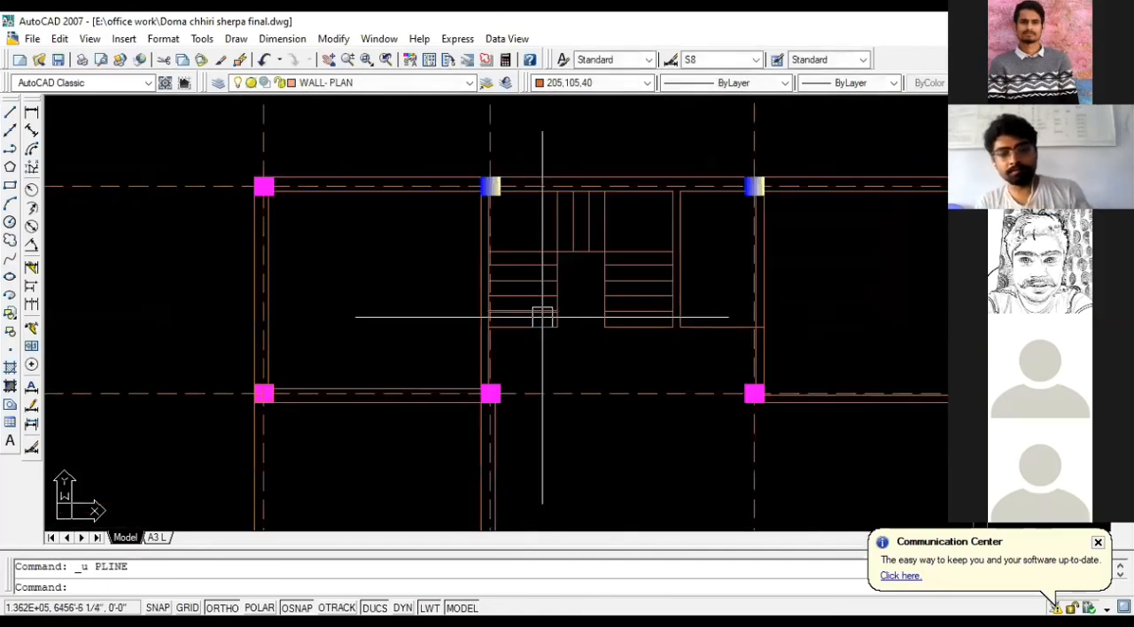
{"action": "scroll", "coordinate": [536, 316], "scroll_direction": "up", "scroll_amount": 3}
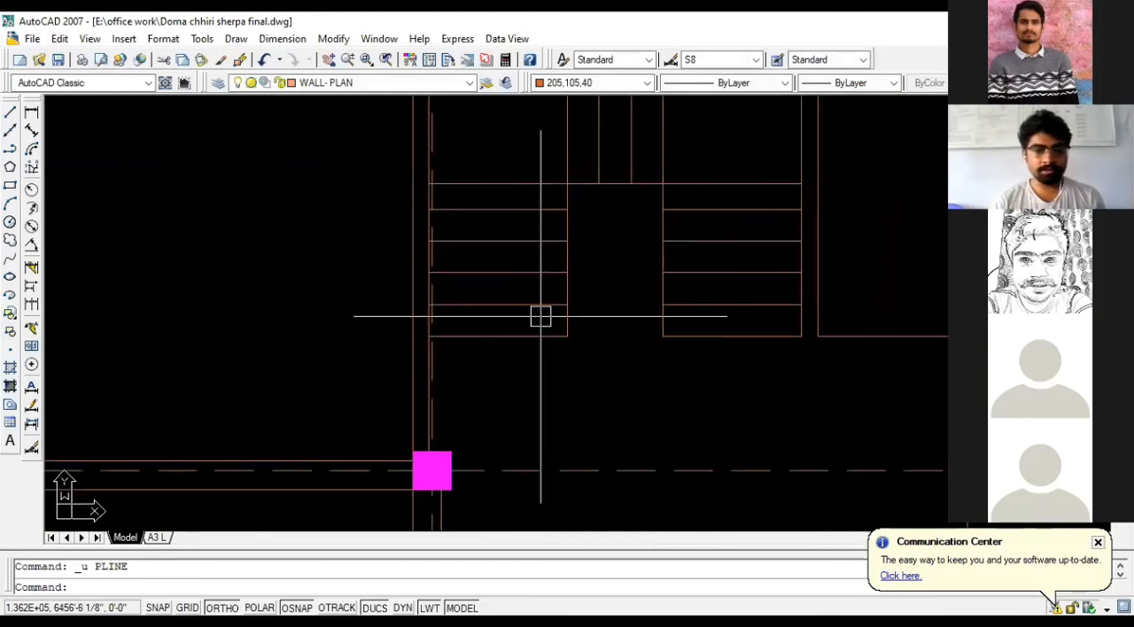
{"action": "type", "text": "P"}
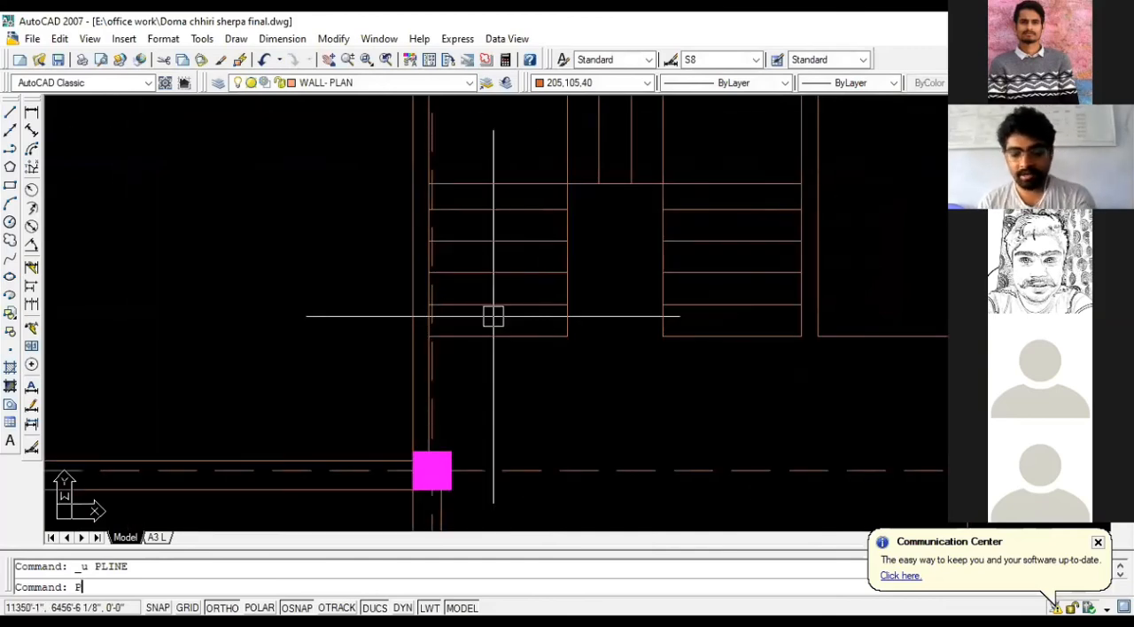
{"action": "type", "text": "L"}
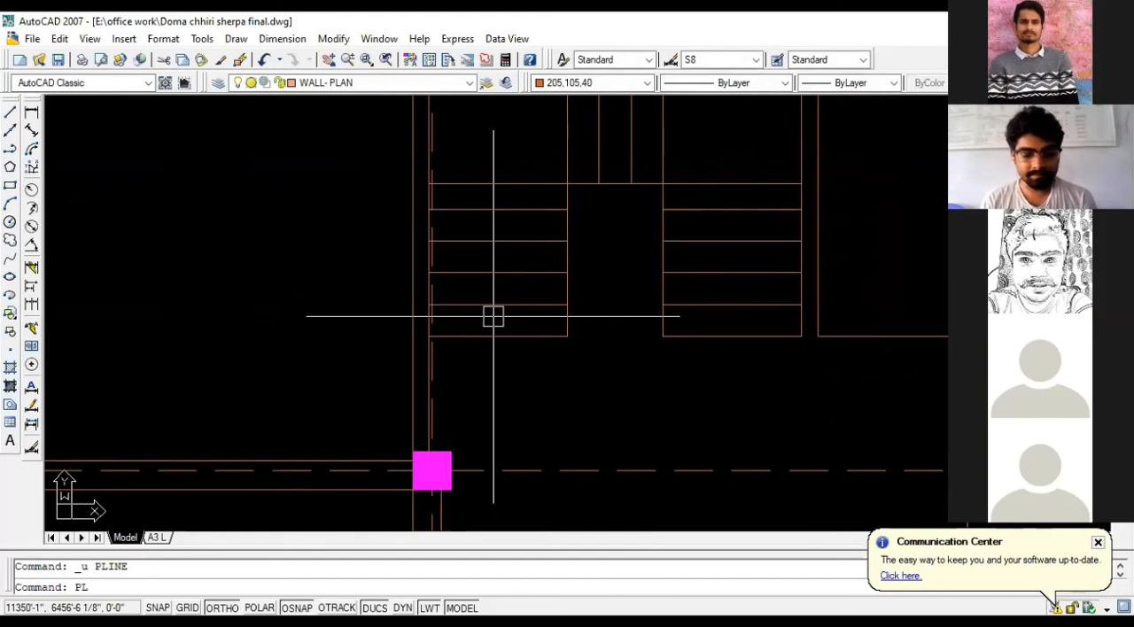
{"action": "key", "text": "Return"}
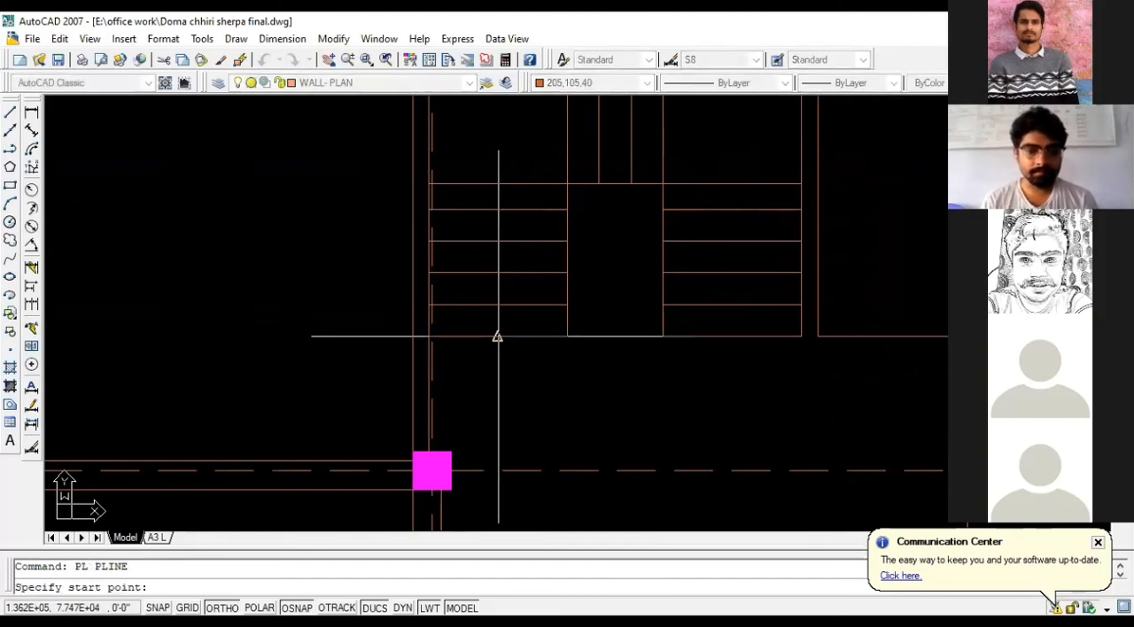
{"action": "left_click", "coordinate": [498, 336]}
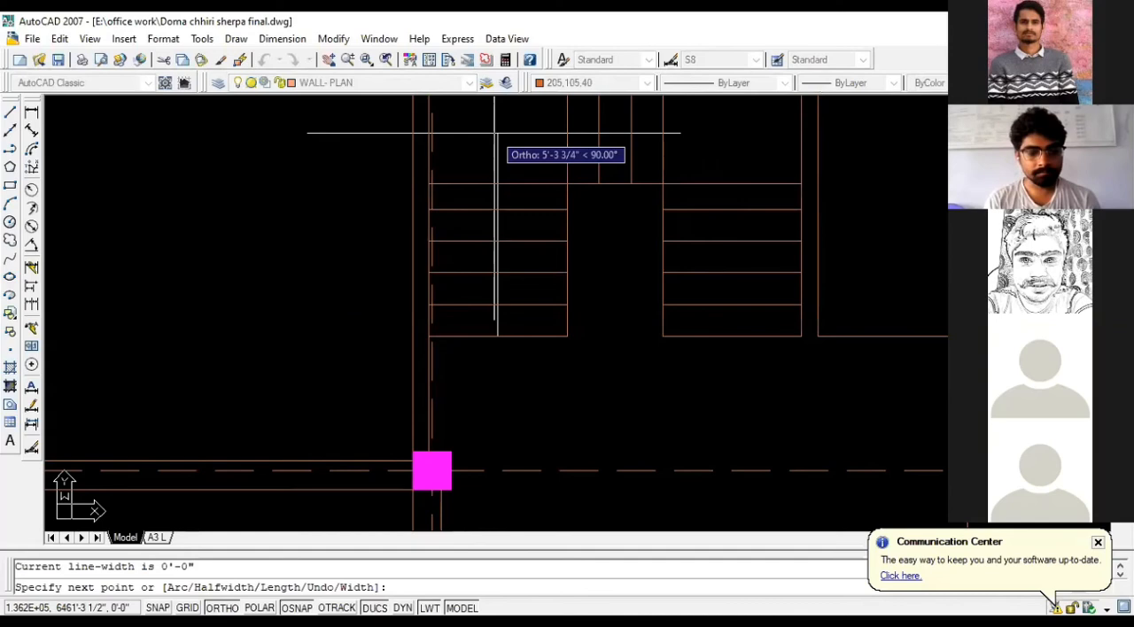
{"action": "type", "text": "W"}
{"action": "key", "text": "Return"}
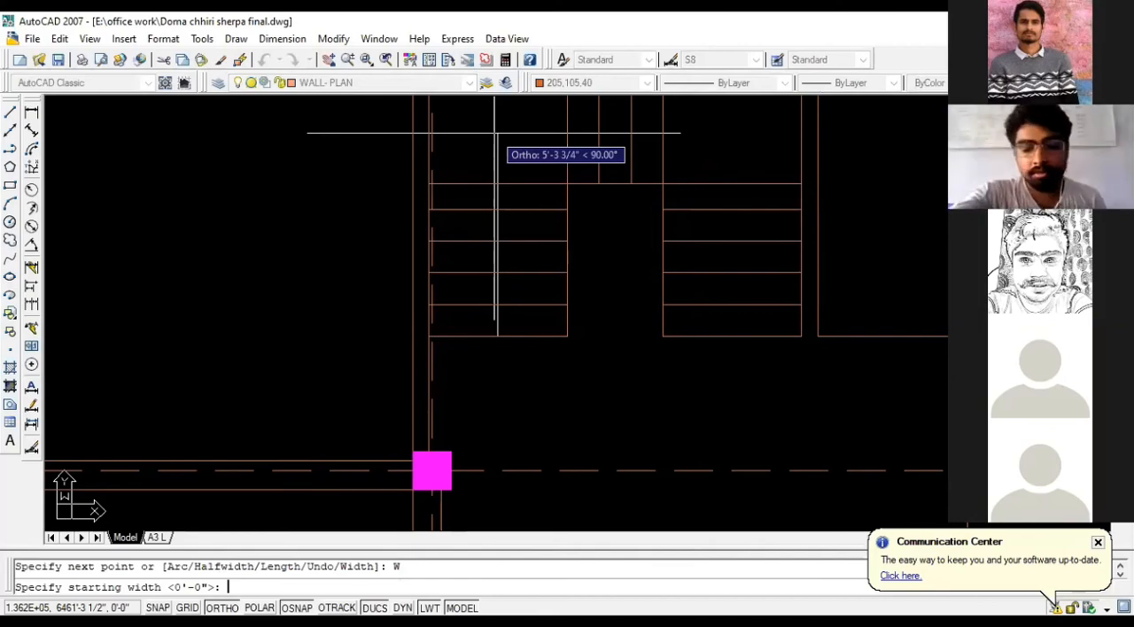
{"action": "type", "text": "2"}
{"action": "key", "text": "Return"}
{"action": "type", "text": "2"}
{"action": "key", "text": "Return"}
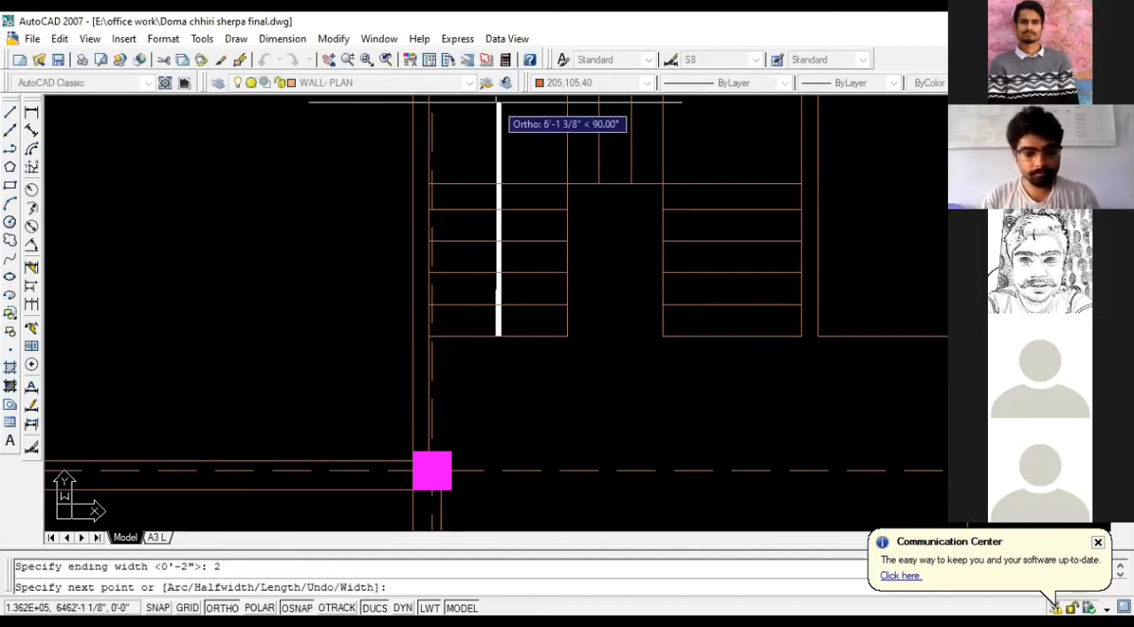
- Draw the arrow's path up into the landing, about 6'-2" across it, and down to the right flight's second tread line above its lowest line
{"action": "scroll", "coordinate": [501, 225], "scroll_direction": "down", "scroll_amount": 4}
{"action": "scroll", "coordinate": [499, 158], "scroll_direction": "up", "scroll_amount": 9}
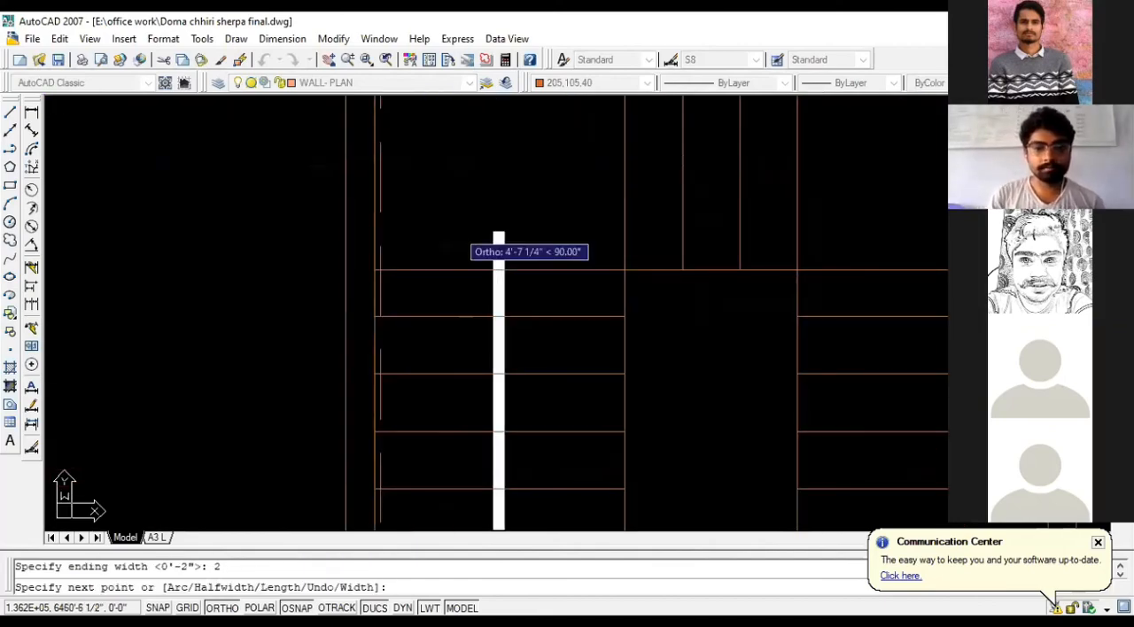
{"action": "scroll", "coordinate": [407, 282], "scroll_direction": "down", "scroll_amount": 5}
{"action": "scroll", "coordinate": [475, 238], "scroll_direction": "up", "scroll_amount": 3}
{"action": "left_click", "coordinate": [451, 204]}
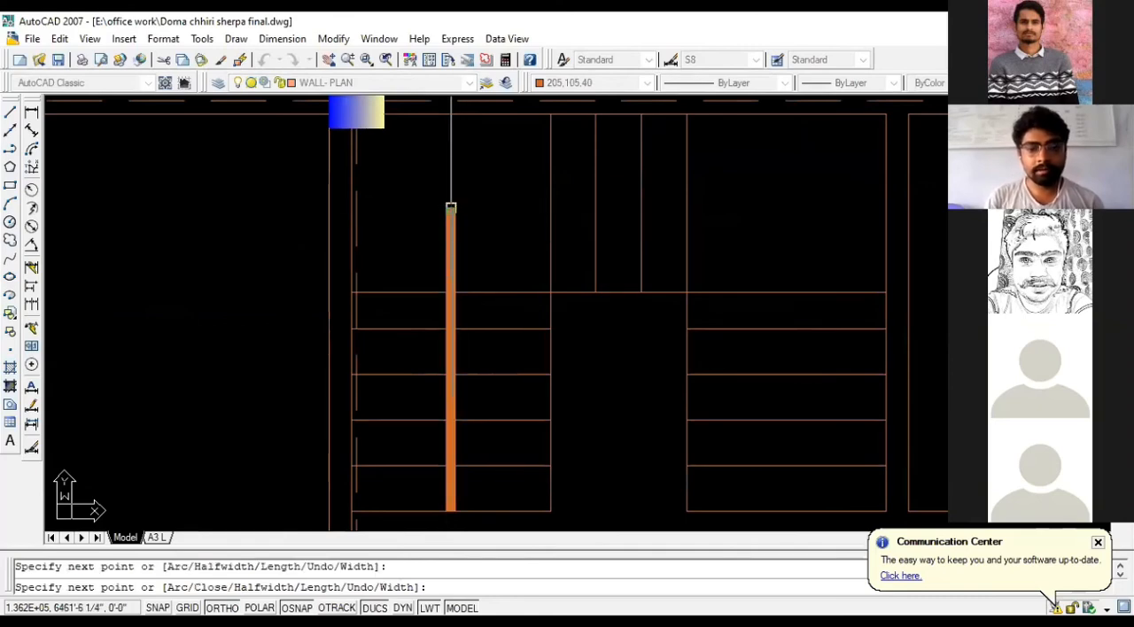
{"action": "scroll", "coordinate": [350, 226], "scroll_direction": "down", "scroll_amount": 2}
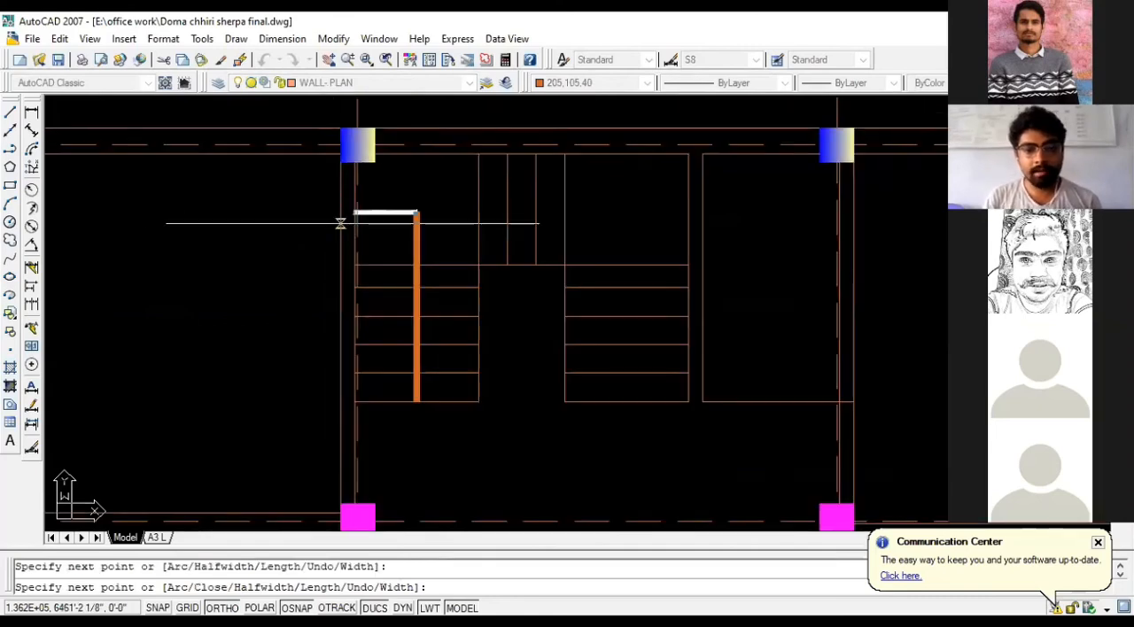
{"action": "left_click", "coordinate": [629, 213]}
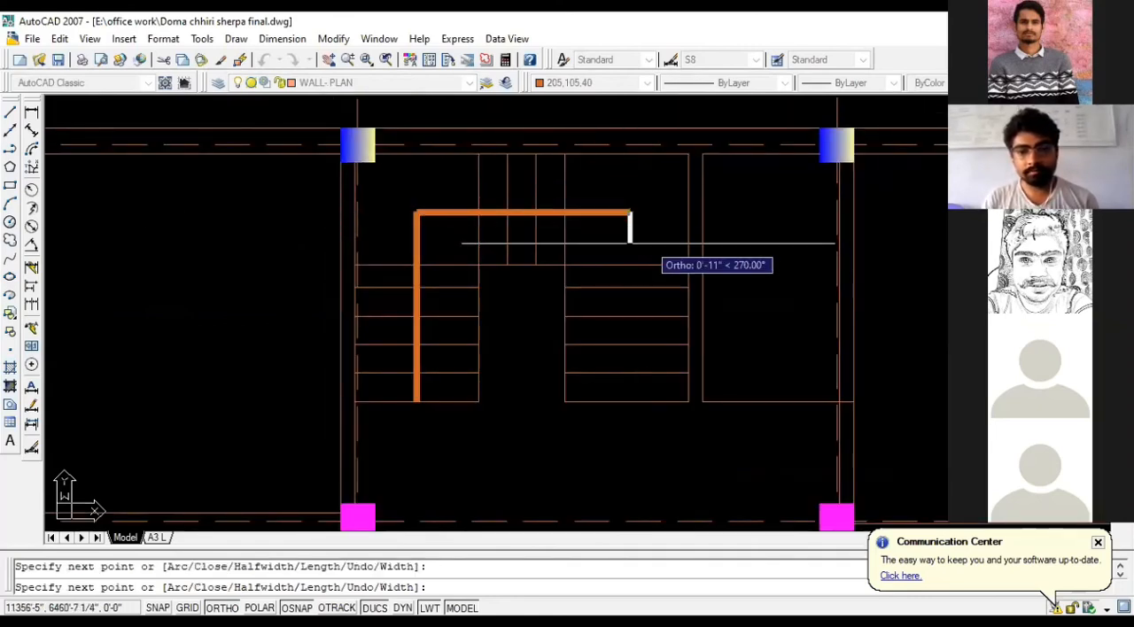
{"action": "scroll", "coordinate": [620, 344], "scroll_direction": "up", "scroll_amount": 2}
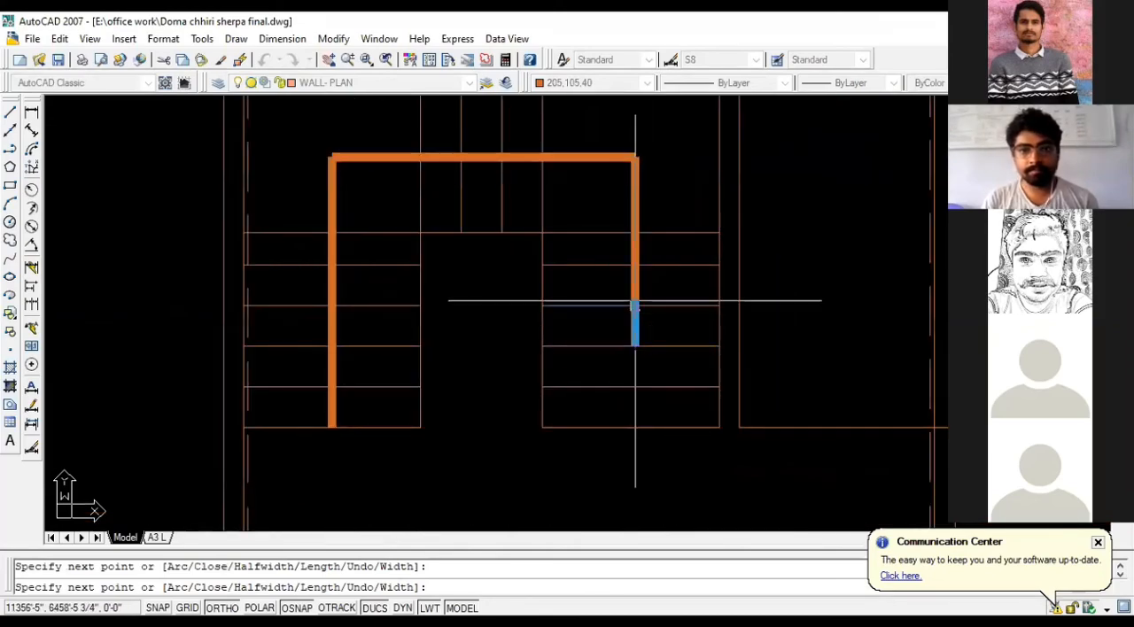
{"action": "scroll", "coordinate": [632, 302], "scroll_direction": "down", "scroll_amount": 2}
{"action": "scroll", "coordinate": [632, 383], "scroll_direction": "up", "scroll_amount": 3}
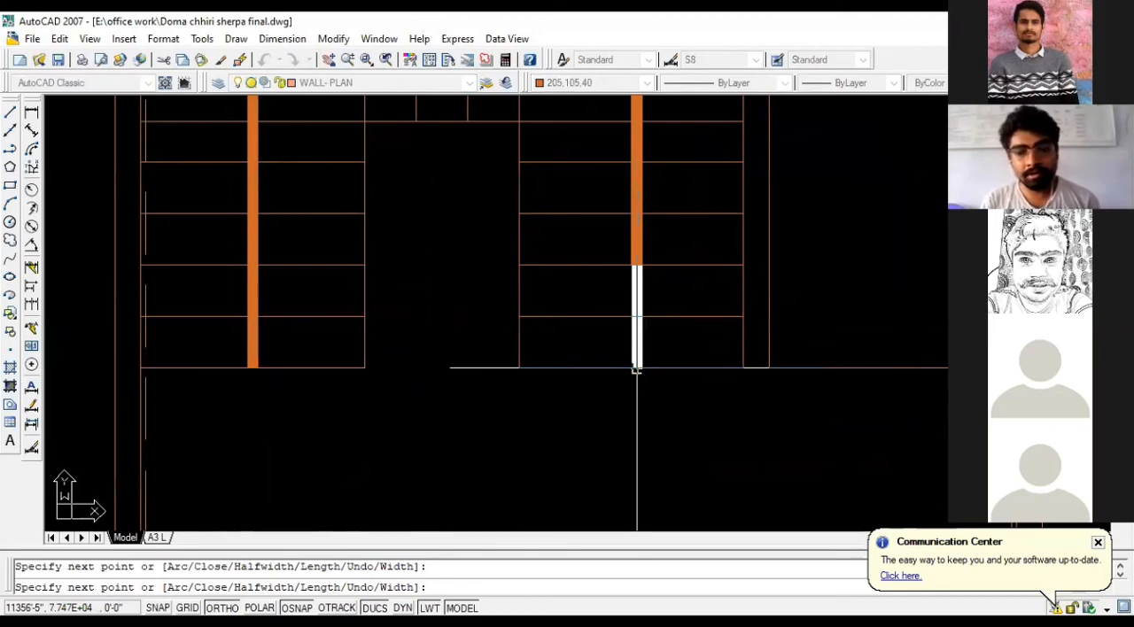
- End the polyline with an arrowhead tapering from 8" to 0 width, perpendicular to the right flight's lowest tread line
{"action": "type", "text": "W"}
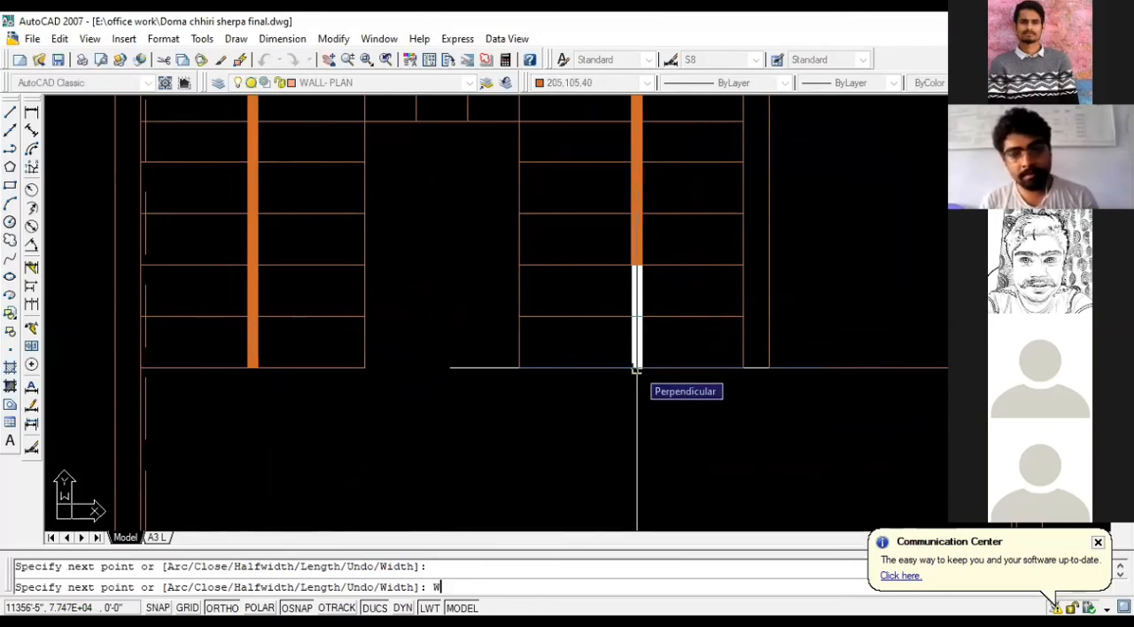
{"action": "key", "text": "Return"}
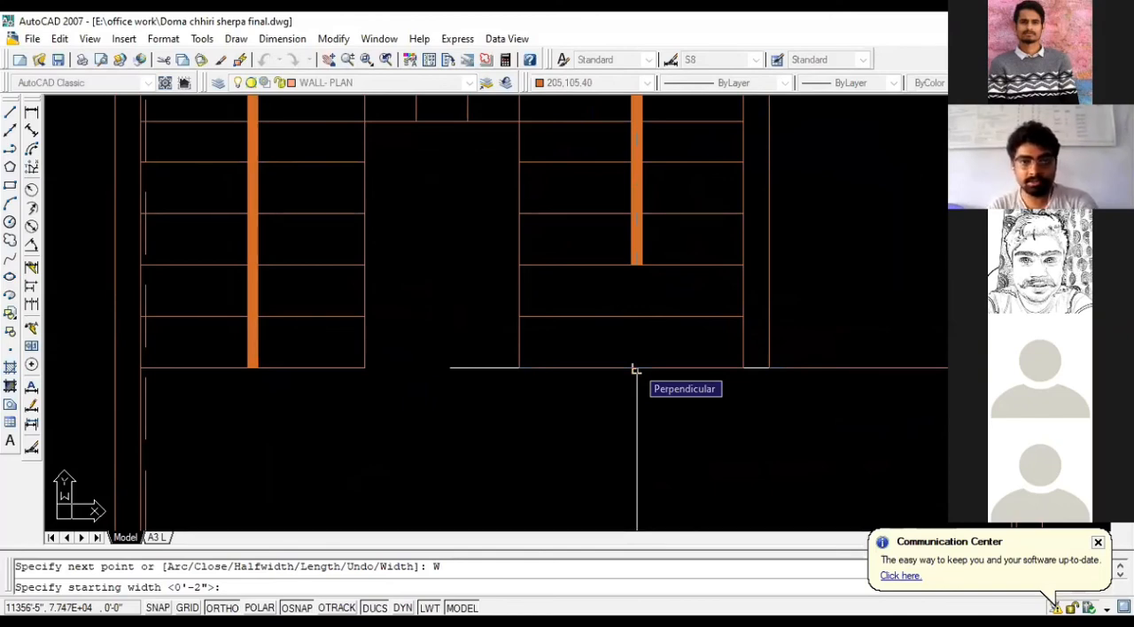
{"action": "type", "text": "8"}
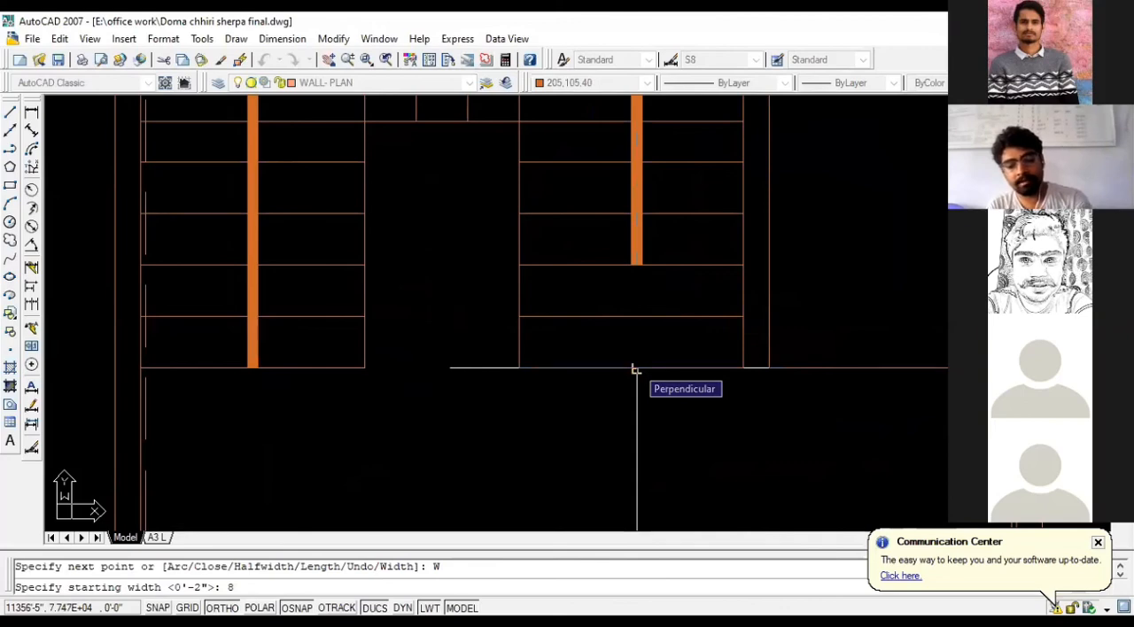
{"action": "key", "text": "Return"}
{"action": "type", "text": "0"}
{"action": "key", "text": "Return"}
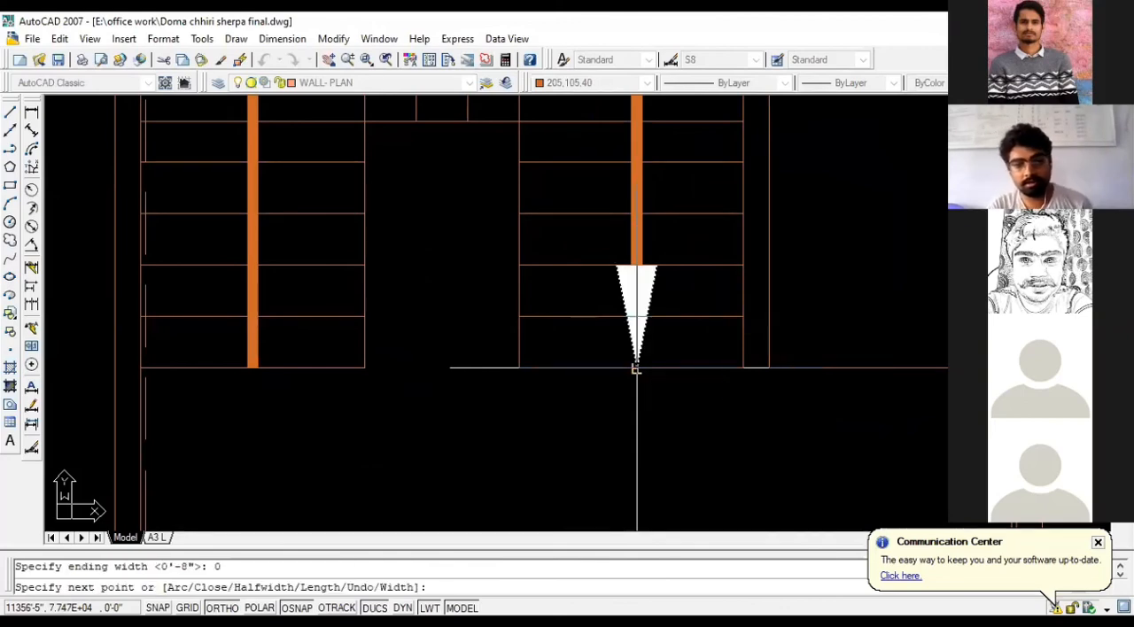
{"action": "left_click", "coordinate": [636, 369]}
{"action": "scroll", "coordinate": [650, 406], "scroll_direction": "down", "scroll_amount": 2}
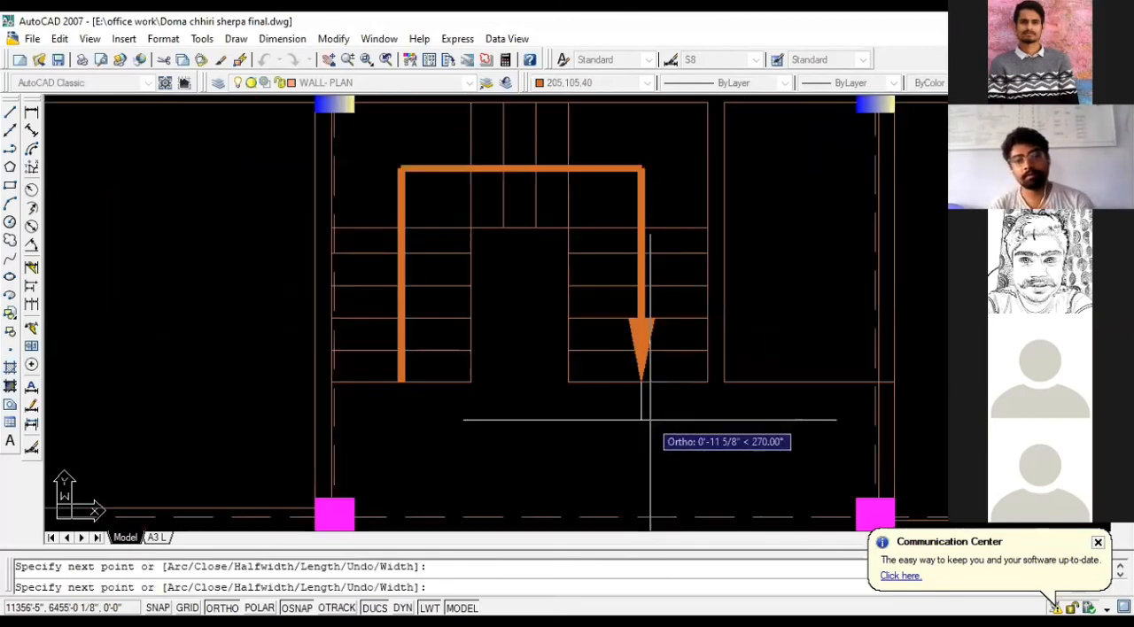
{"action": "key", "text": "Escape"}
- Examine the redrawn direction arrow as one selected polyline, and check it against the reference plan image
{"action": "left_click", "coordinate": [634, 171]}
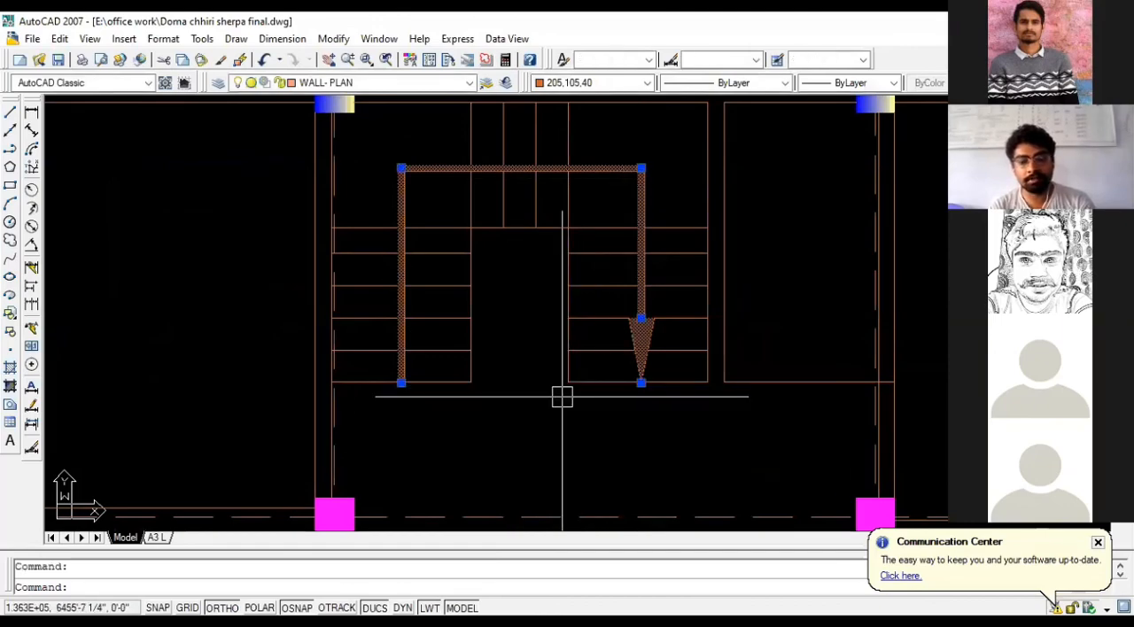
{"action": "key", "text": "Escape"}
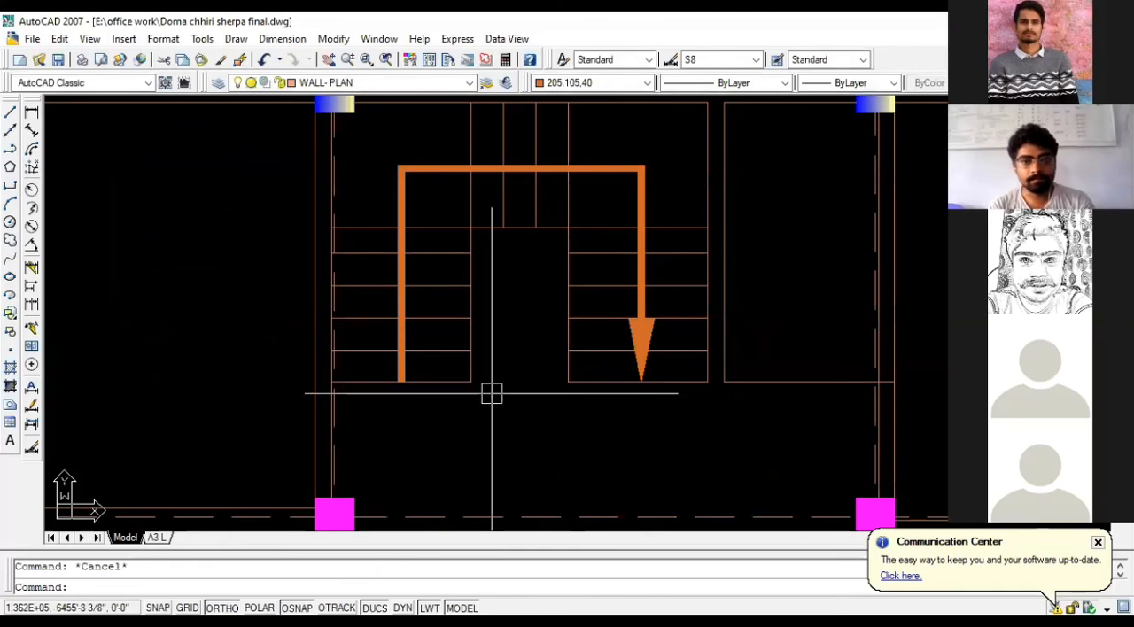
{"action": "scroll", "coordinate": [397, 191], "scroll_direction": "up", "scroll_amount": 3}
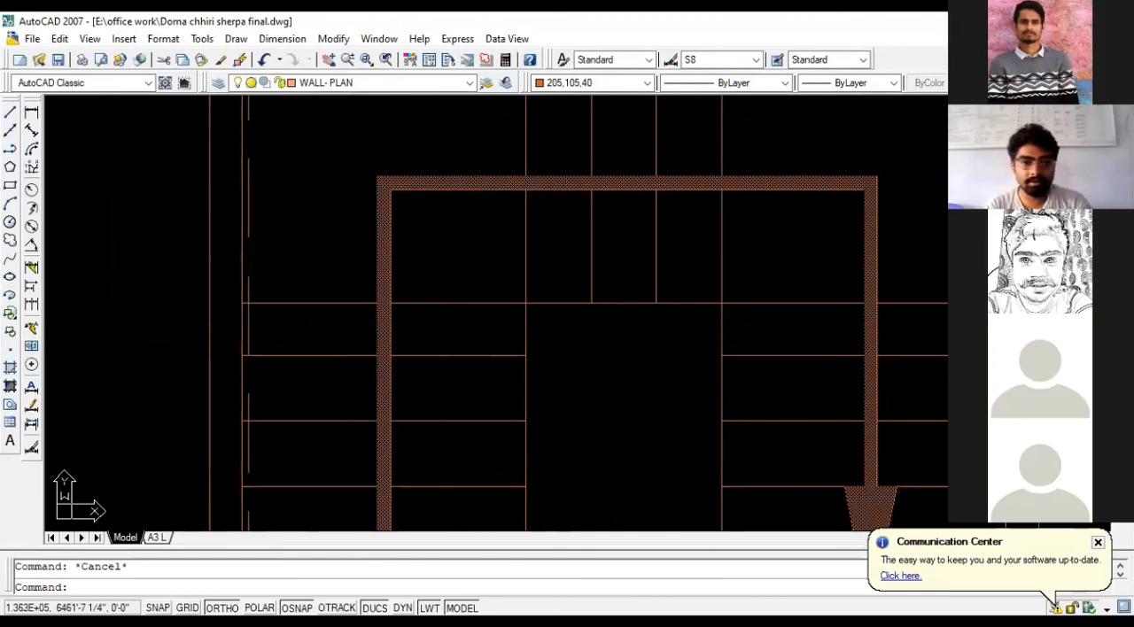
{"action": "scroll", "coordinate": [678, 205], "scroll_direction": "down", "scroll_amount": 6}
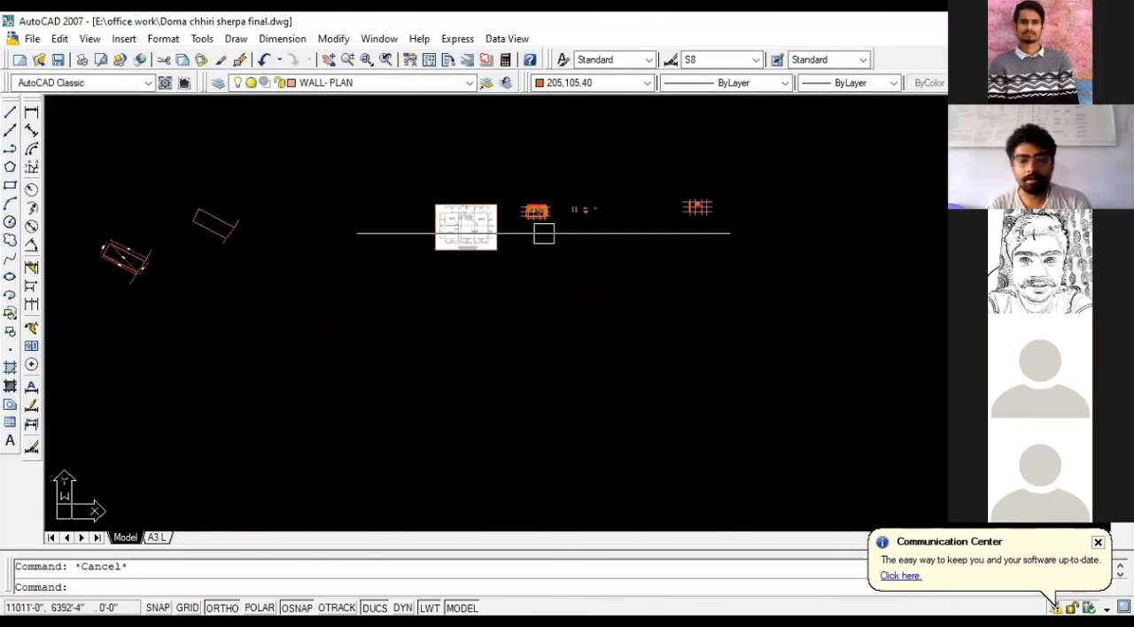
{"action": "scroll", "coordinate": [544, 228], "scroll_direction": "up", "scroll_amount": 8}
{"action": "scroll", "coordinate": [608, 322], "scroll_direction": "up", "scroll_amount": 3}
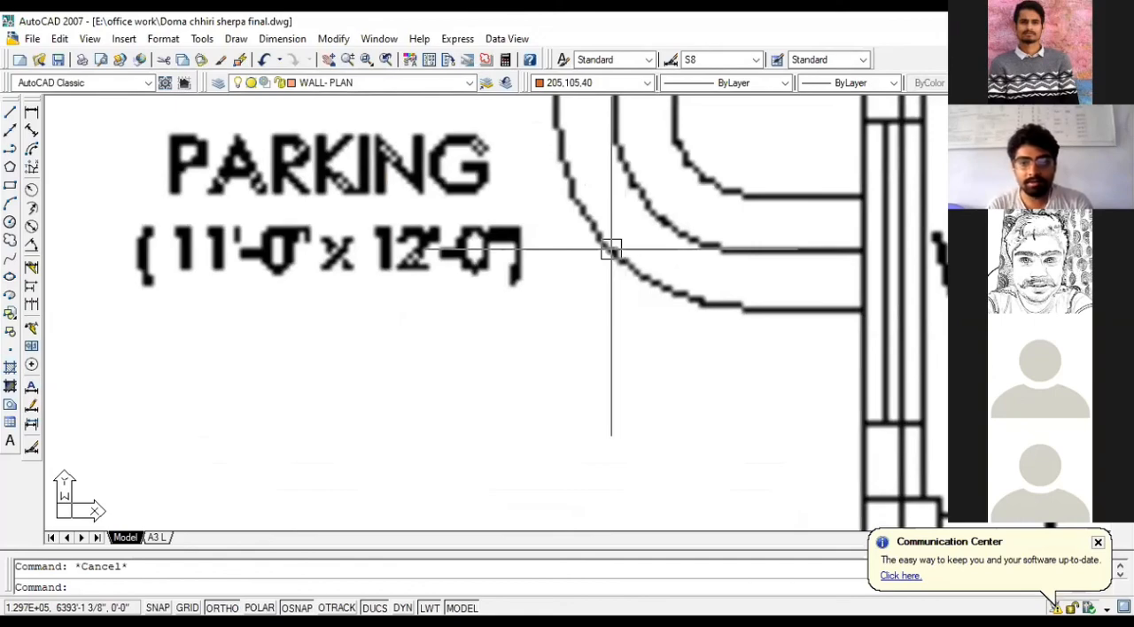
{"action": "scroll", "coordinate": [611, 250], "scroll_direction": "down", "scroll_amount": 8}
{"action": "scroll", "coordinate": [795, 298], "scroll_direction": "up", "scroll_amount": 3}
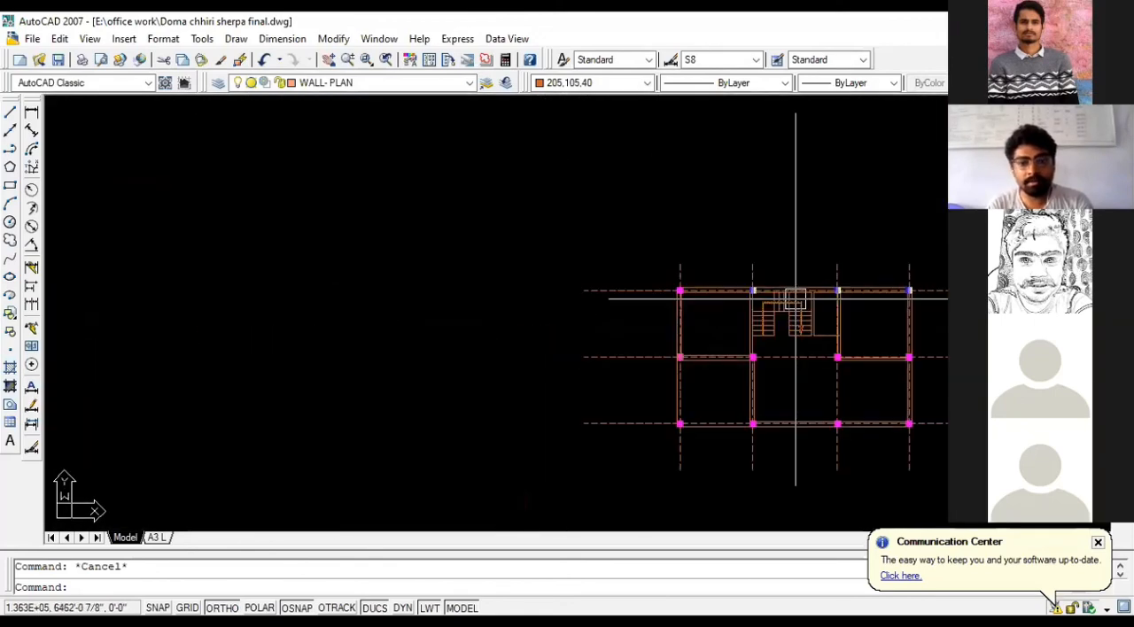
{"action": "scroll", "coordinate": [795, 299], "scroll_direction": "up", "scroll_amount": 5}
{"action": "scroll", "coordinate": [451, 347], "scroll_direction": "down", "scroll_amount": 2}
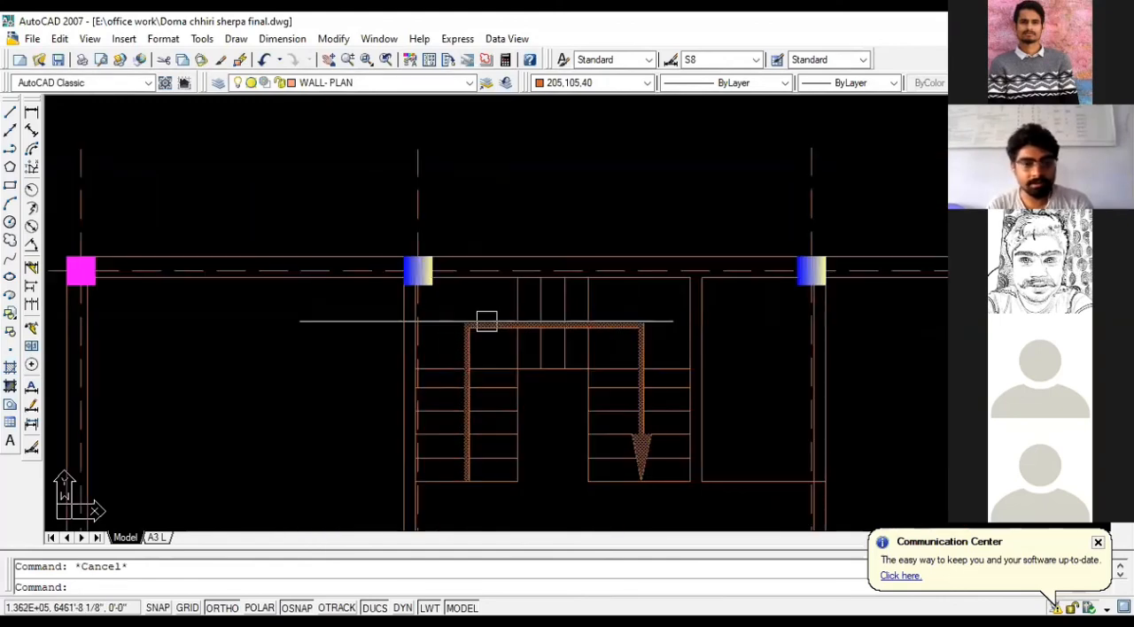
- Fillet the direction arrow's corner above the left flight with a radius of 8"
{"action": "scroll", "coordinate": [478, 361], "scroll_direction": "up", "scroll_amount": 3}
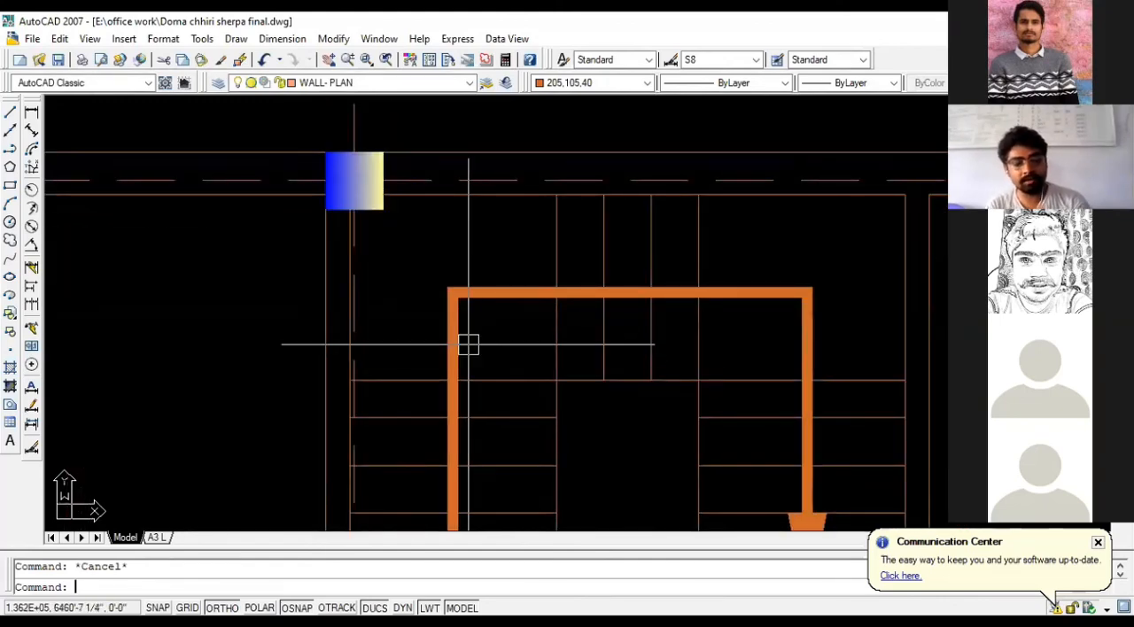
{"action": "type", "text": "f"}
{"action": "key", "text": "Return"}
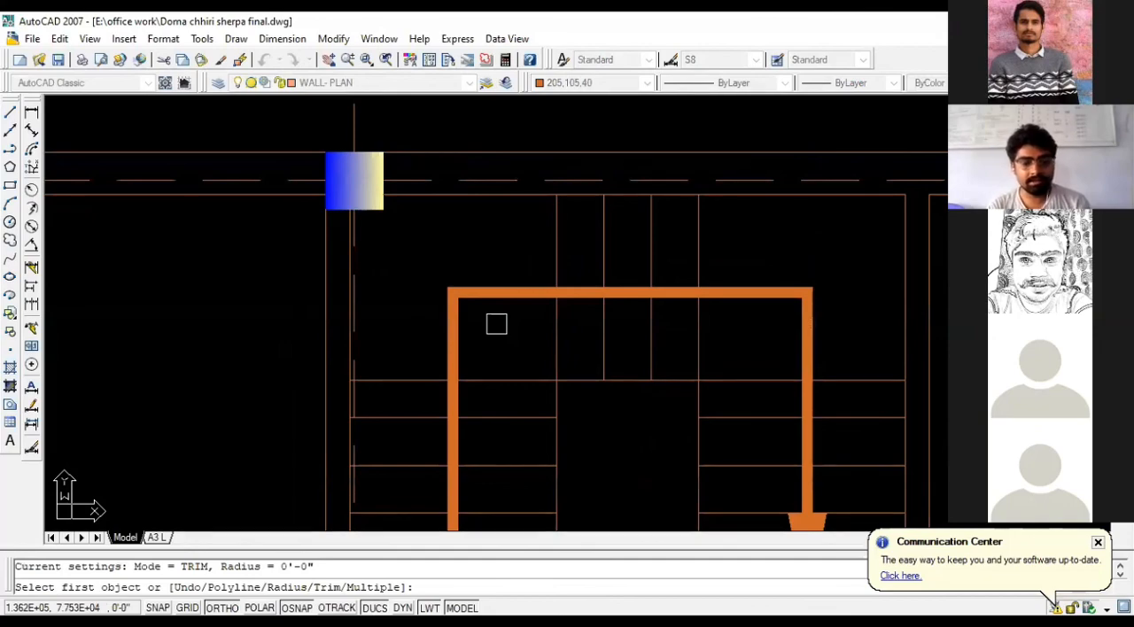
{"action": "type", "text": "R"}
{"action": "key", "text": "Return"}
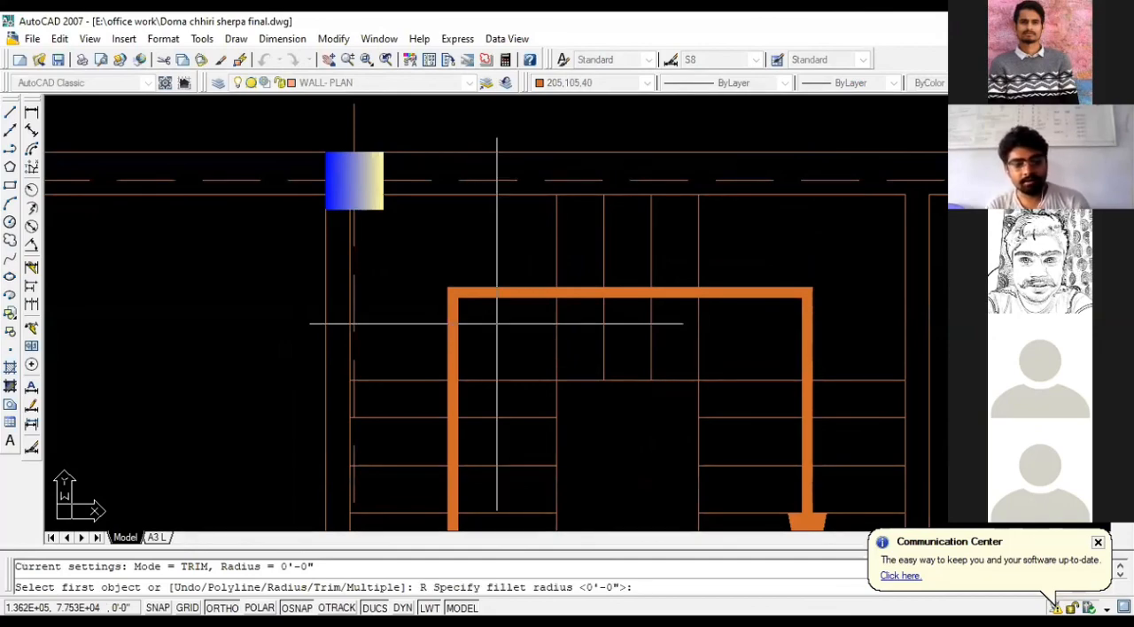
{"action": "type", "text": "8"}
{"action": "key", "text": "Return"}
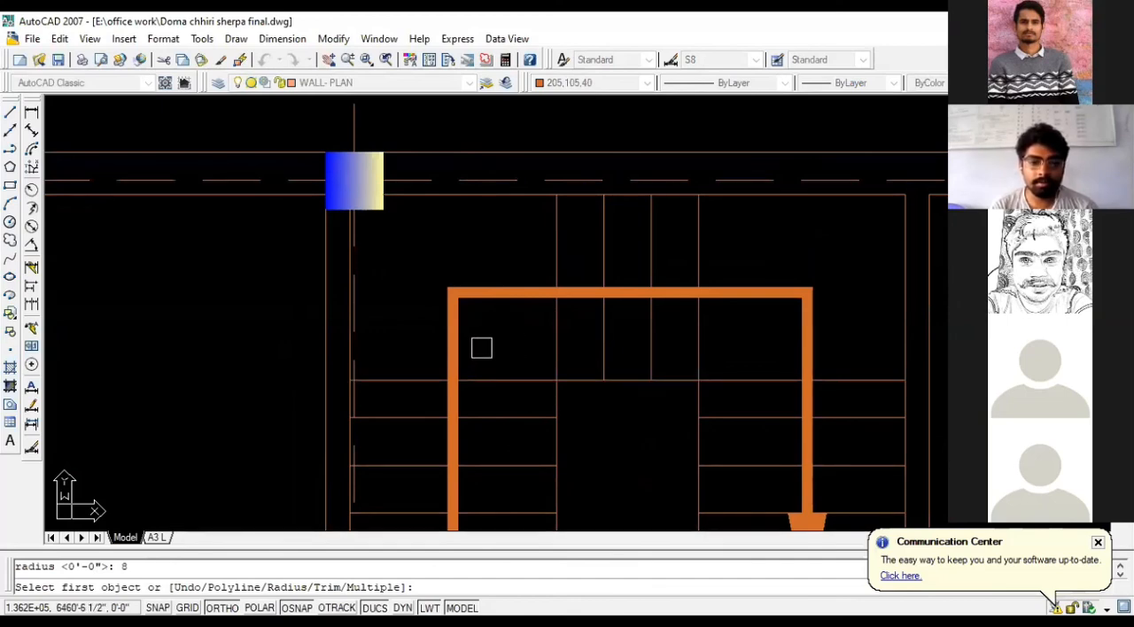
{"action": "left_click", "coordinate": [453, 347]}
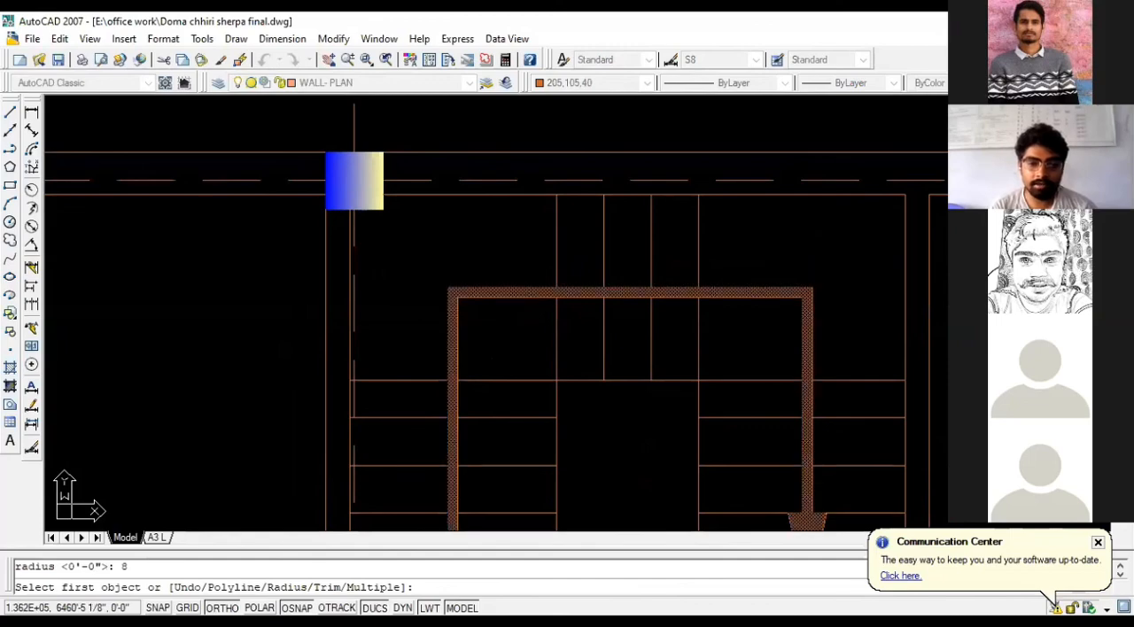
{"action": "left_click", "coordinate": [521, 295]}
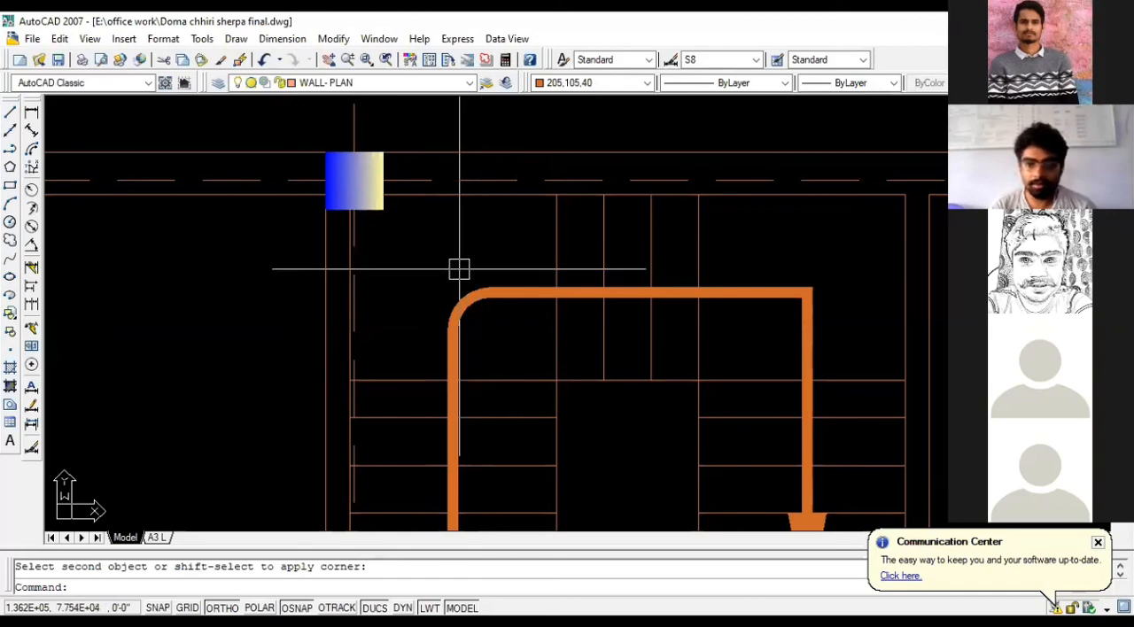
{"action": "scroll", "coordinate": [346, 293], "scroll_direction": "down", "scroll_amount": 2}
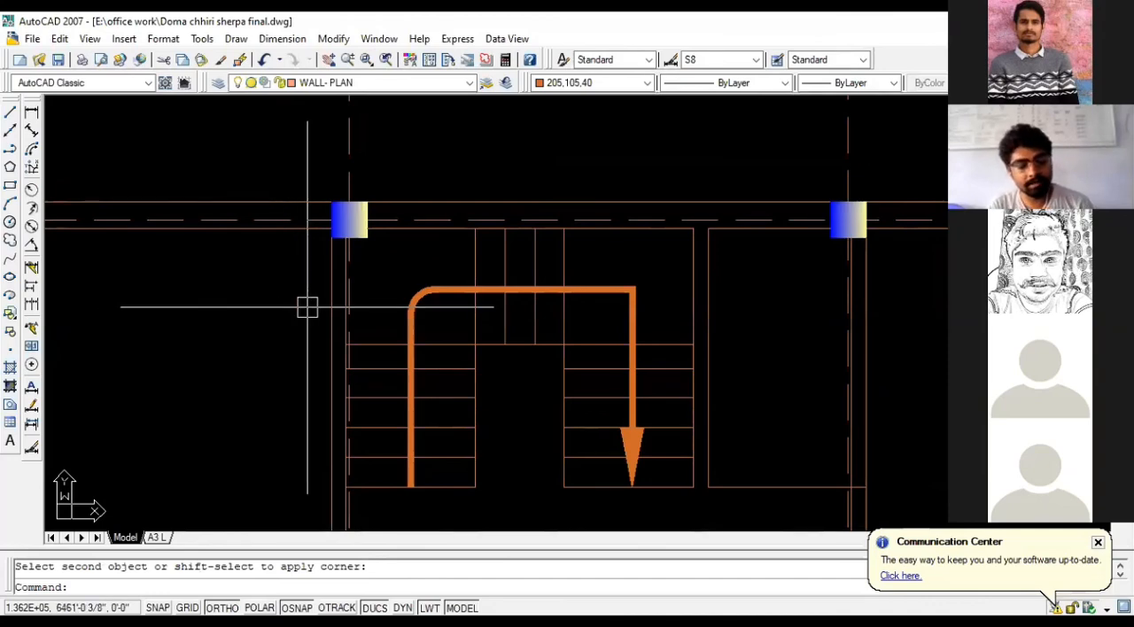
- Undo the last fillet and round the direction arrow's corner above the left flight with a radius of 7" instead
{"action": "key", "text": "ctrl+z"}
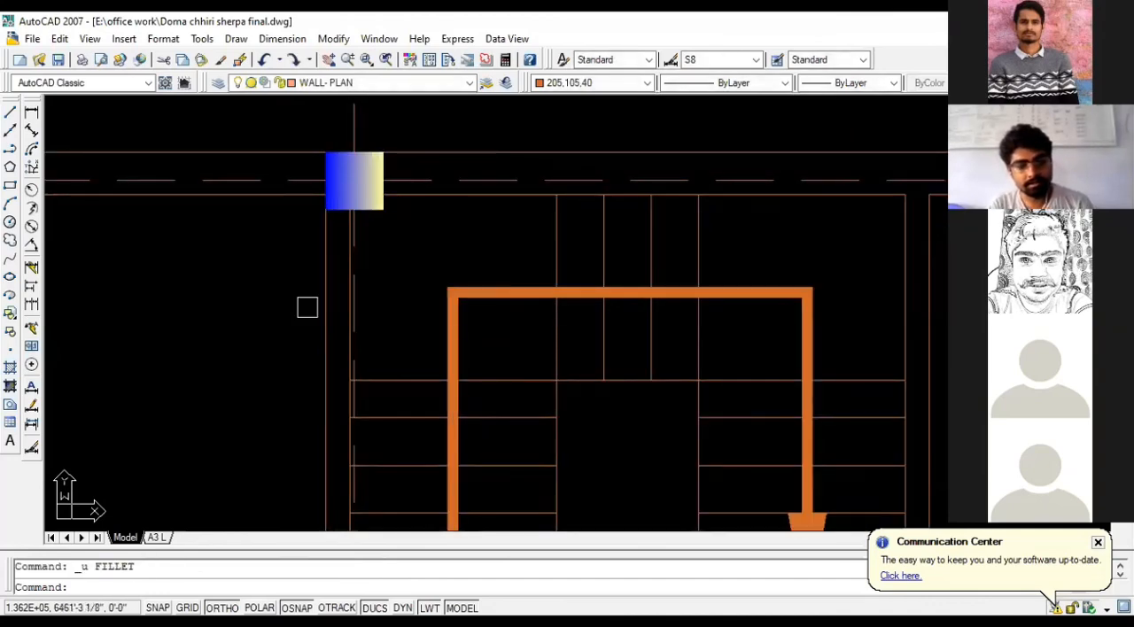
{"action": "type", "text": "f"}
{"action": "key", "text": "Return"}
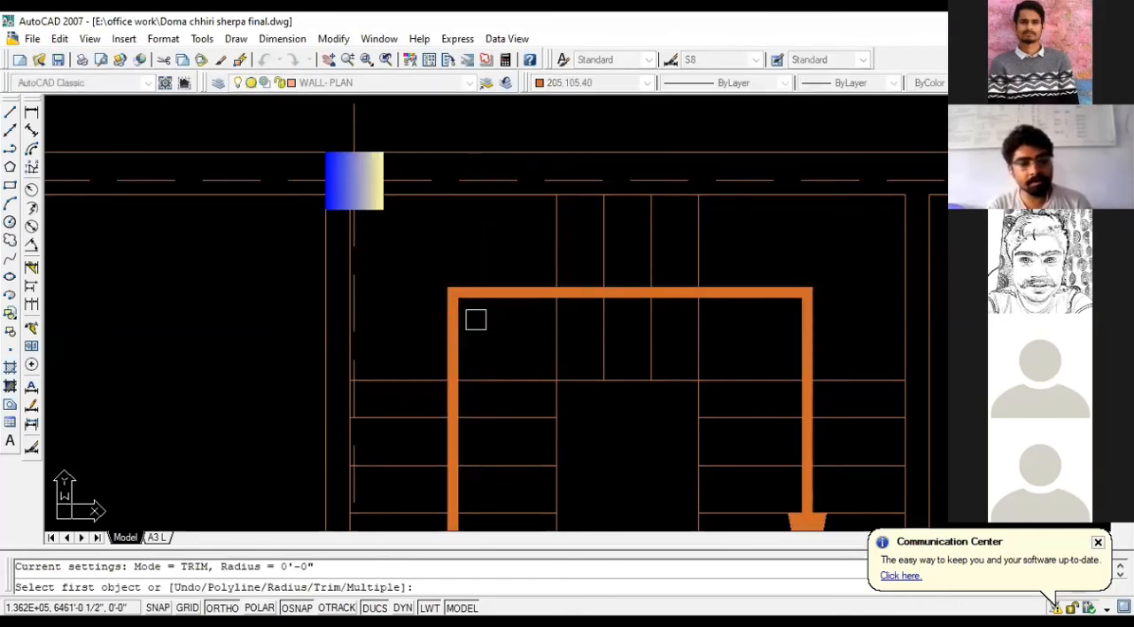
{"action": "type", "text": "R"}
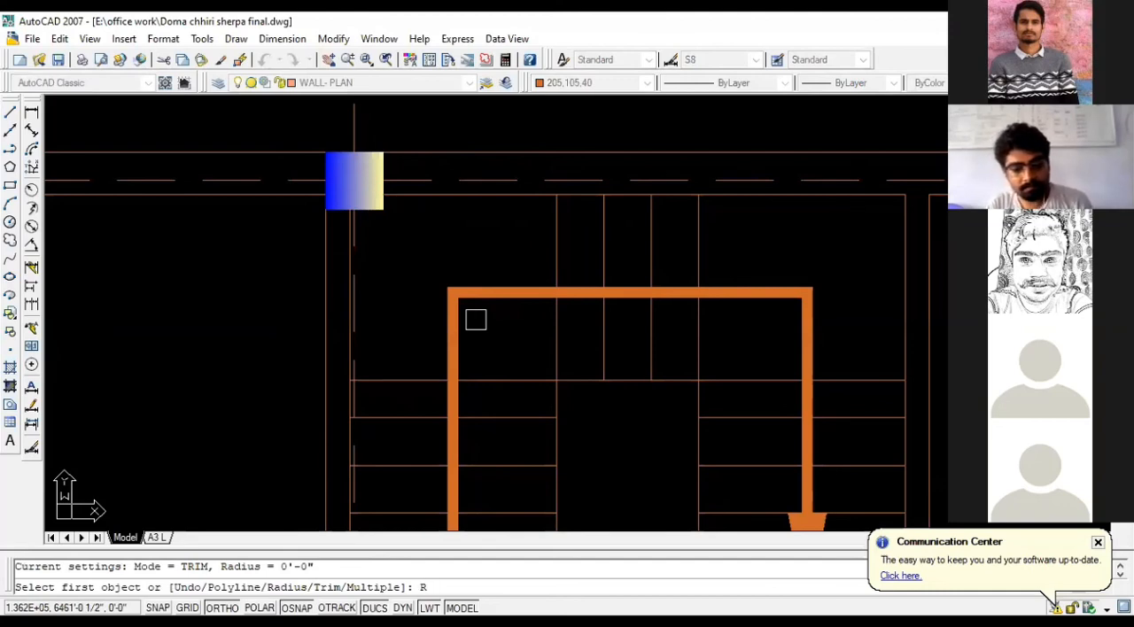
{"action": "key", "text": "Return"}
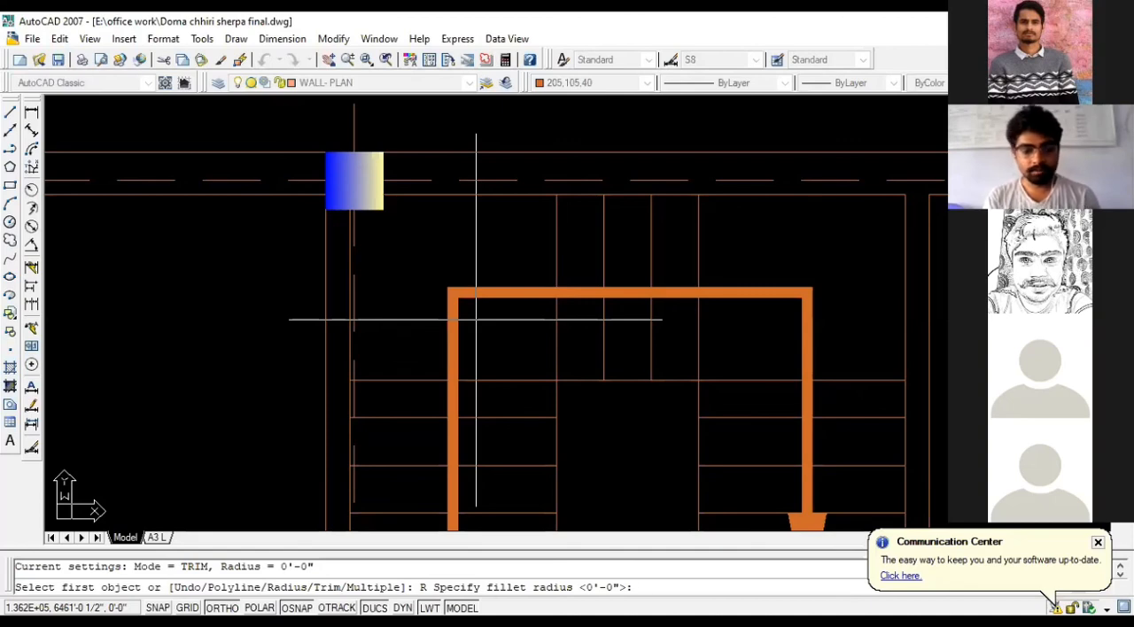
{"action": "type", "text": "7"}
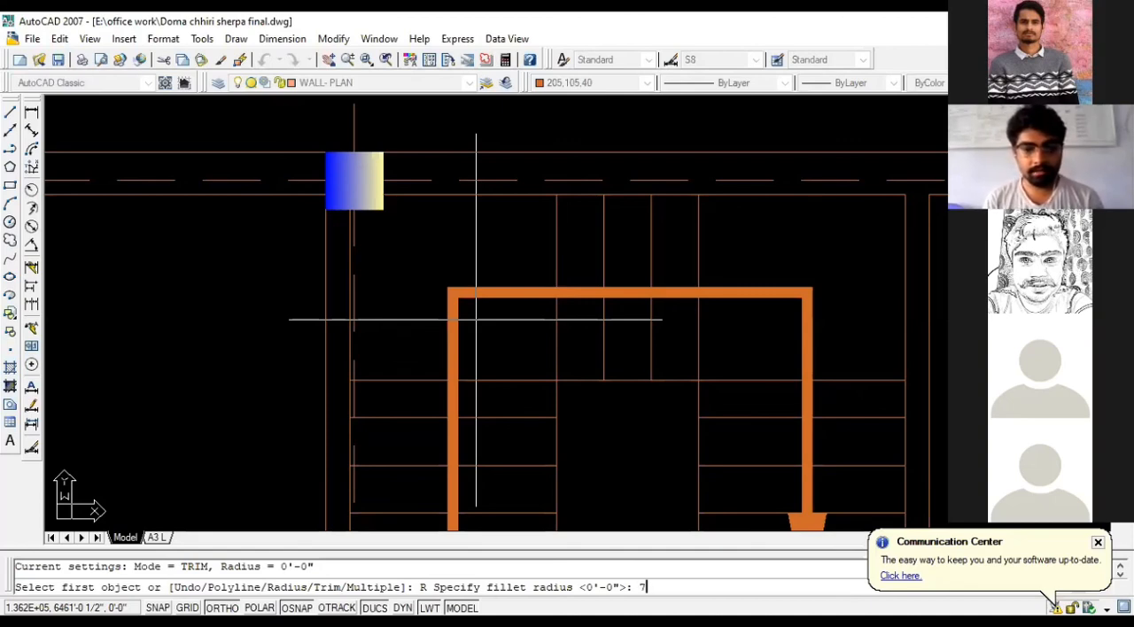
{"action": "key", "text": "Return"}
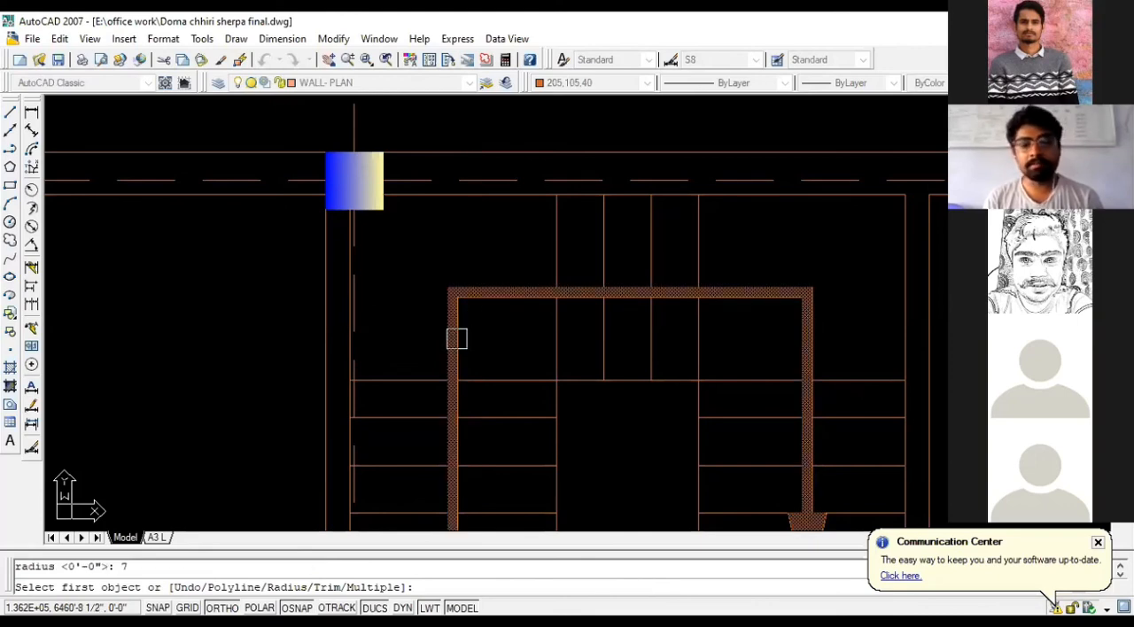
{"action": "left_click", "coordinate": [456, 339]}
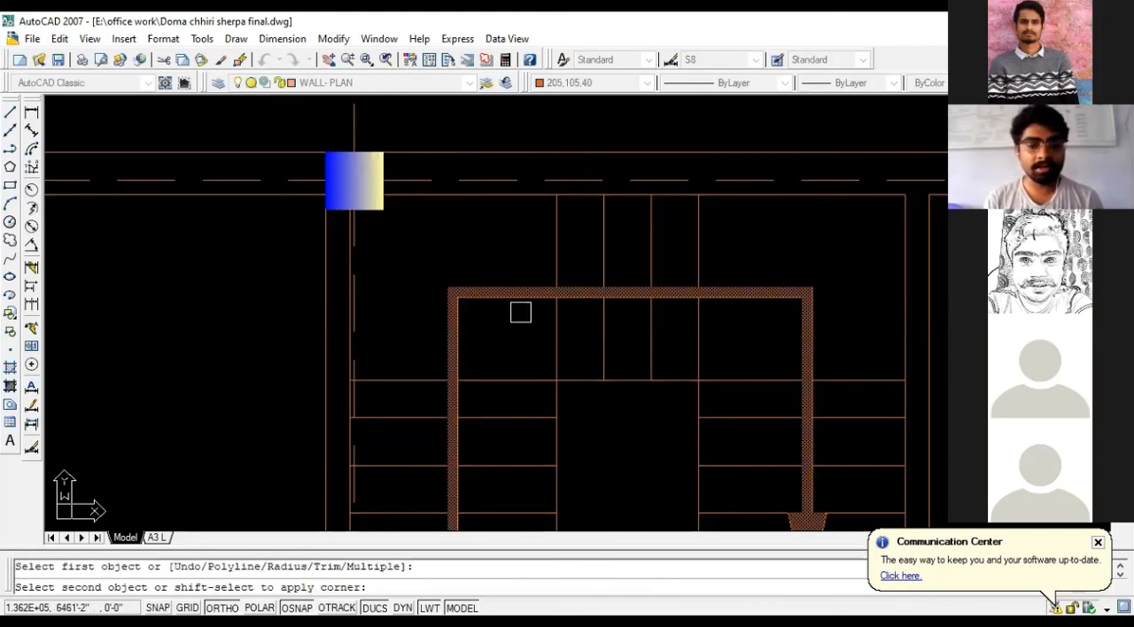
{"action": "left_click", "coordinate": [511, 302]}
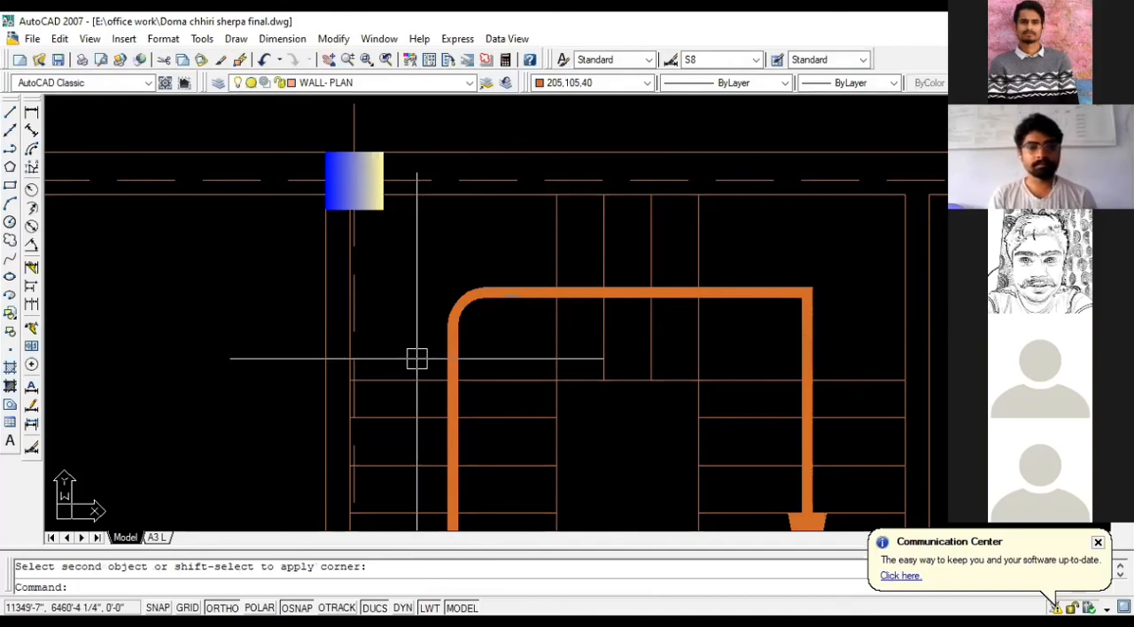
- Try filleting the direction arrow's corner above the right flight with the same 7" radius, and undo it
{"action": "scroll", "coordinate": [288, 332], "scroll_direction": "down", "scroll_amount": 4}
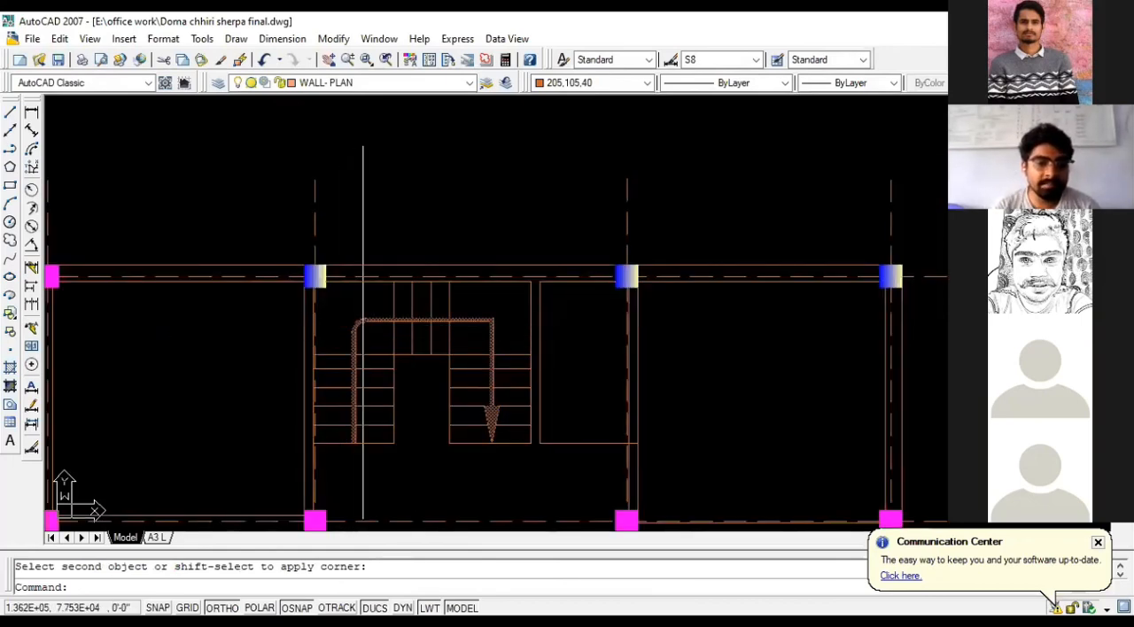
{"action": "scroll", "coordinate": [487, 327], "scroll_direction": "up", "scroll_amount": 1}
{"action": "scroll", "coordinate": [486, 327], "scroll_direction": "up", "scroll_amount": 1}
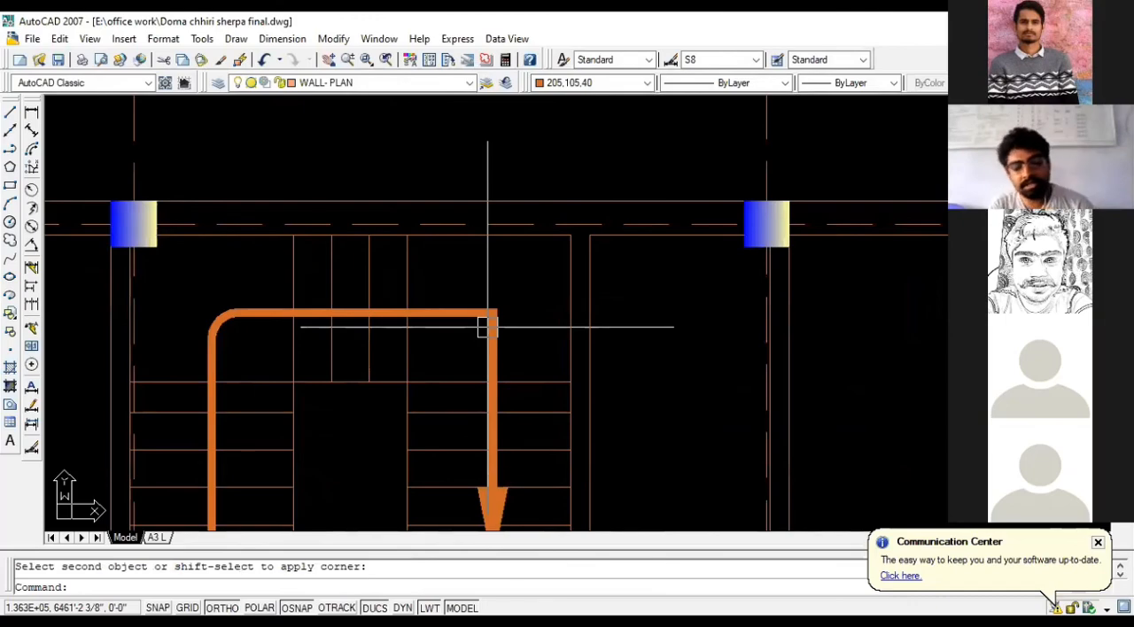
{"action": "key", "text": "Return"}
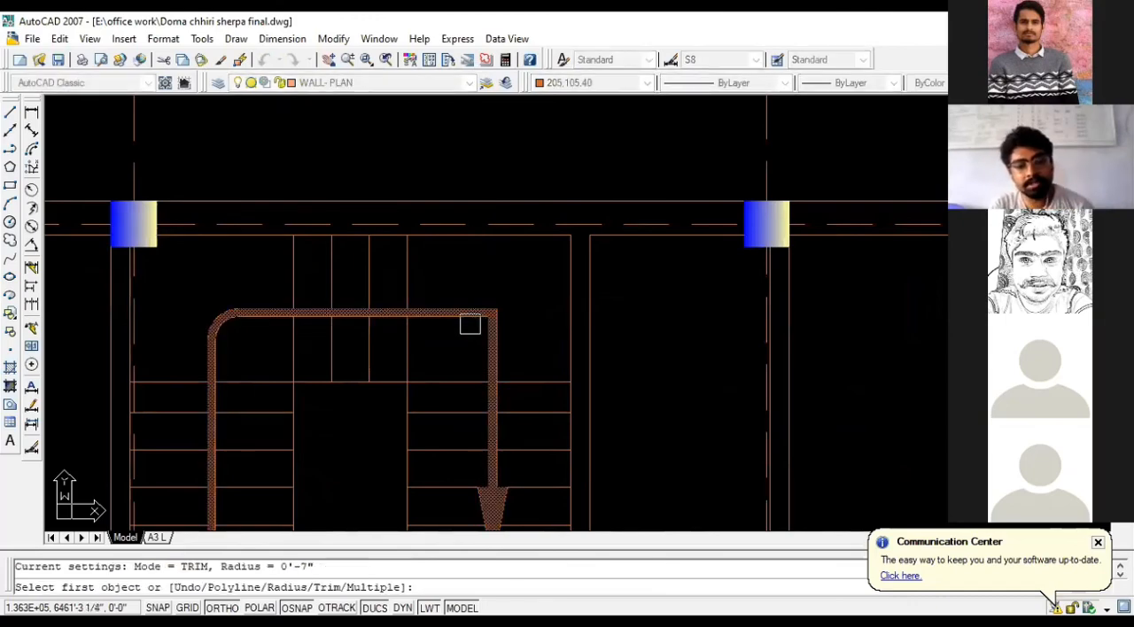
{"action": "left_click", "coordinate": [469, 324]}
{"action": "left_click", "coordinate": [488, 354]}
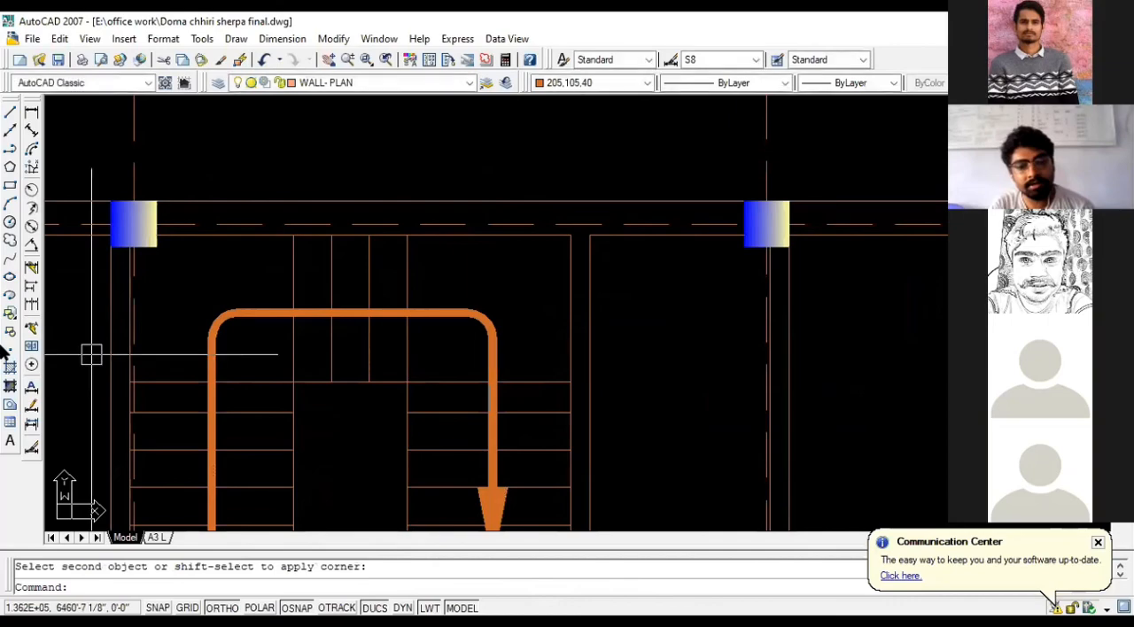
{"action": "key", "text": "ctrl+z"}
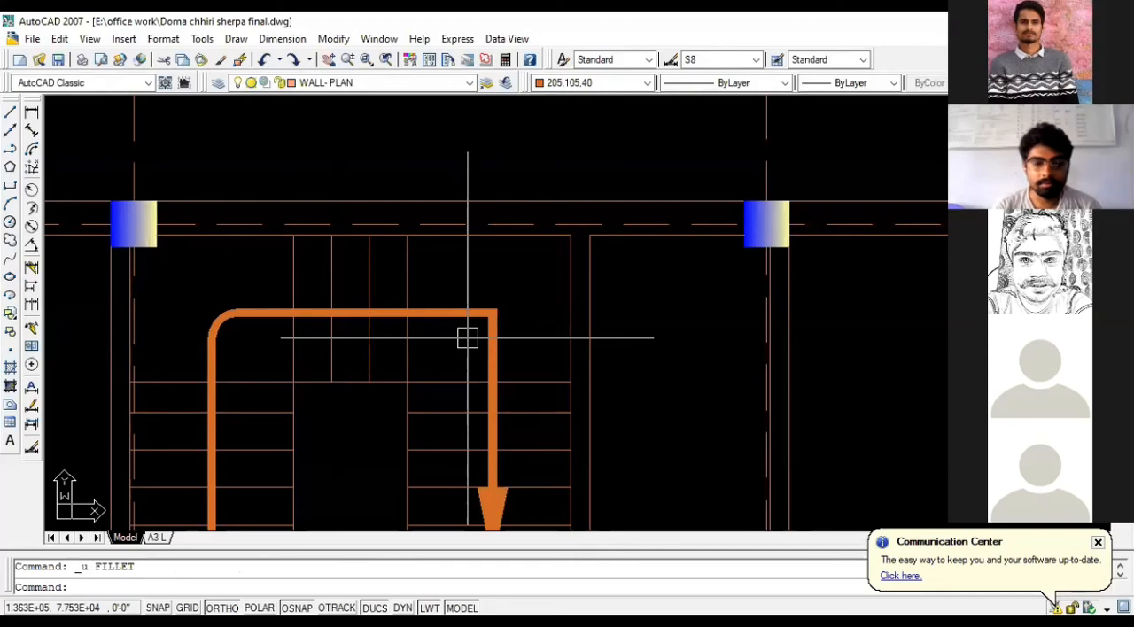
- Fillet the direction arrow's square corner above the right flight with a radius of 7"
{"action": "scroll", "coordinate": [467, 337], "scroll_direction": "down", "scroll_amount": 2}
{"action": "scroll", "coordinate": [476, 474], "scroll_direction": "up", "scroll_amount": 2}
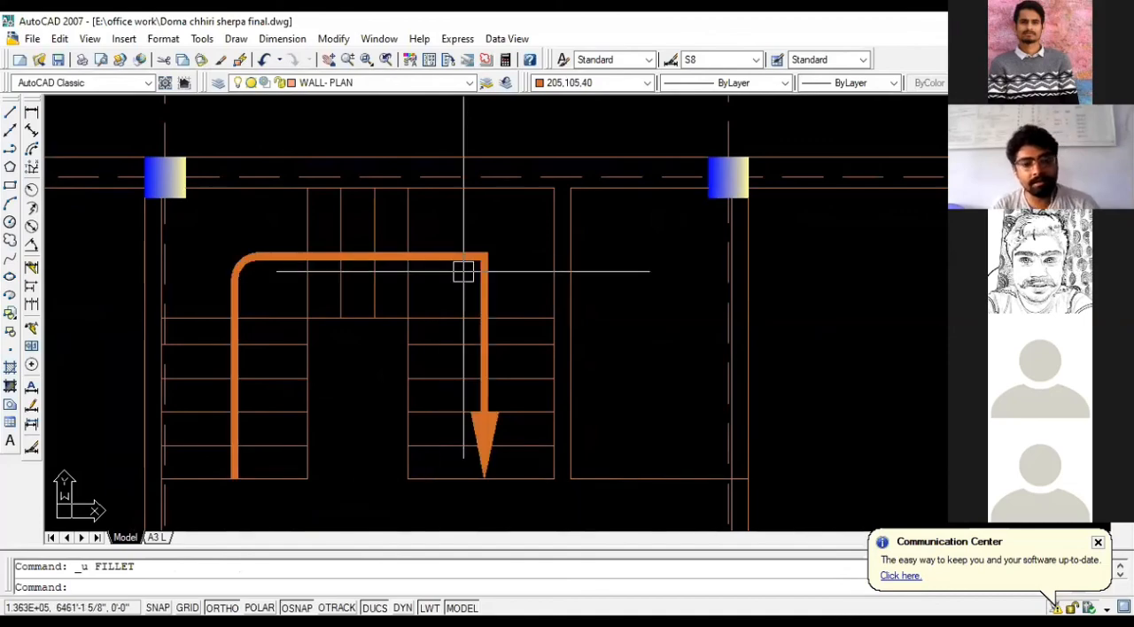
{"action": "scroll", "coordinate": [461, 273], "scroll_direction": "up", "scroll_amount": 2}
{"action": "scroll", "coordinate": [549, 301], "scroll_direction": "down", "scroll_amount": 2}
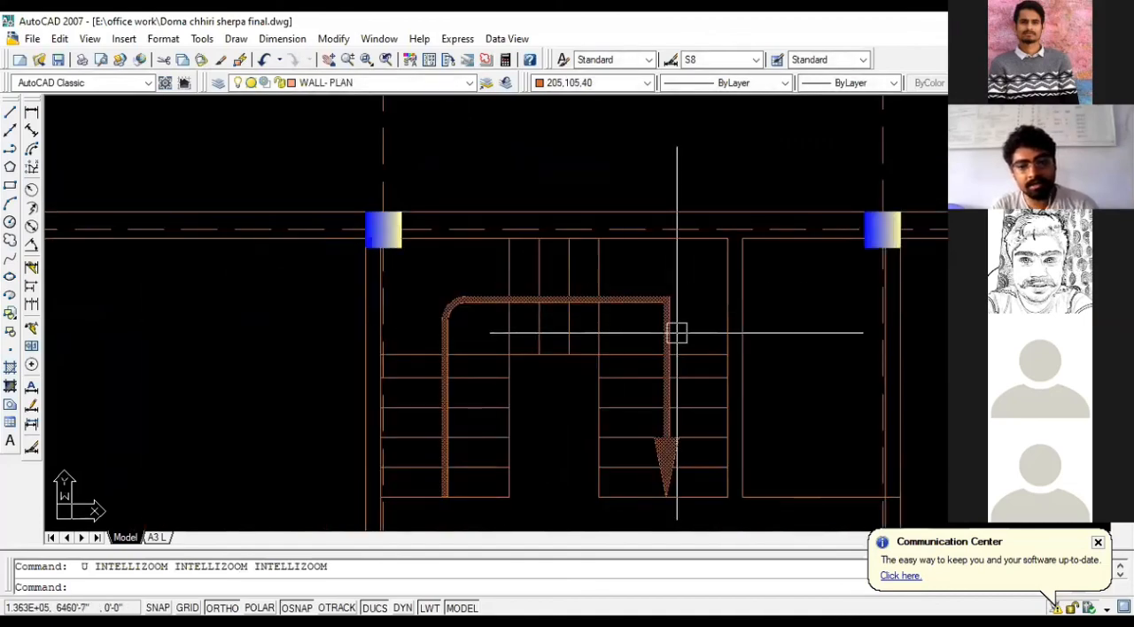
{"action": "key", "text": "Escape"}
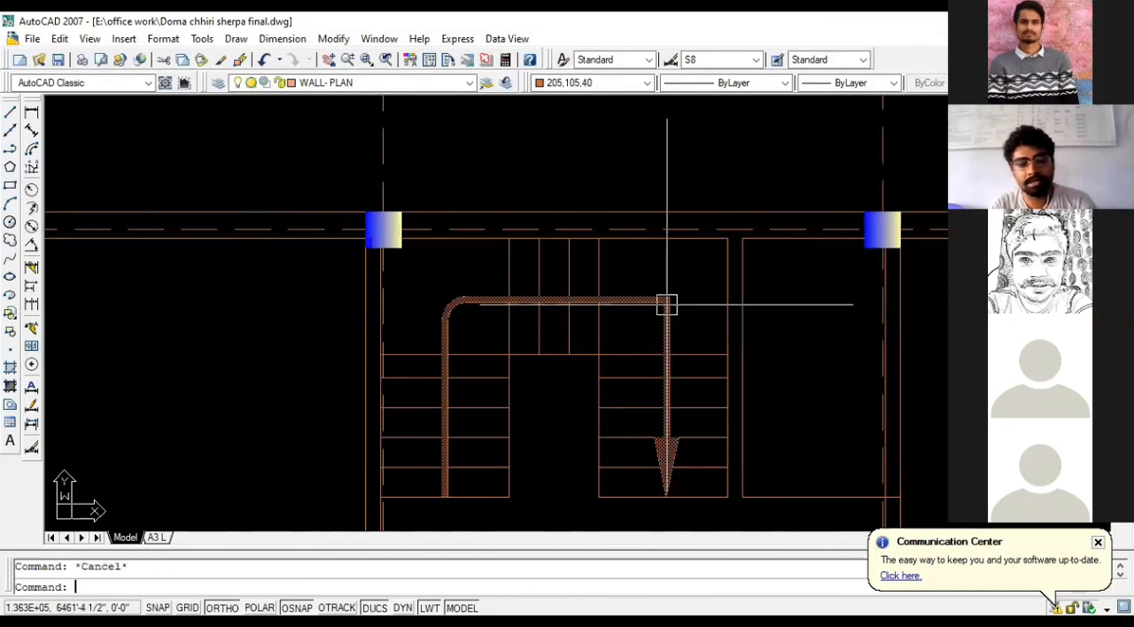
{"action": "scroll", "coordinate": [666, 305], "scroll_direction": "up", "scroll_amount": 1}
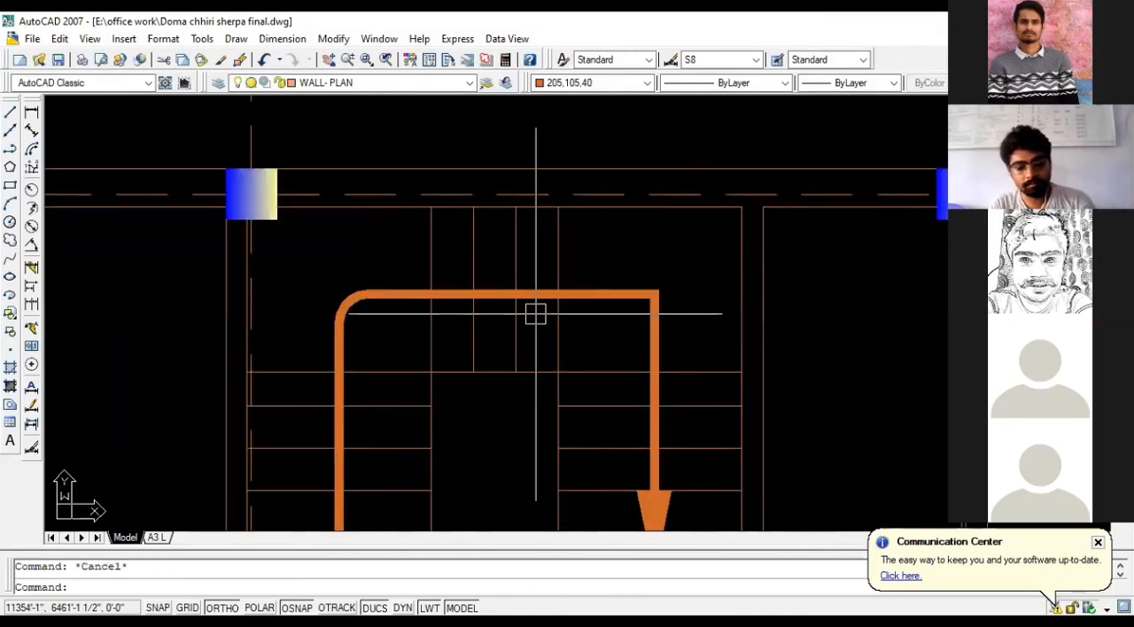
{"action": "type", "text": "f"}
{"action": "key", "text": "Return"}
{"action": "type", "text": "r"}
{"action": "key", "text": "Return"}
{"action": "type", "text": "7"}
{"action": "key", "text": "Return"}
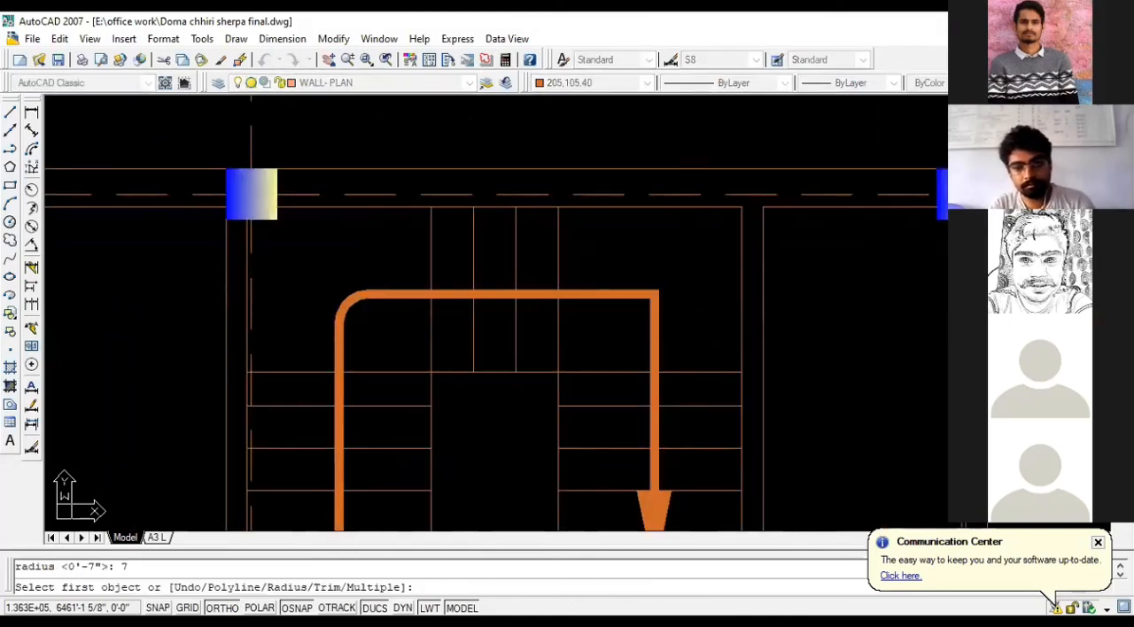
{"action": "left_click", "coordinate": [643, 293]}
{"action": "left_click", "coordinate": [656, 329]}
{"action": "scroll", "coordinate": [454, 284], "scroll_direction": "down", "scroll_amount": 2}
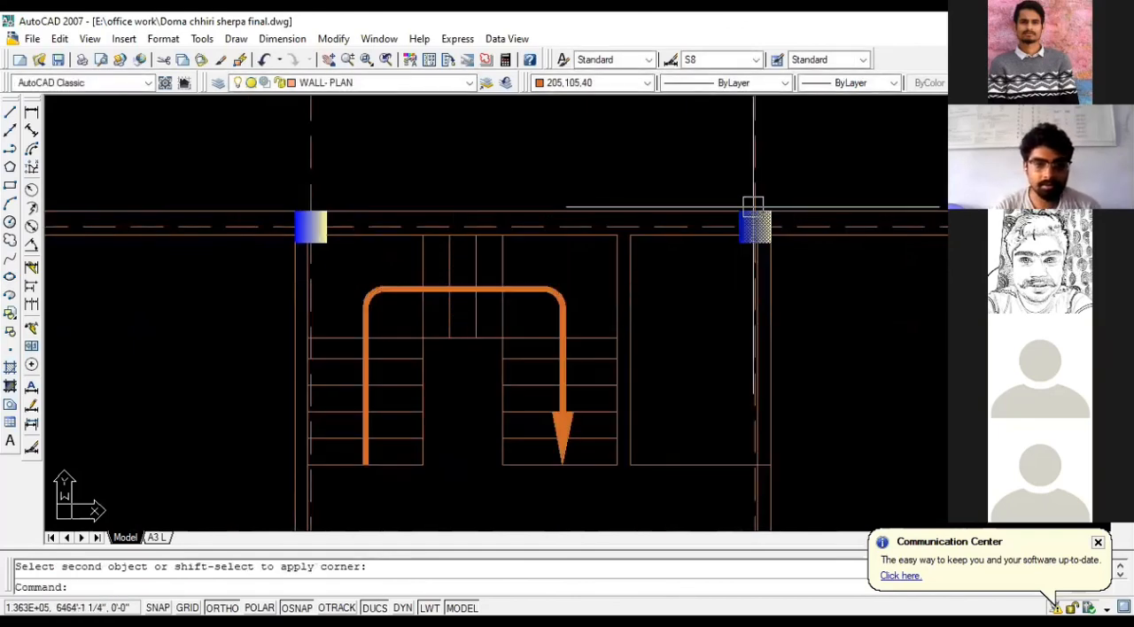
{"action": "scroll", "coordinate": [470, 276], "scroll_direction": "down", "scroll_amount": 4}
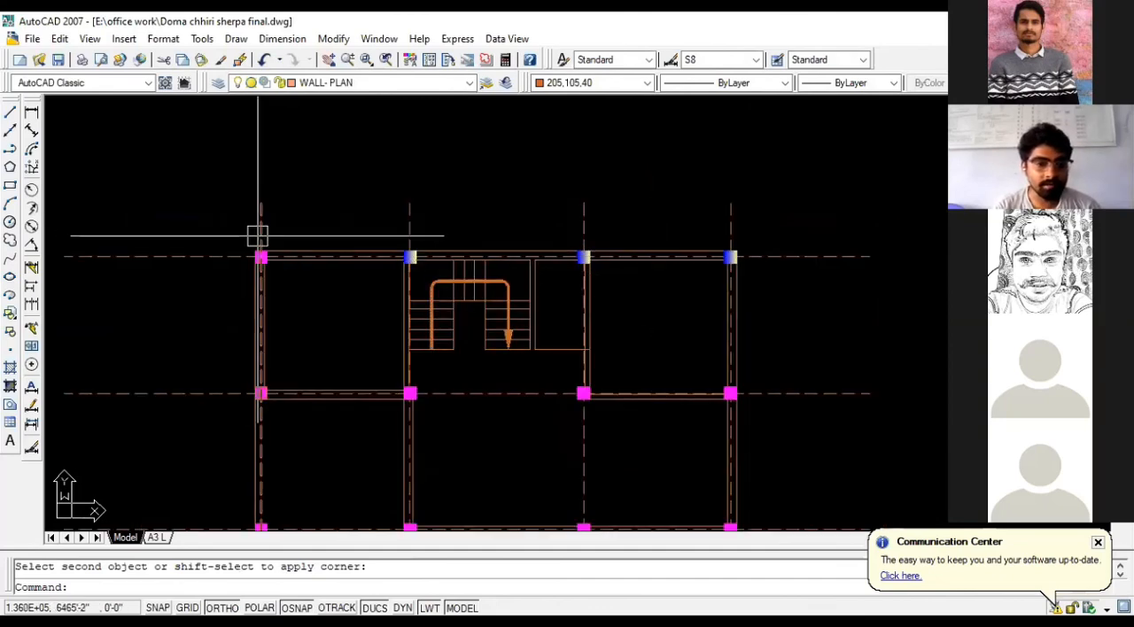
{"action": "scroll", "coordinate": [255, 237], "scroll_direction": "up", "scroll_amount": 2}
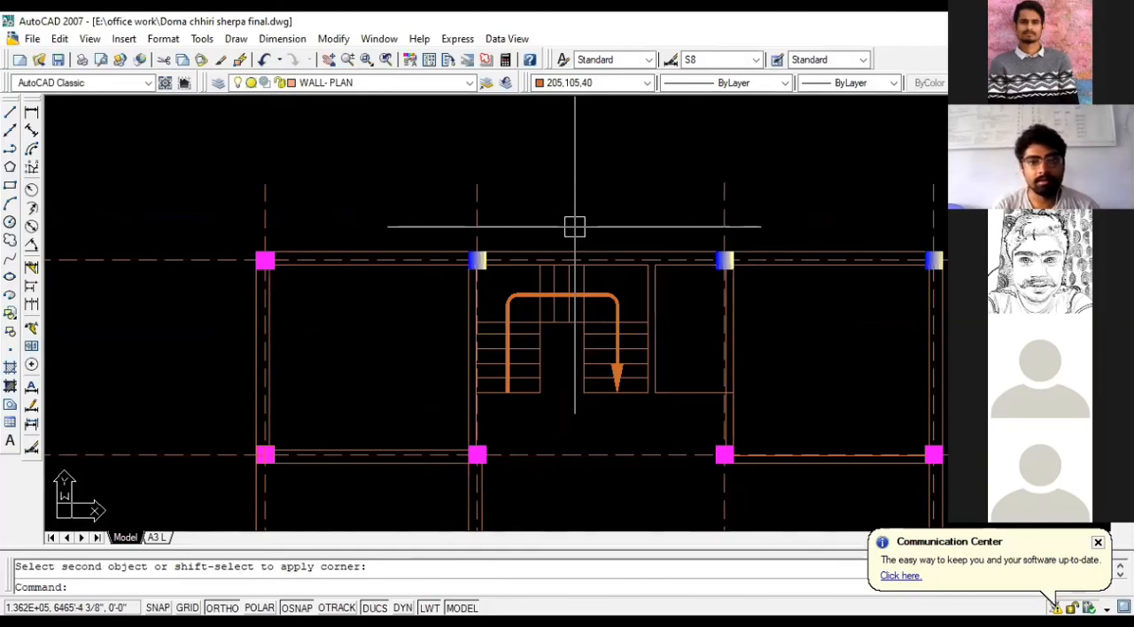
{"action": "scroll", "coordinate": [385, 162], "scroll_direction": "down", "scroll_amount": 3}
{"action": "scroll", "coordinate": [402, 190], "scroll_direction": "up", "scroll_amount": 4}
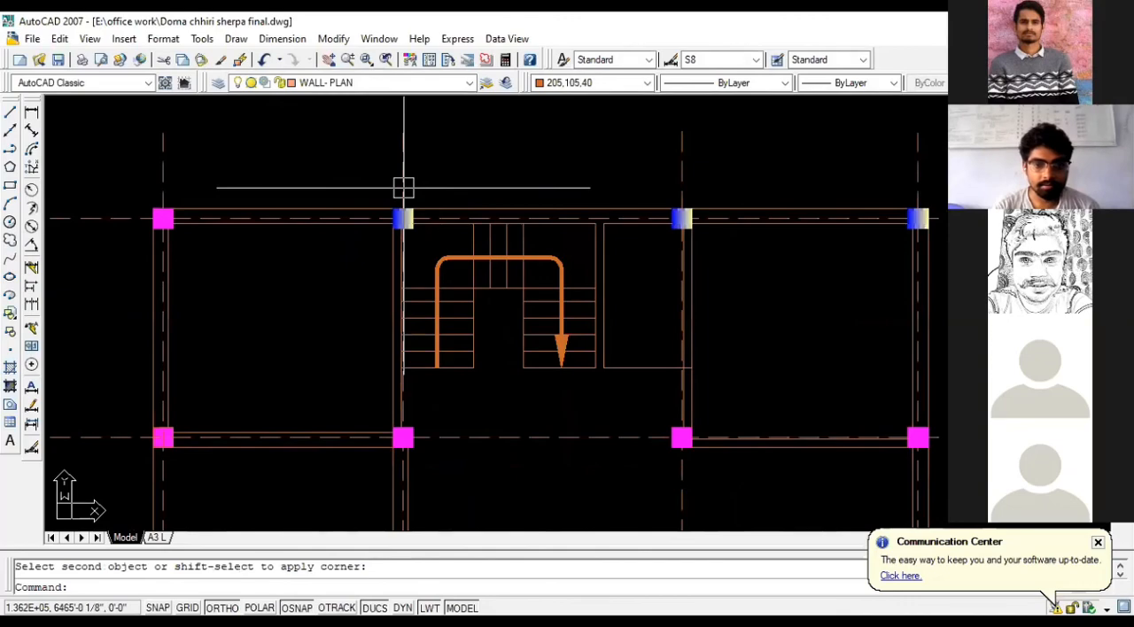
{"action": "scroll", "coordinate": [404, 188], "scroll_direction": "down", "scroll_amount": 2}
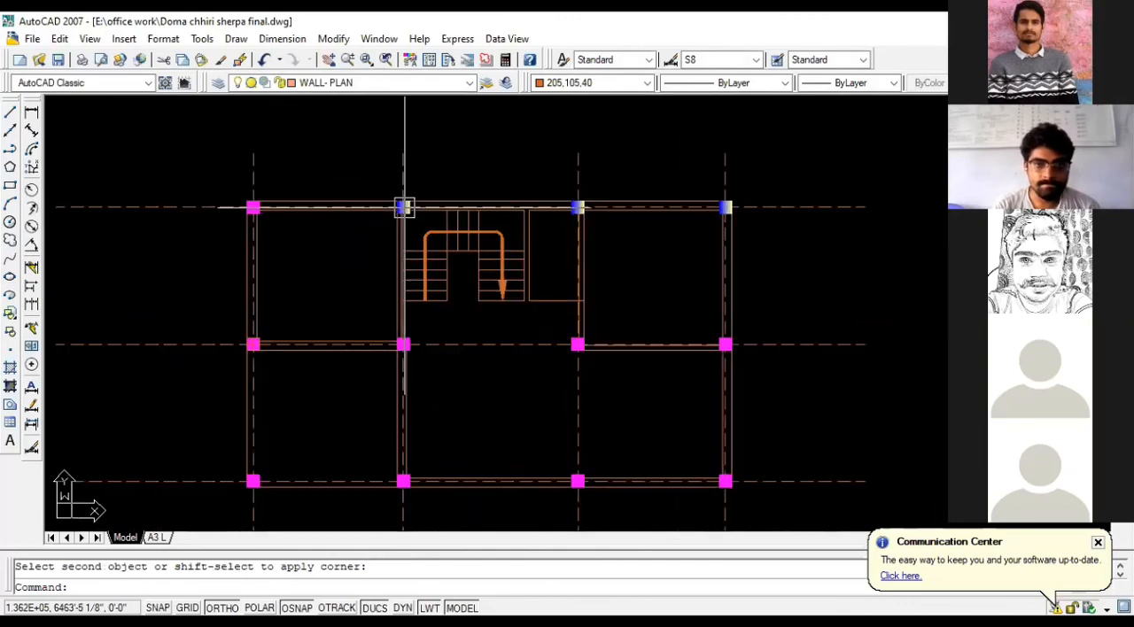
{"action": "scroll", "coordinate": [415, 239], "scroll_direction": "down", "scroll_amount": 1}
{"action": "scroll", "coordinate": [433, 265], "scroll_direction": "up", "scroll_amount": 3}
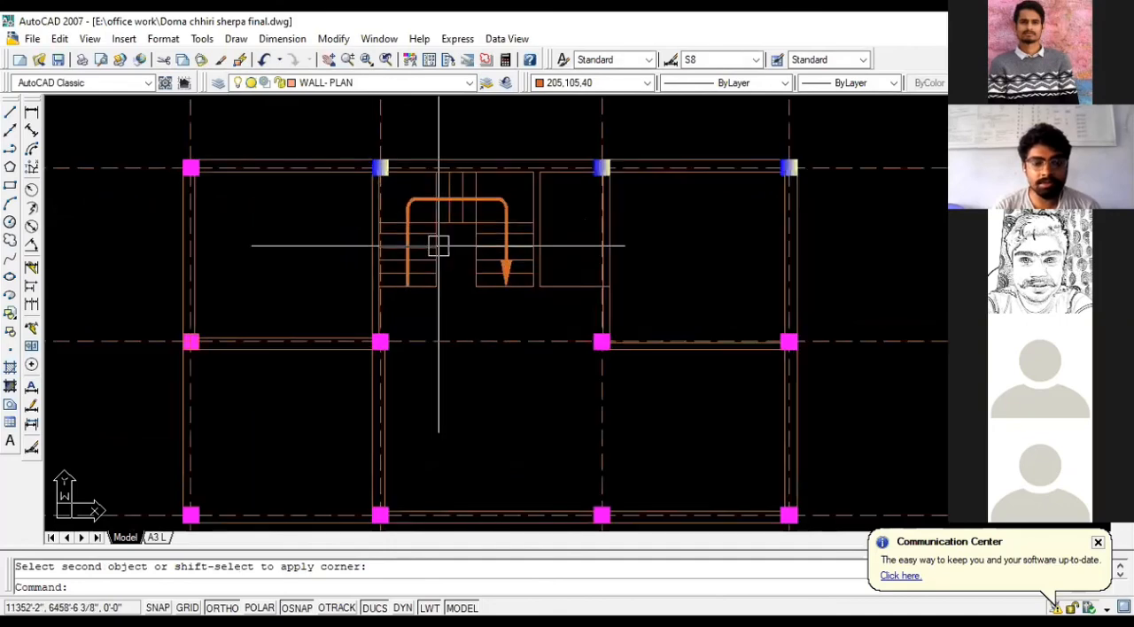